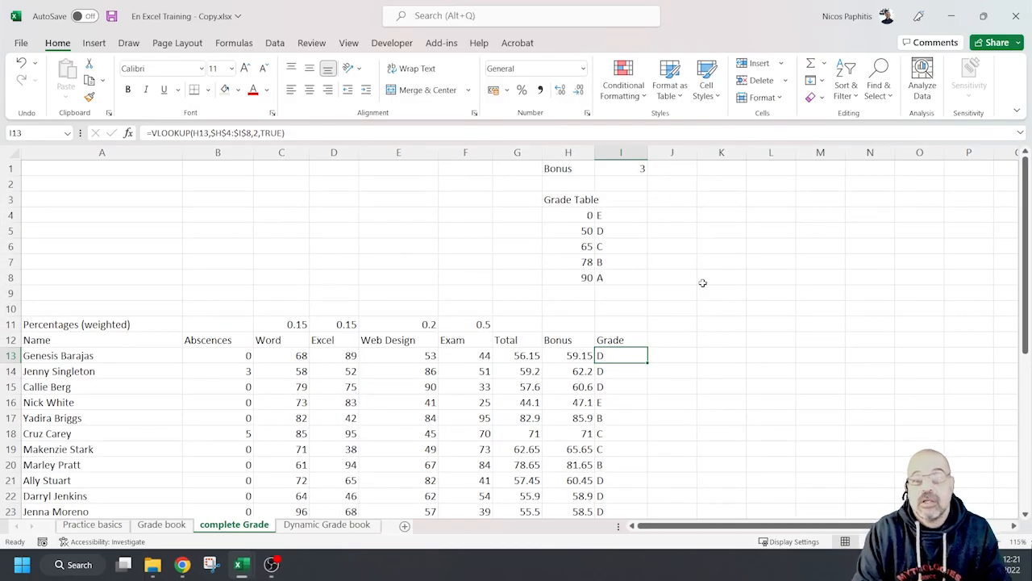
Review the grade book's row 12 headers from Name to Total, including the subject columns
scroll(686, 278, down, 3)
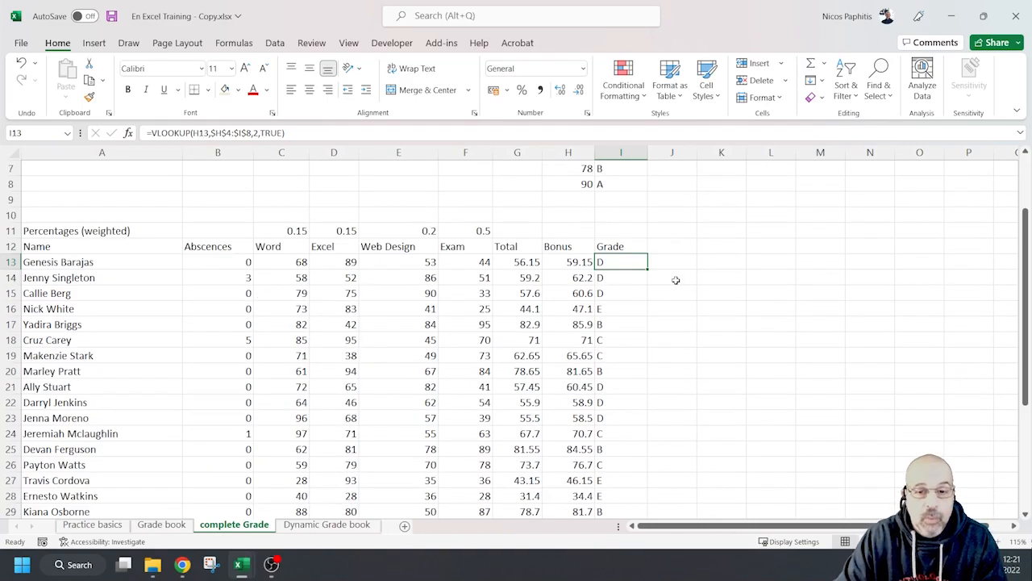
click(53, 202)
drag(53, 202, 520, 200)
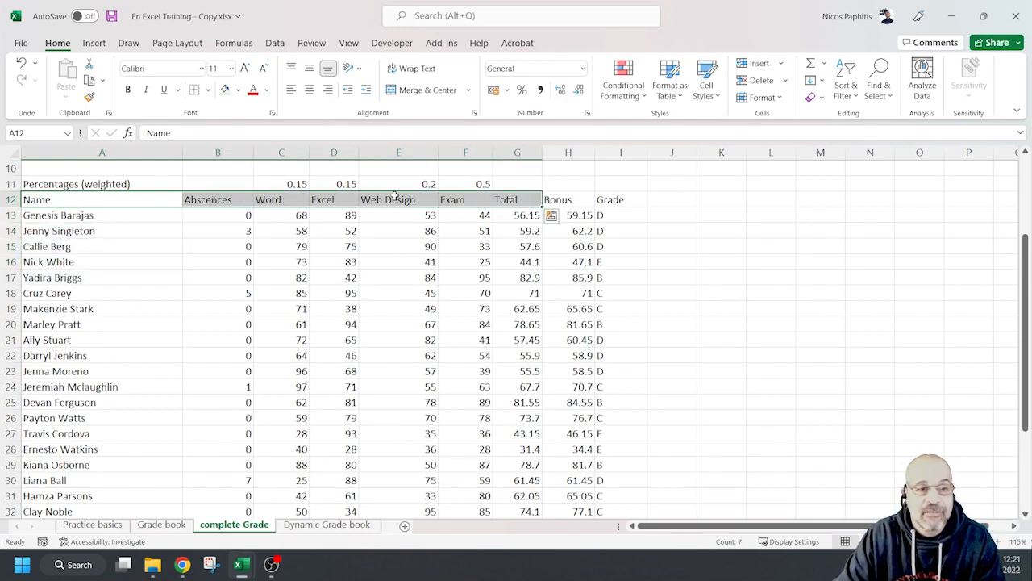
drag(291, 200, 464, 199)
click(513, 200)
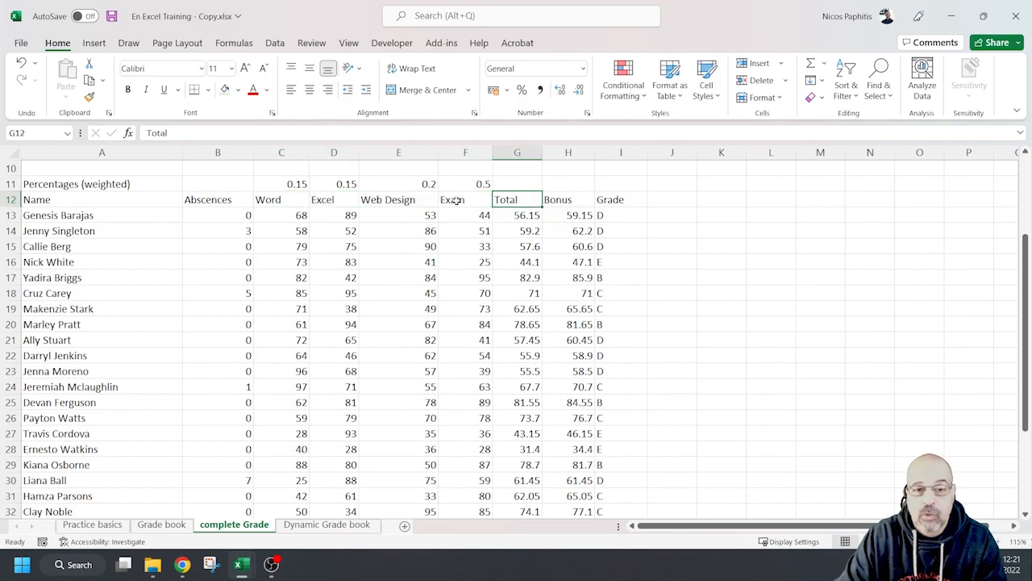
Examine the weighted Total formula in G13 and the Word, Excel, Web Design and Exam percentages in row 11
click(518, 216)
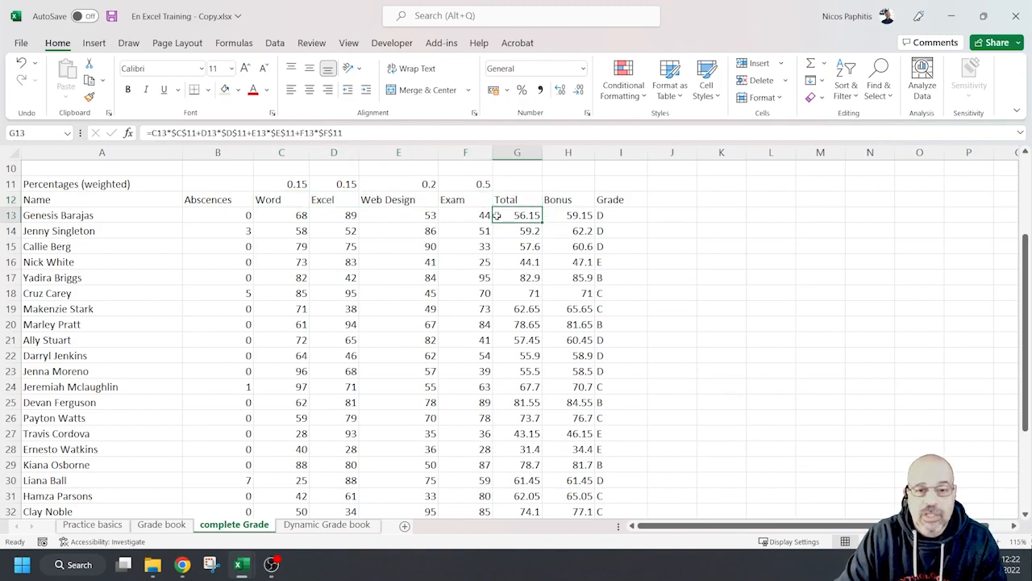
click(295, 186)
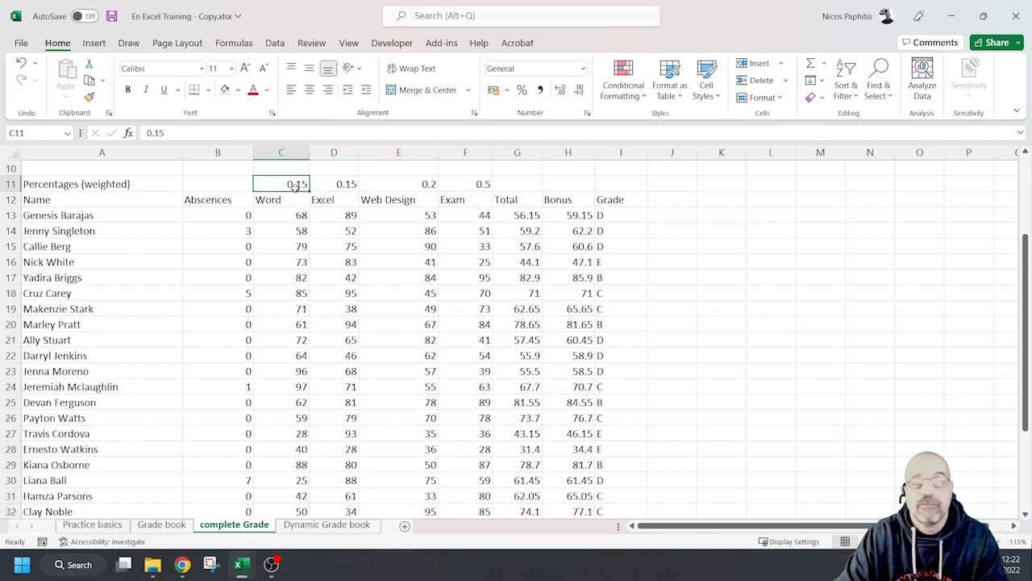
click(345, 201)
click(347, 188)
click(350, 215)
click(418, 187)
click(418, 215)
click(478, 184)
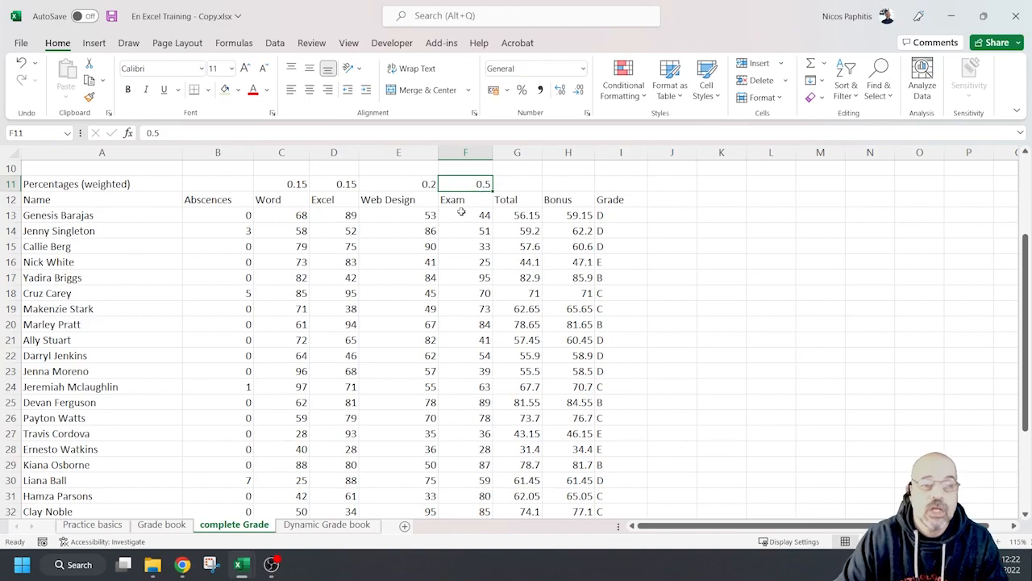
click(533, 216)
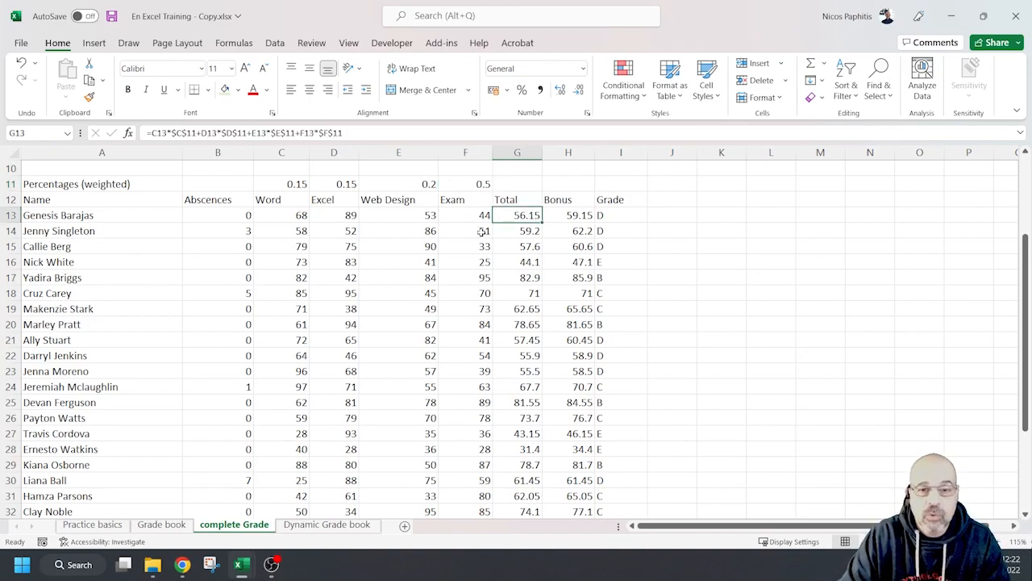
Inspect the Bonus formula in H13 together with its inputs, the absences in B13 and the bonus points in I1
click(568, 215)
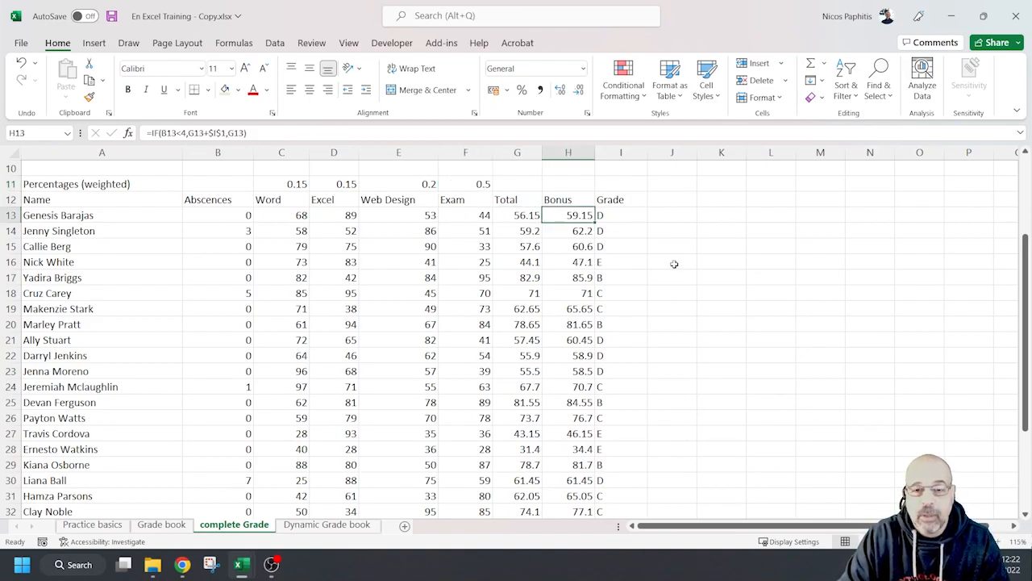
scroll(674, 264, up, 3)
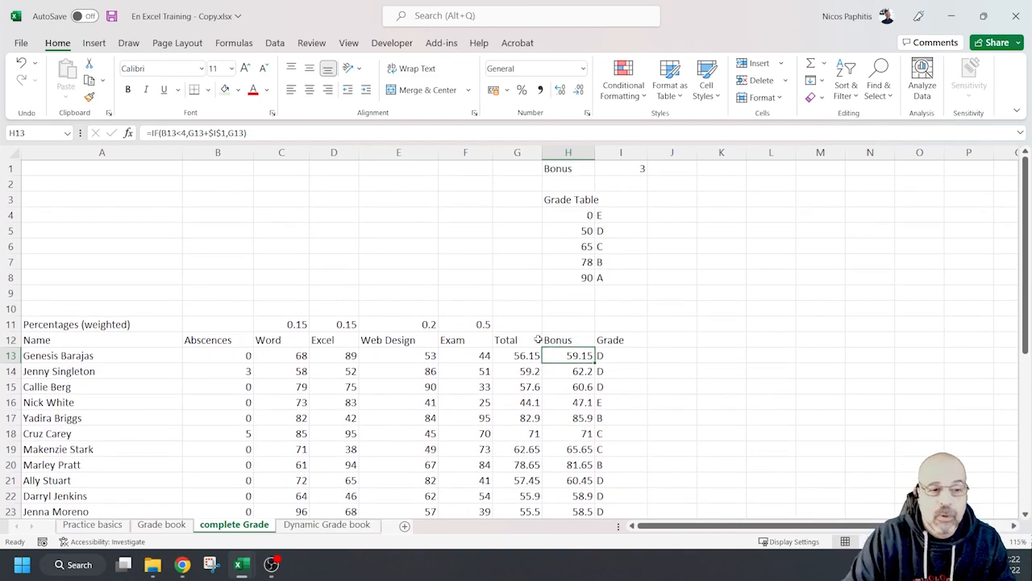
click(223, 352)
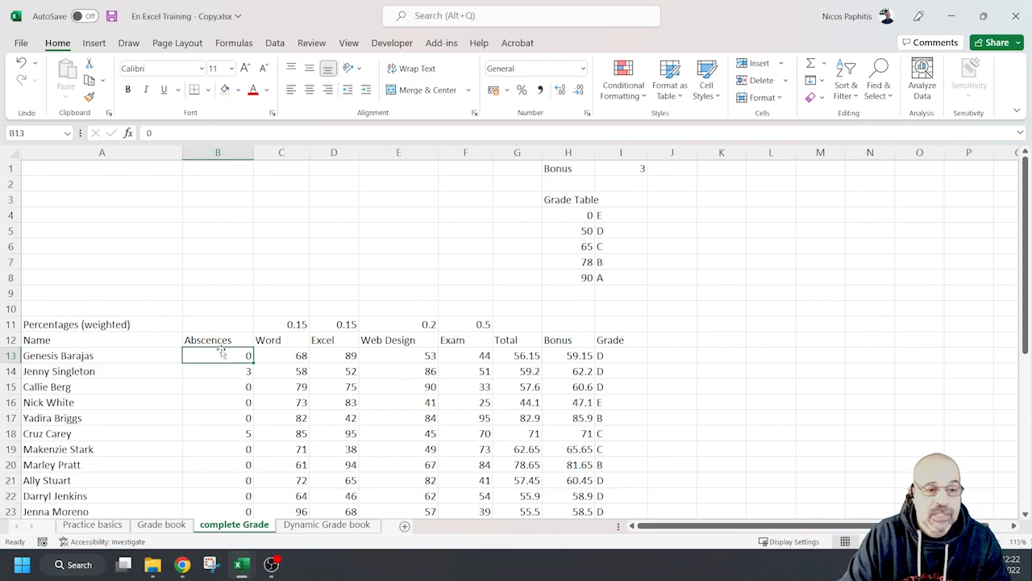
click(552, 359)
click(637, 166)
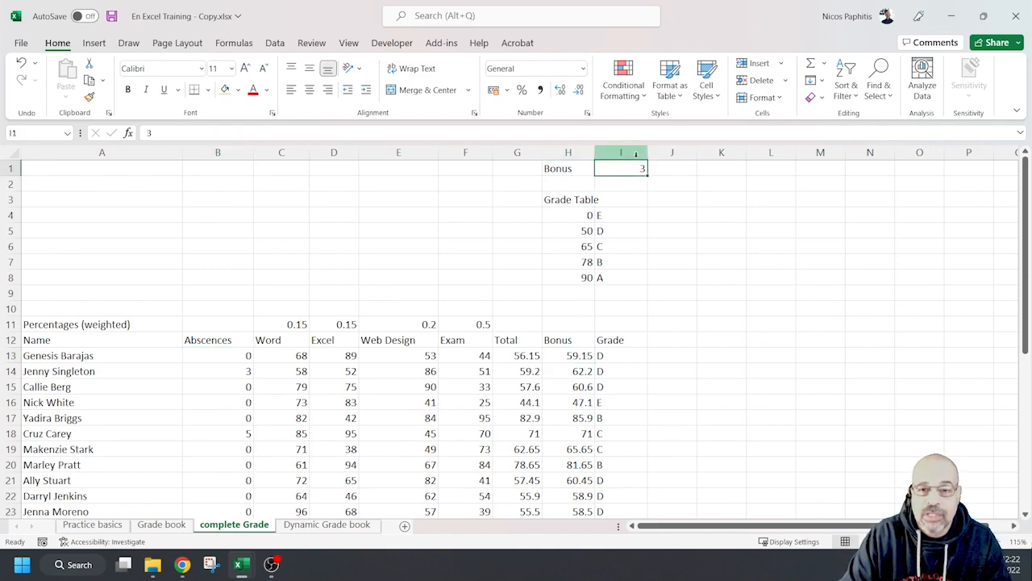
drag(577, 170, 637, 168)
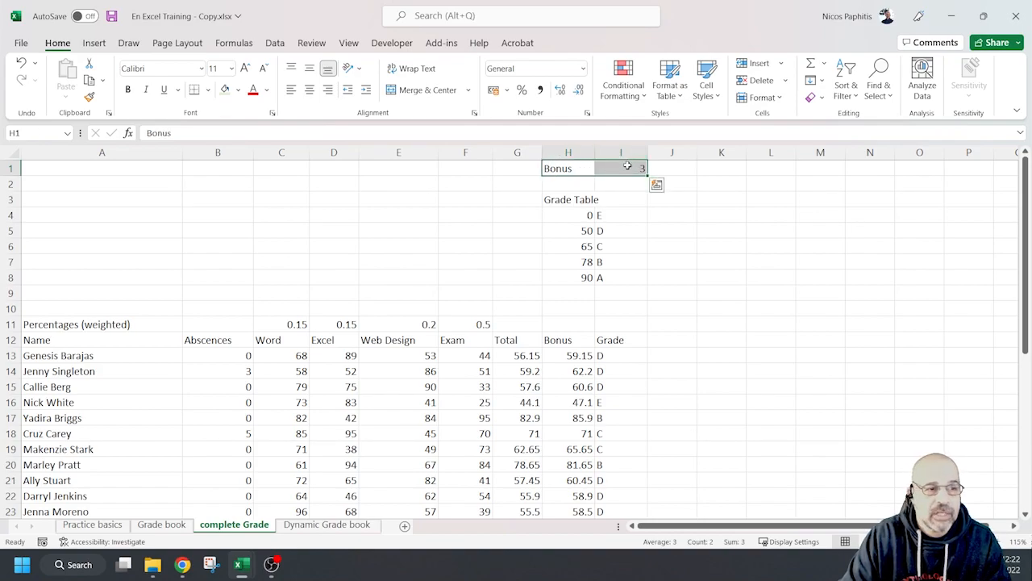
click(627, 165)
scroll(597, 234, down, 2)
scroll(597, 250, up, 2)
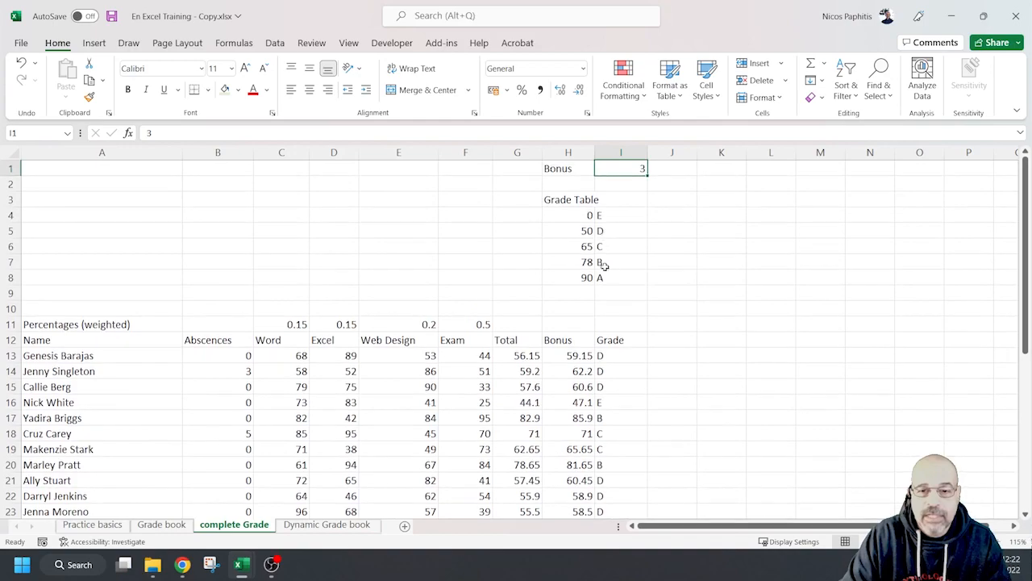
Inspect the Grade lookup formula in I13 and the score thresholds and letters of the Grade Table in H4:I8
click(628, 358)
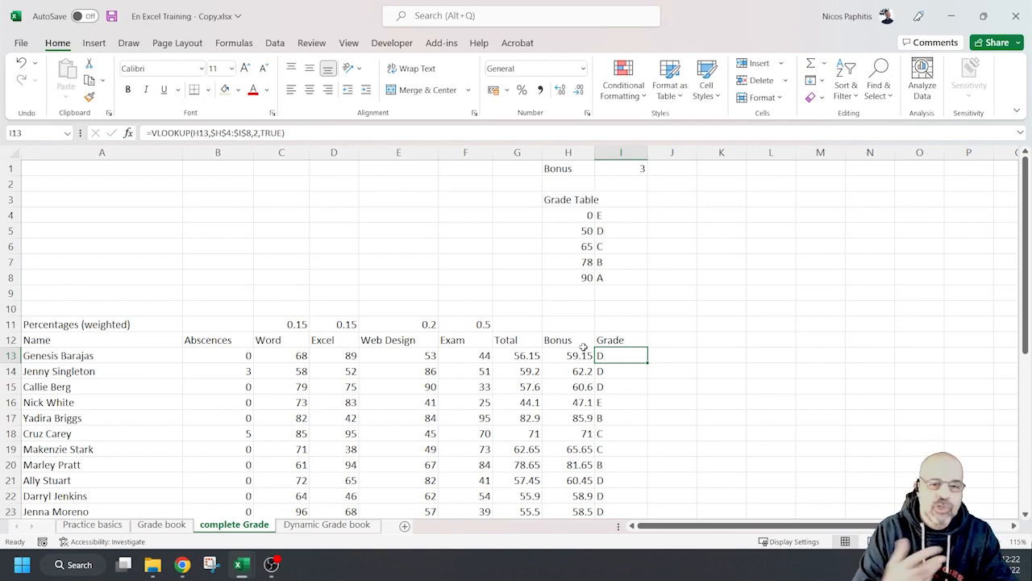
click(563, 355)
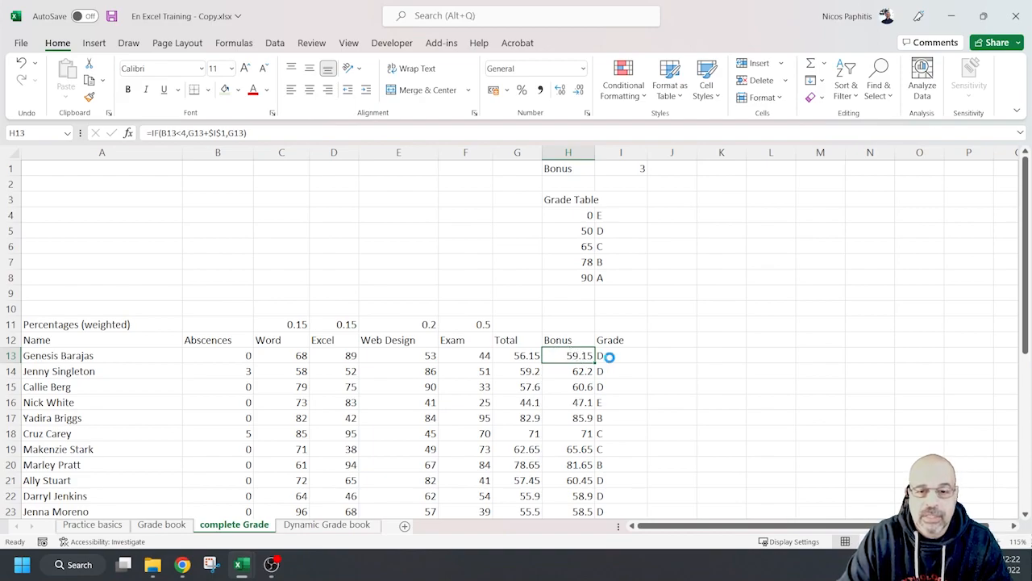
scroll(612, 361, up, 2)
scroll(613, 363, up, 1)
drag(710, 229, 727, 309)
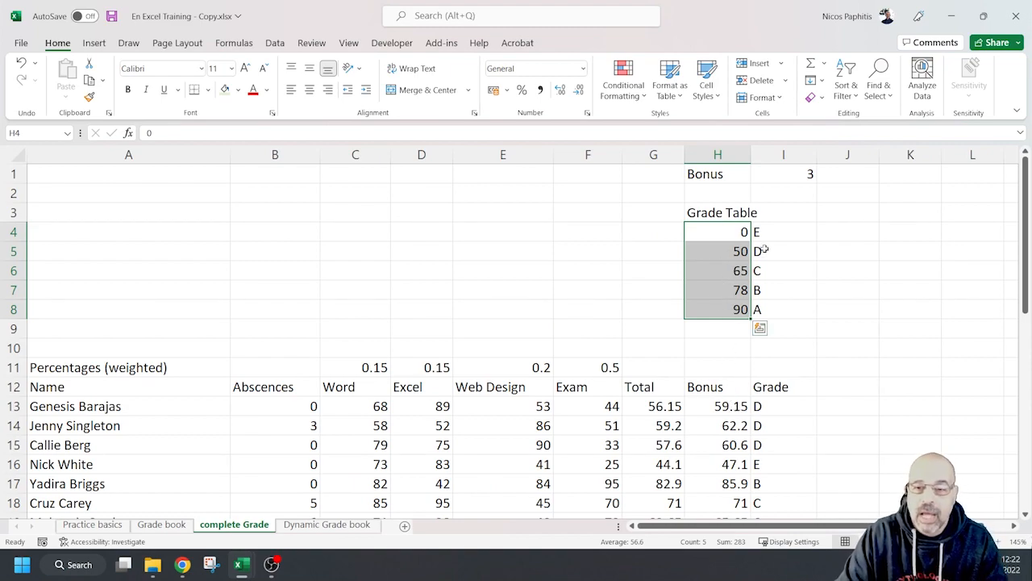
drag(782, 230, 788, 308)
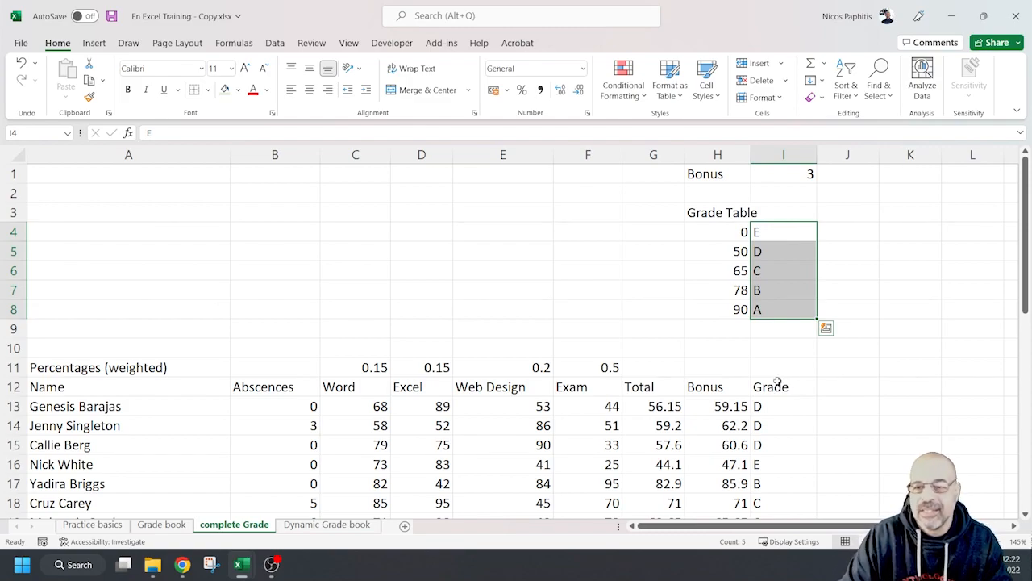
Examine the Class Maximum, Class Average and Difference formulas for the Word column beneath the student list
scroll(776, 379, down, 8)
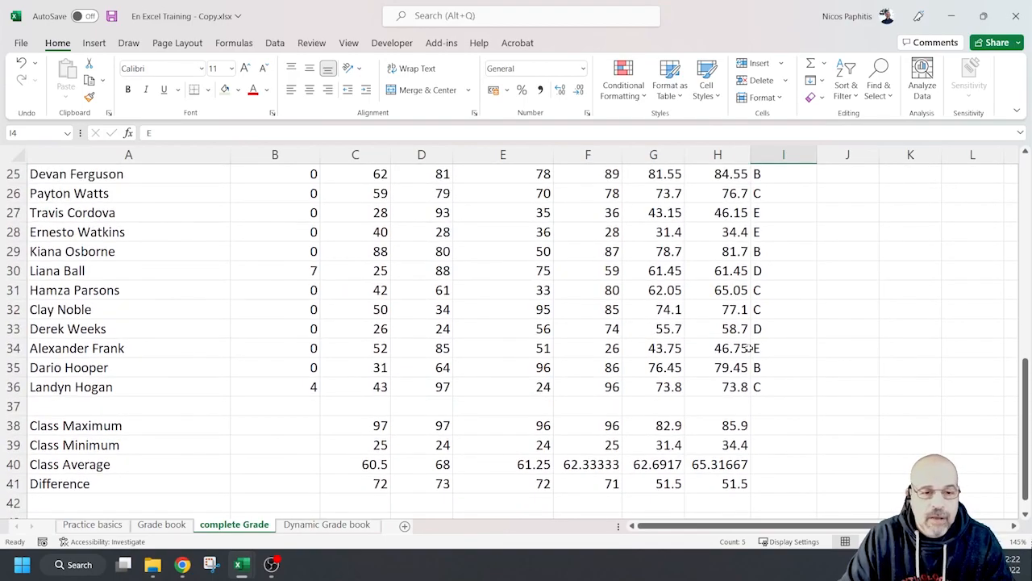
click(364, 423)
scroll(383, 410, up, 7)
drag(355, 328, 365, 442)
scroll(367, 435, down, 8)
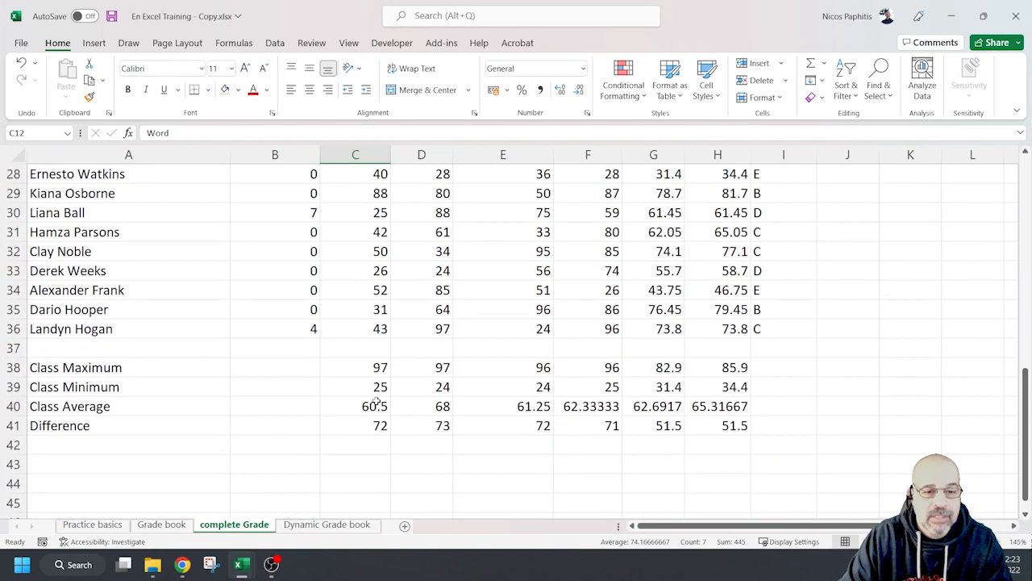
click(375, 369)
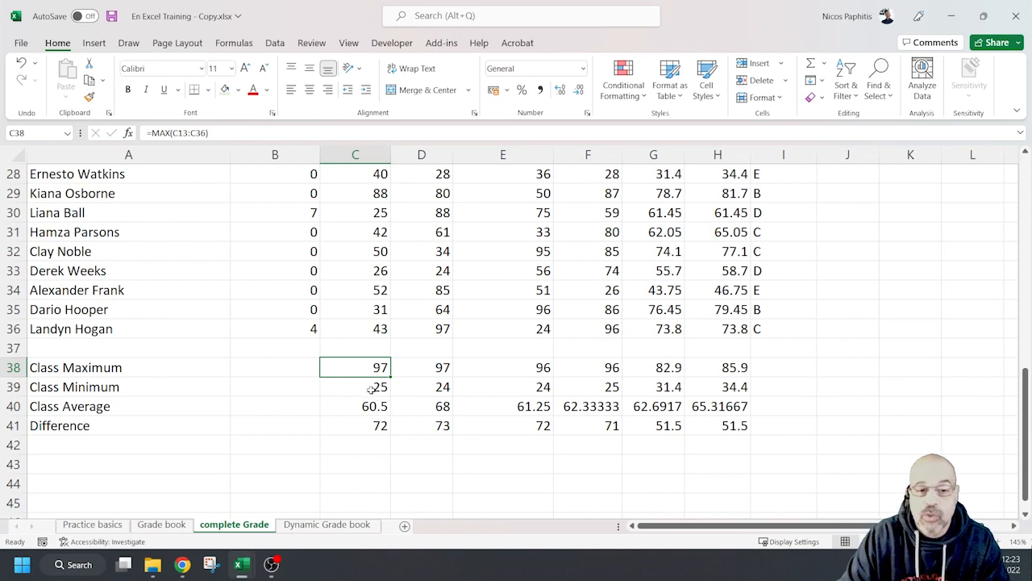
click(114, 406)
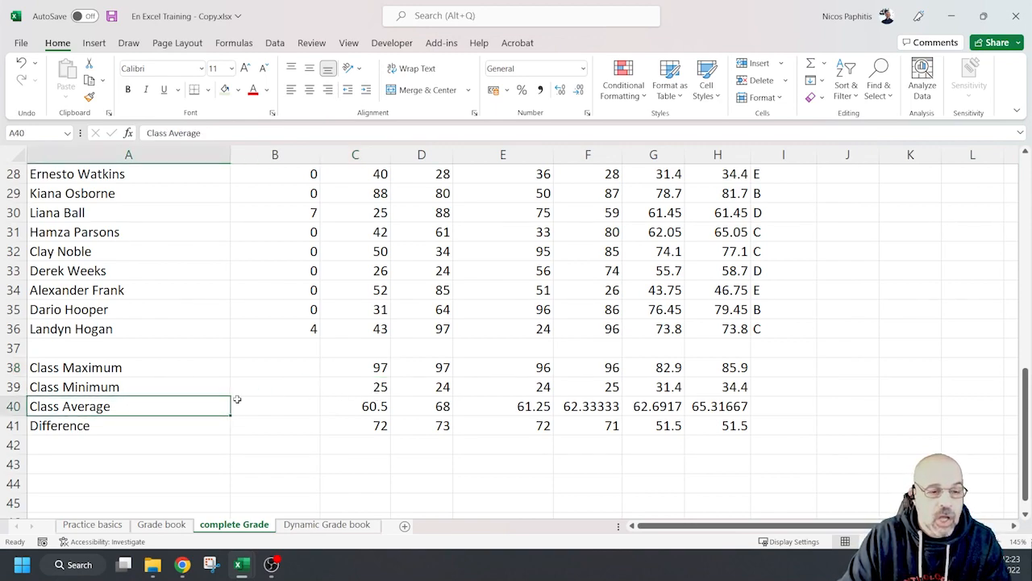
click(365, 403)
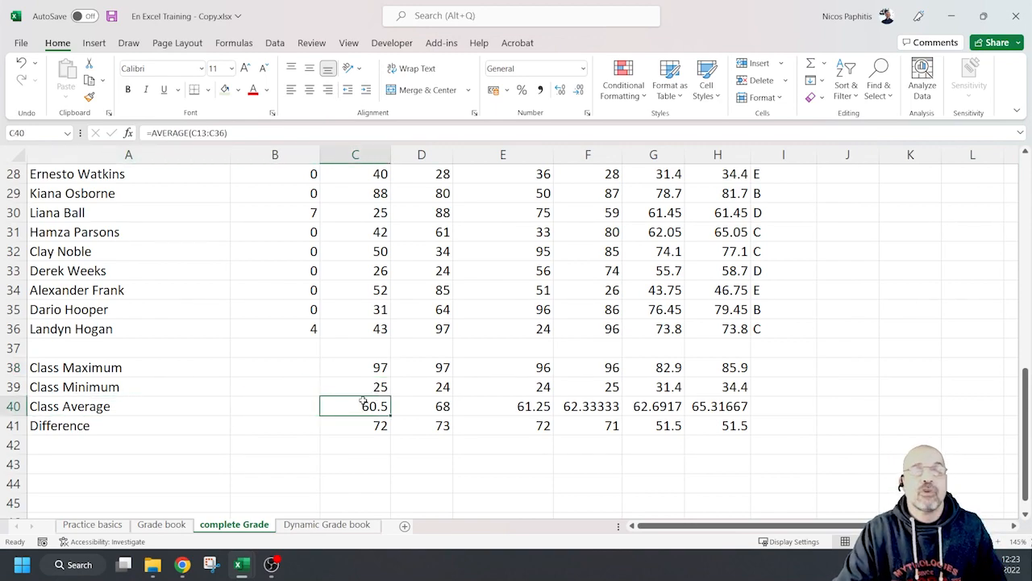
ctrl+scroll(412, 389, down, 2)
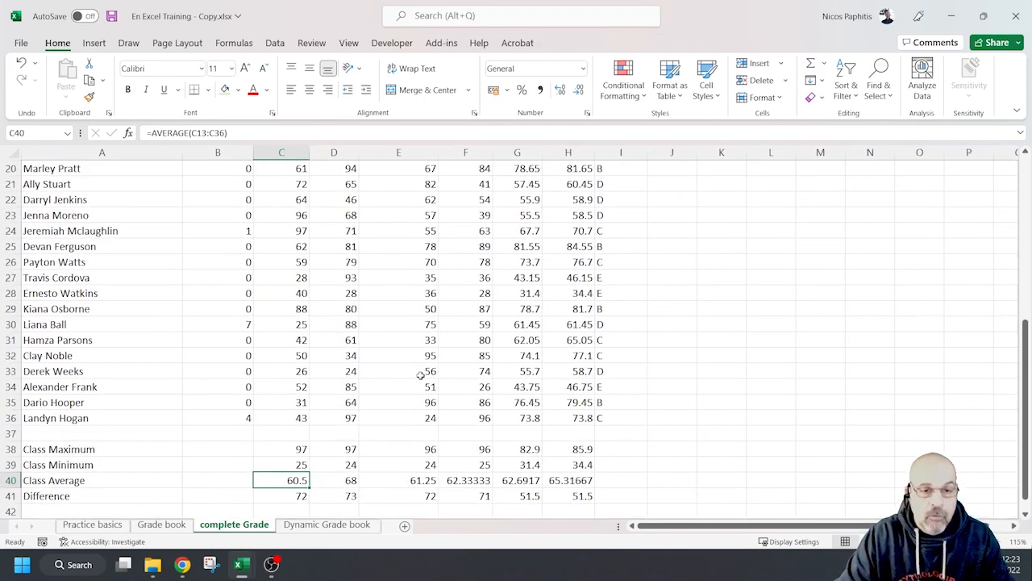
scroll(420, 374, up, 3)
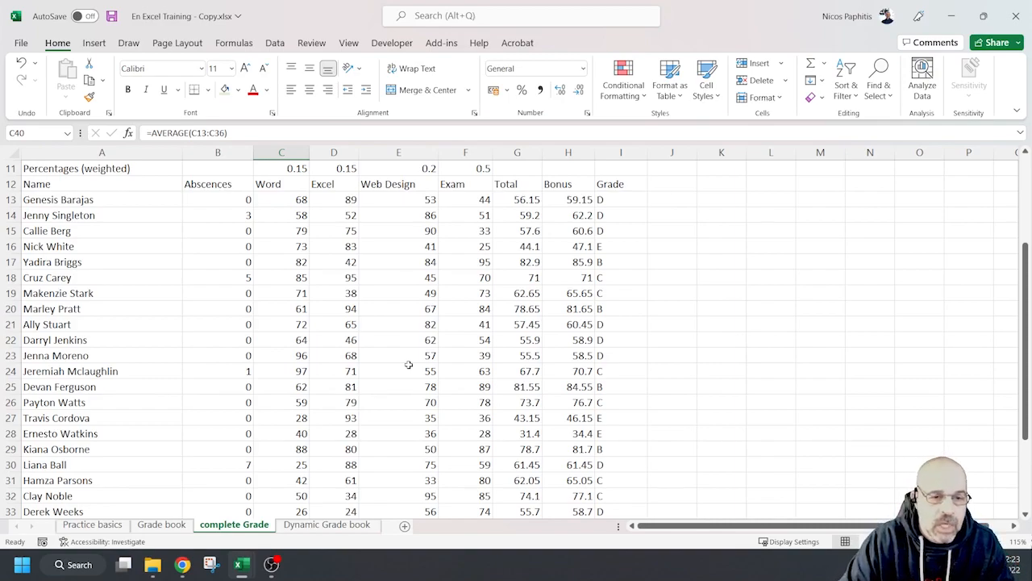
scroll(409, 364, down, 4)
click(281, 448)
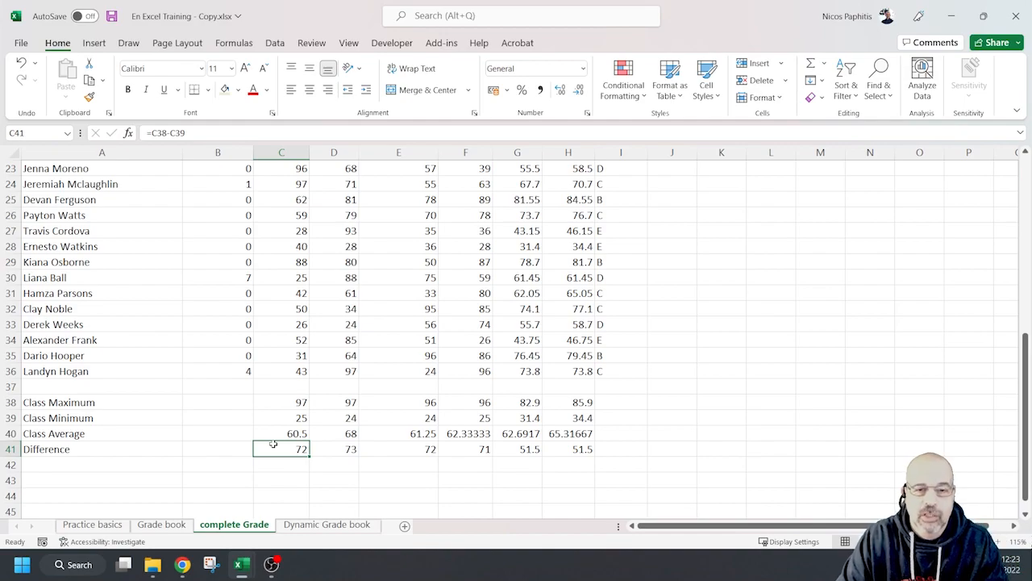
Select the empty range A2:G9 above the grade table and look over the sheet's layout
scroll(662, 269, up, 3)
scroll(662, 269, up, 4)
drag(79, 167, 511, 278)
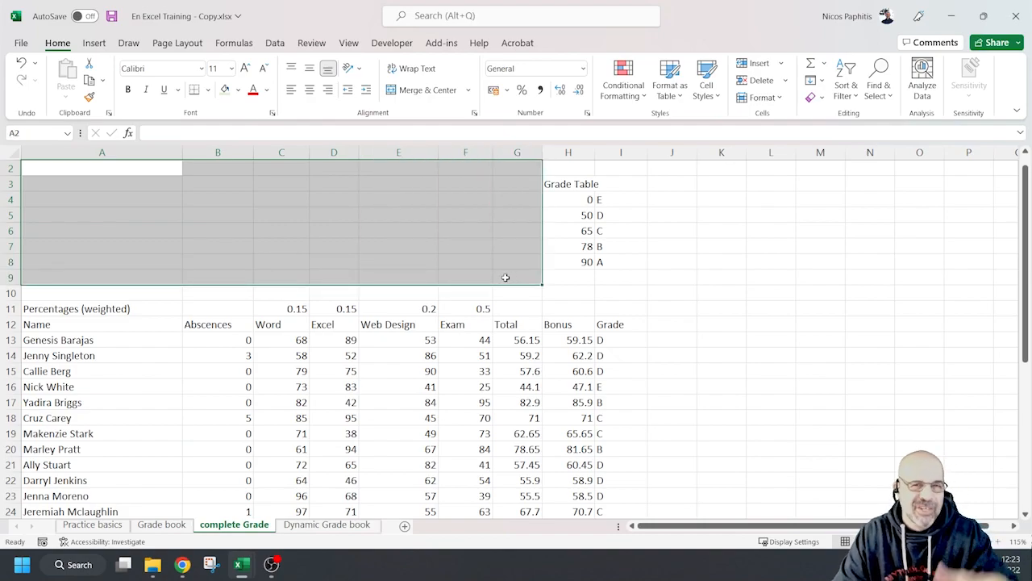
scroll(527, 221, down, 4)
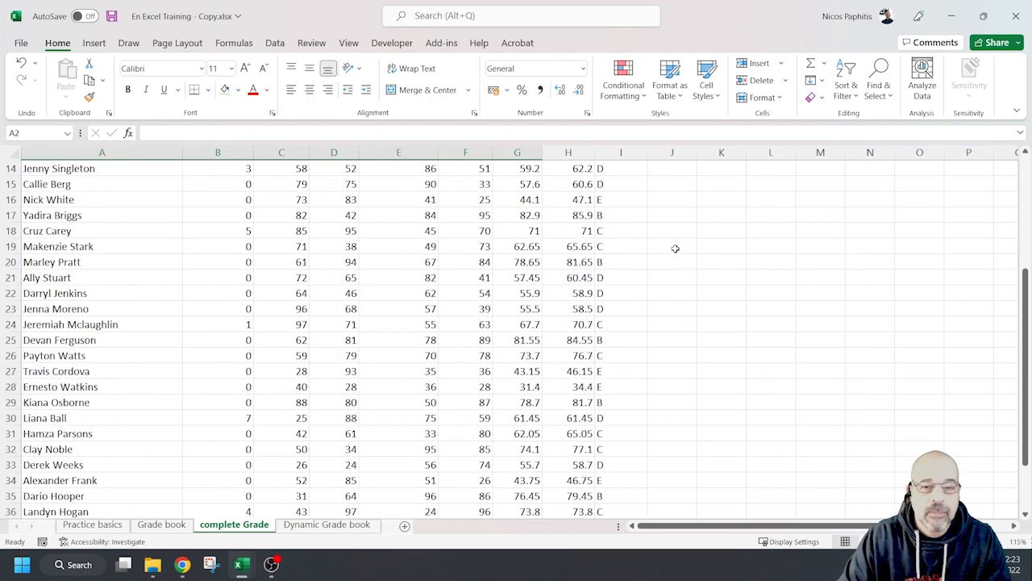
scroll(674, 267, up, 4)
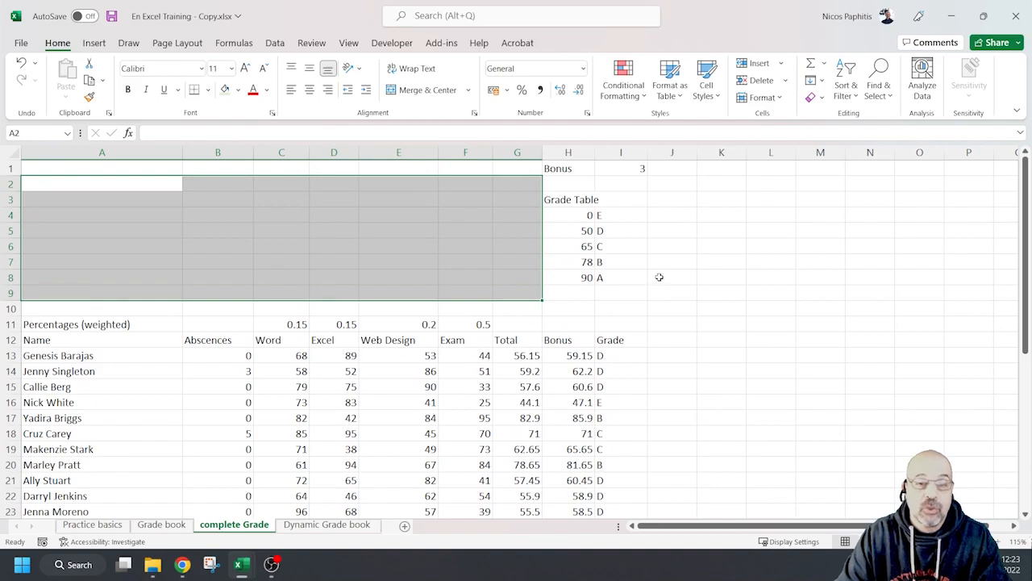
Open the Dynamic Grade book sheet and clear the Name slicer's filter to show all students
click(327, 525)
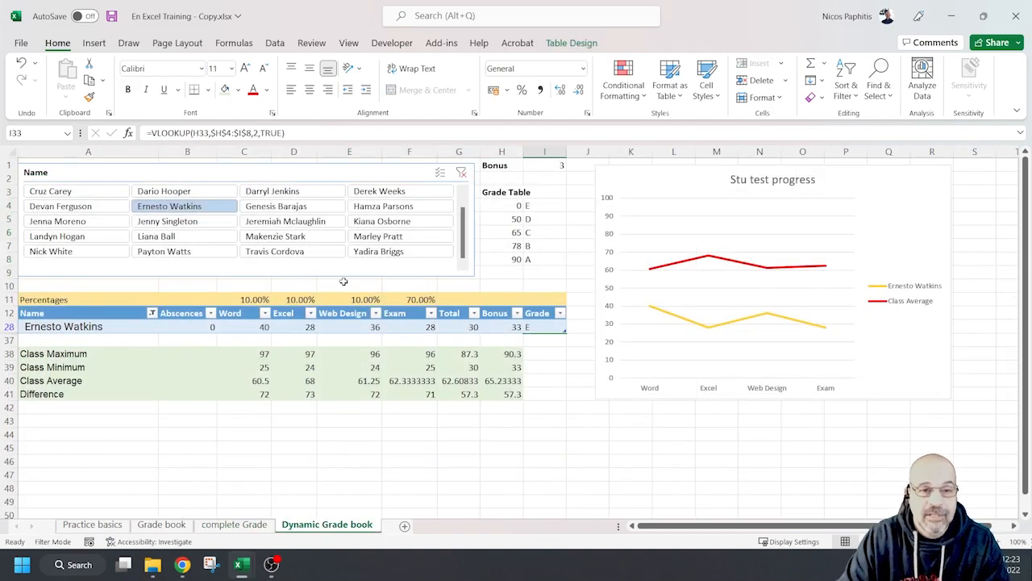
click(461, 173)
scroll(585, 342, down, 1)
scroll(586, 342, down, 4)
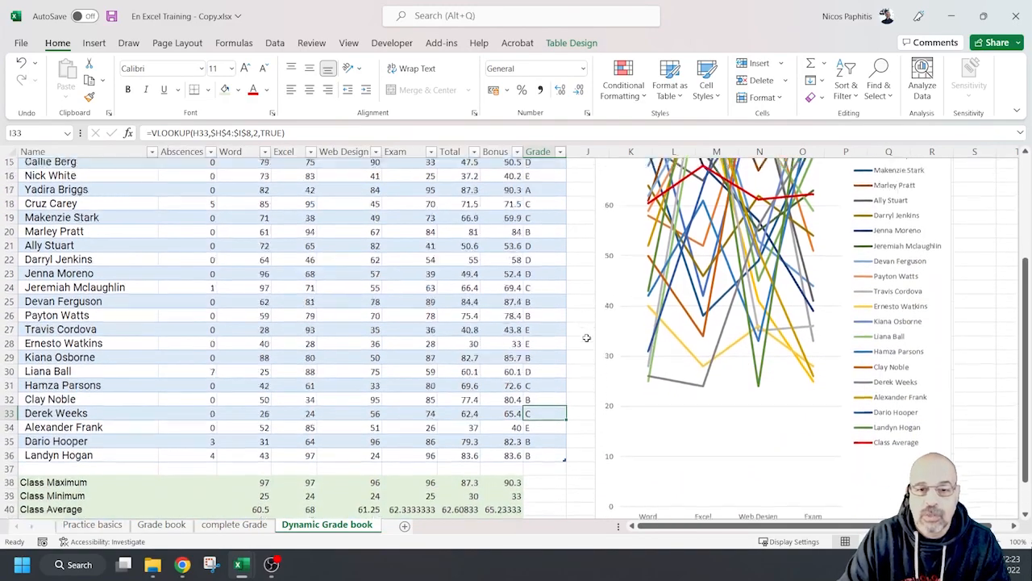
scroll(586, 339, up, 5)
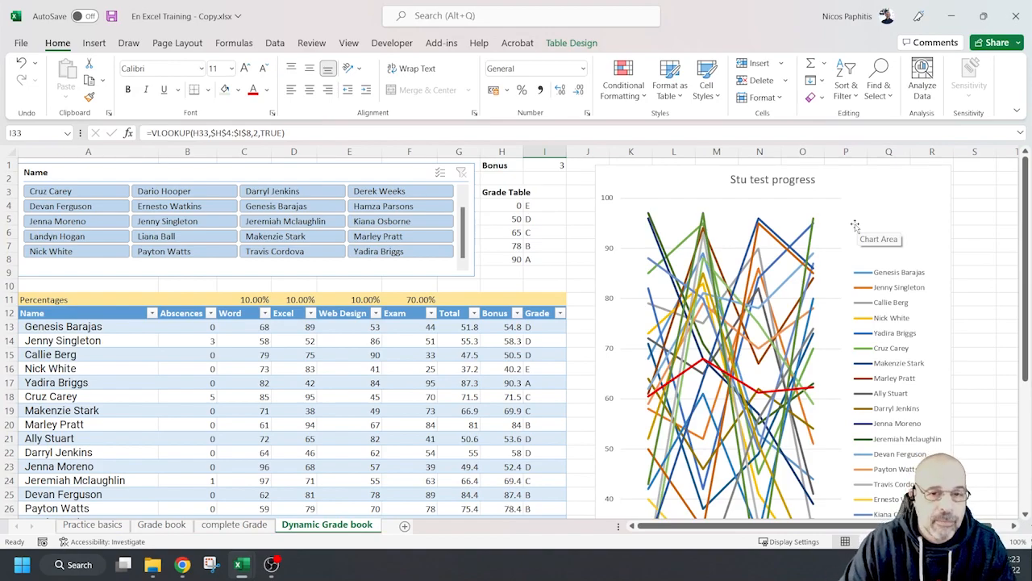
Review the formatted student table and the class statistics in A38:H41 on the Dynamic Grade book sheet
scroll(100, 287, down, 3)
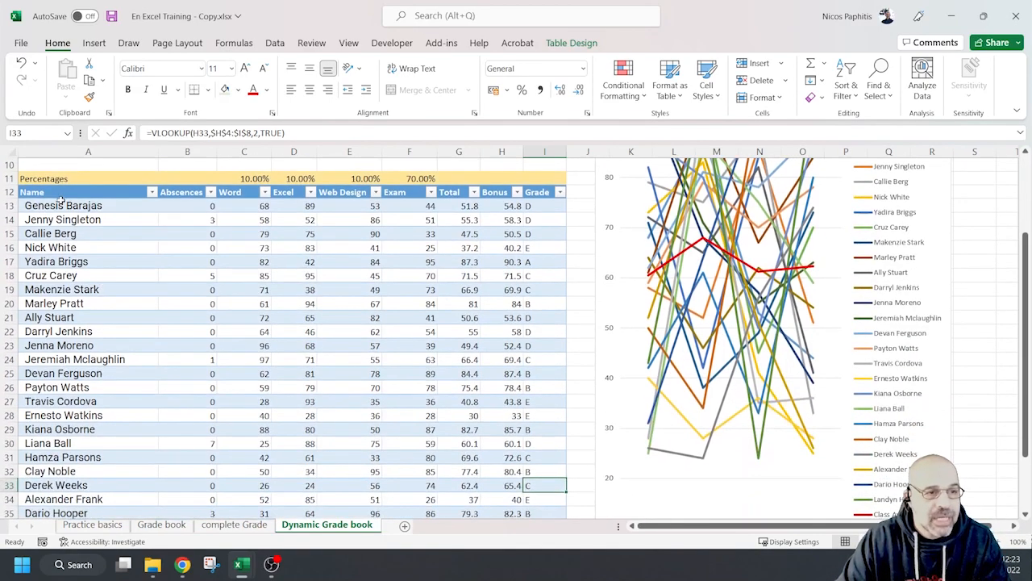
drag(59, 193, 540, 511)
scroll(500, 430, down, 3)
drag(89, 433, 507, 473)
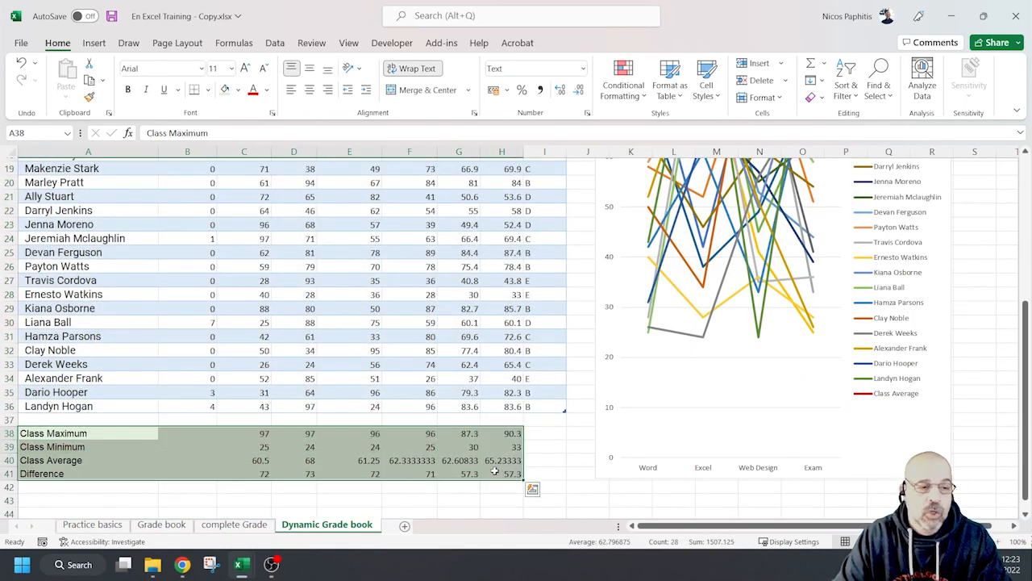
scroll(493, 393, up, 6)
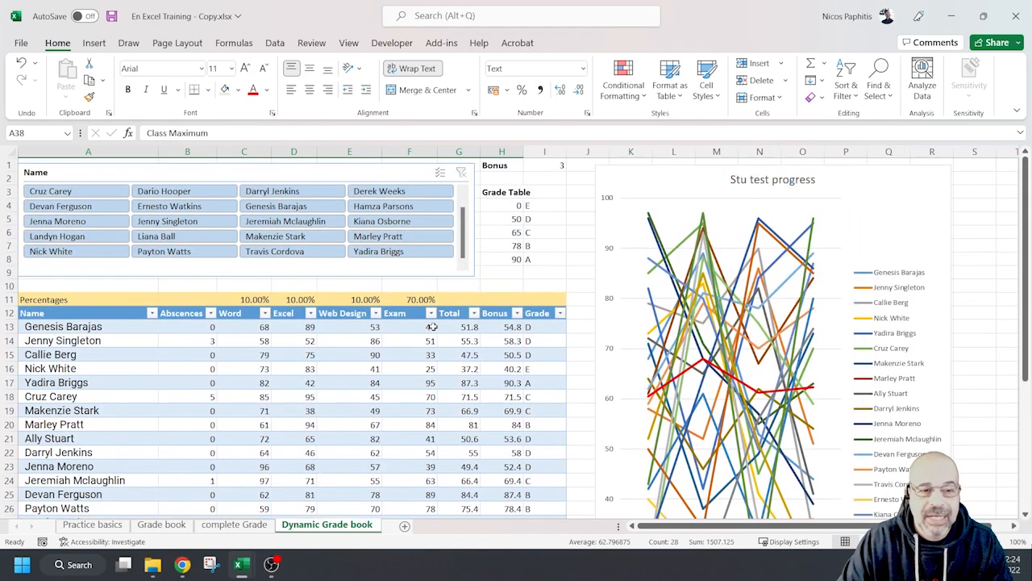
Open the complete Grade sheet, enlarge it, and select the second student's record in A14:I14
click(365, 276)
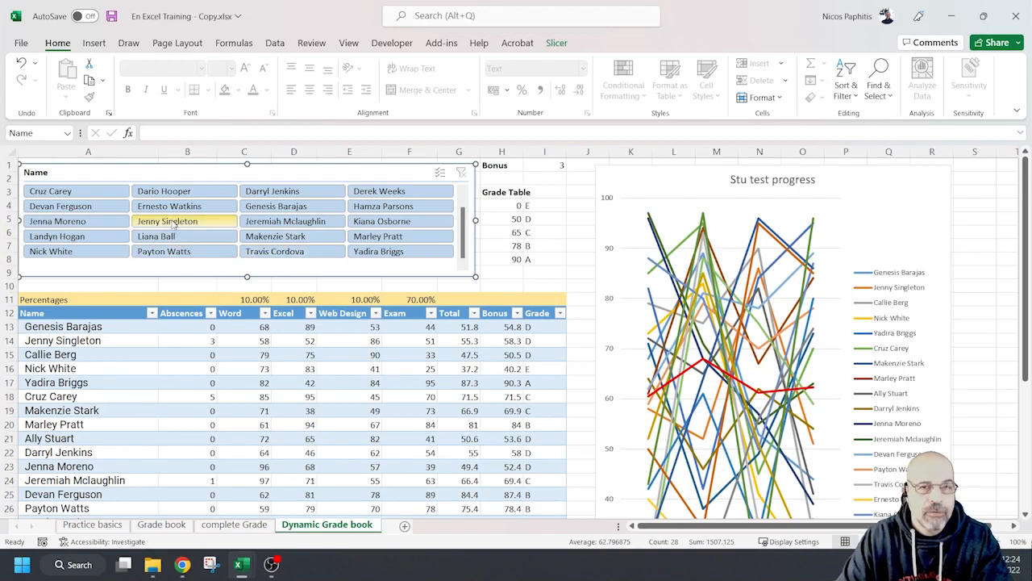
click(250, 523)
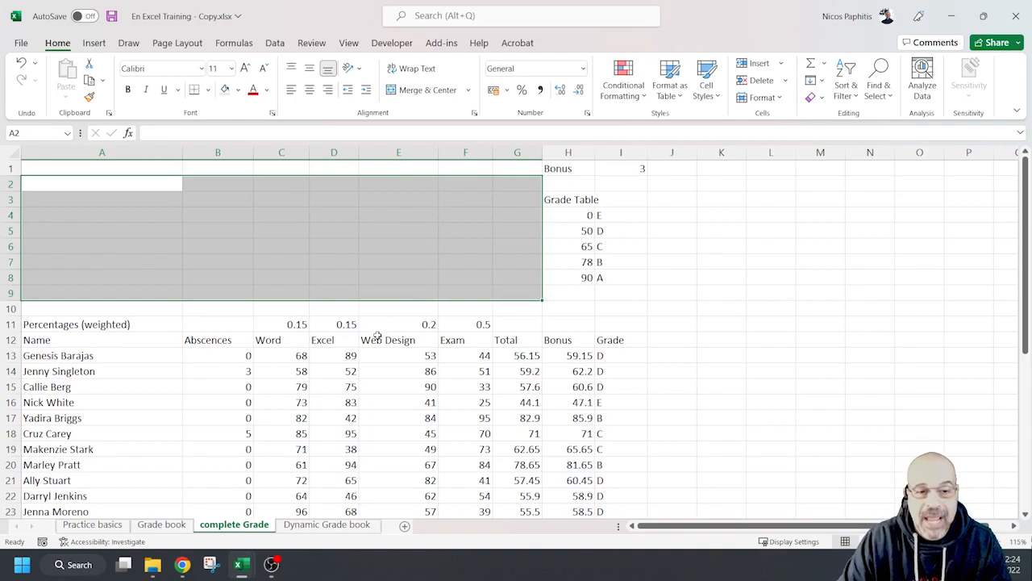
click(363, 399)
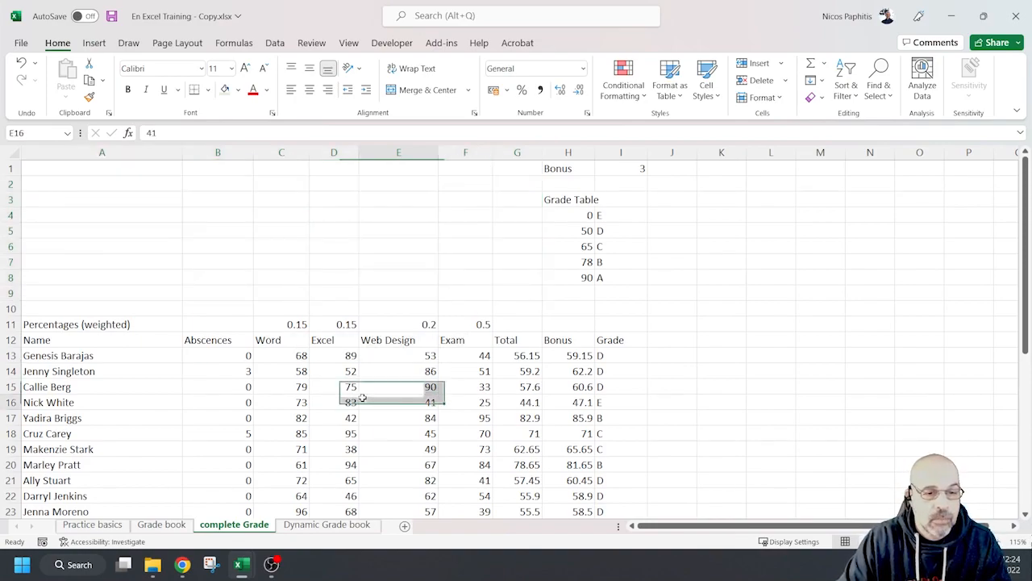
ctrl+scroll(363, 399, up, 4)
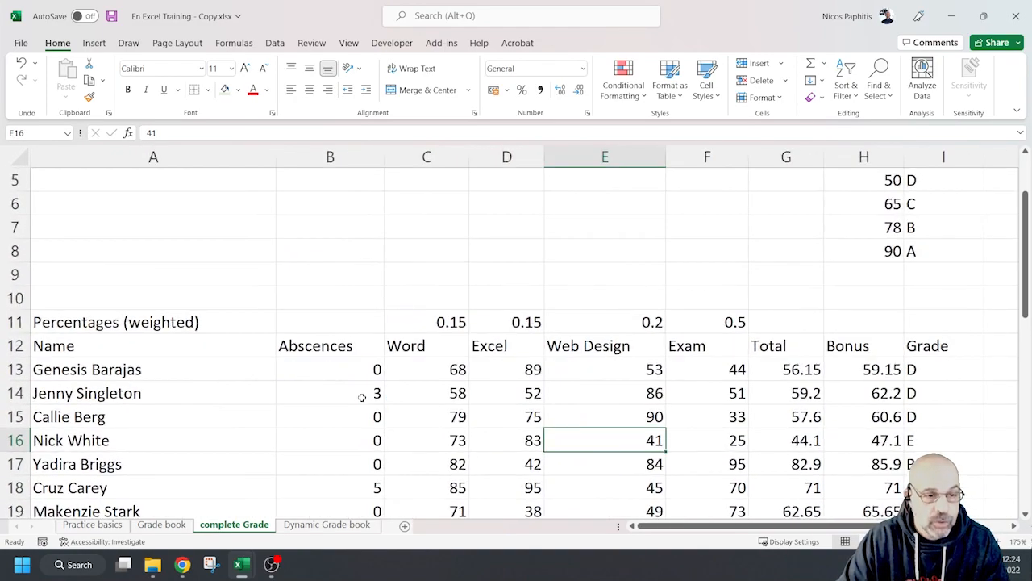
mouse_move(71, 393)
mouse_down()
mouse_move(734, 372)
mouse_move(906, 394)
mouse_up()
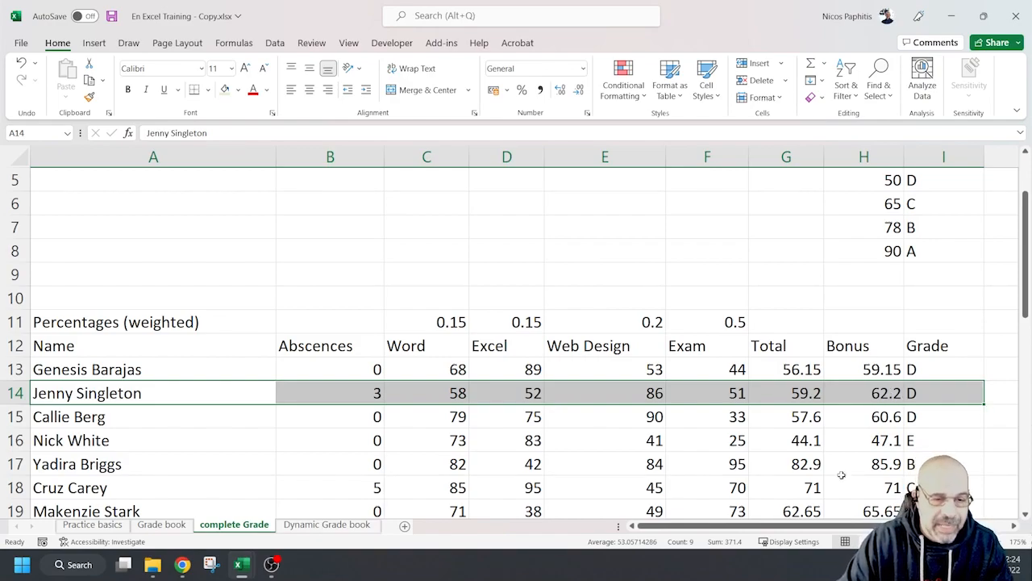
Filter the Dynamic Grade book's Name slicer to the student in row 14 and examine the record and class statistics A38:H41
click(353, 526)
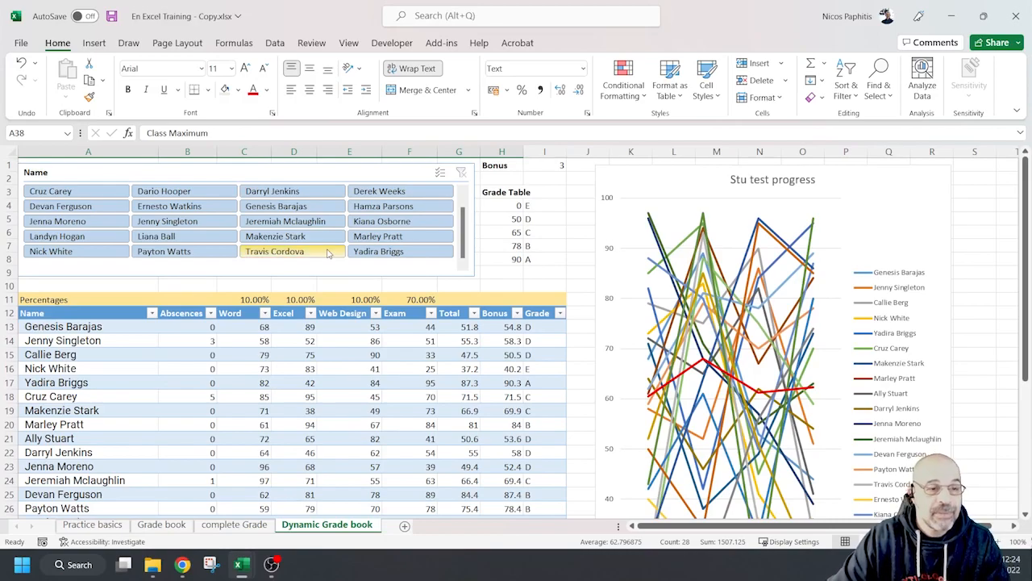
click(167, 222)
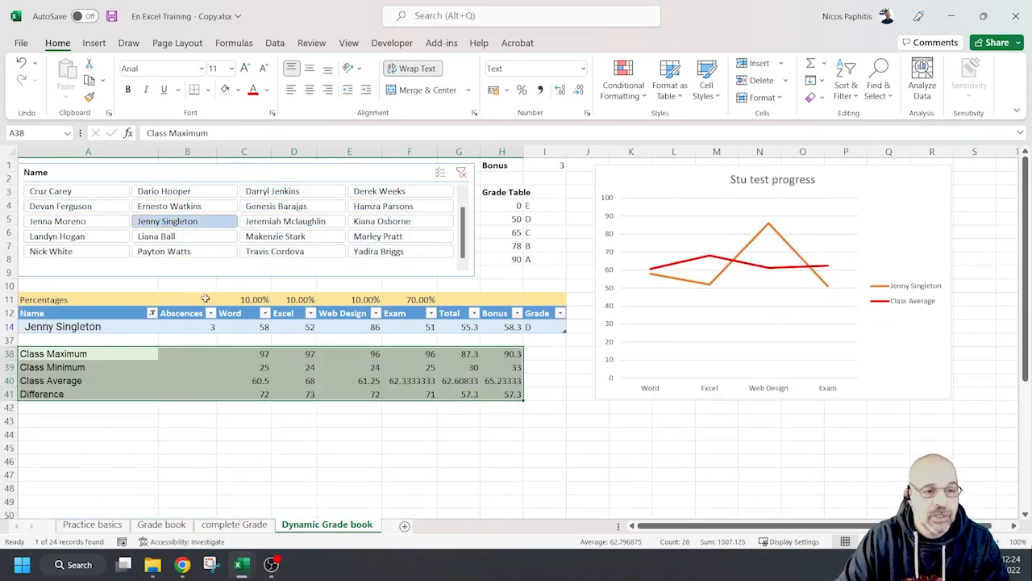
drag(76, 327, 554, 325)
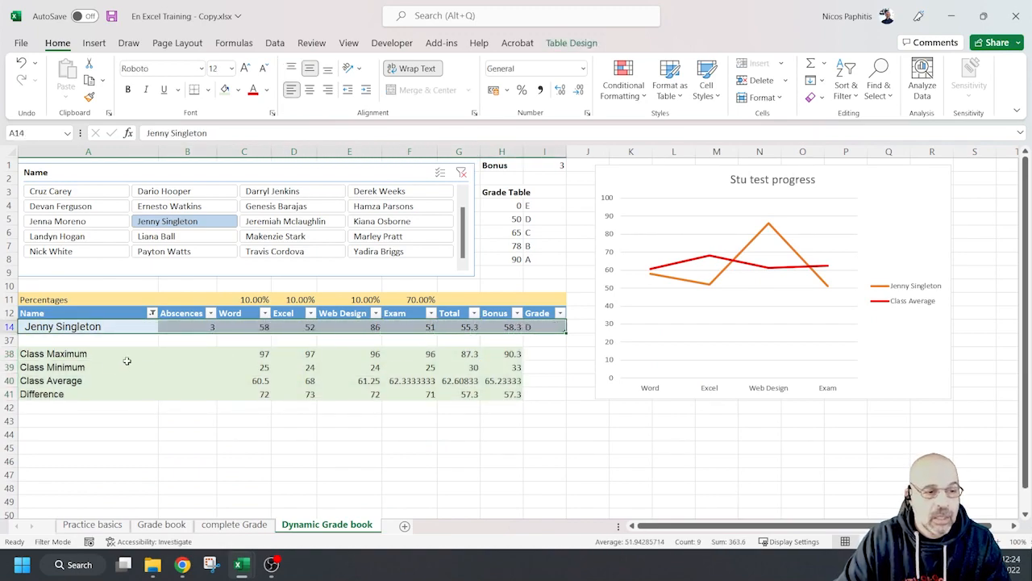
drag(103, 354, 511, 394)
click(340, 430)
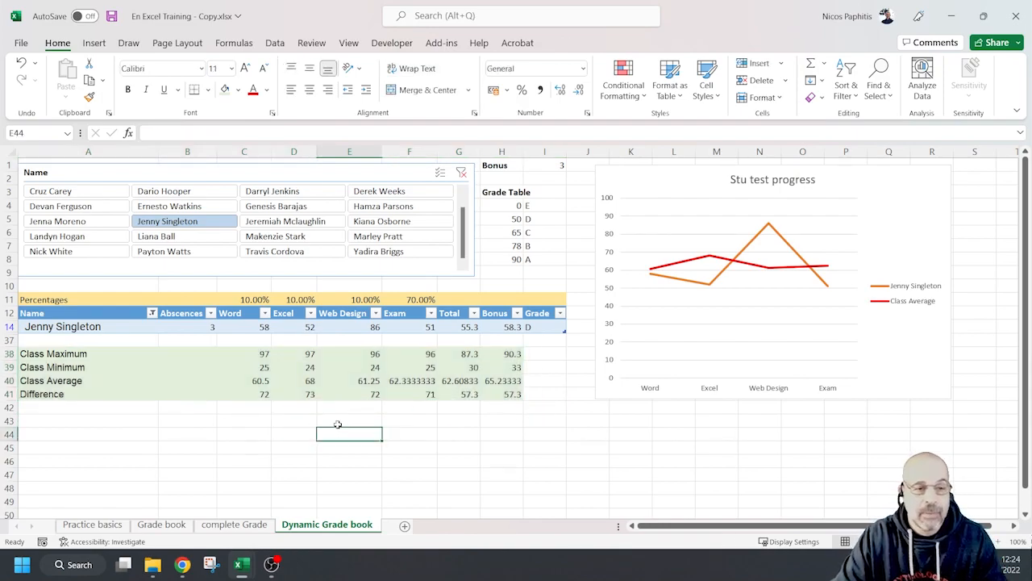
Switch the Name slicer's filter to the student in row 28 and look over that student's scores
click(258, 327)
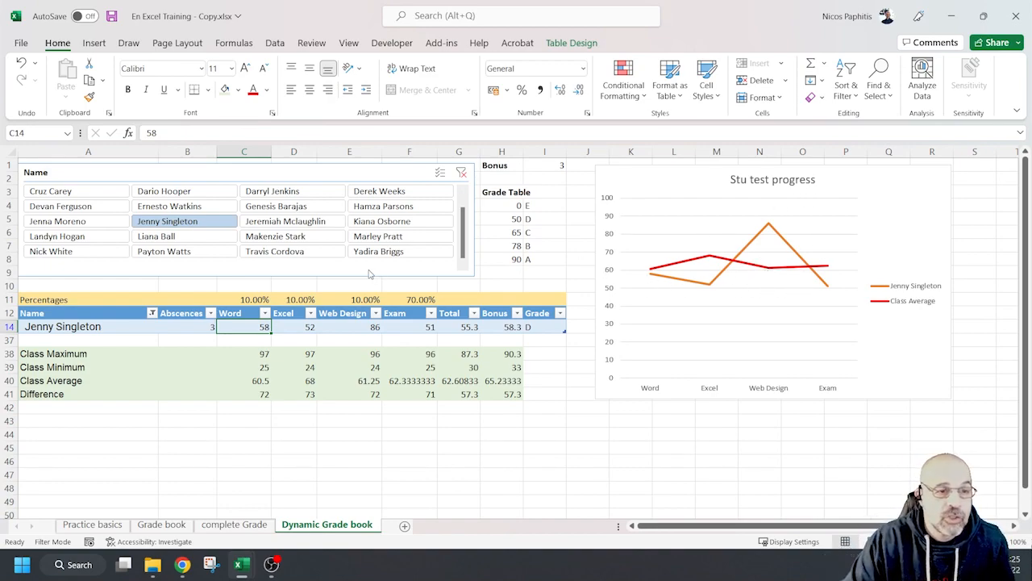
click(186, 207)
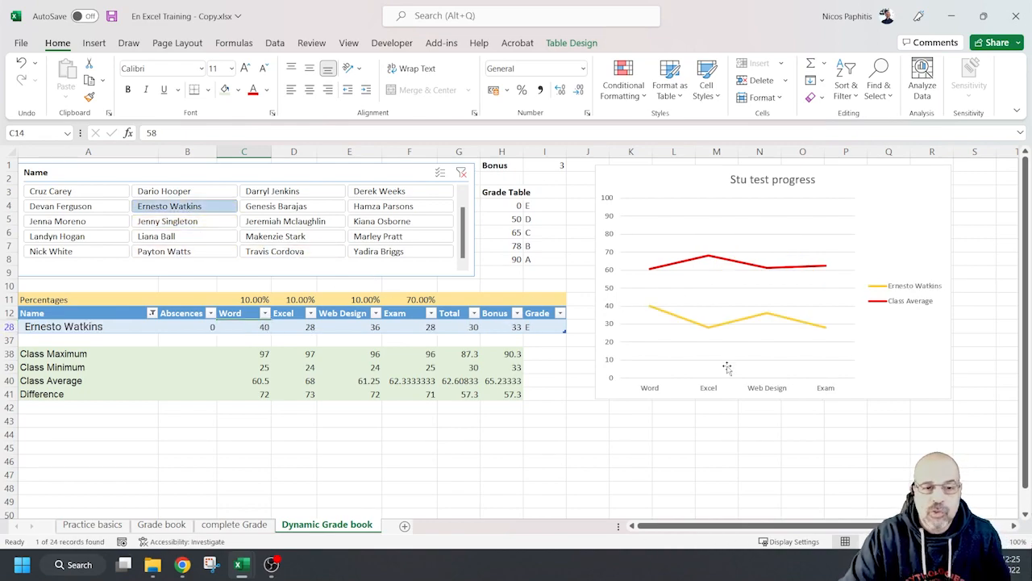
drag(184, 327, 516, 327)
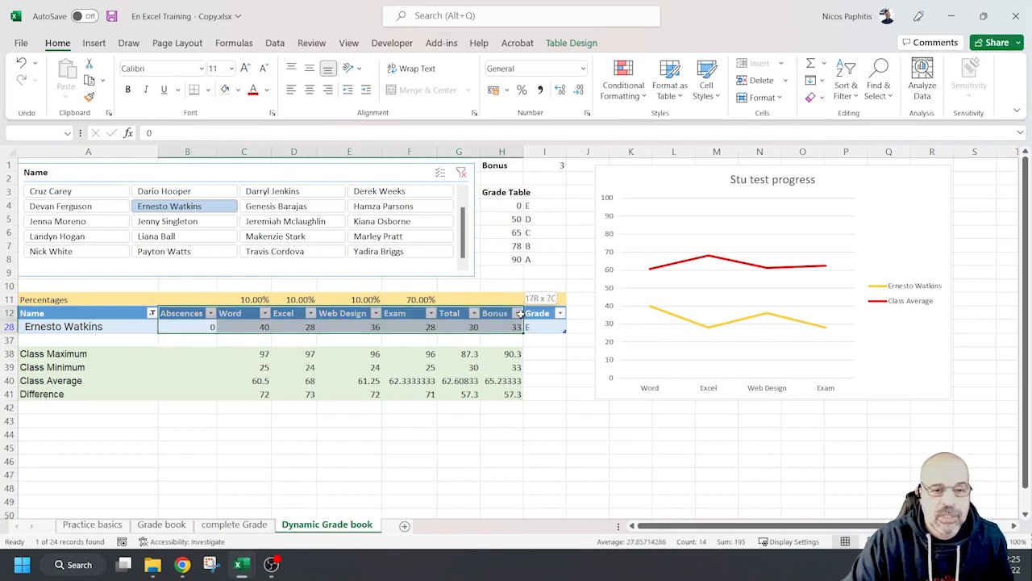
Move the Stu test progress chart slightly closer to the table and filter the Name slicer to the student in row 16
drag(699, 177, 668, 179)
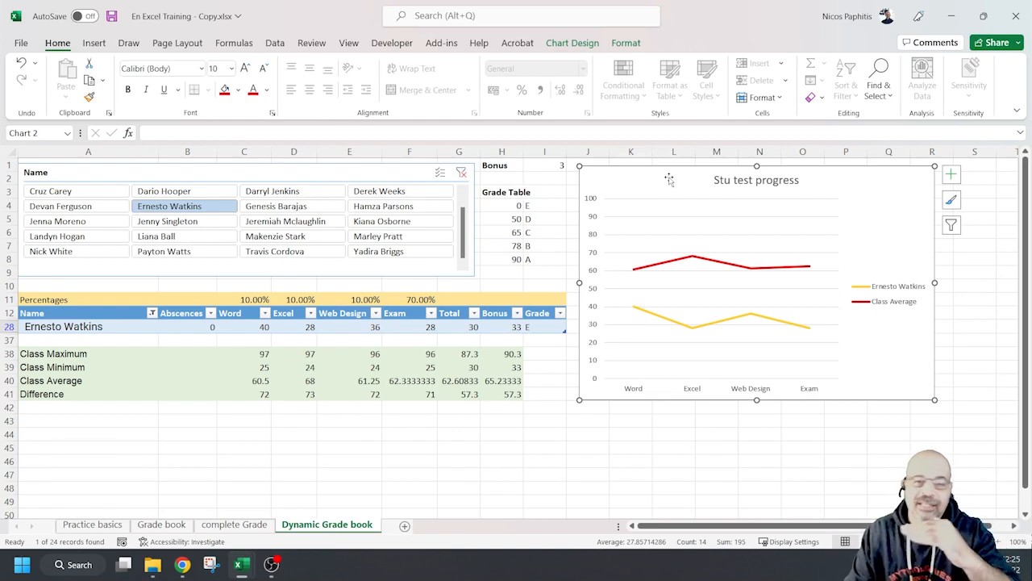
click(95, 254)
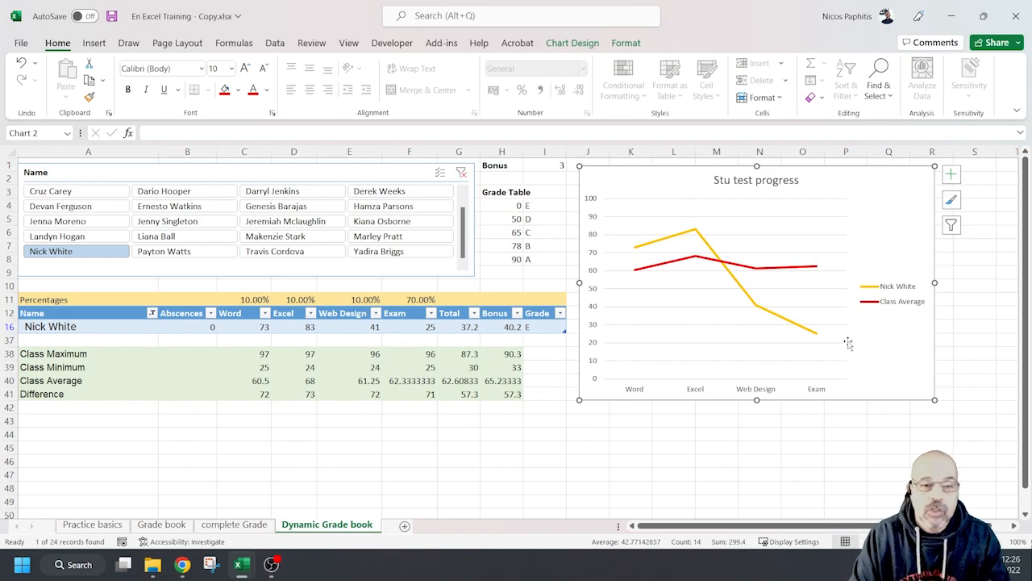
Return to the complete Grade sheet and examine the Total and Bonus formulas for the first student in row 13
click(213, 525)
scroll(463, 355, down, 3)
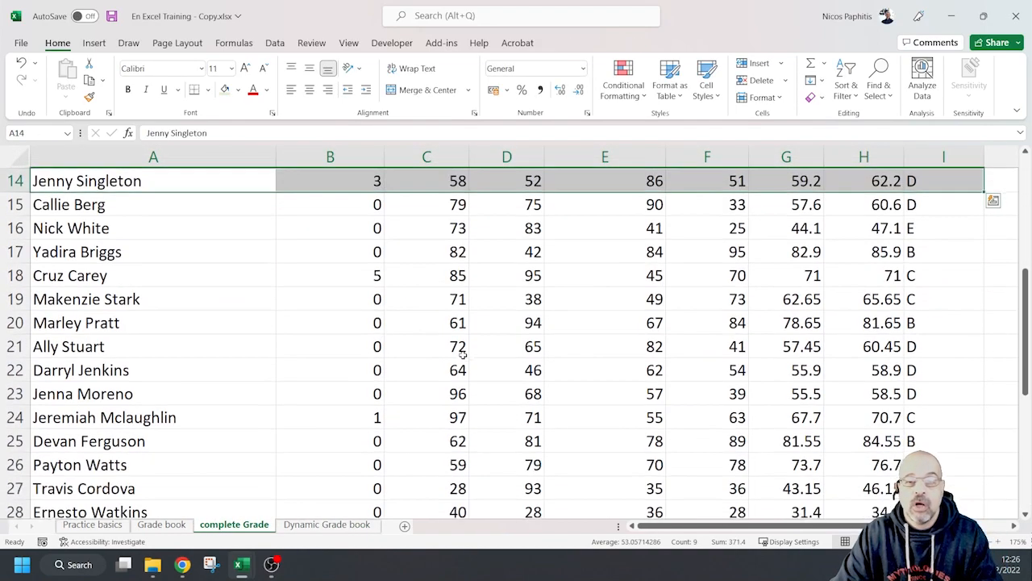
scroll(463, 355, up, 2)
click(786, 298)
click(731, 299)
click(758, 299)
click(864, 298)
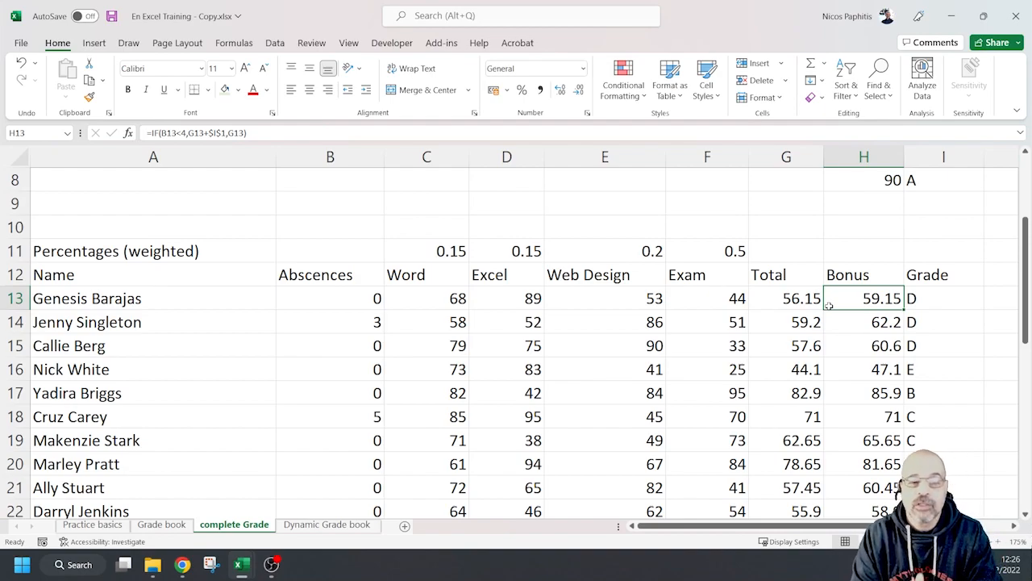
Look over the Practice basics sheet, then revisit the complete Grade and Dynamic Grade book sheets
click(110, 525)
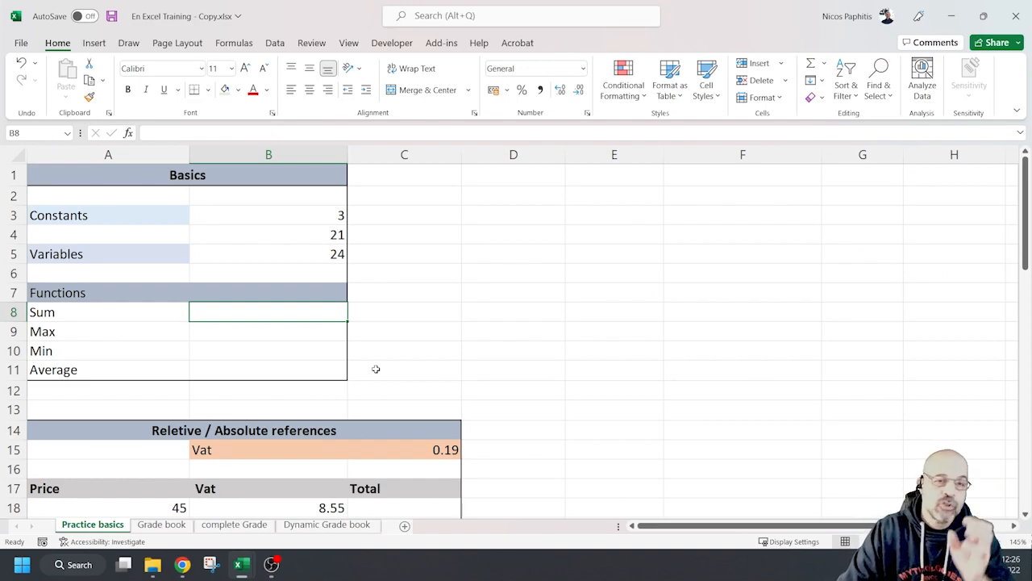
click(238, 525)
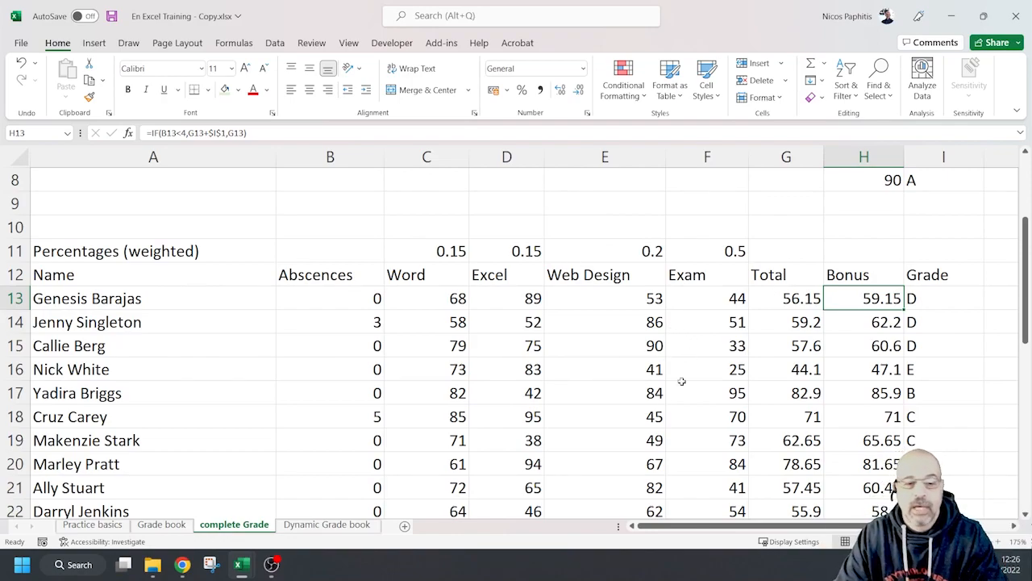
click(320, 528)
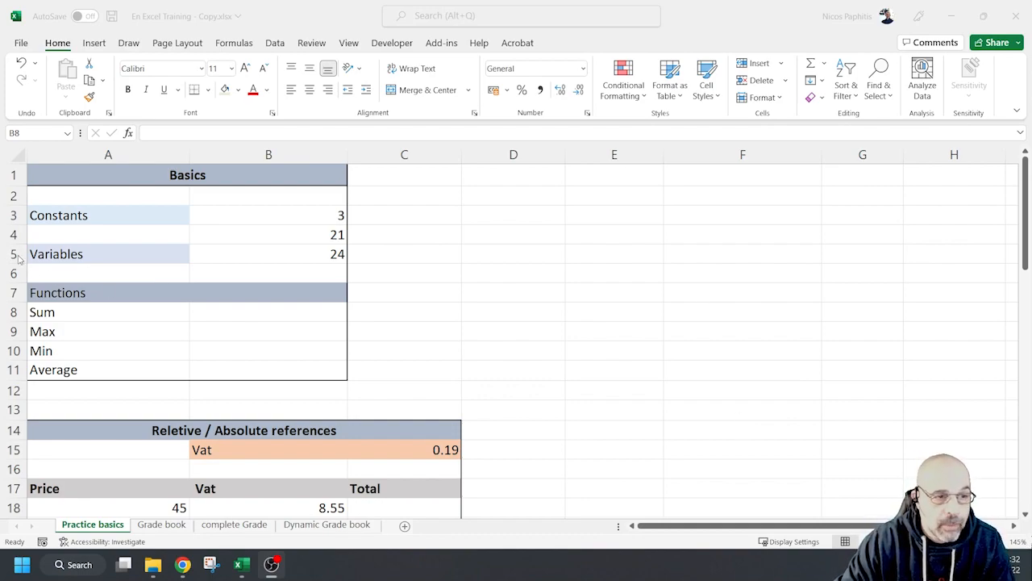
On the Practice basics sheet, select column E together with row 4, then only their intersecting cell E4
click(596, 154)
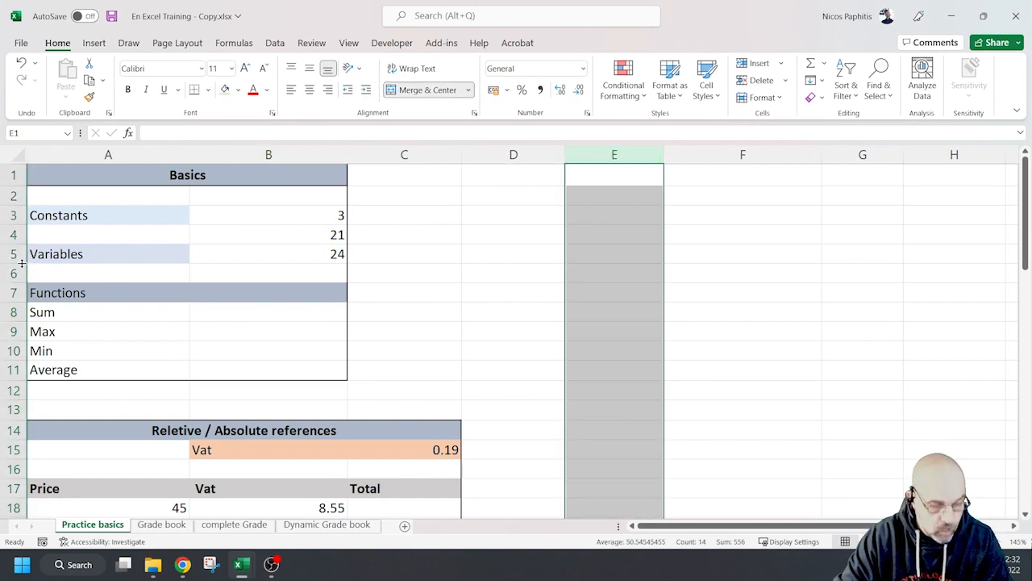
ctrl+click(10, 234)
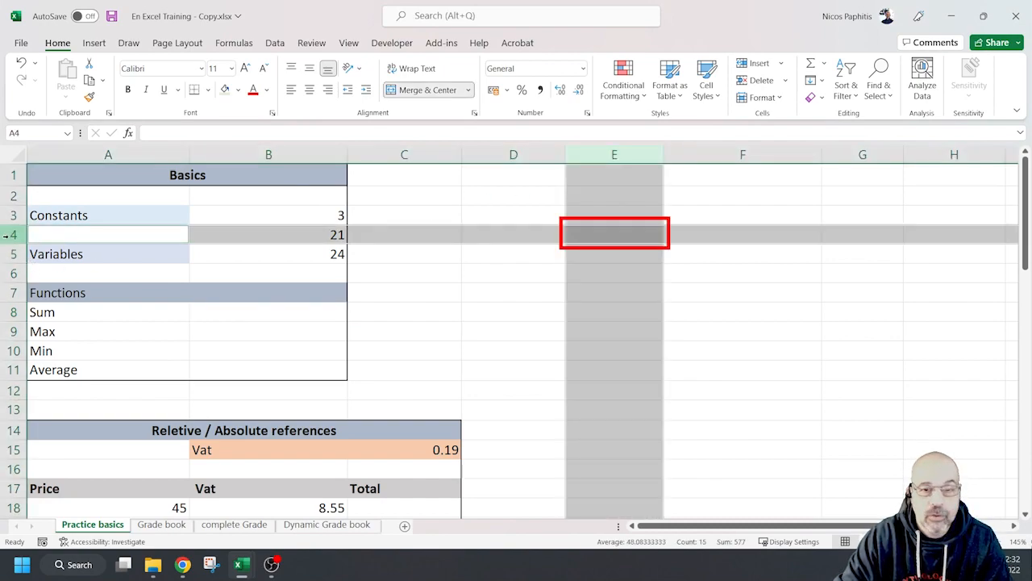
click(595, 234)
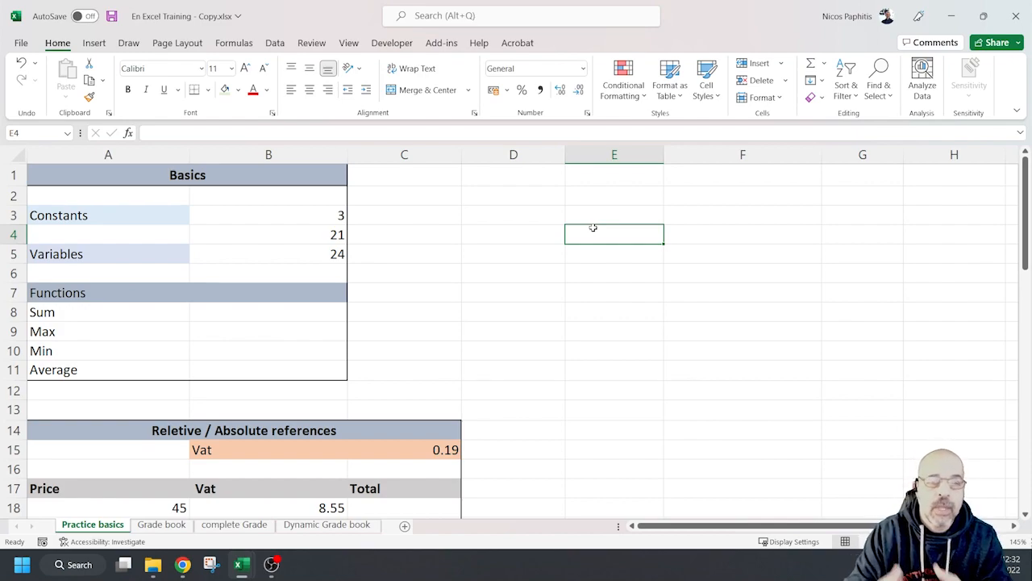
Compare the constants in B3 and B4 with the formula in the Variables cell B5
click(310, 220)
click(318, 234)
click(312, 256)
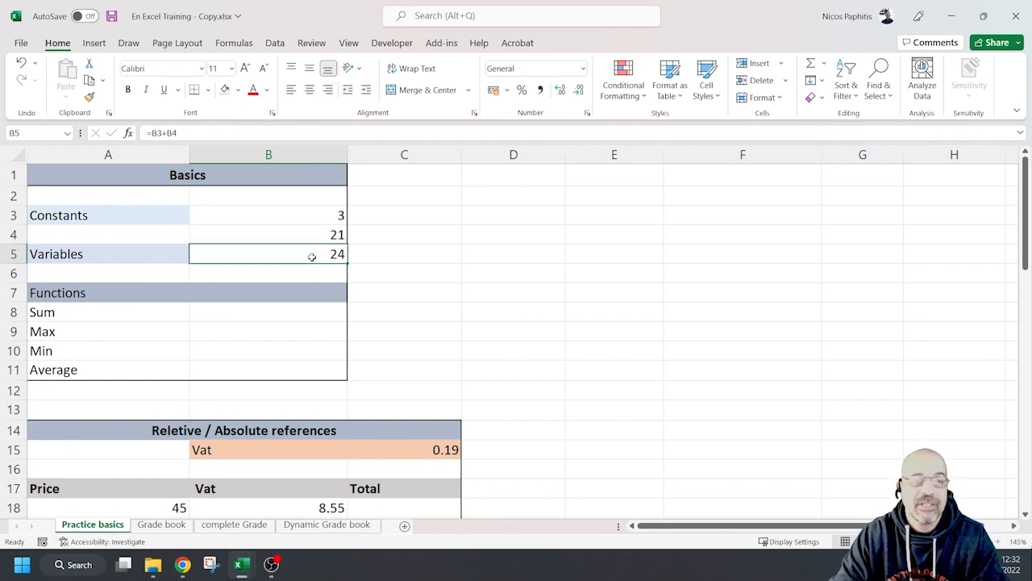
click(321, 216)
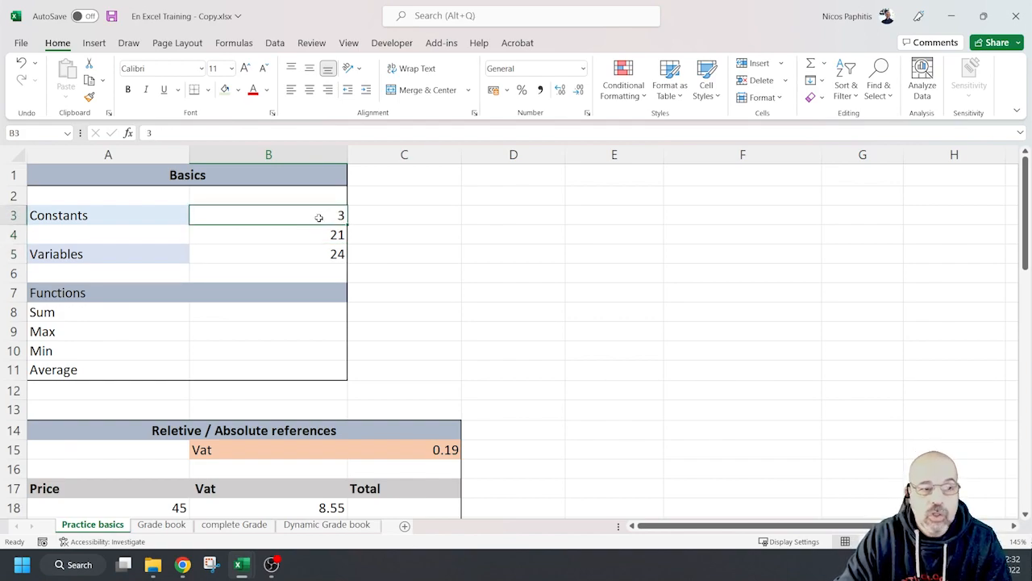
click(310, 255)
click(321, 215)
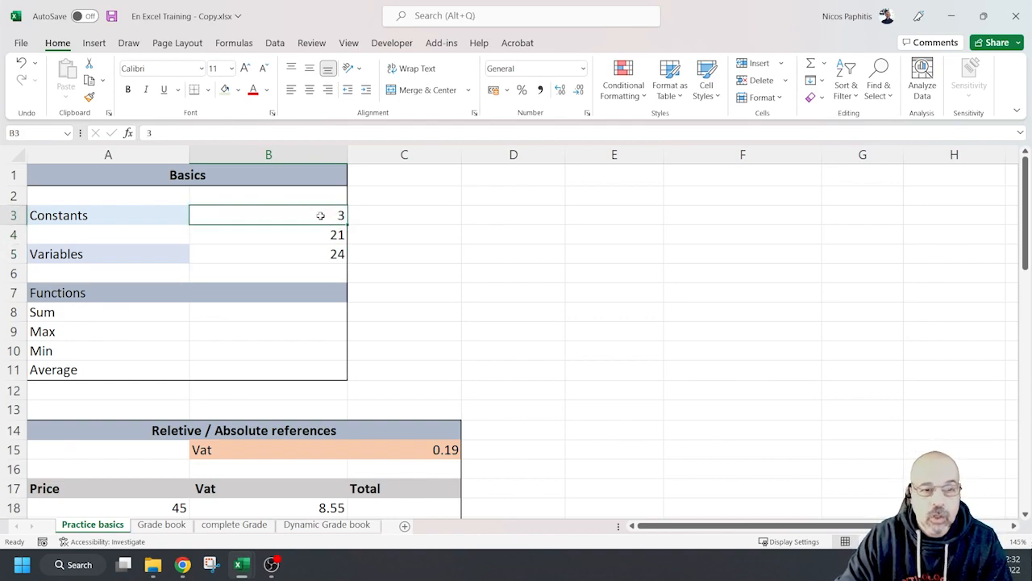
Clear the first constant in B3 and re-enter it as 3
mouse_move(320, 216)
mouse_down()
mouse_move(324, 232)
mouse_move(320, 221)
mouse_up()
key(Delete)
text(3)
key(Return)
click(319, 219)
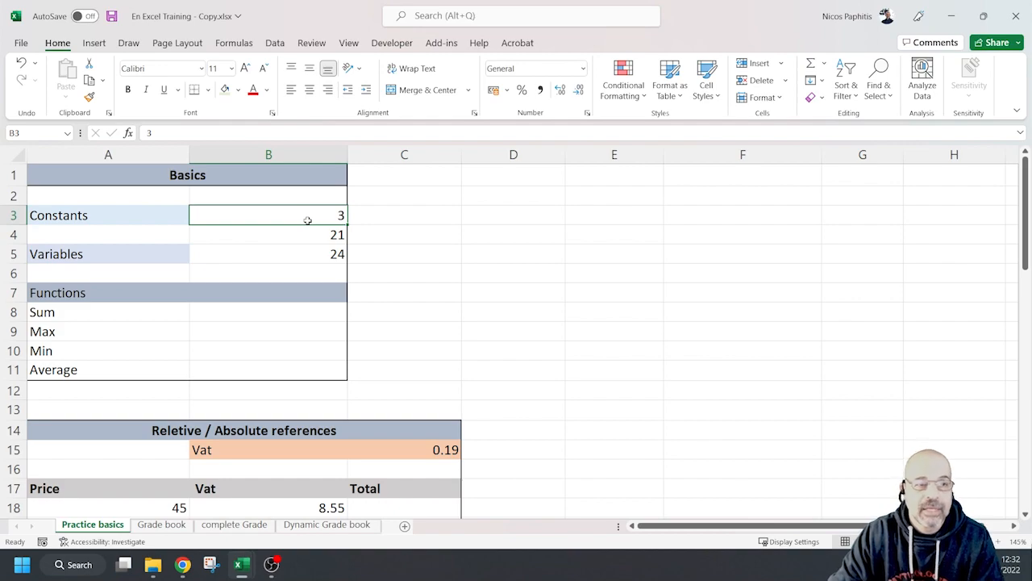
Inspect the contents of the constant cells B3 and B4 in edit mode, leaving both values as they are
click(366, 217)
click(290, 212)
click(183, 134)
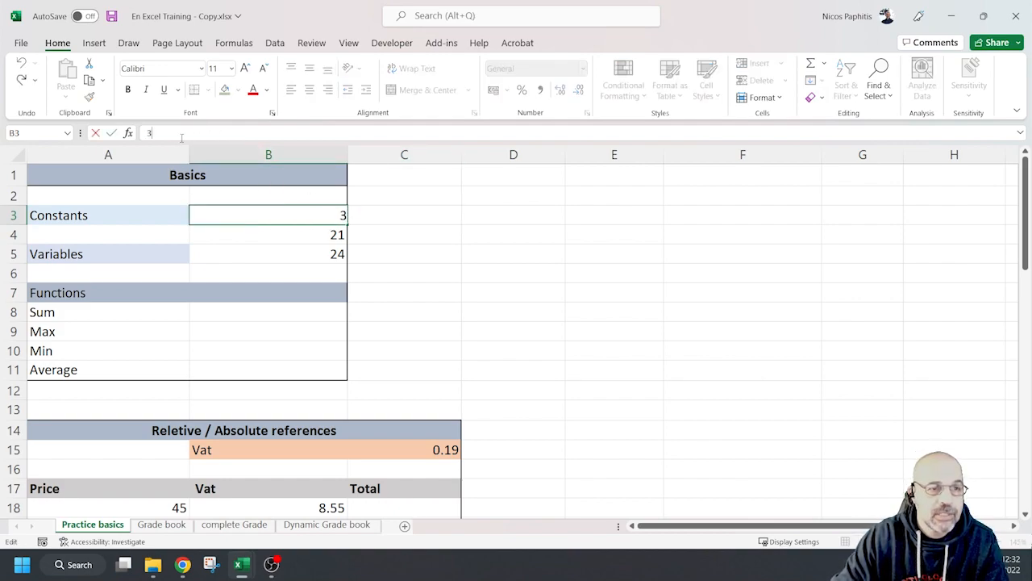
drag(166, 134, 141, 137)
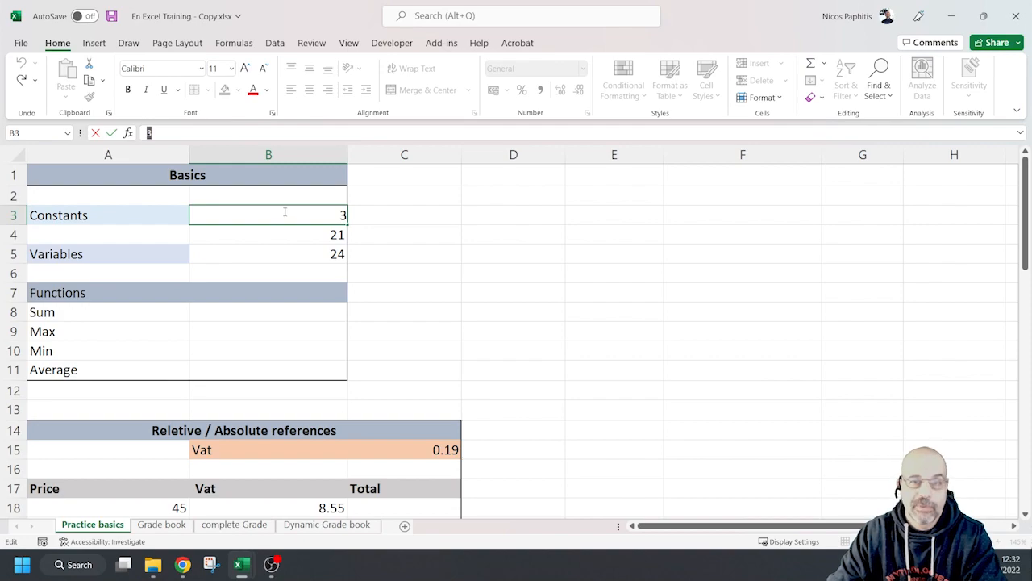
click(289, 238)
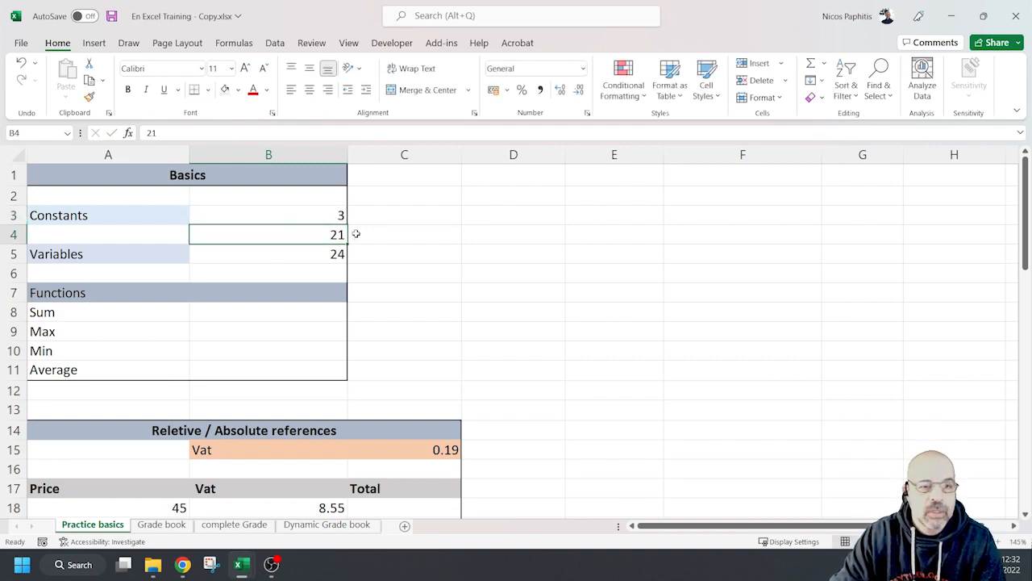
double_click(151, 133)
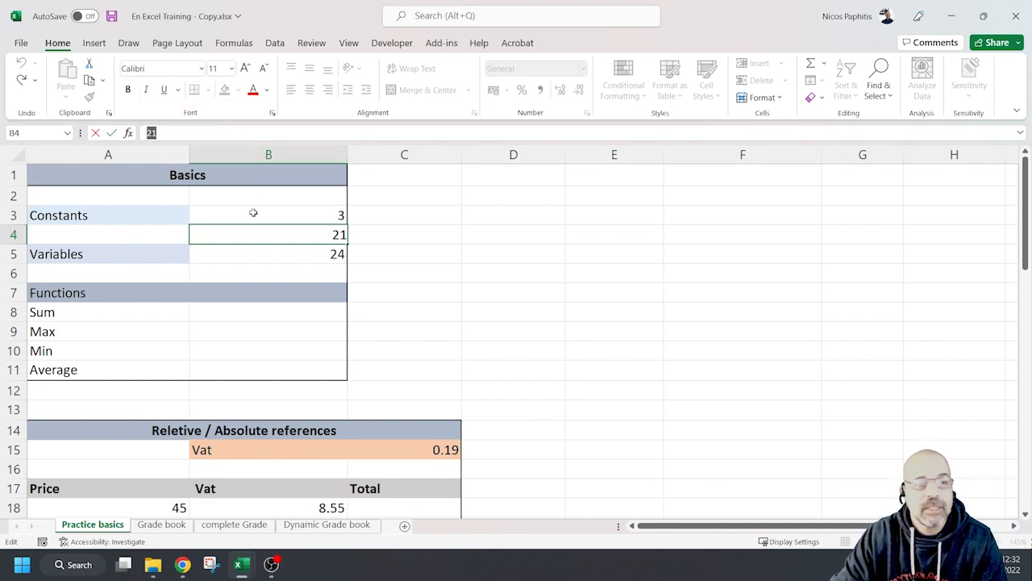
click(325, 236)
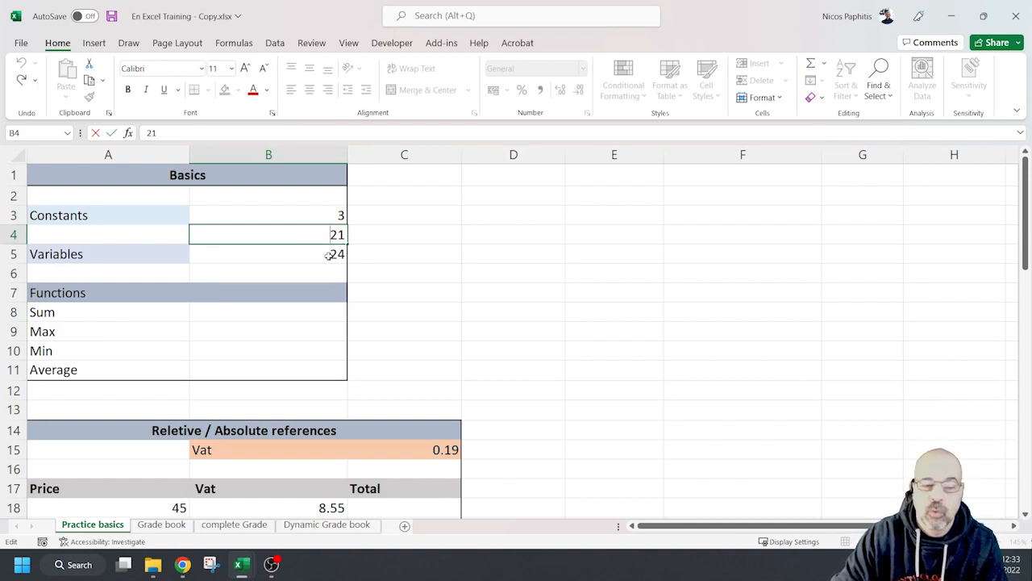
key(Return)
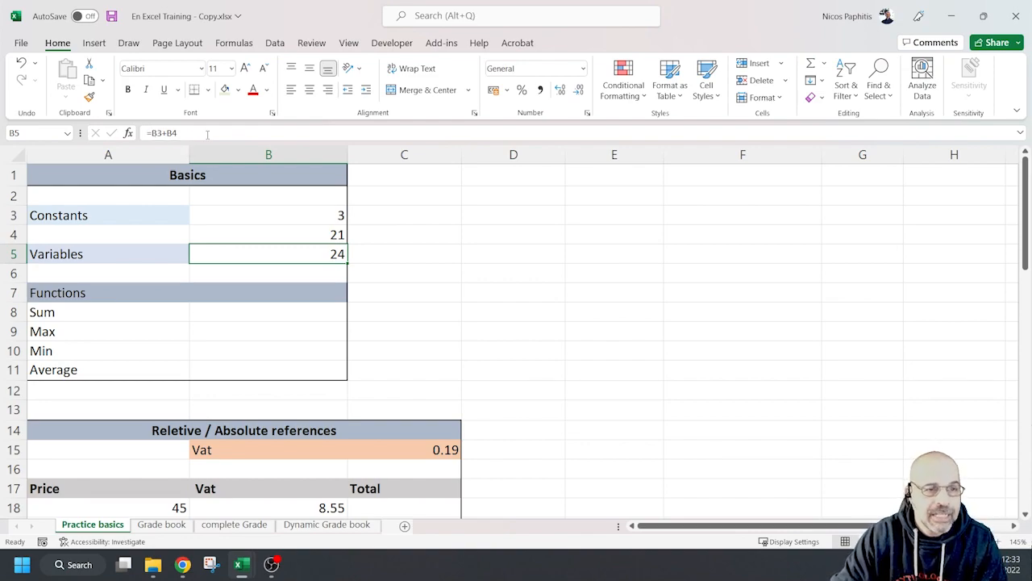
Inspect the Variables formula in B5 in edit mode, highlighting its equals sign, and leave the formula as it is
click(207, 134)
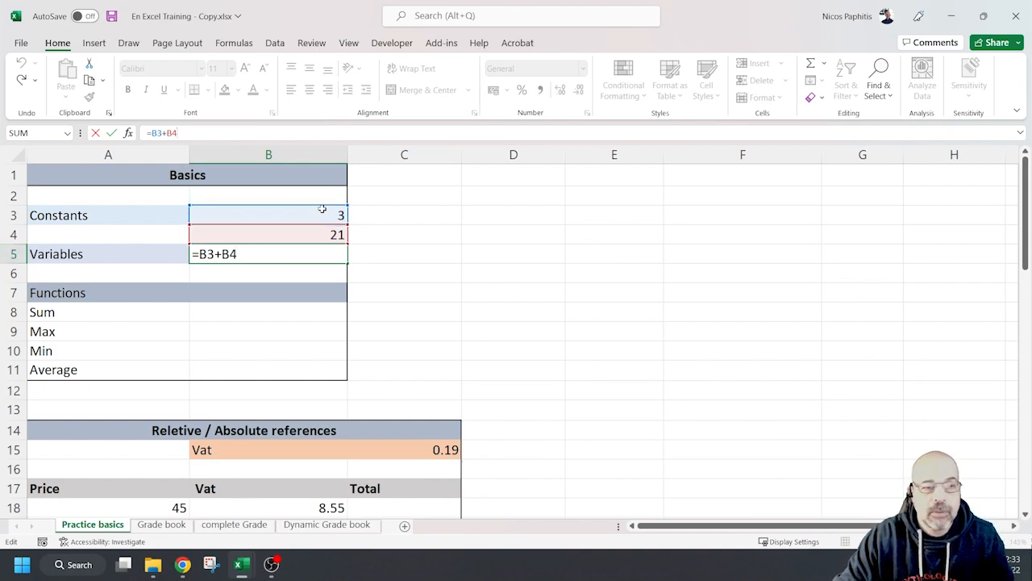
click(238, 256)
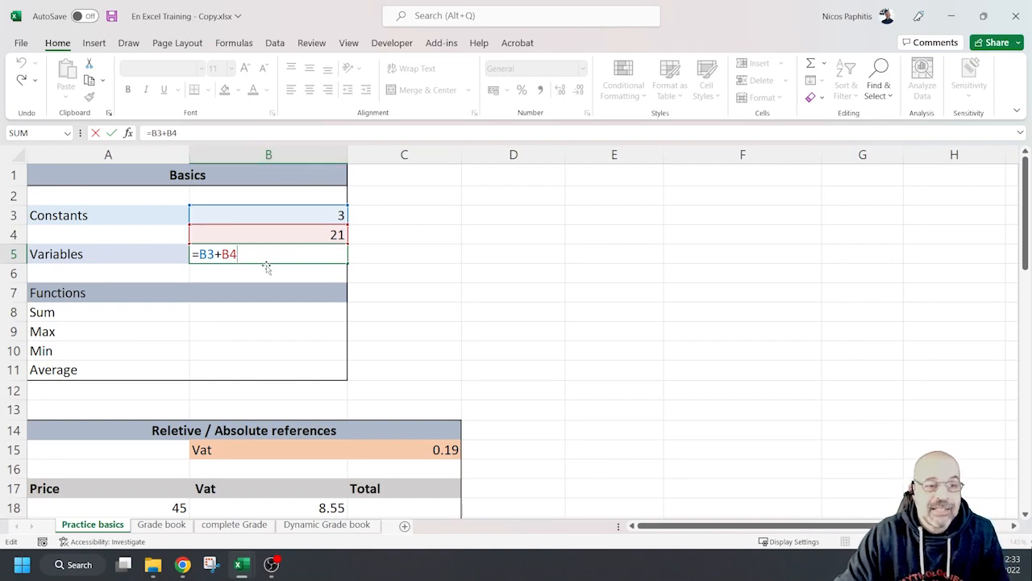
drag(199, 253, 193, 253)
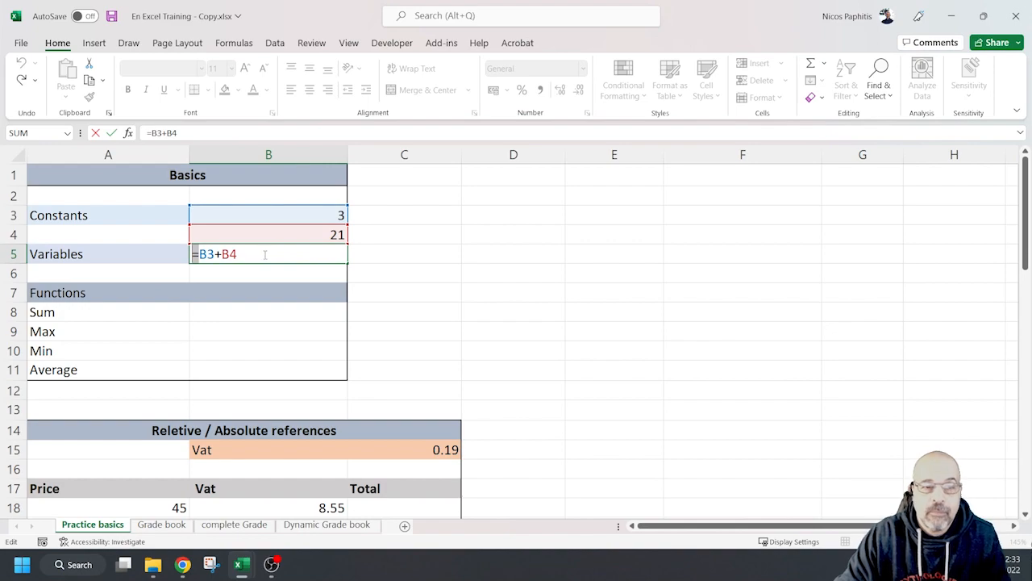
key(Return)
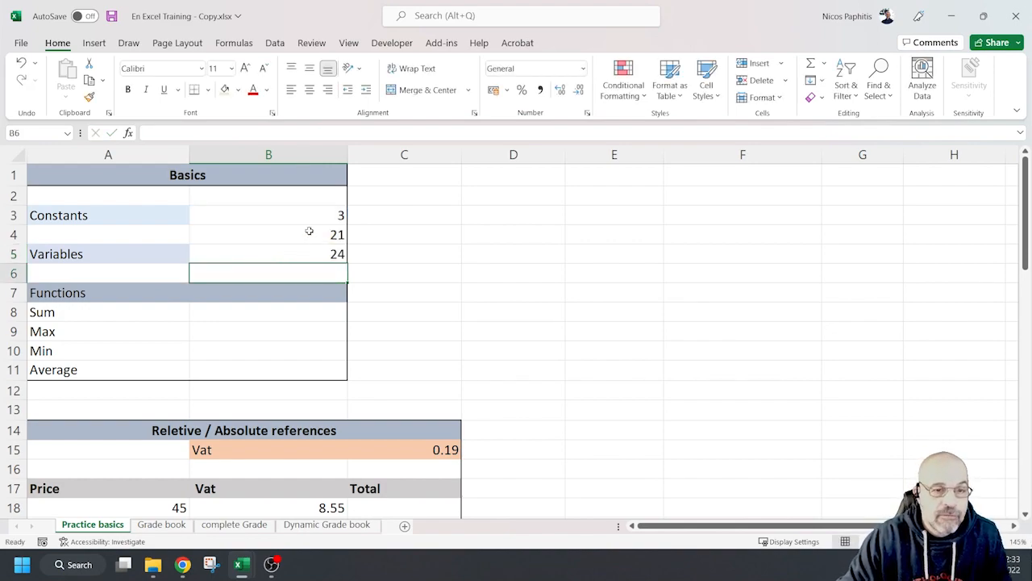
Test the B5 formula by setting the constant in B4 to 25 and returning it to 21
click(342, 232)
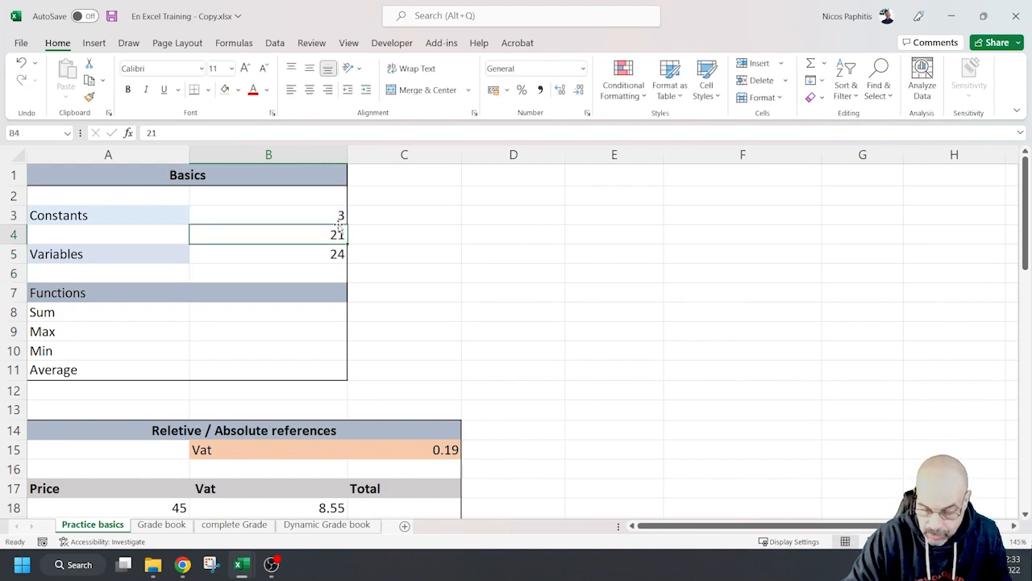
text(25)
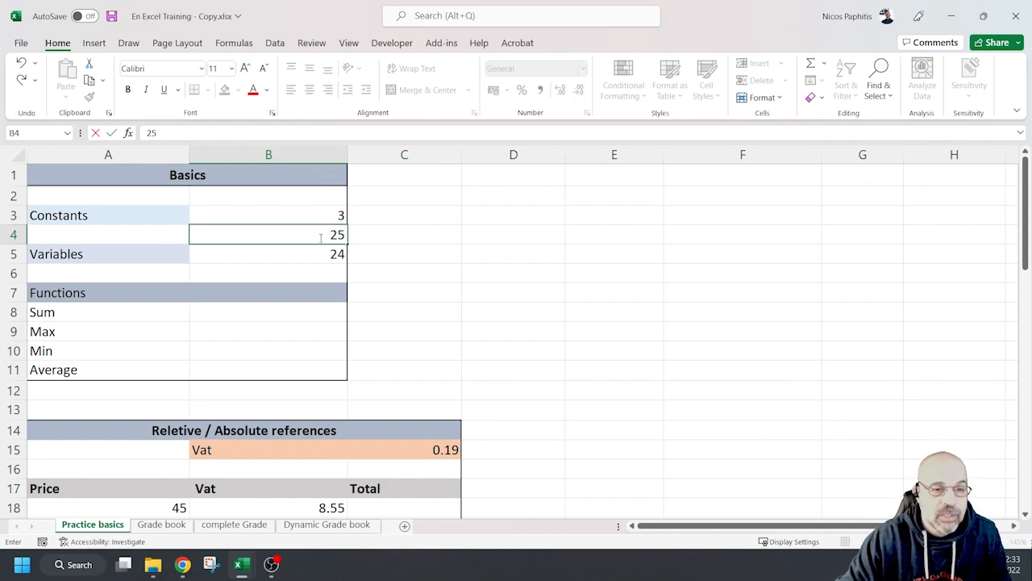
key(Return)
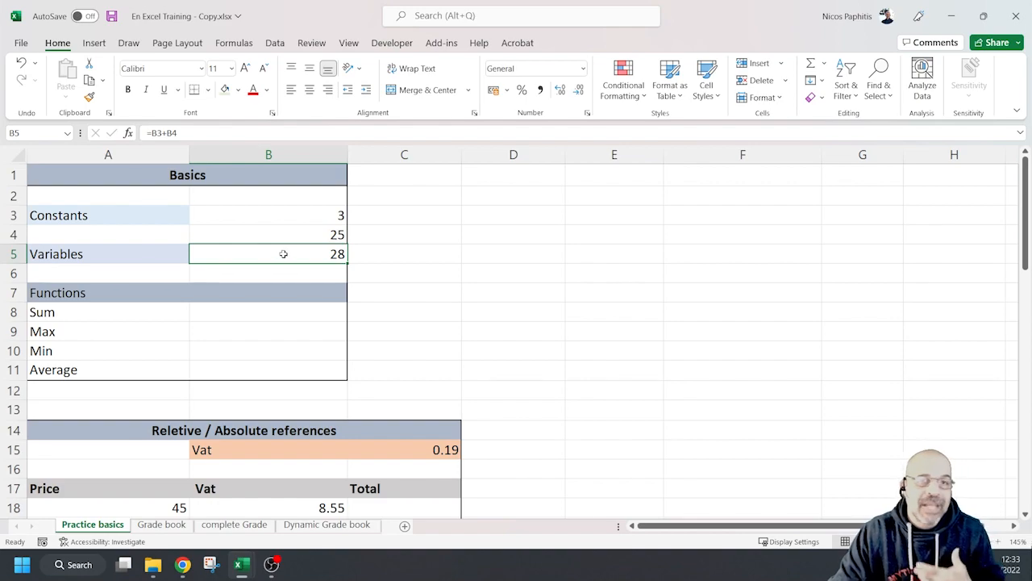
click(295, 230)
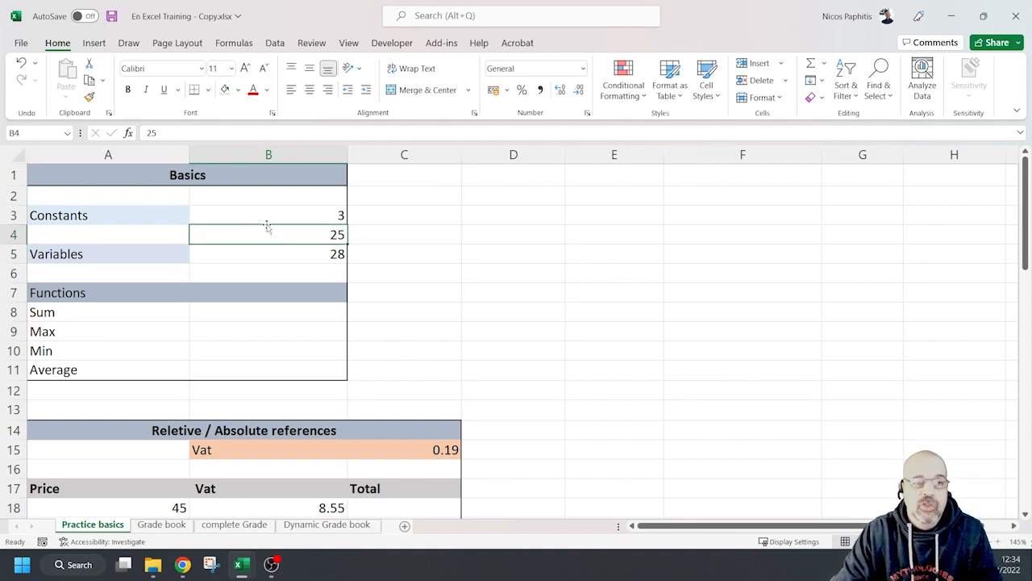
text(21)
key(ctrl+Return)
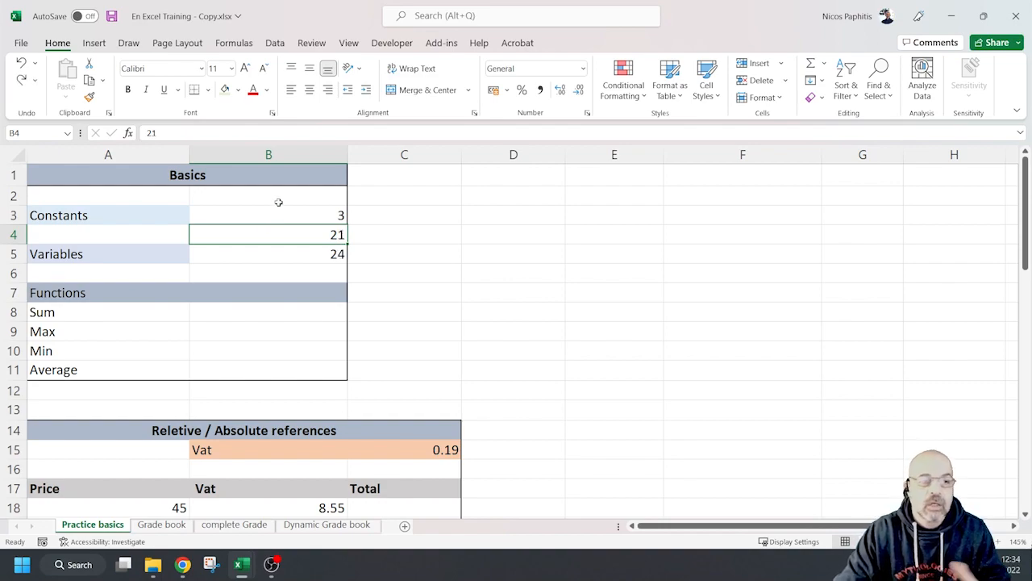
key(Down)
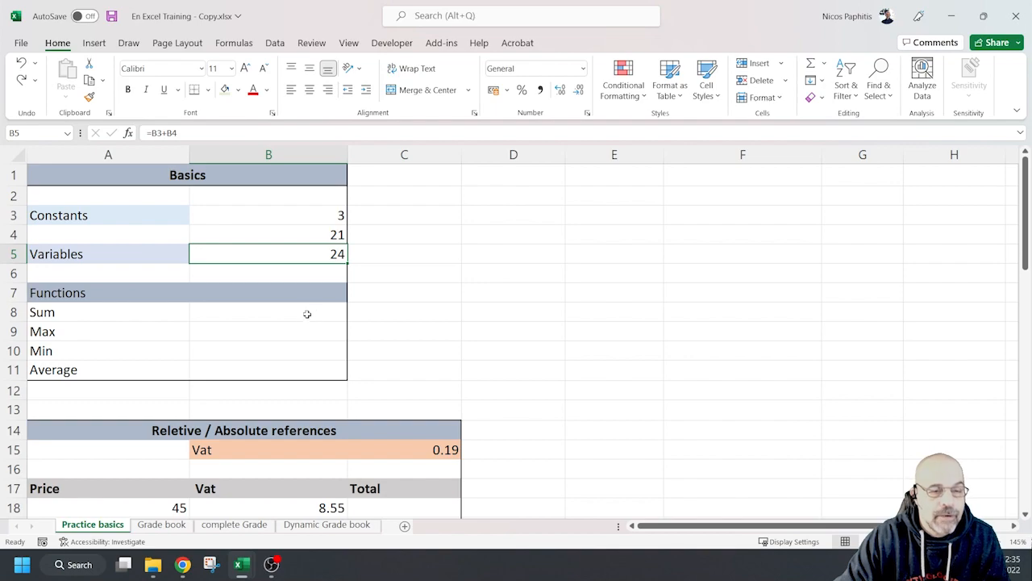
Enter a SUM function over the constants B3:B4 in the Sum cell B8
click(302, 314)
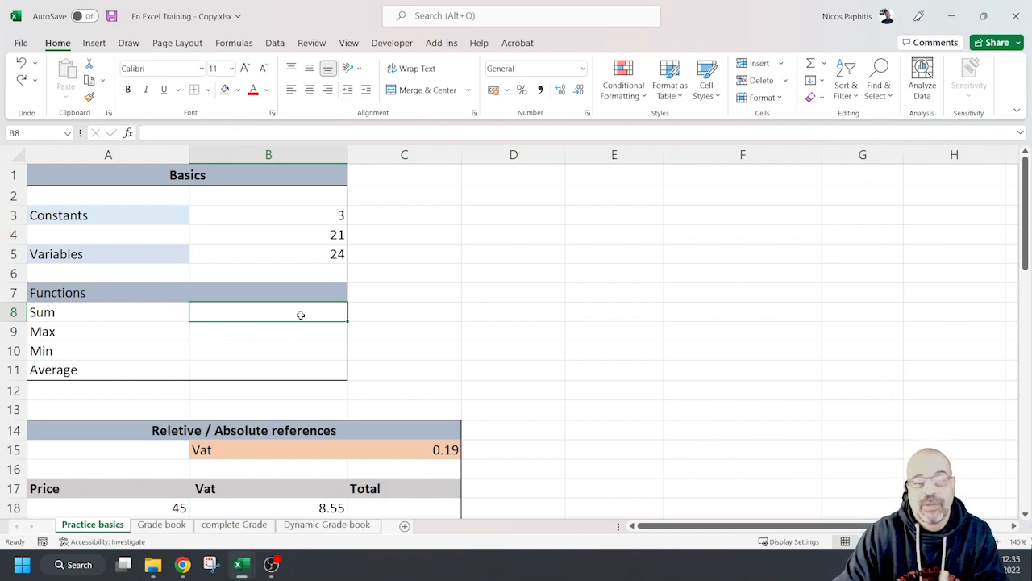
click(300, 369)
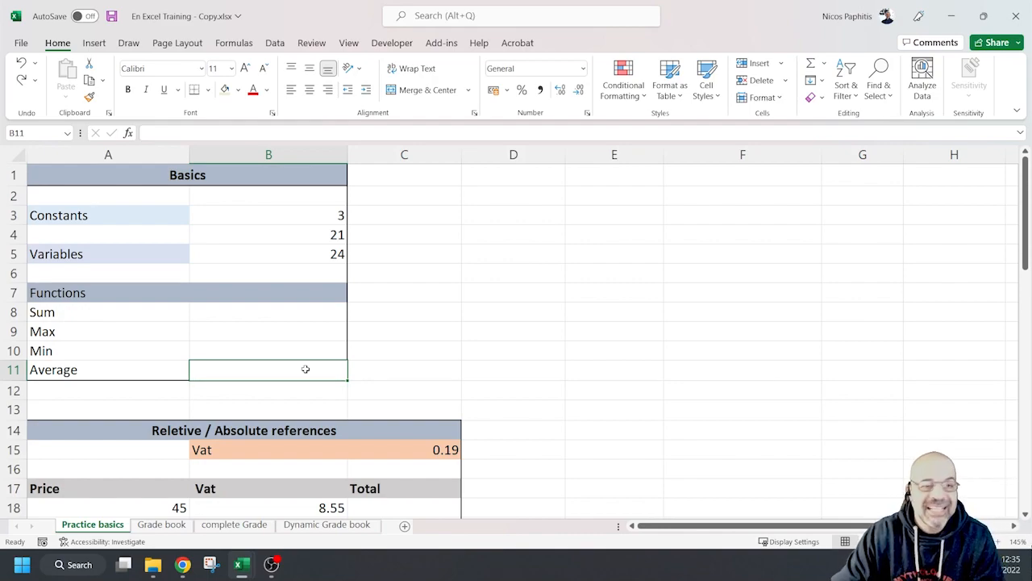
click(309, 313)
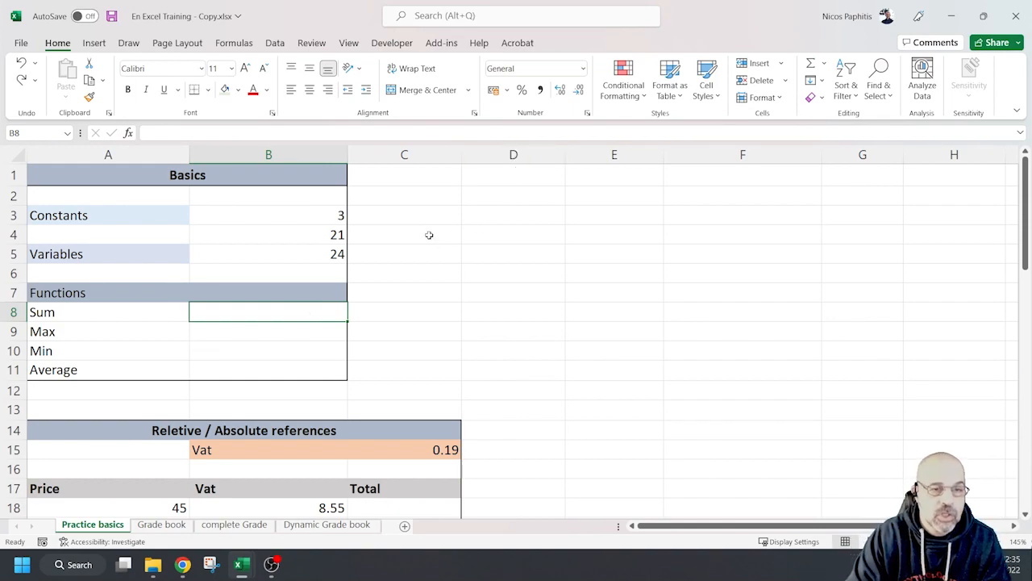
text(=)
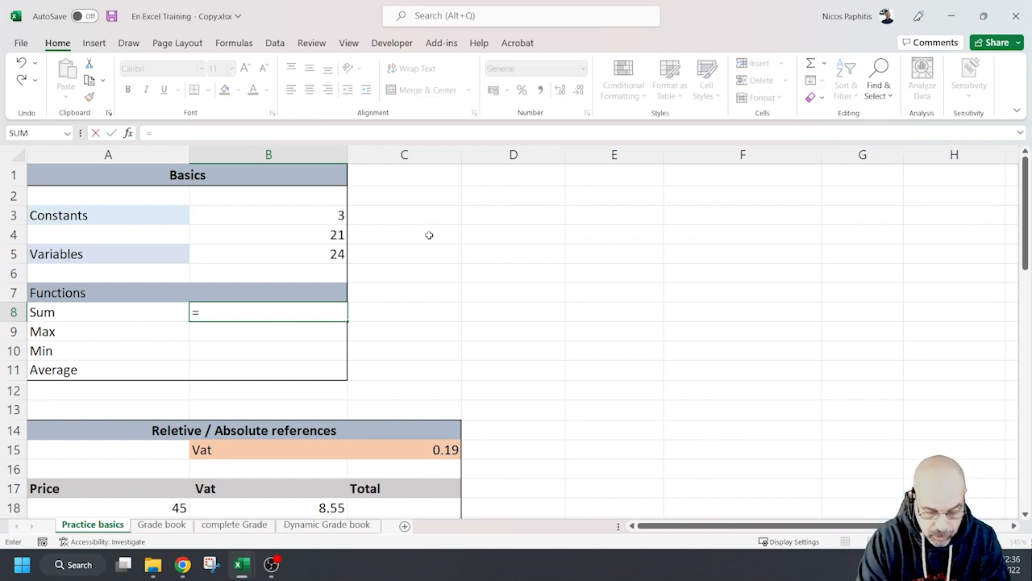
text(sum)
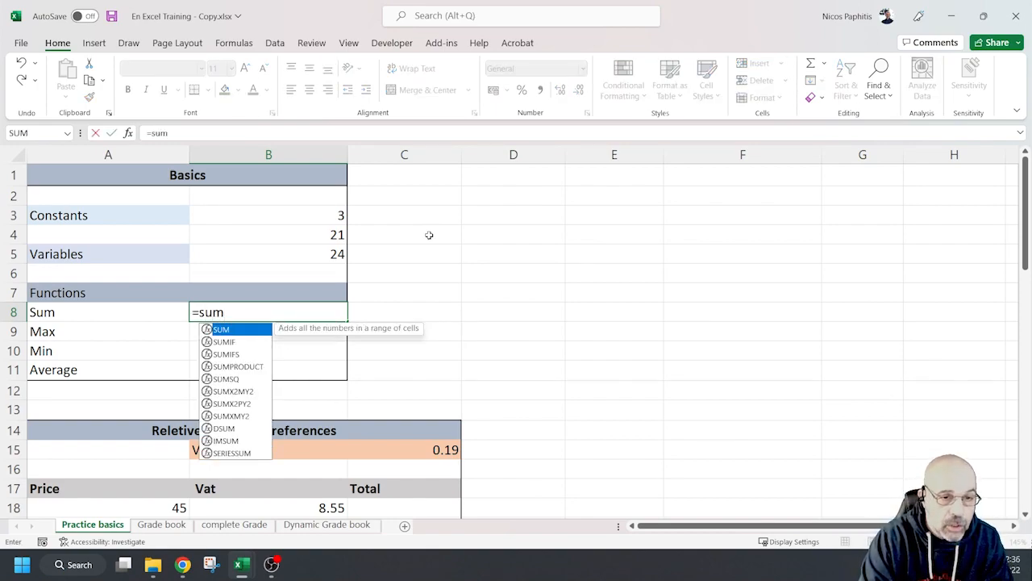
text(()
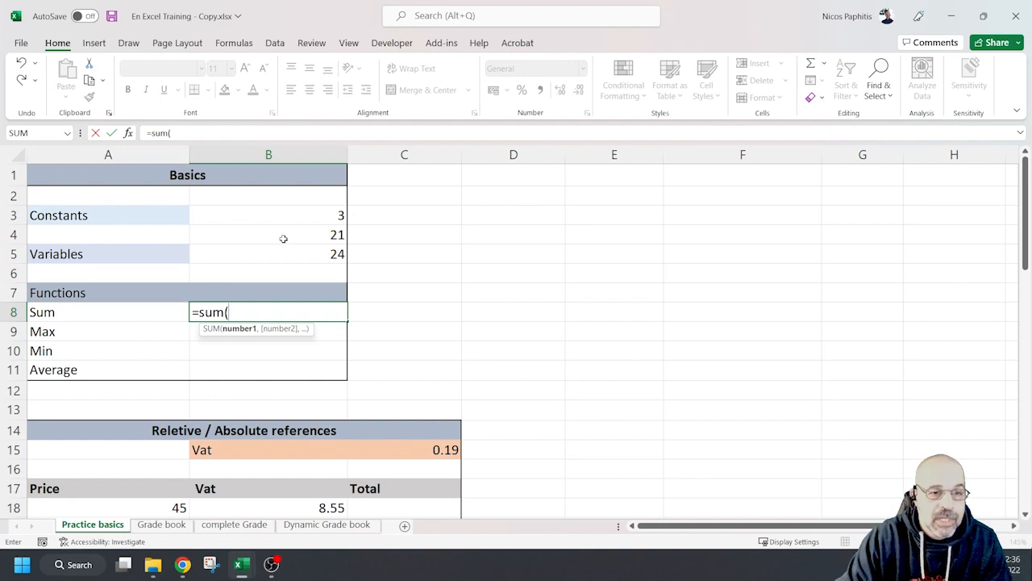
drag(309, 215, 313, 235)
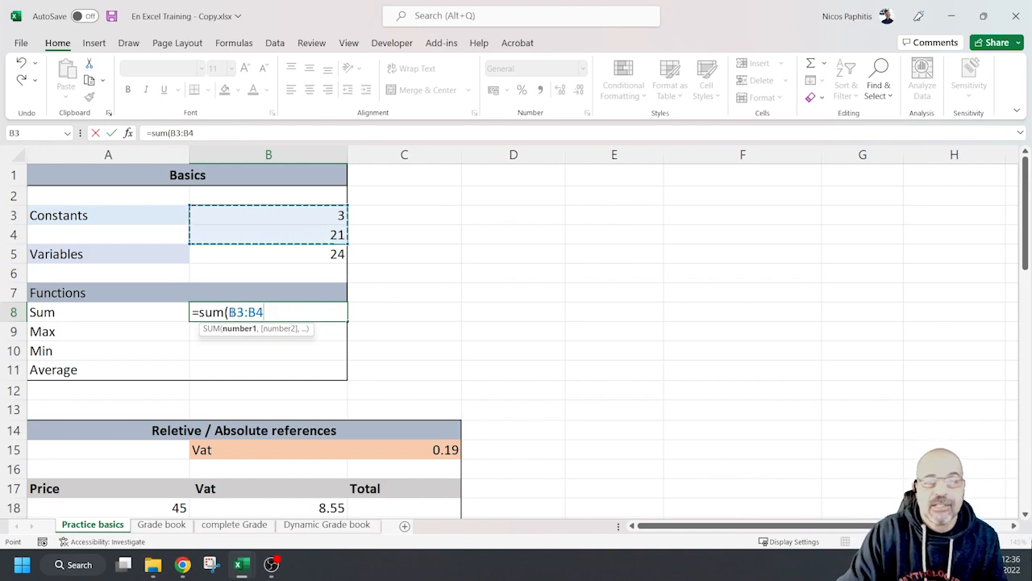
text())
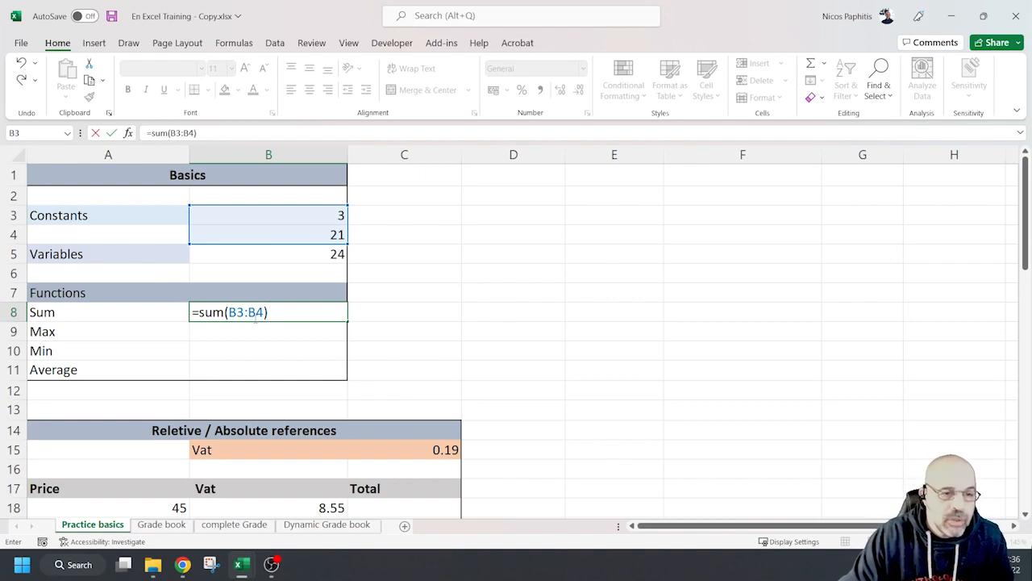
click(195, 312)
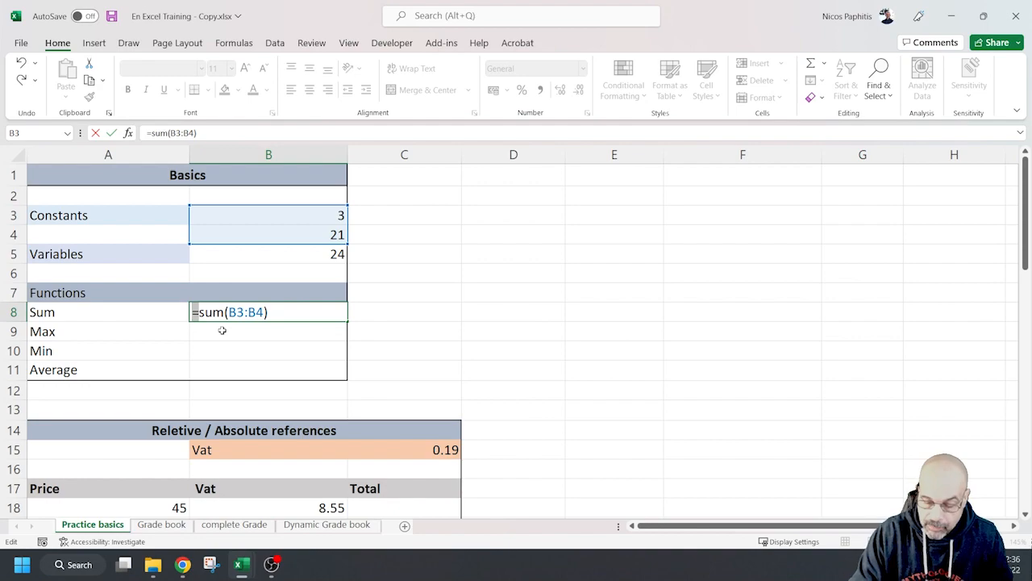
key(Return)
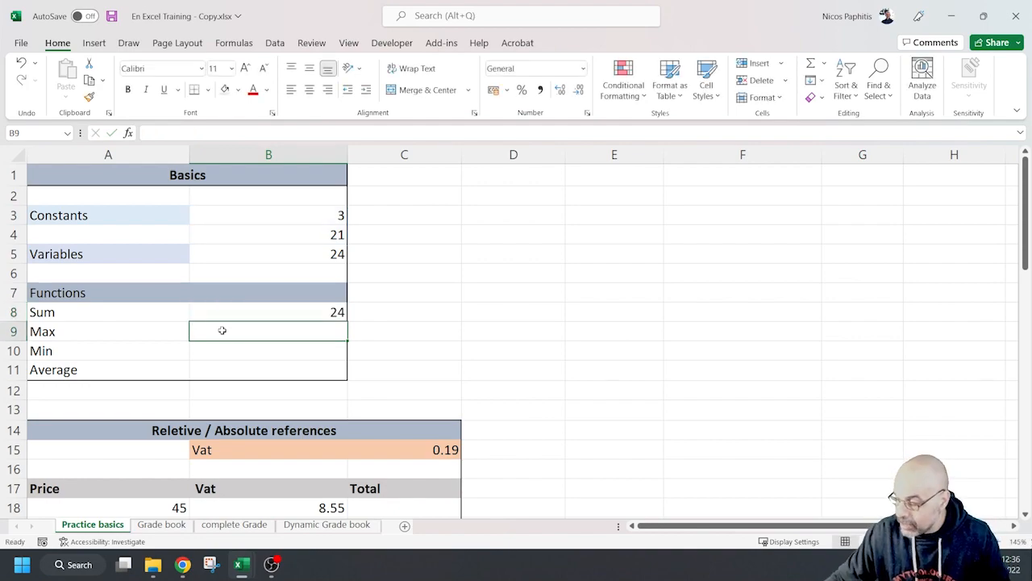
Handwrite "5 = 2 + 3" in red ink over columns D and E, with arrows under both sides and the equals sign
click(128, 42)
click(158, 74)
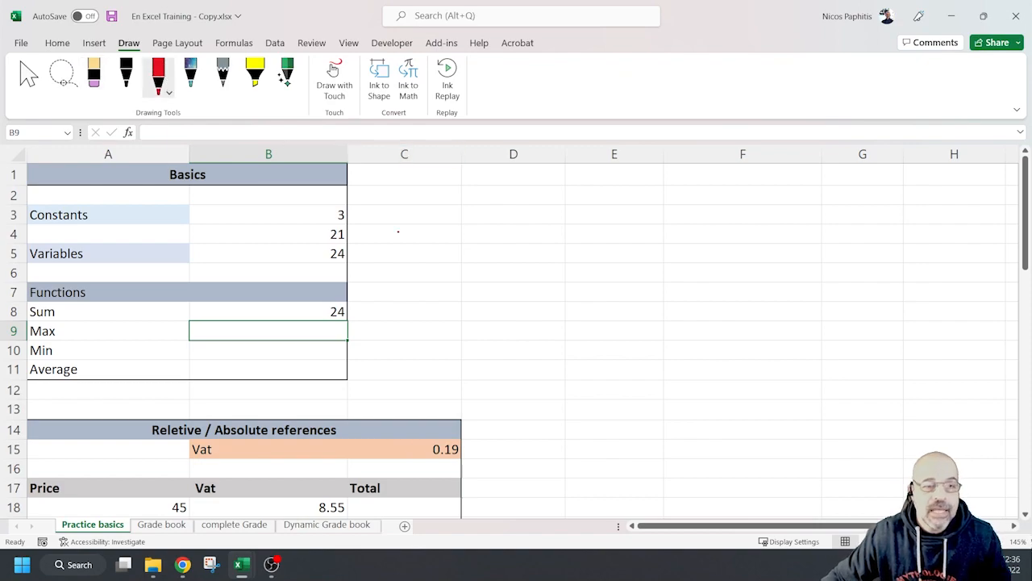
drag(489, 192, 485, 206)
mouse_move(490, 192)
mouse_down()
mouse_move(566, 206)
mouse_move(610, 198)
mouse_move(601, 207)
mouse_up()
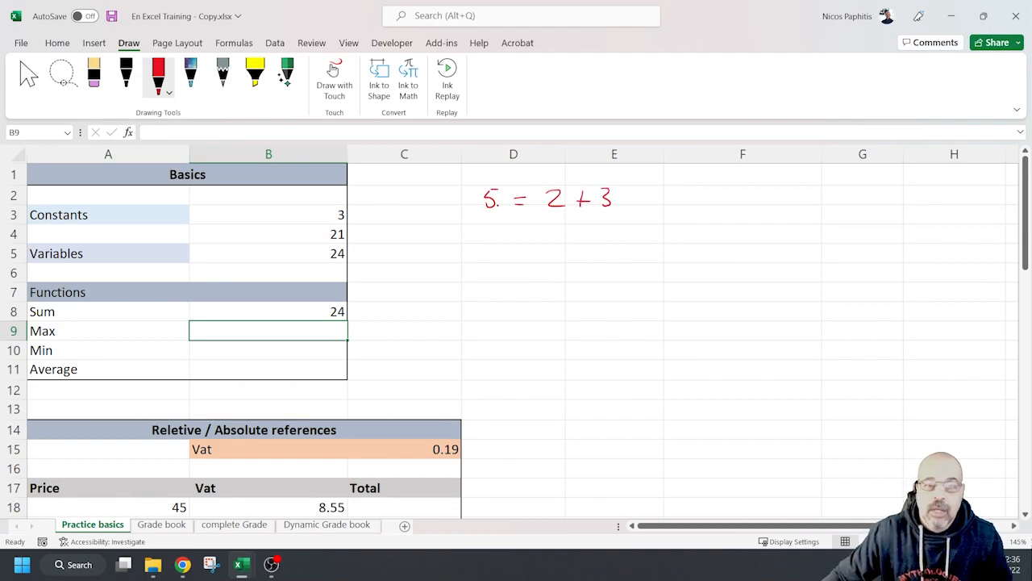
mouse_move(520, 215)
mouse_down()
mouse_move(521, 235)
mouse_move(526, 227)
mouse_move(476, 226)
mouse_move(484, 232)
mouse_up()
mouse_move(553, 226)
mouse_down()
mouse_move(599, 227)
mouse_move(587, 233)
mouse_up()
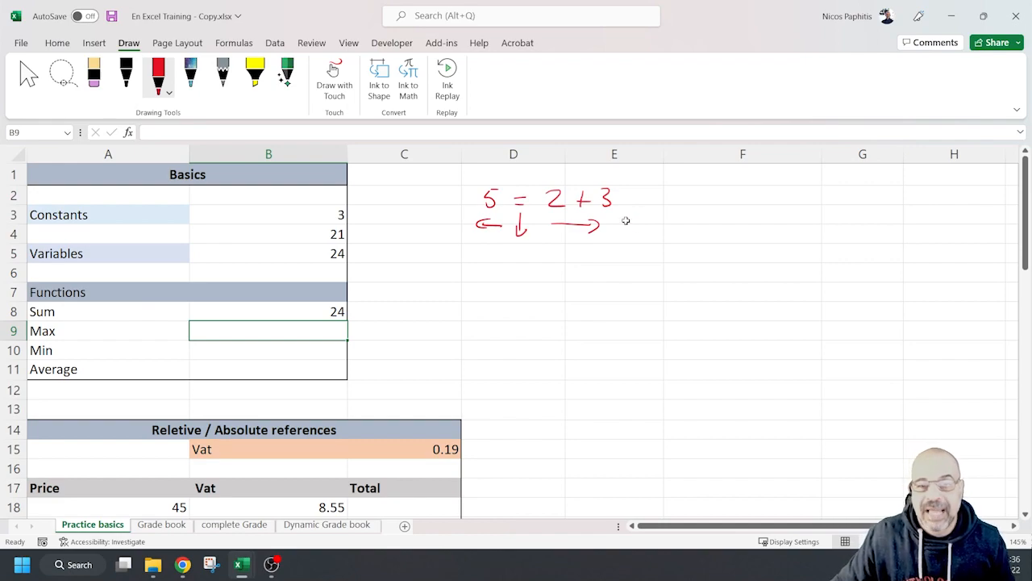
Inspect the formula in B8 in edit mode, highlighting SUM(B3:B4) after the equals sign, and leave it as it is
click(321, 315)
double_click(321, 313)
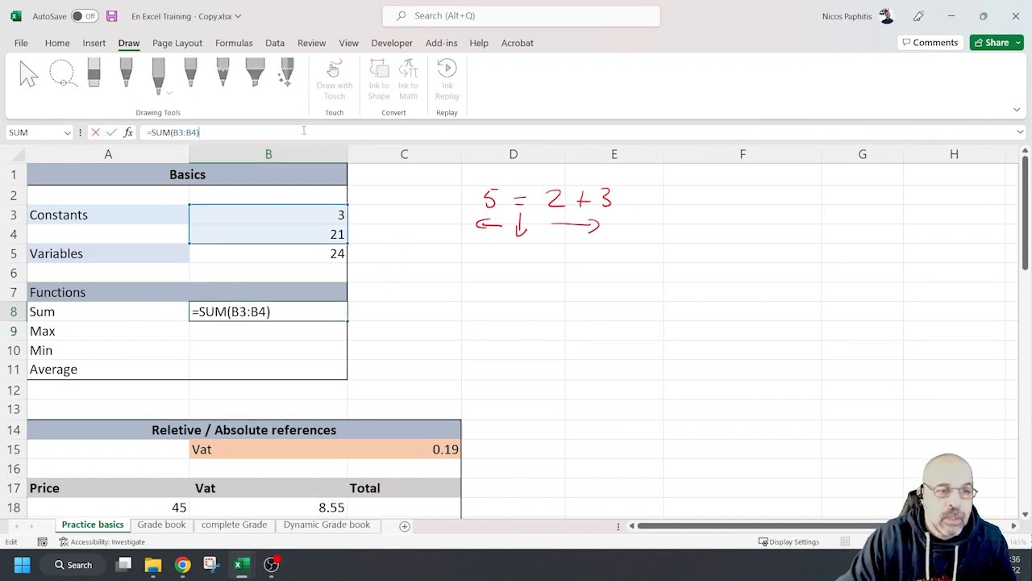
drag(200, 311, 273, 311)
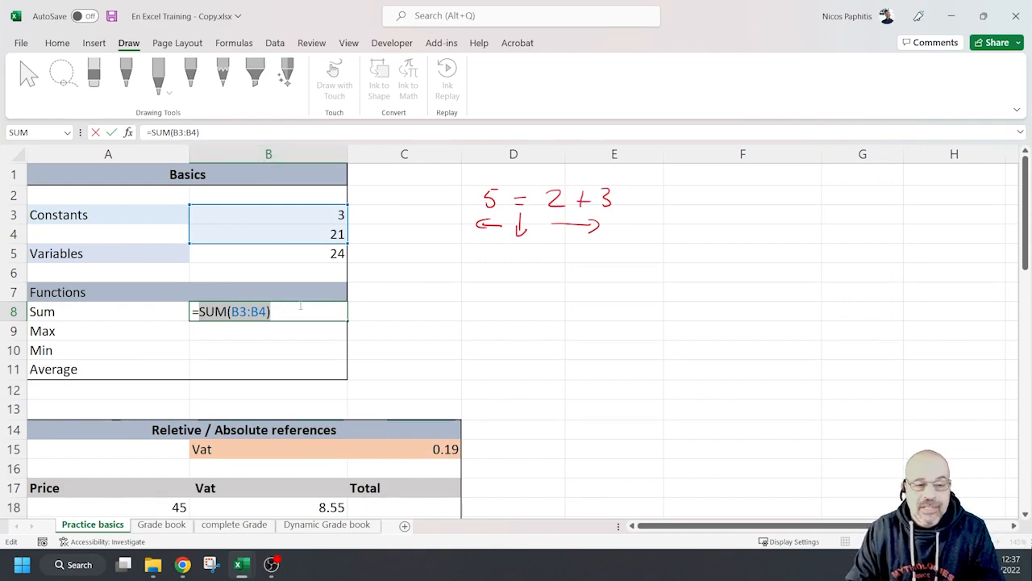
key(ctrl+Return)
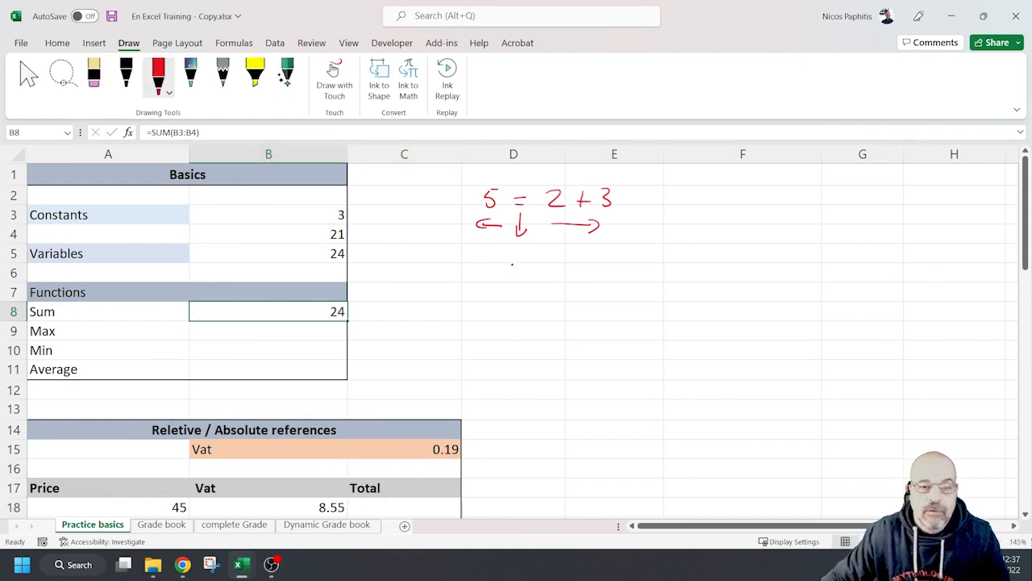
Draw a red ink arrow from B8, handwrite "B8 = Sum(B3:B4)" beside it, and underline B8
mouse_move(360, 308)
mouse_down()
mouse_move(395, 308)
mouse_move(439, 284)
mouse_move(440, 302)
mouse_move(469, 282)
mouse_move(515, 298)
mouse_move(660, 300)
mouse_up()
click(647, 289)
click(648, 296)
mouse_move(673, 284)
mouse_down()
mouse_move(677, 303)
mouse_move(688, 304)
mouse_up()
drag(437, 309, 469, 309)
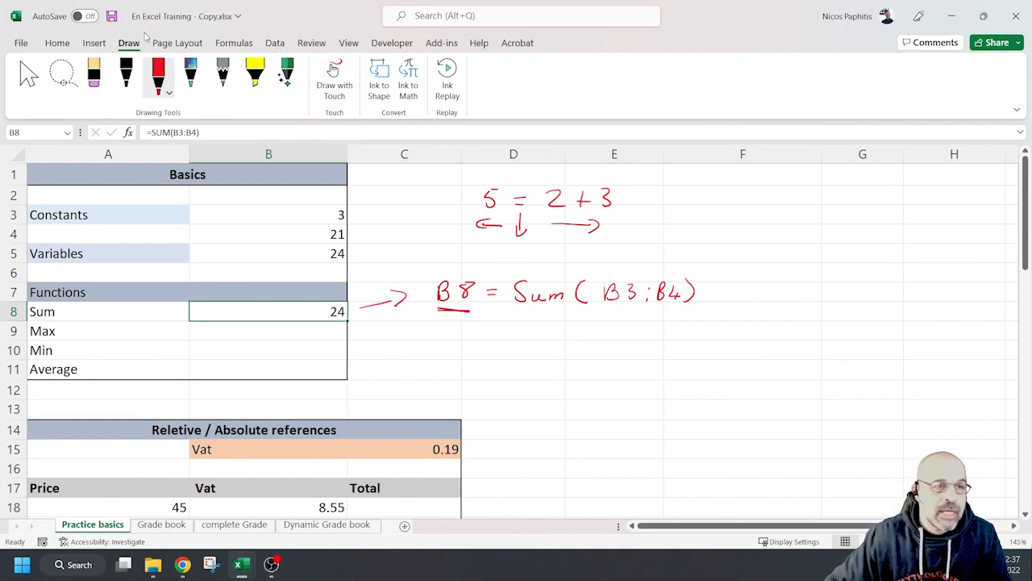
Erase all the handwritten ink notes and arrows from the sheet
click(93, 76)
mouse_move(484, 224)
mouse_down()
mouse_move(593, 226)
mouse_move(492, 230)
mouse_move(579, 212)
mouse_move(496, 194)
mouse_up()
mouse_move(495, 251)
mouse_down()
mouse_move(464, 314)
mouse_move(508, 300)
mouse_move(581, 307)
mouse_move(659, 293)
mouse_move(648, 302)
mouse_move(441, 294)
mouse_move(380, 308)
mouse_up()
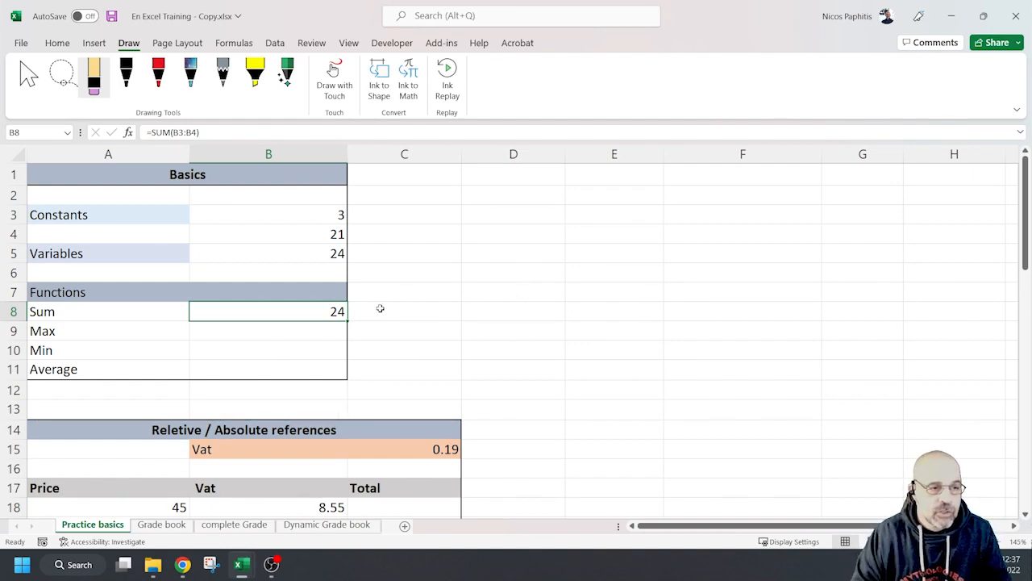
Enter =MAX(B3:B4,50) in B9 to find the largest of the two constants and 50
click(316, 342)
click(324, 333)
text(=)
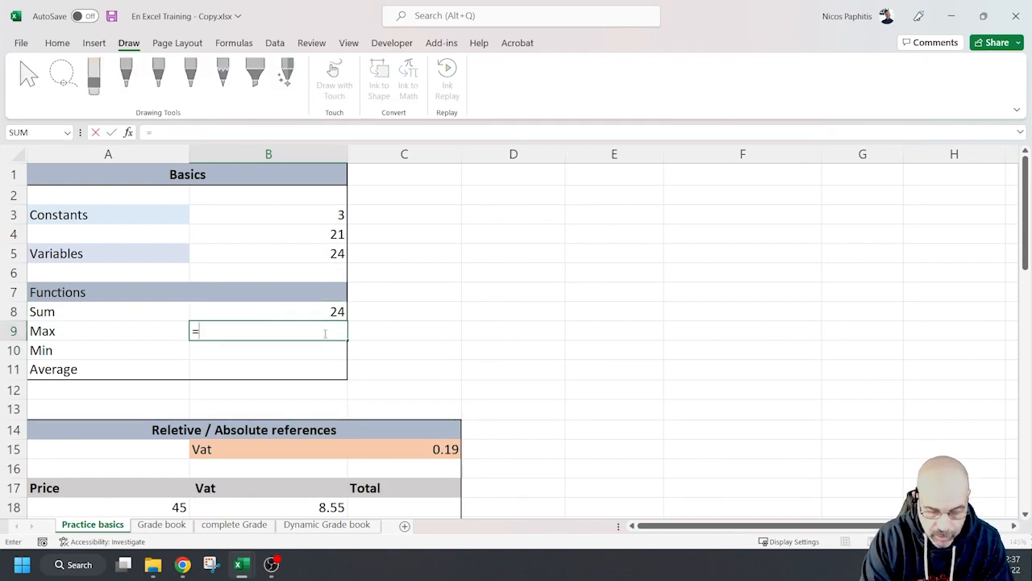
text(max)
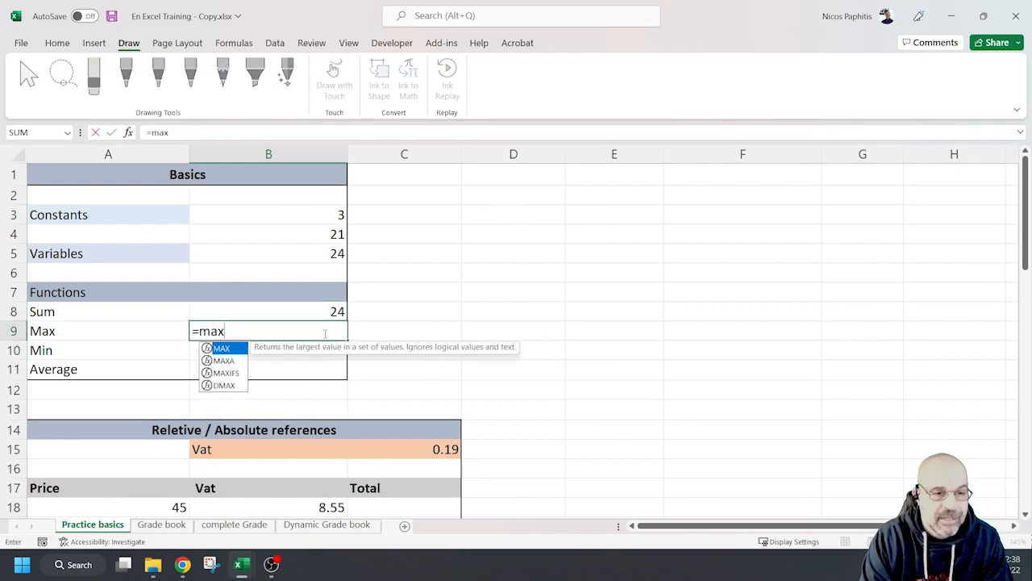
text(()
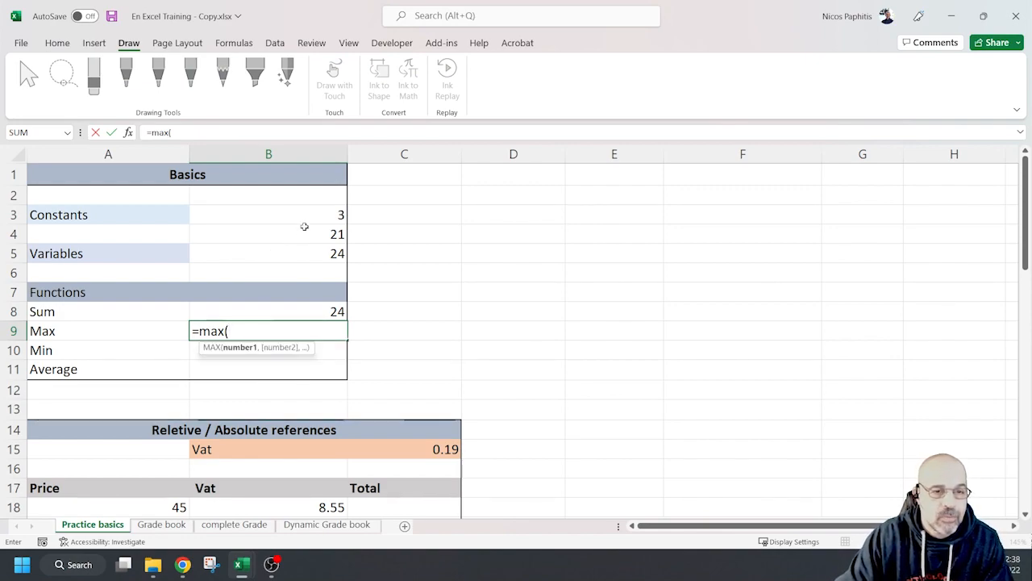
drag(314, 213, 314, 231)
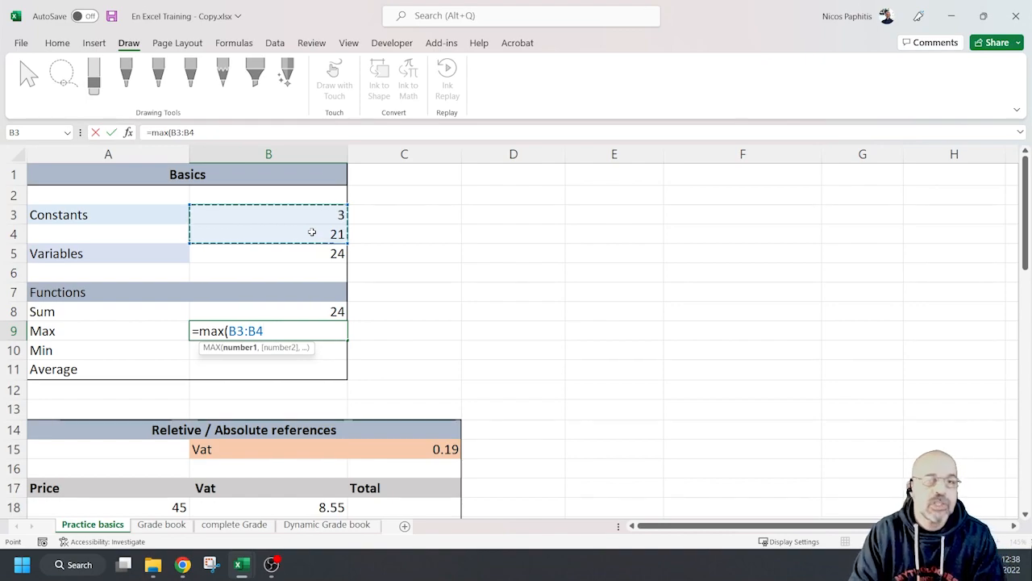
text(,)
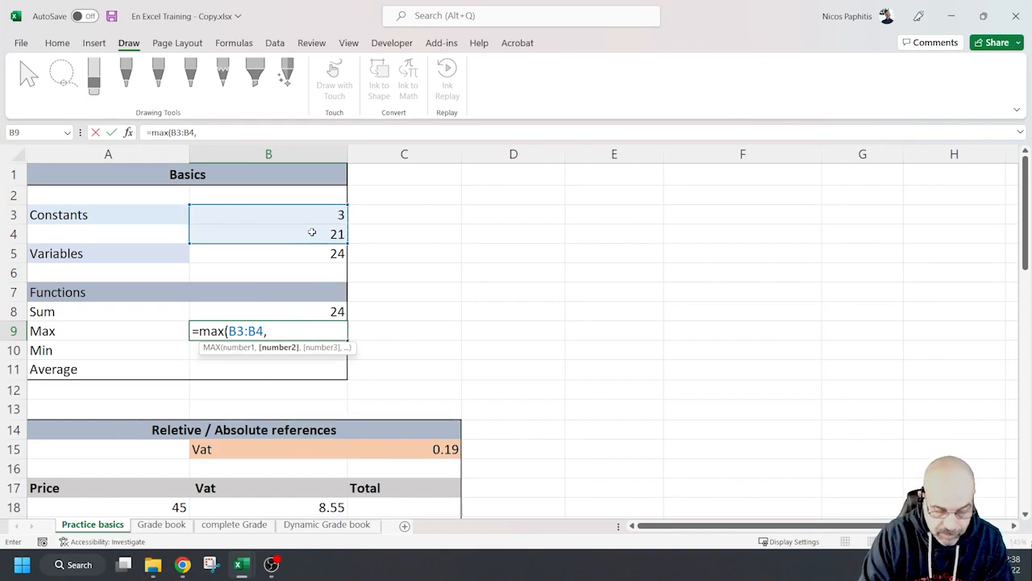
text(50)
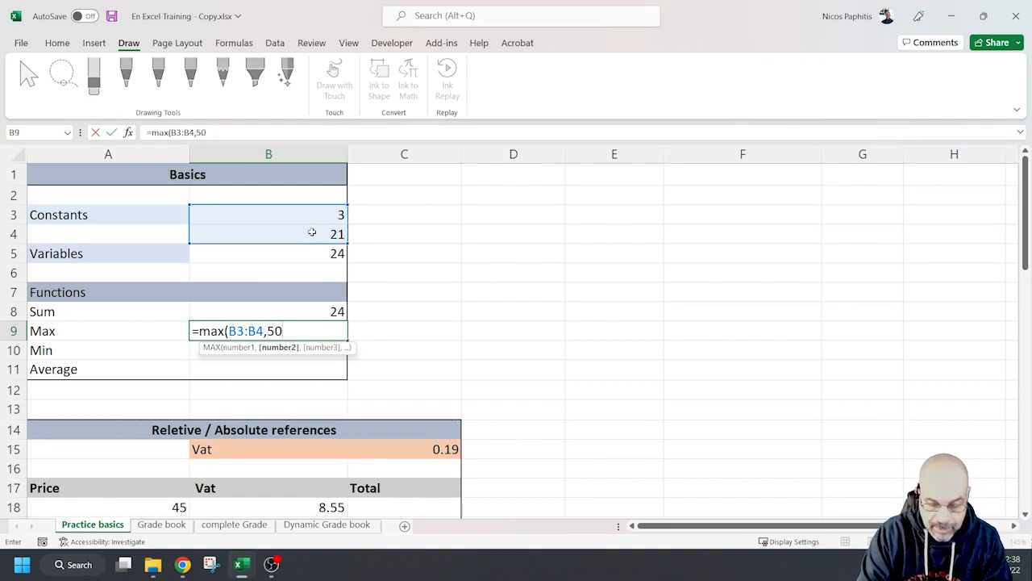
text())
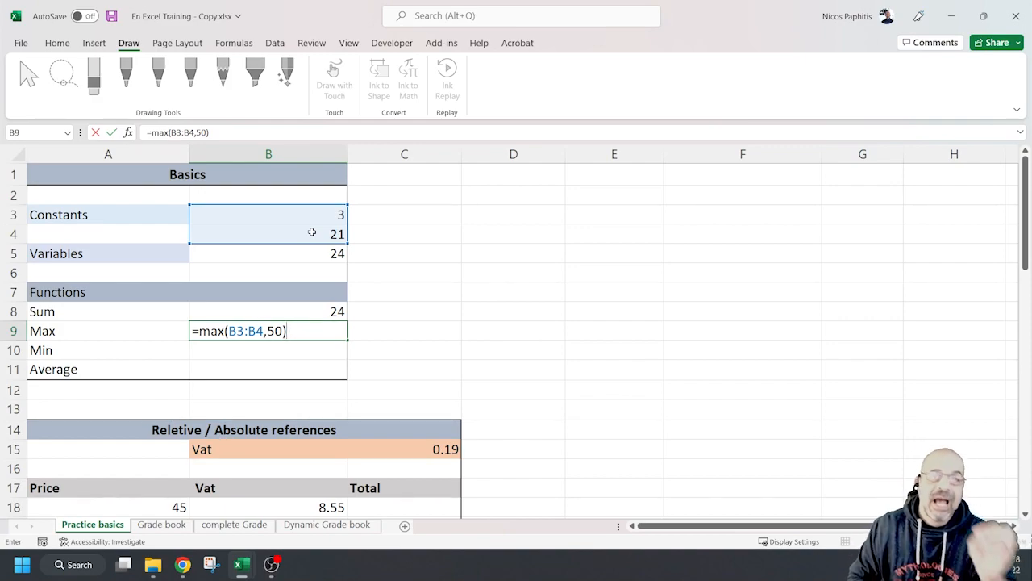
key(Return)
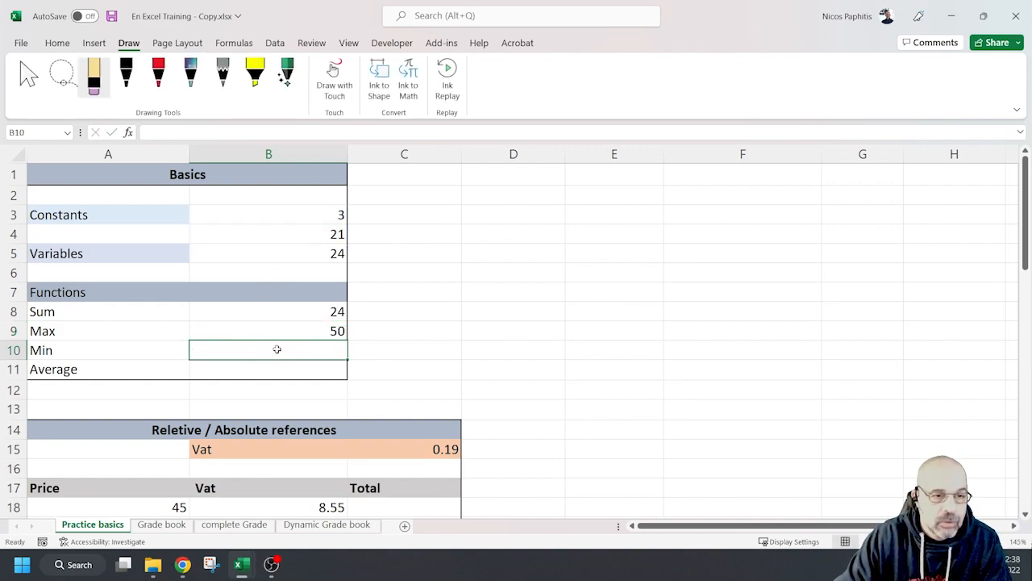
Enter =MIN(B3:B5) in B10 to find the smallest of the constants and the variable
text(=)
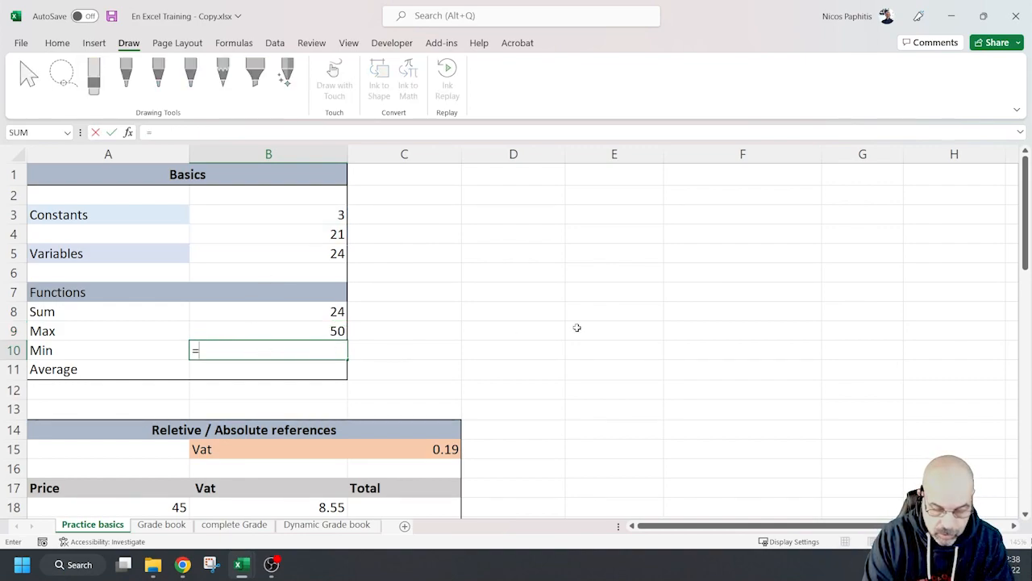
text(min()
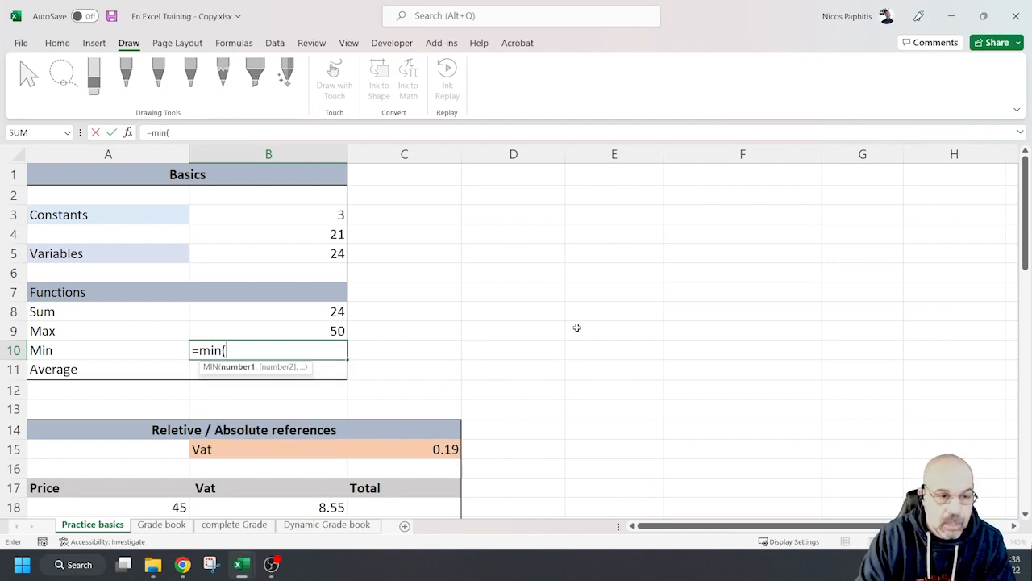
drag(320, 214, 314, 256)
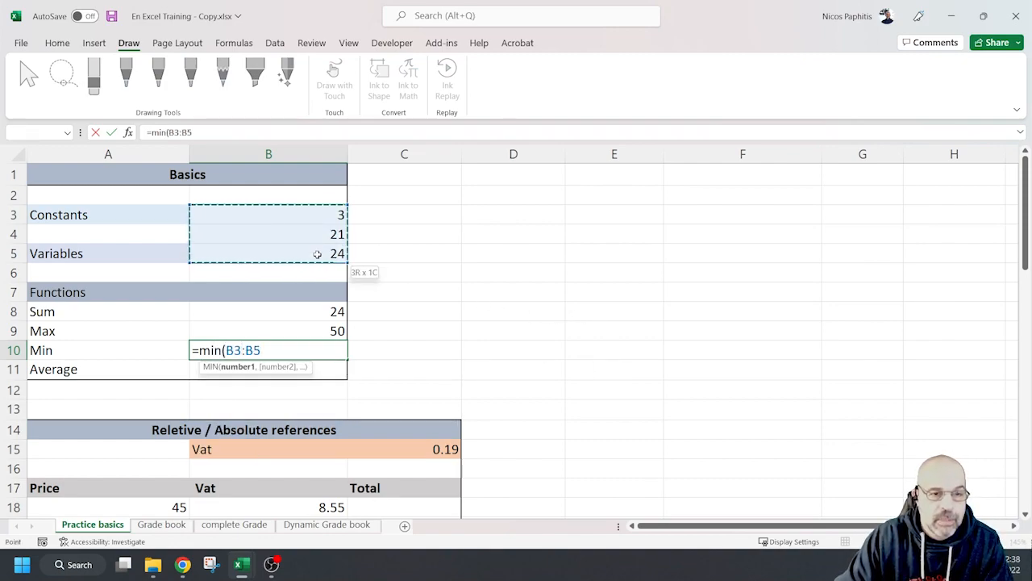
text())
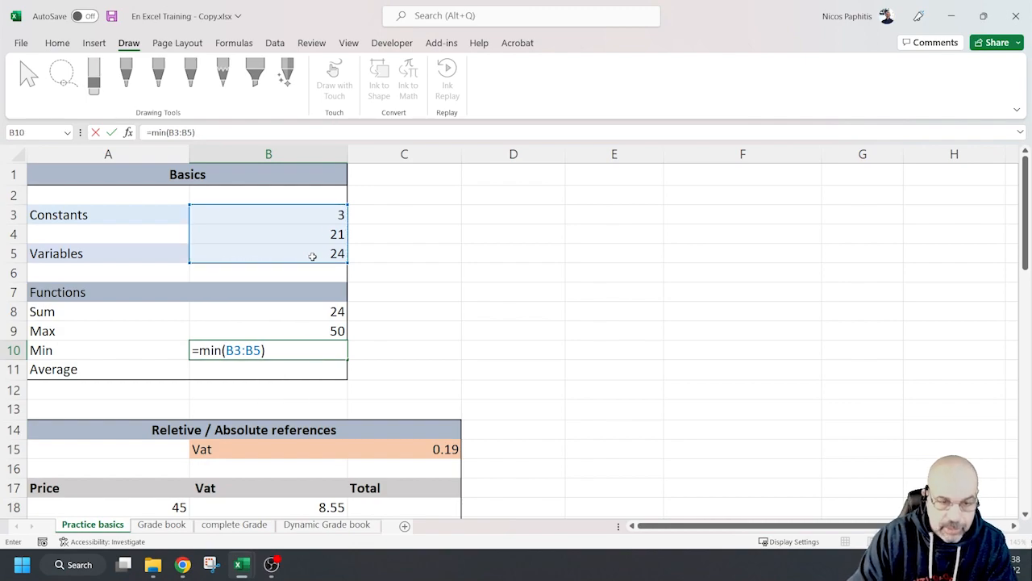
key(Return)
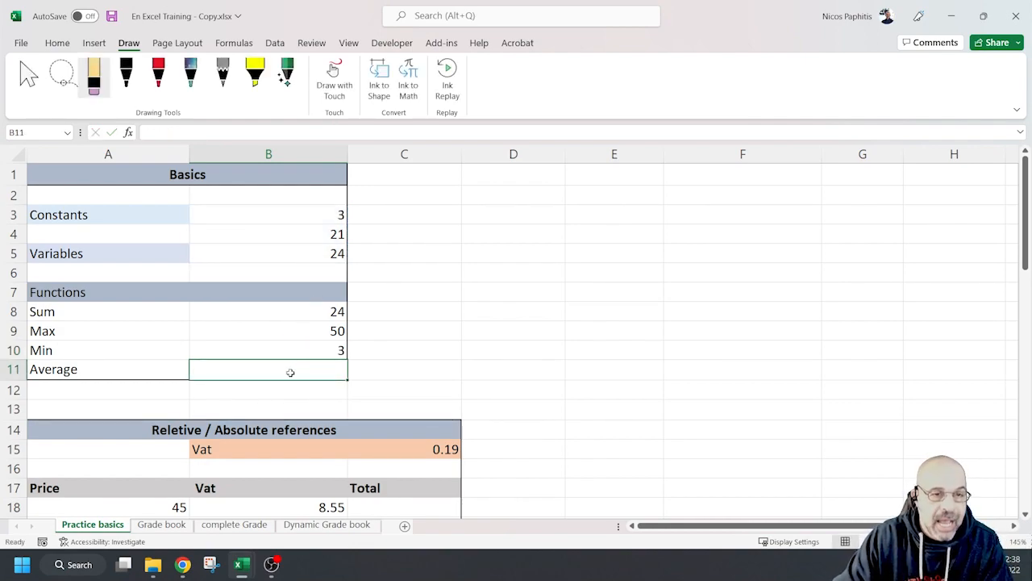
Enter =AVERAGE(B3:B5,43) in B11 to average the three values together with 43
text(=)
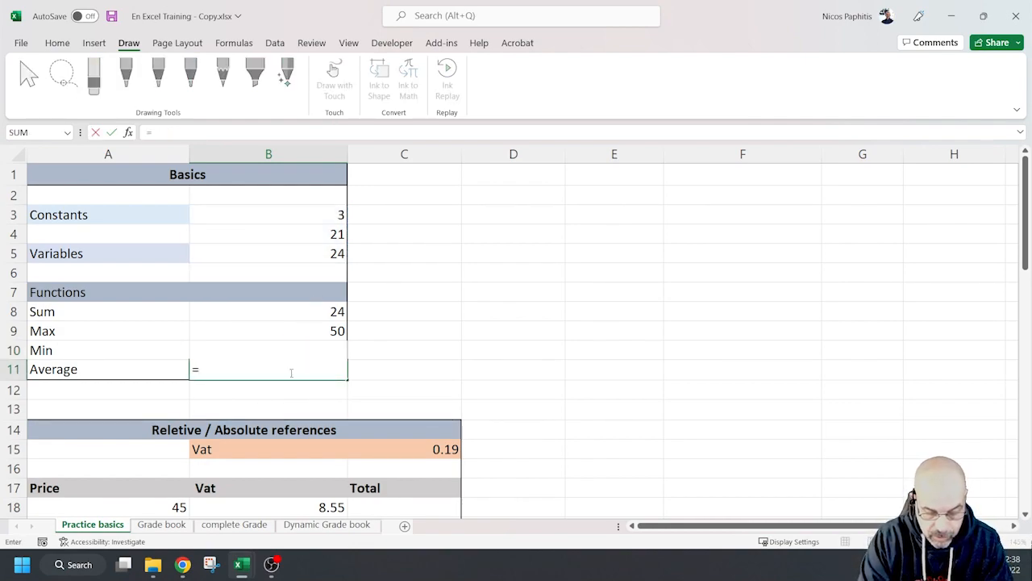
text(average)
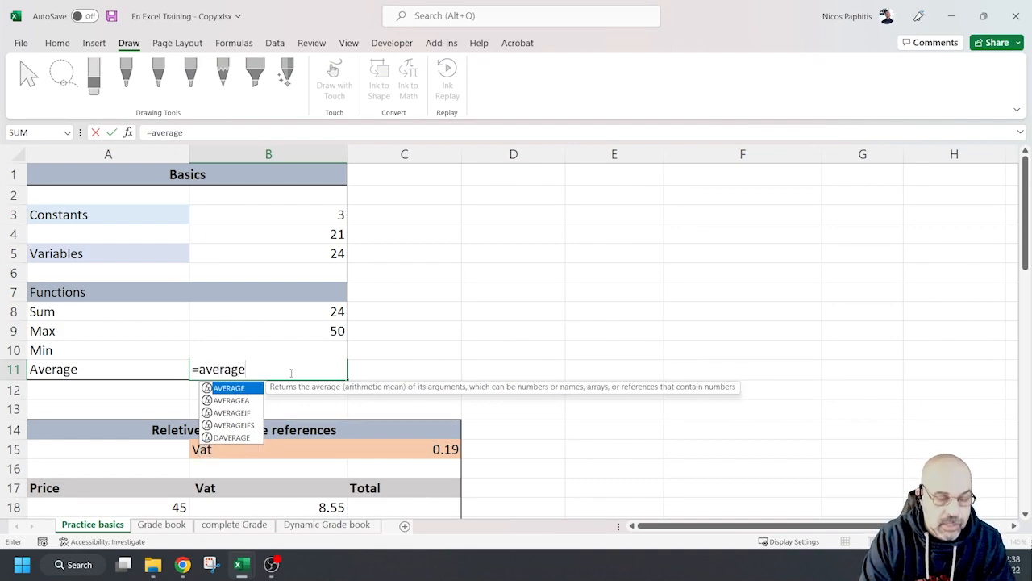
text(()
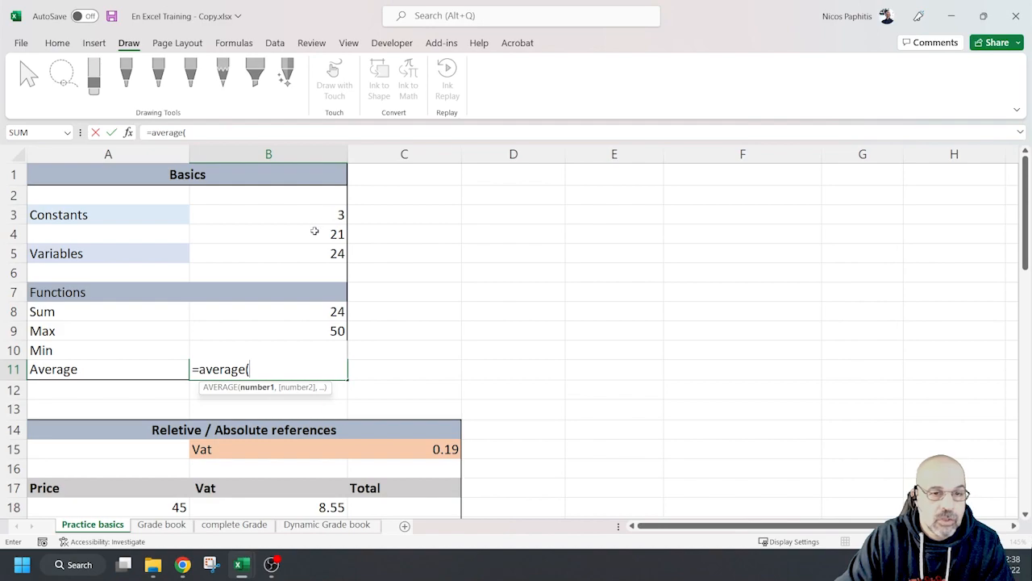
drag(320, 214, 315, 250)
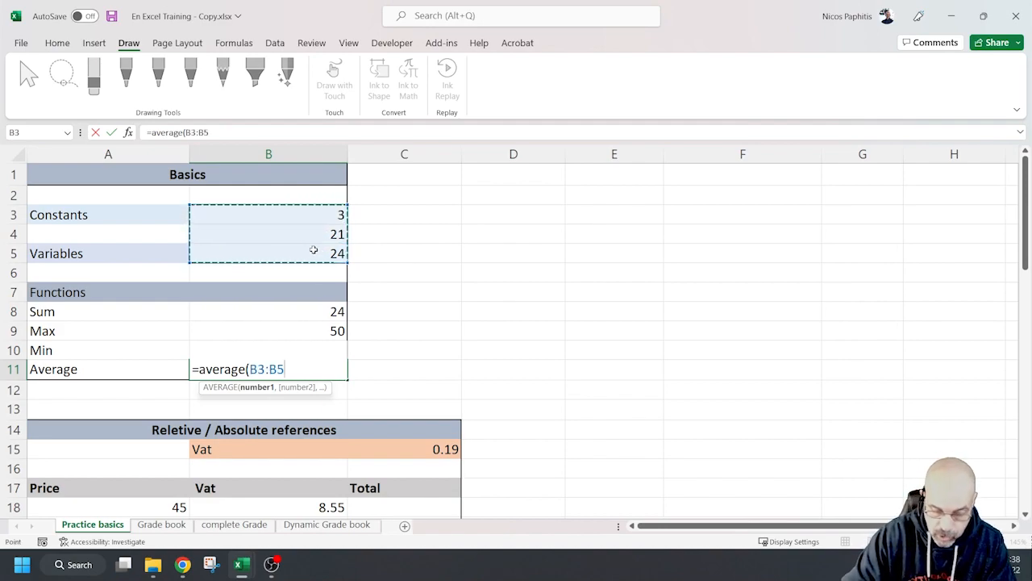
text(,)
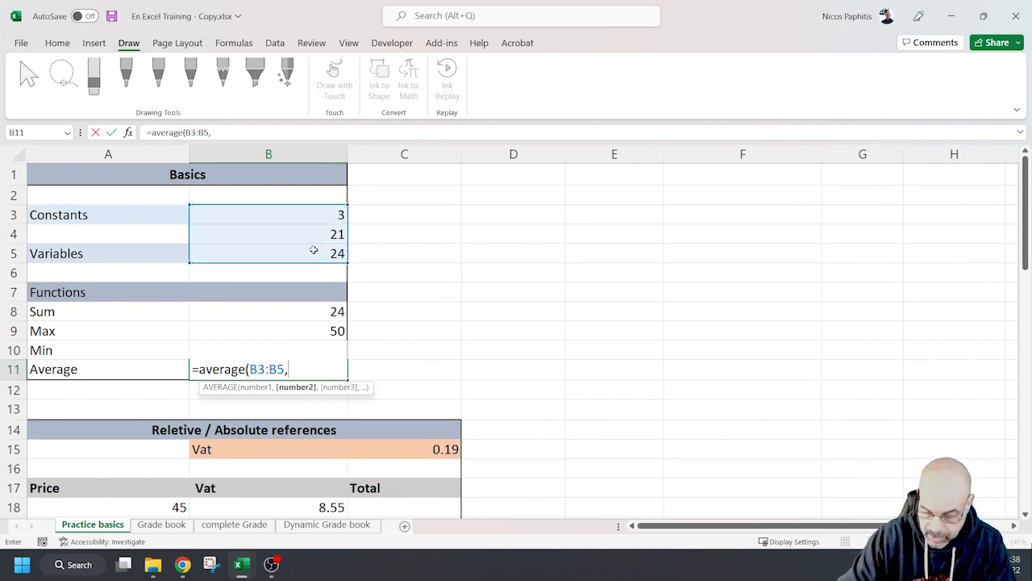
text(43)
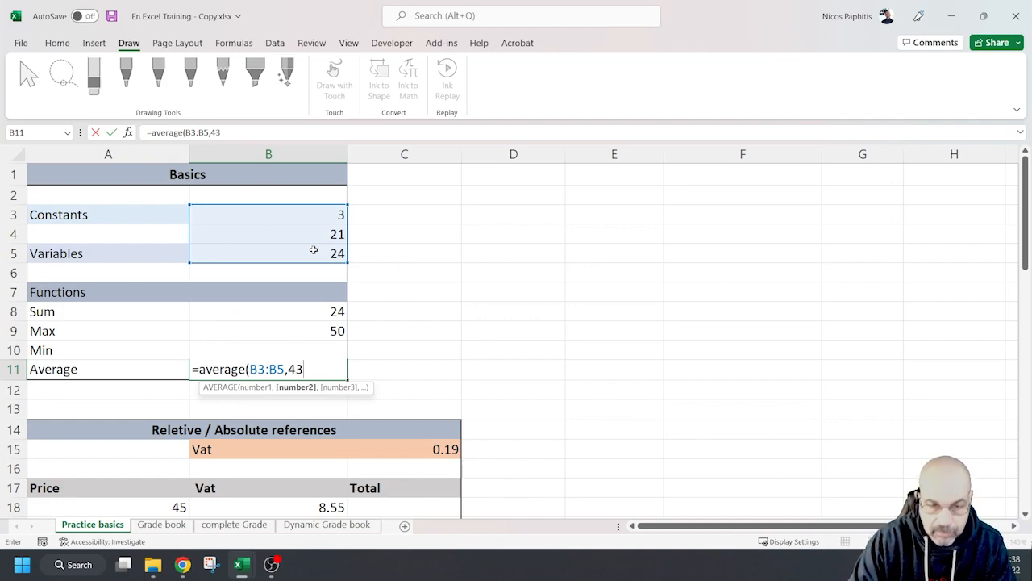
text())
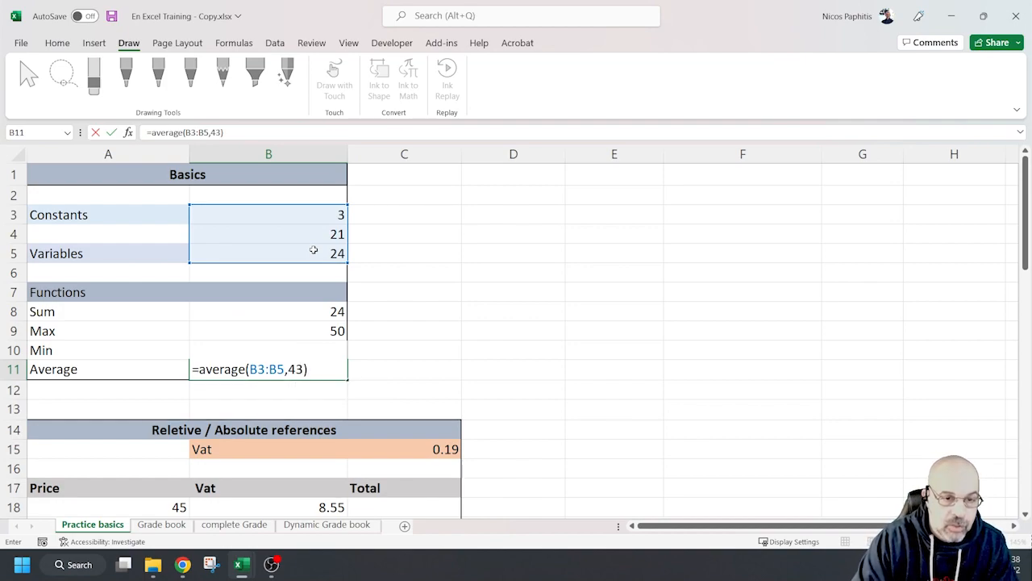
key(Return)
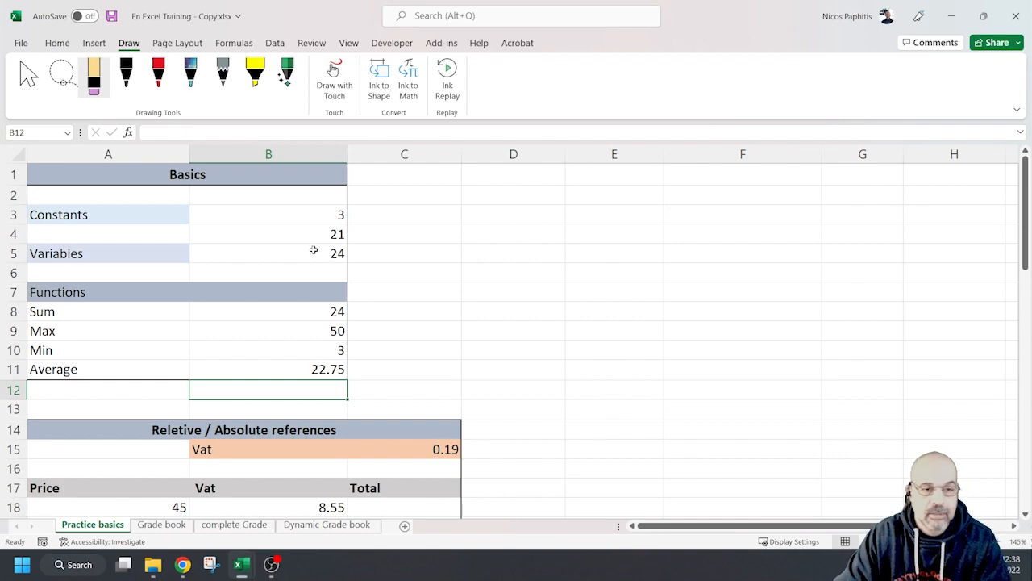
Review the MAX formula in B9 of the Functions block
click(340, 331)
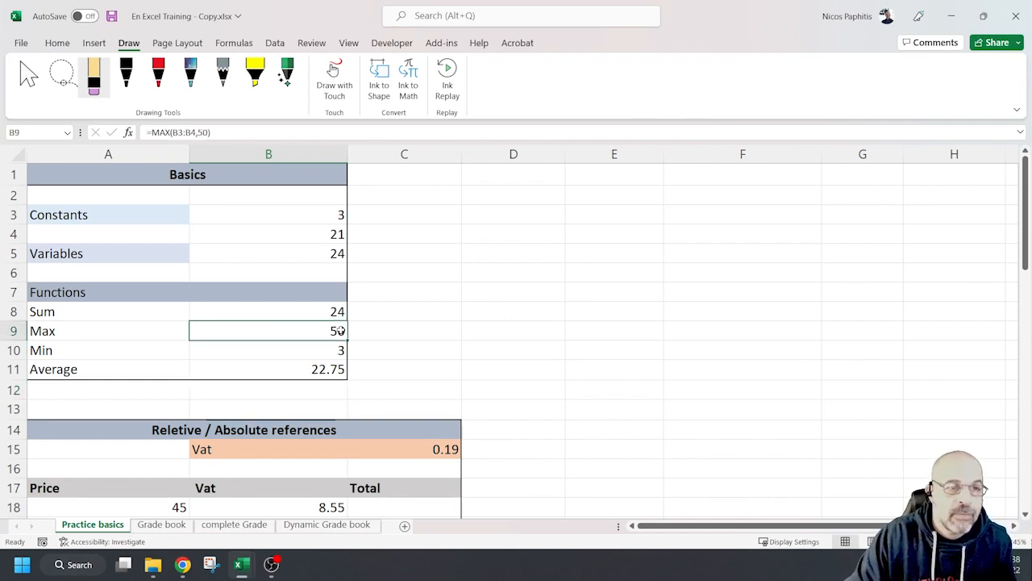
click(392, 335)
scroll(382, 375, down, 1)
scroll(385, 370, up, 1)
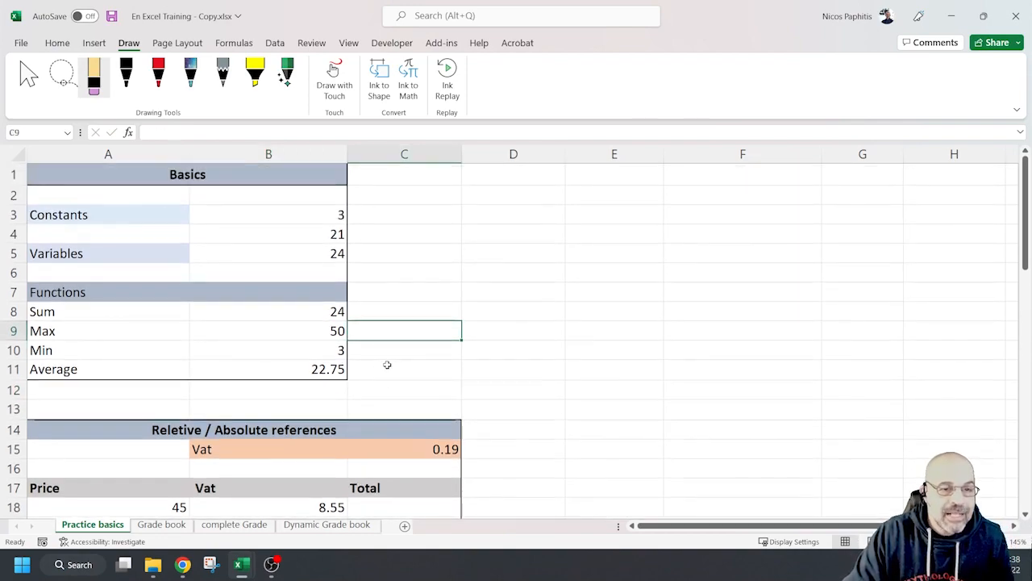
In the relative and absolute references table, enter =A18*B18 as the first Total in C18
scroll(525, 373, down, 1)
scroll(525, 373, down, 5)
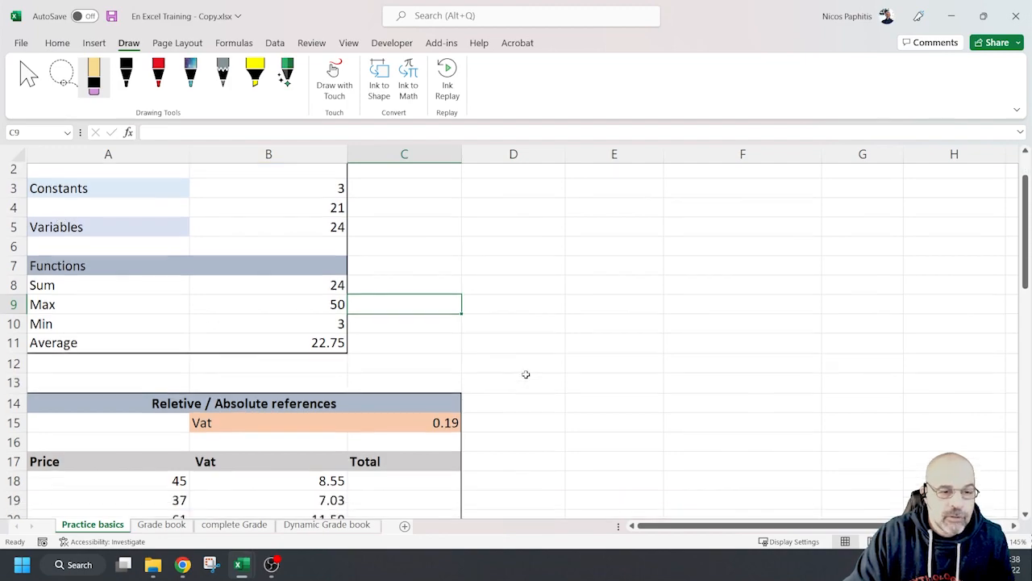
scroll(527, 378, up, 2)
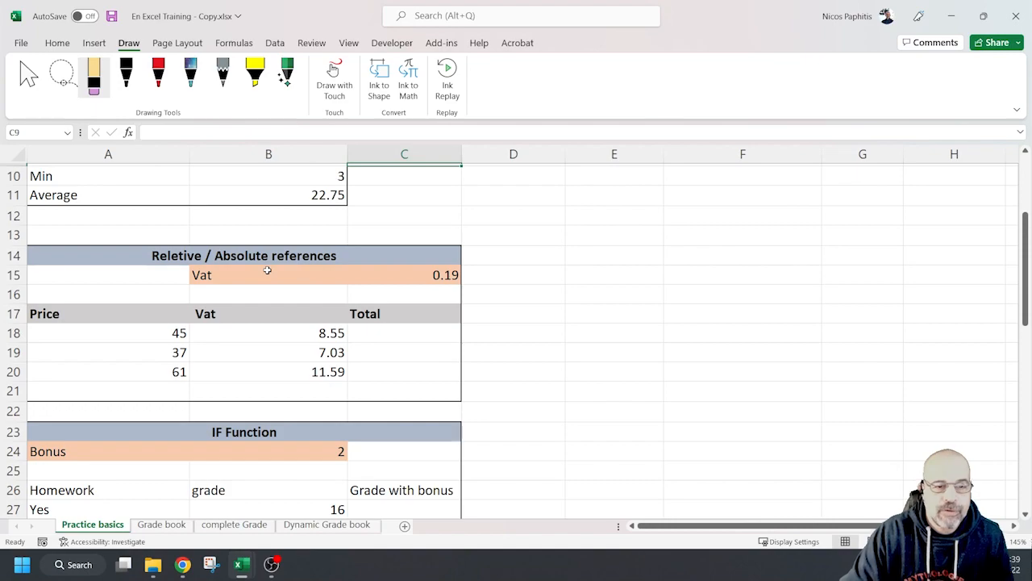
click(391, 334)
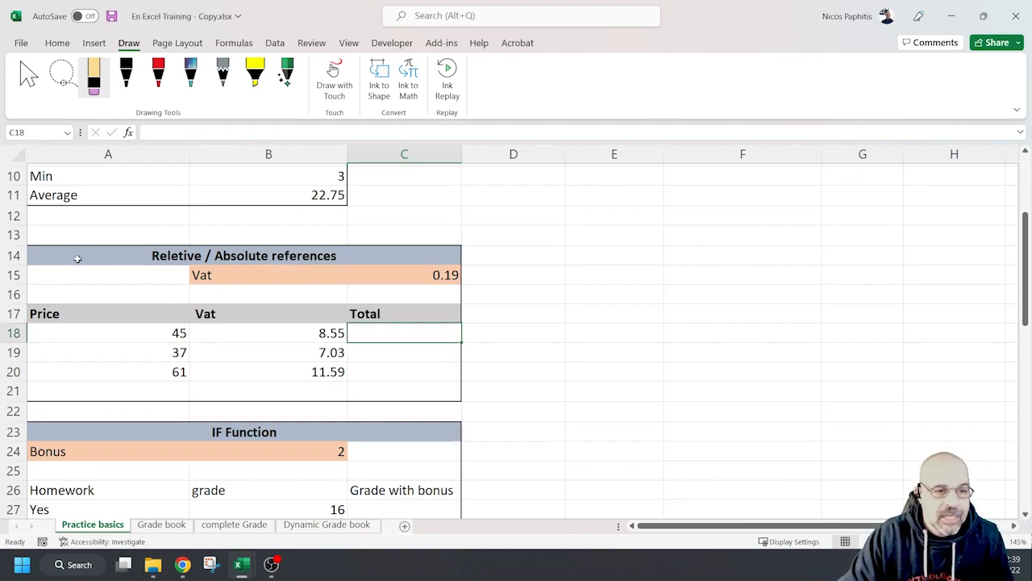
scroll(340, 318, up, 3)
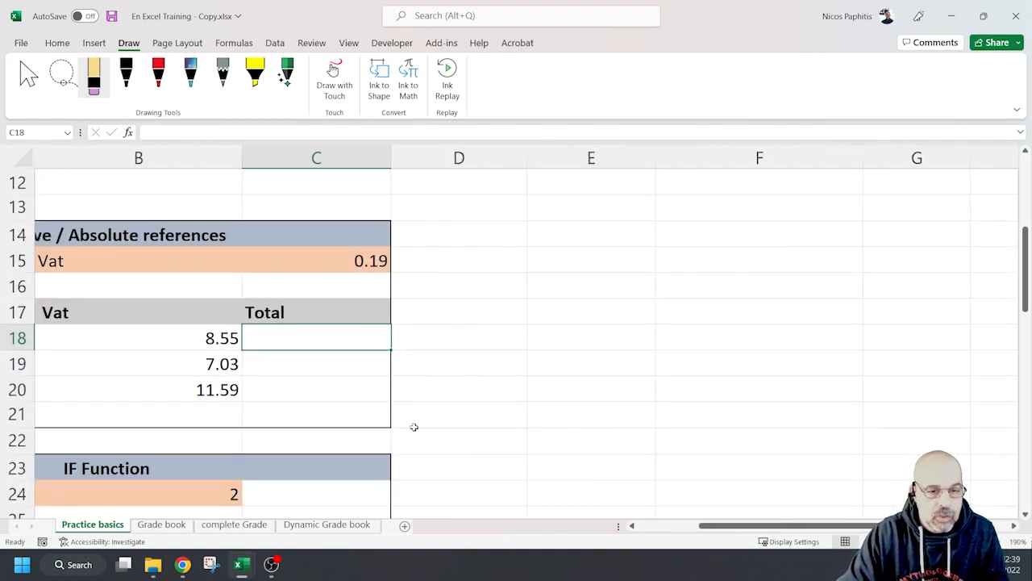
scroll(356, 336, left, 3)
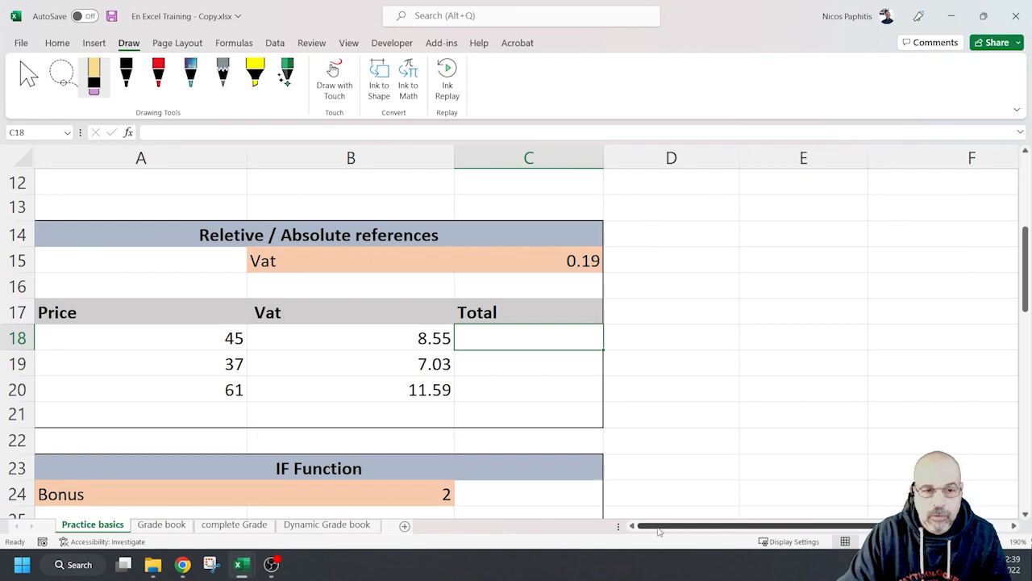
click(192, 336)
click(337, 334)
click(518, 336)
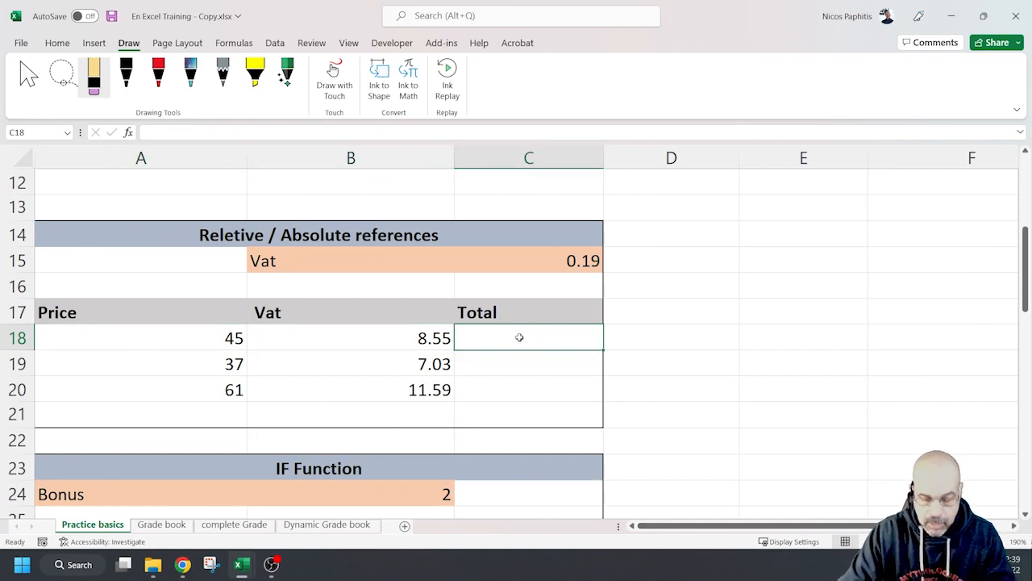
text(=)
key(Left)
key(Left)
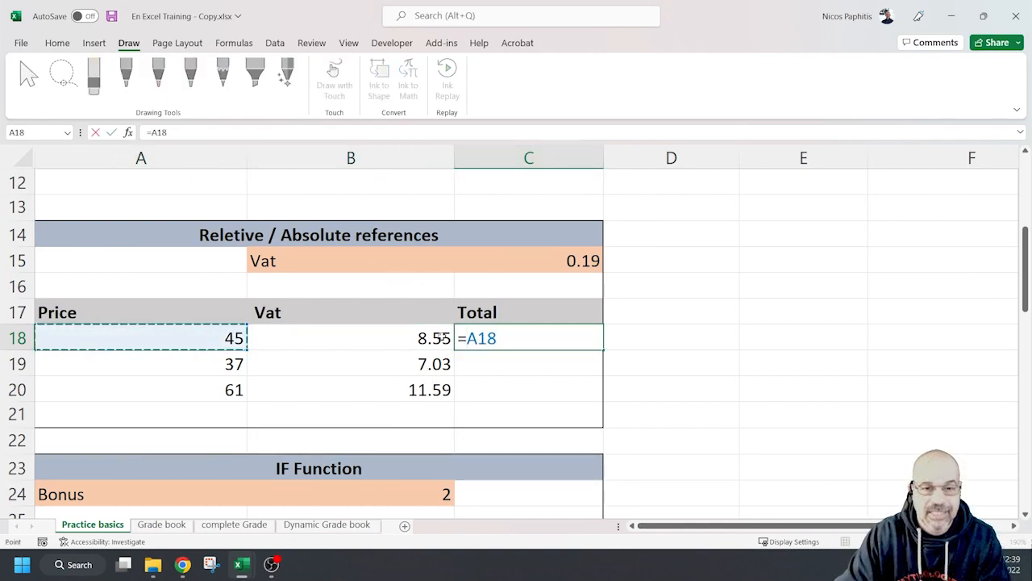
text(*)
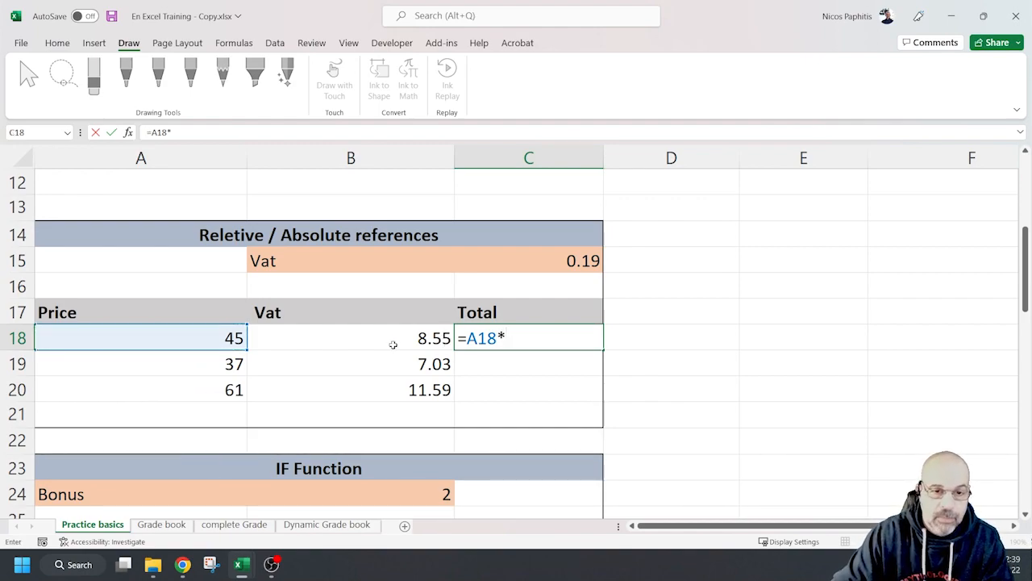
click(376, 337)
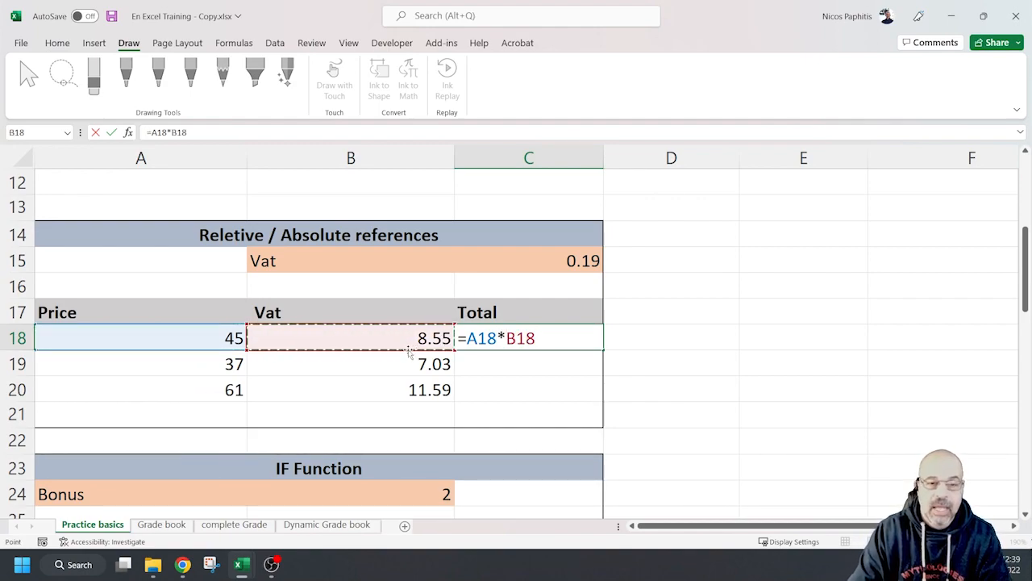
key(Return)
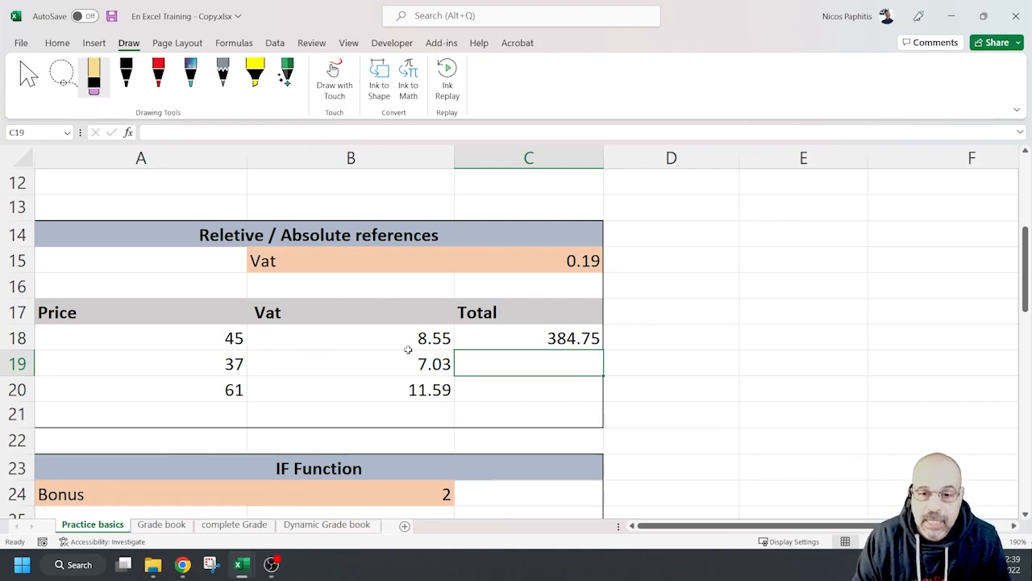
Fill the Total formula from C18 down to C20
click(557, 339)
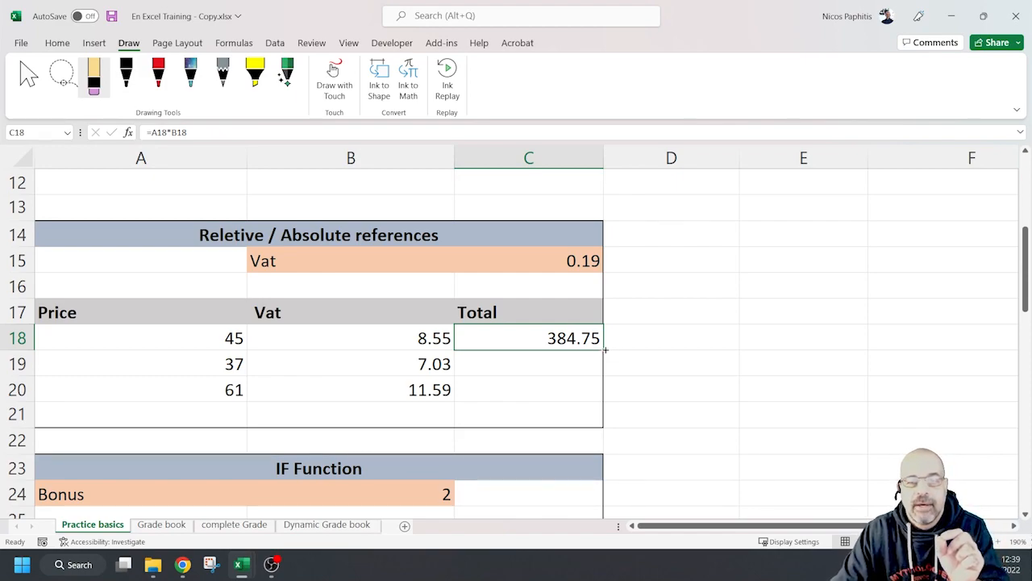
drag(601, 351, 600, 398)
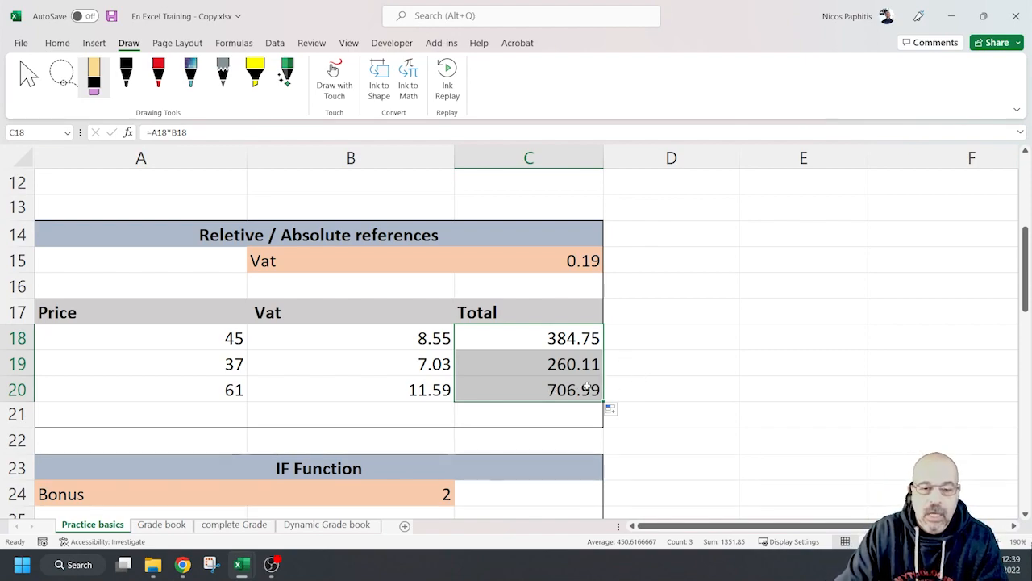
Review the Total formulas in C19, C20 and C18 and the cells they reference
click(492, 364)
click(513, 390)
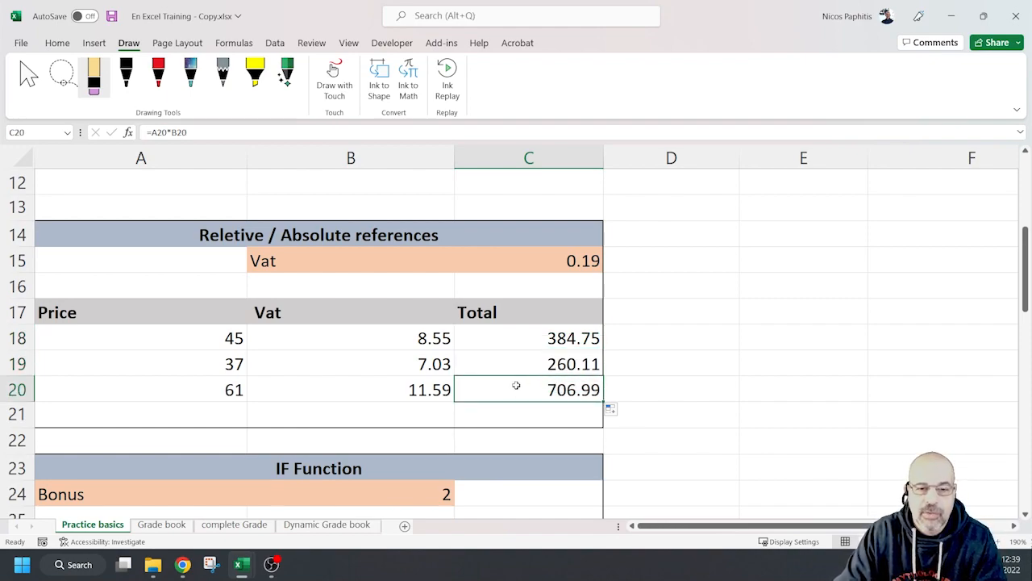
click(200, 131)
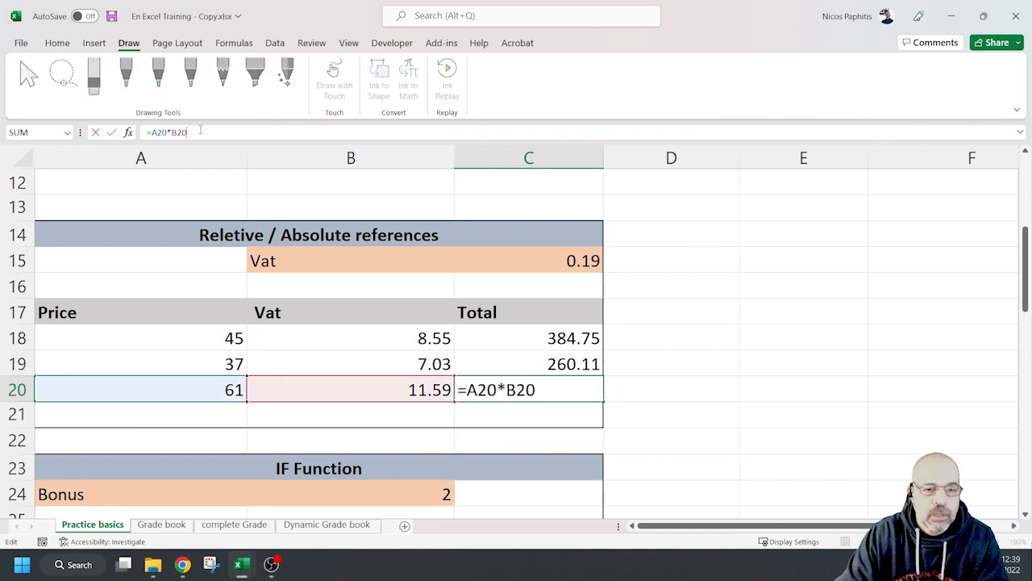
click(579, 396)
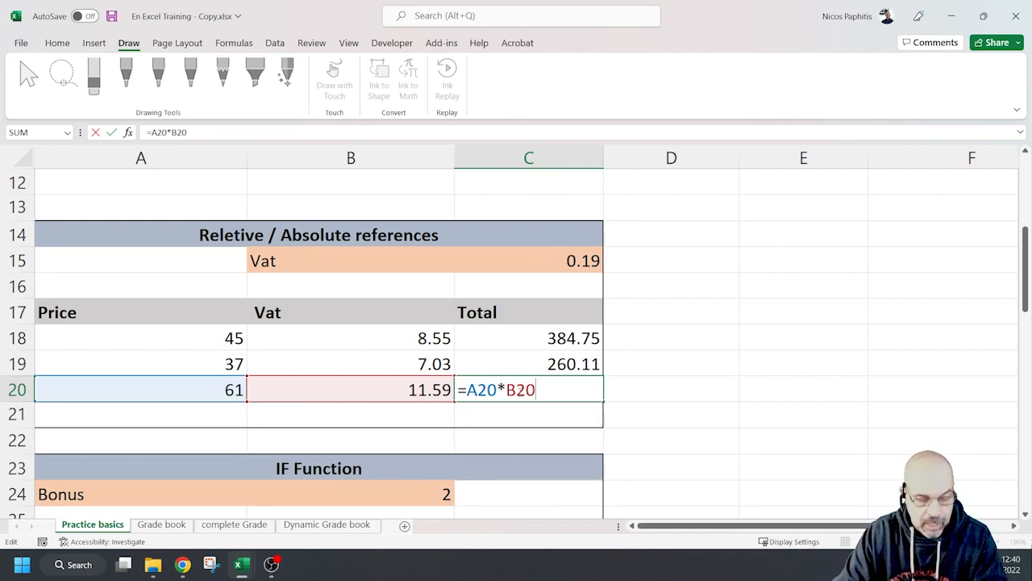
key(ctrl+Return)
click(521, 342)
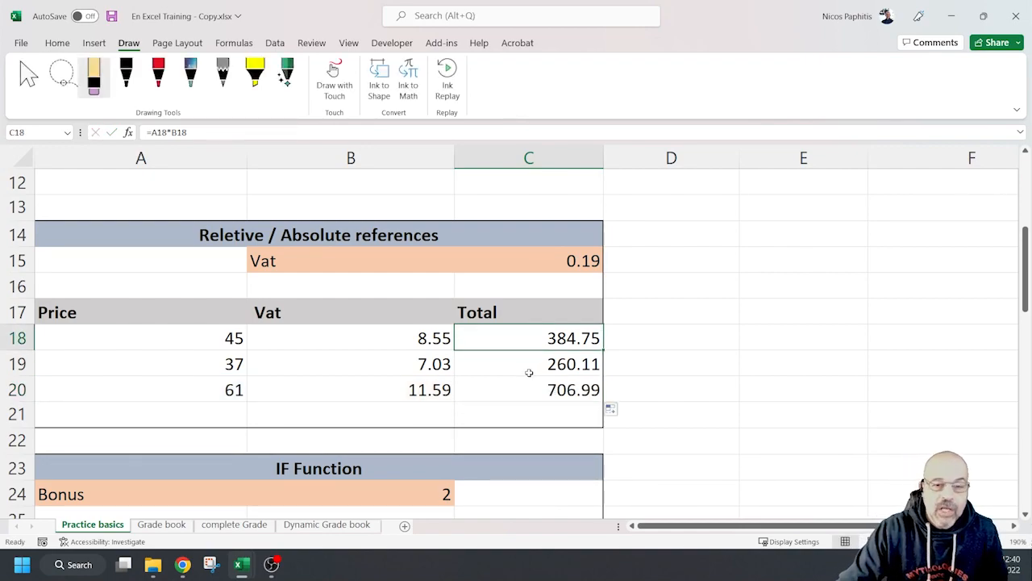
key(F2)
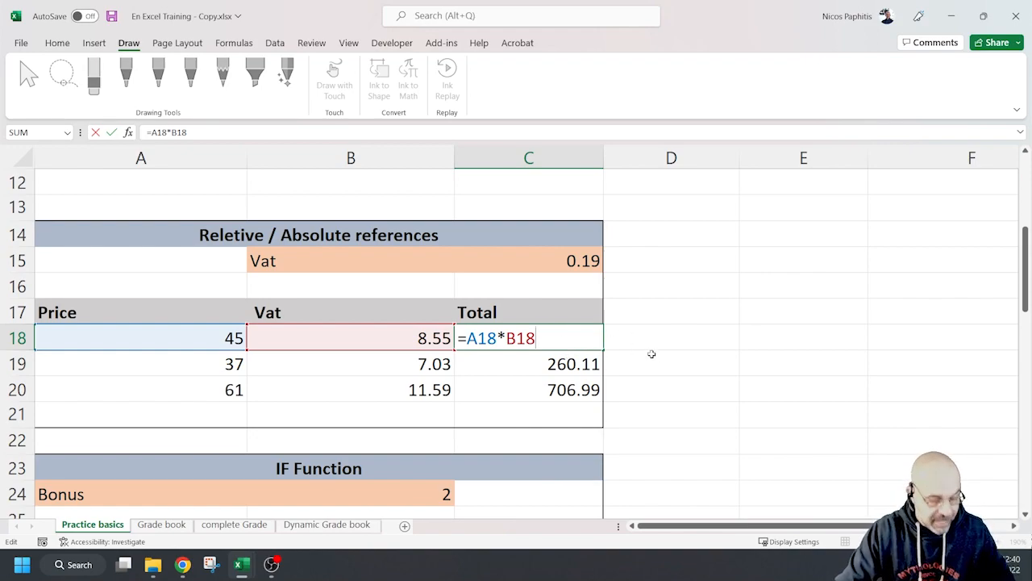
key(ctrl+Return)
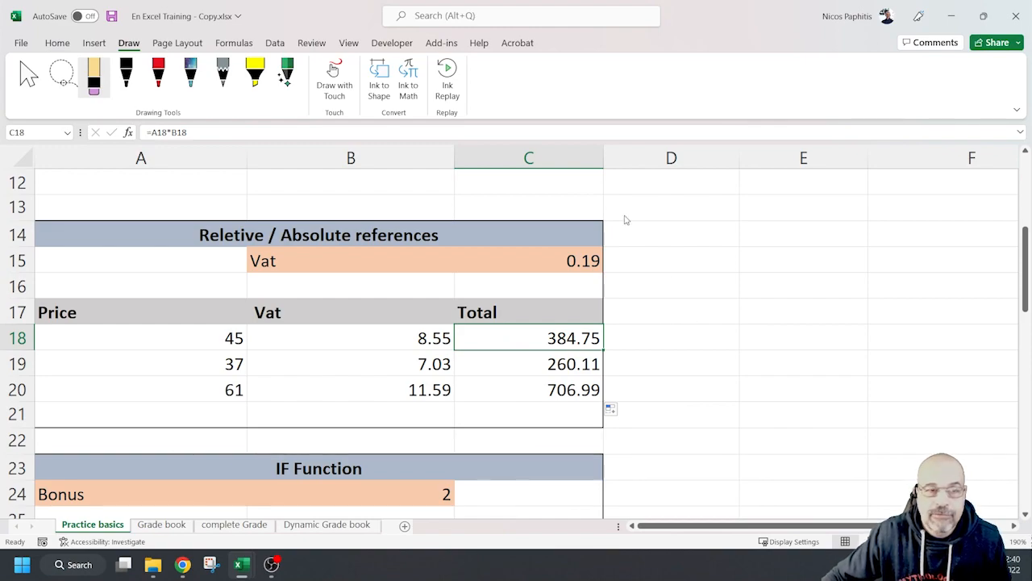
Handwrite the note "2L * 1L" in red ink beside the Total in C18
click(158, 74)
mouse_move(686, 331)
mouse_down()
mouse_move(686, 349)
mouse_move(749, 347)
mouse_up()
mouse_move(749, 335)
mouse_down()
mouse_move(739, 347)
mouse_move(787, 346)
mouse_up()
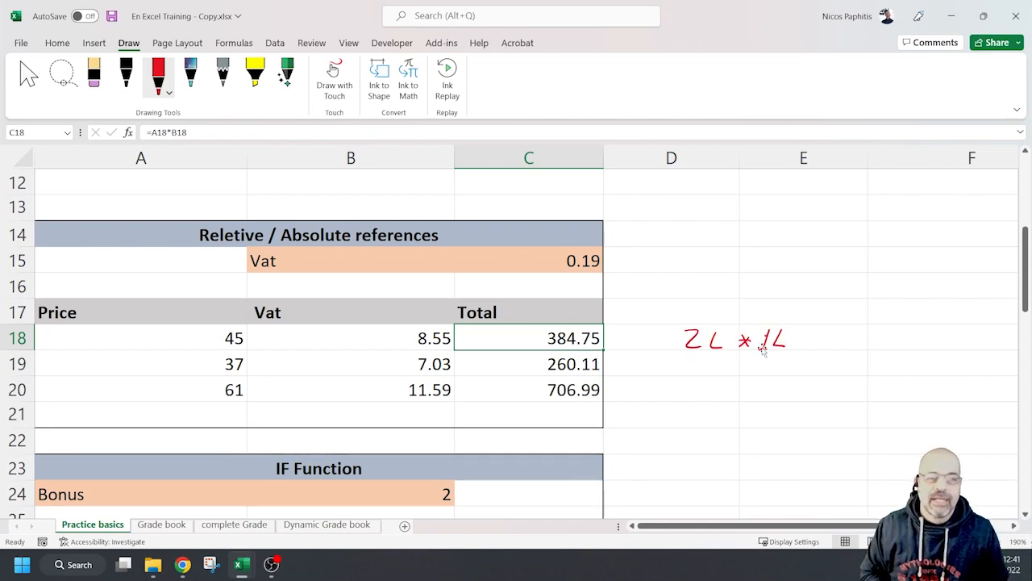
Fill C18 into C19 and annotate C19 in red ink with an arrow from the note, arcs back to Price and Vat, and a circled result
drag(603, 347, 601, 367)
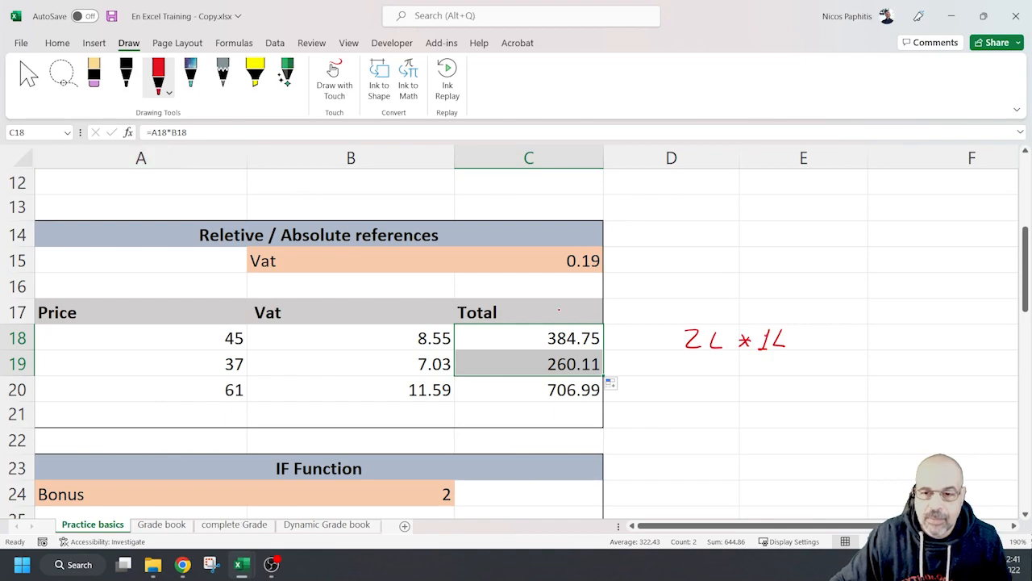
mouse_move(684, 350)
mouse_down()
mouse_move(644, 365)
mouse_move(662, 369)
mouse_up()
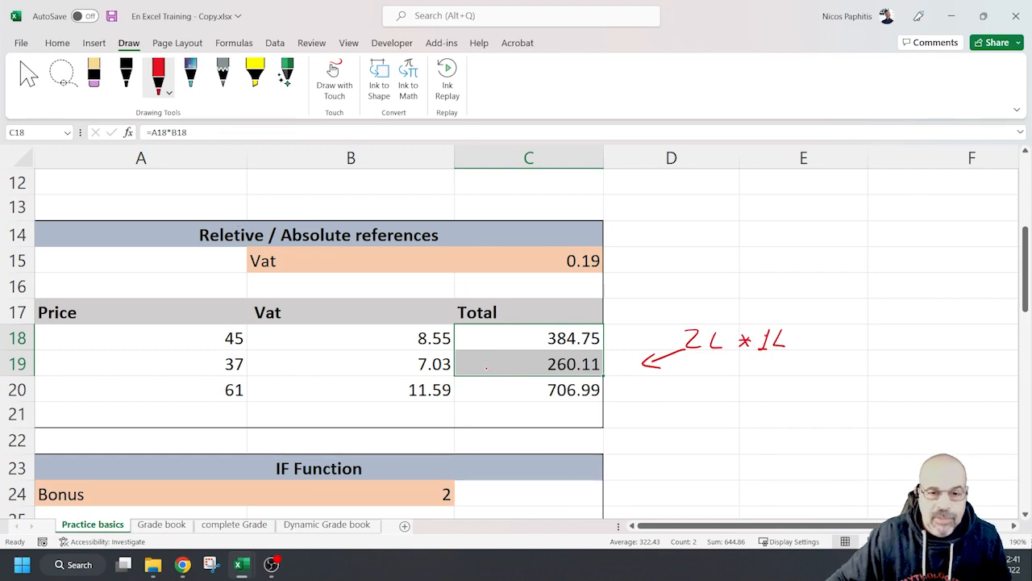
mouse_move(484, 367)
mouse_down()
mouse_move(513, 362)
mouse_move(435, 331)
mouse_move(387, 348)
mouse_move(305, 320)
mouse_move(246, 351)
mouse_up()
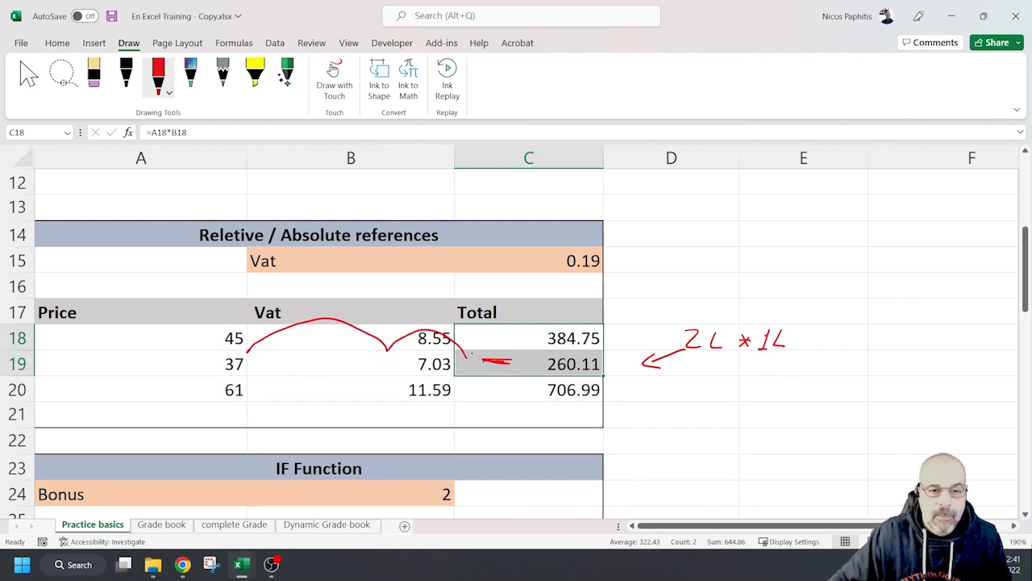
mouse_move(472, 365)
mouse_down()
mouse_move(403, 355)
mouse_move(395, 364)
mouse_up()
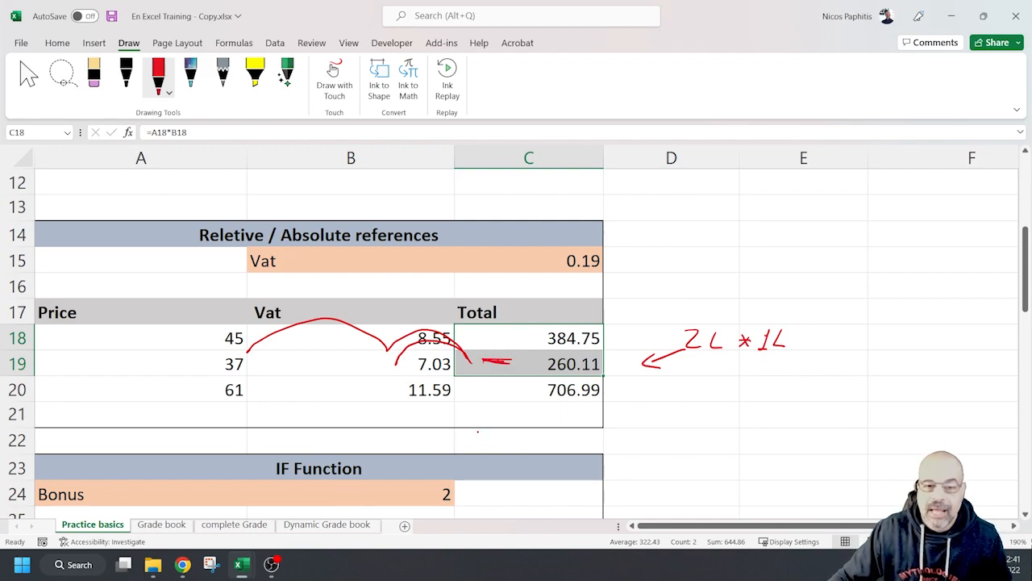
mouse_move(533, 371)
mouse_down()
mouse_move(568, 376)
mouse_move(605, 363)
mouse_move(536, 354)
mouse_up()
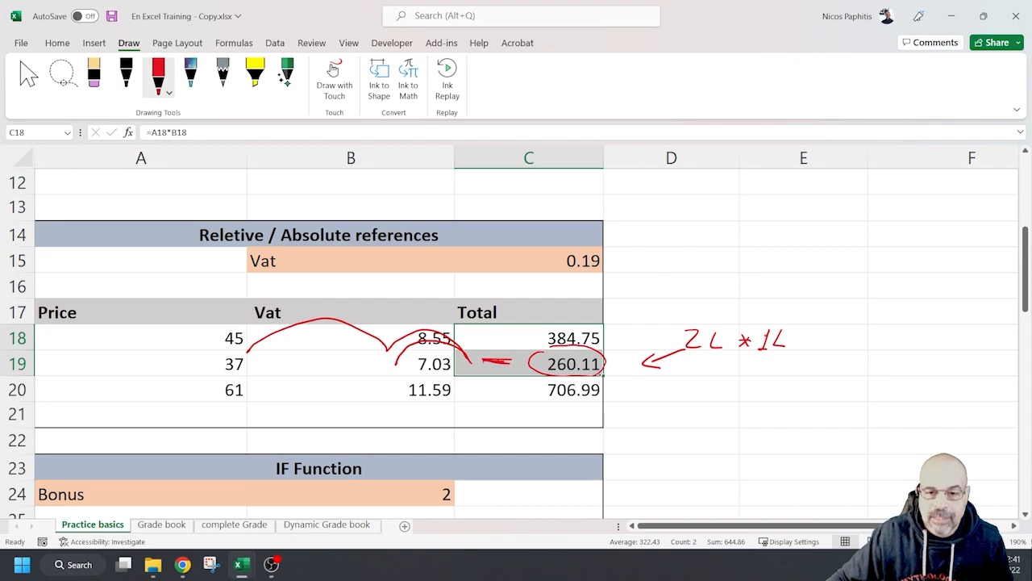
Draw a red downward mark beside C20 and arcs from C20 back to its Price and Vat cells
drag(603, 392, 601, 400)
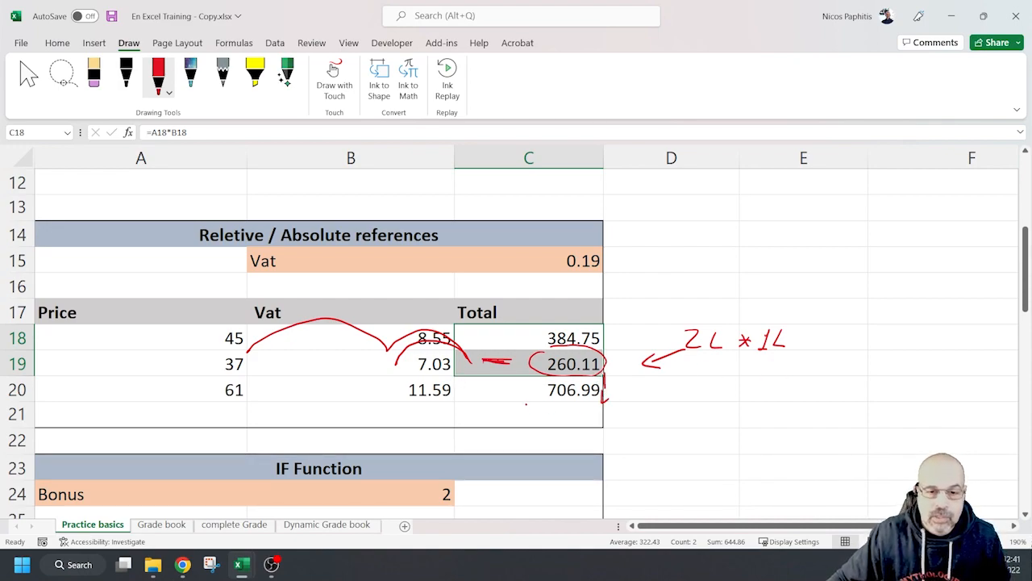
mouse_move(474, 393)
mouse_down()
mouse_move(405, 421)
mouse_move(368, 411)
mouse_move(287, 428)
mouse_move(249, 417)
mouse_up()
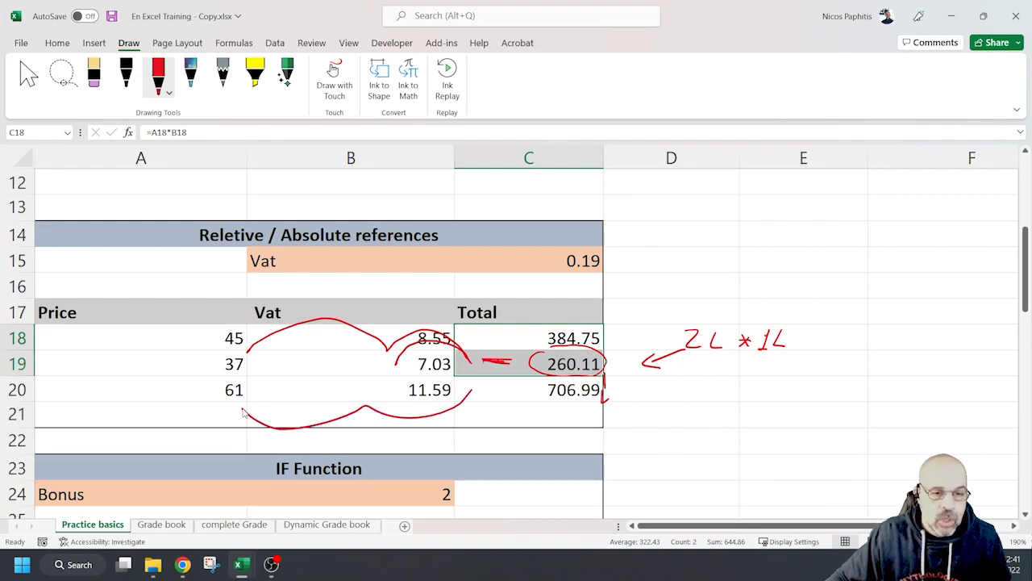
mouse_move(472, 393)
mouse_down()
mouse_move(465, 414)
mouse_move(434, 404)
mouse_up()
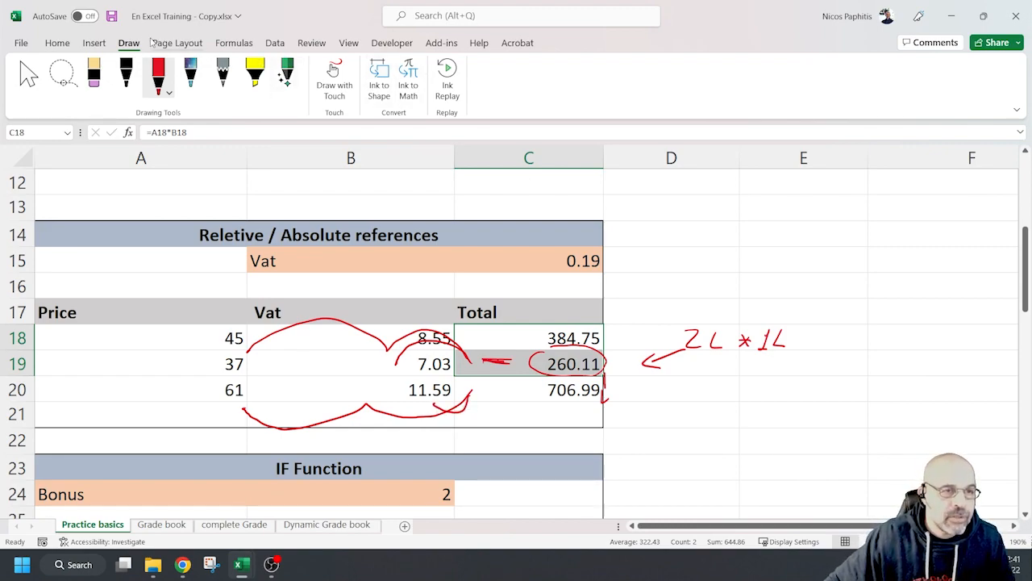
Lasso all the red ink annotations around the table and delete them
click(61, 77)
mouse_move(202, 272)
mouse_down()
mouse_move(340, 491)
mouse_move(730, 416)
mouse_move(810, 297)
mouse_move(203, 272)
mouse_up()
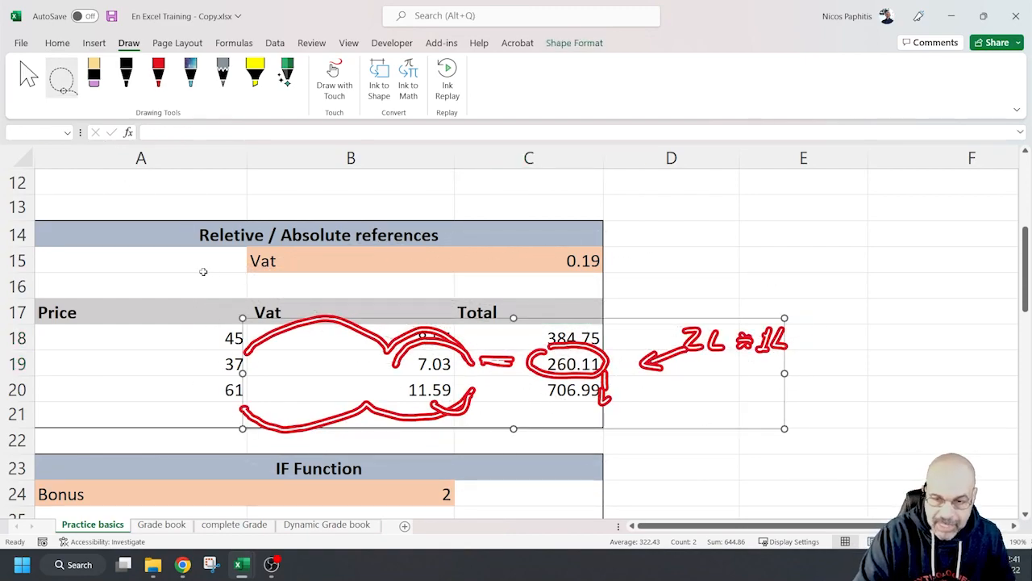
key(Delete)
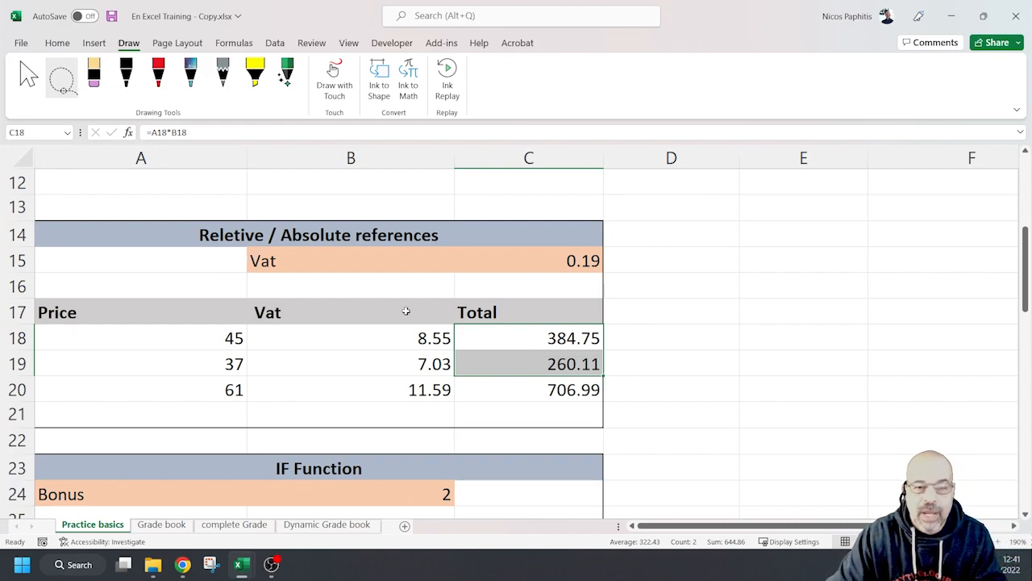
Examine the A18 reference inside the Total formula in C18, leaving the formula as it is
click(528, 340)
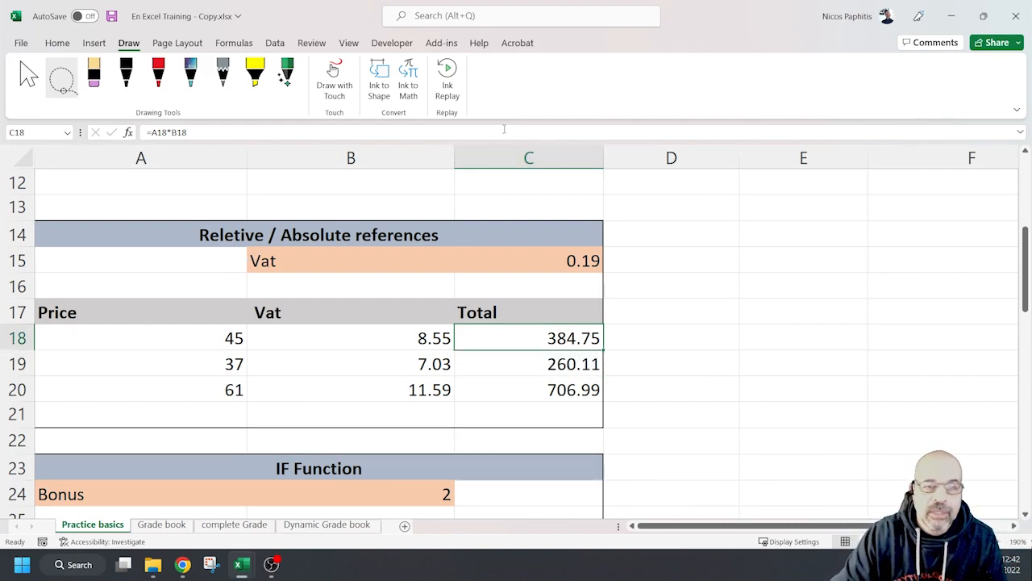
key(F2)
key(shift+Right)
key(shift+Right)
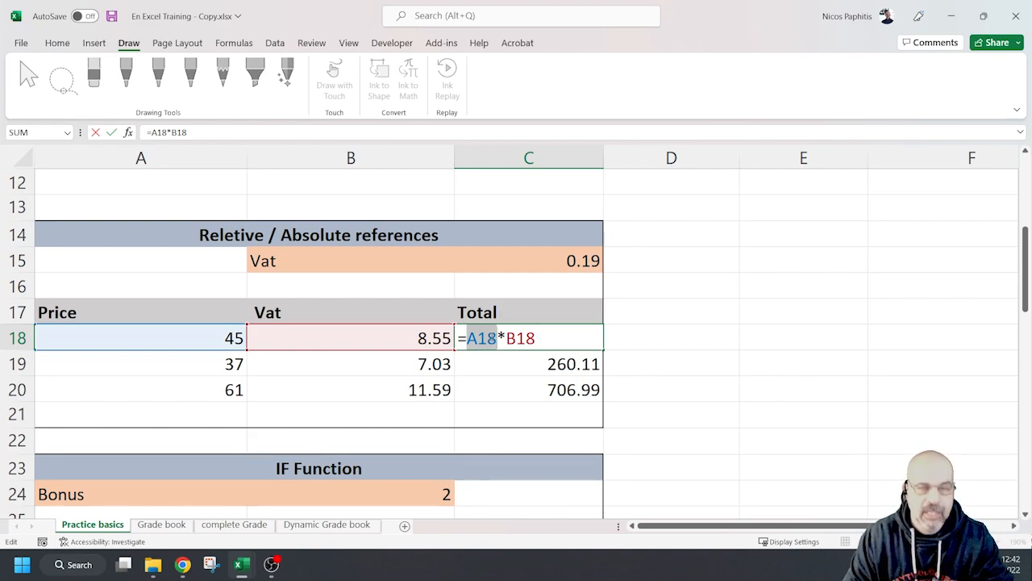
key(Escape)
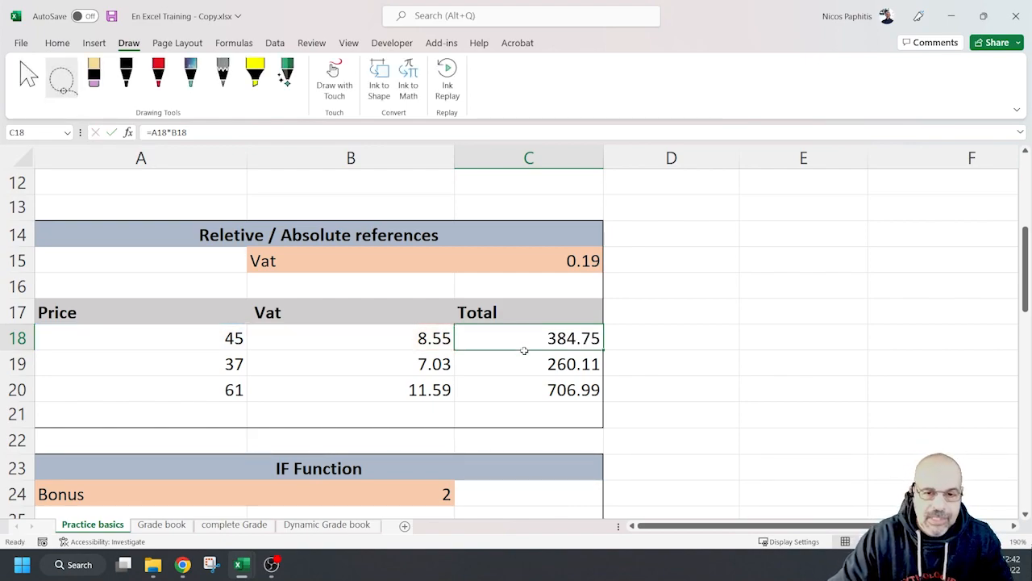
Clear the totals in C18:C20 and enter =A18*C15 in C18 to multiply the price by the Vat rate
drag(522, 346, 535, 387)
key(Delete)
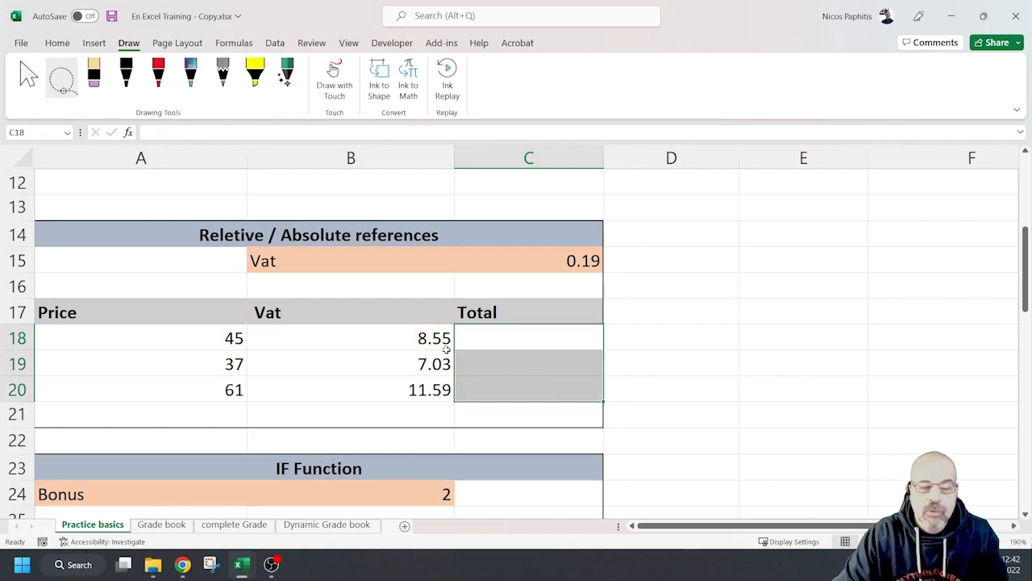
click(185, 339)
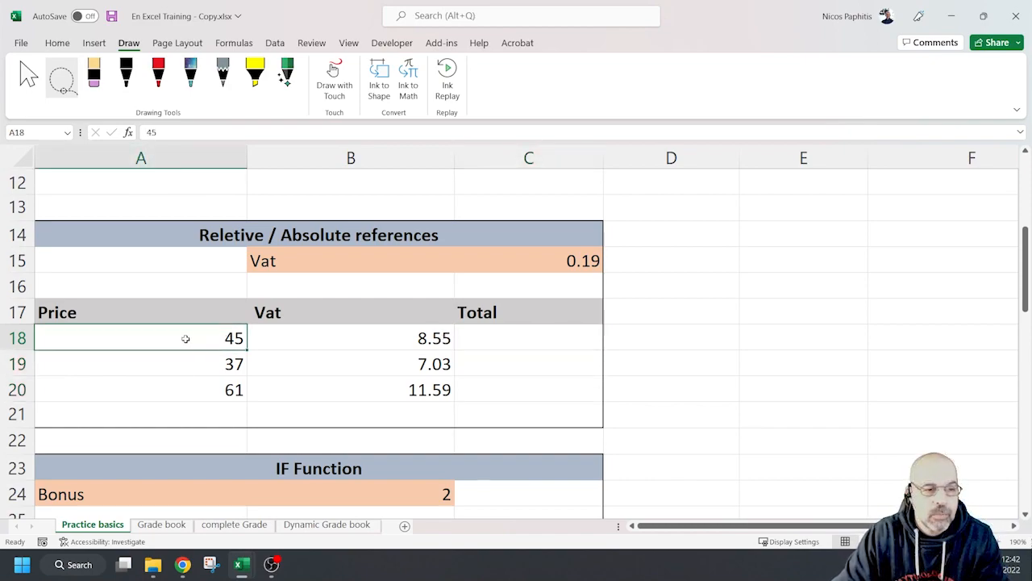
click(545, 260)
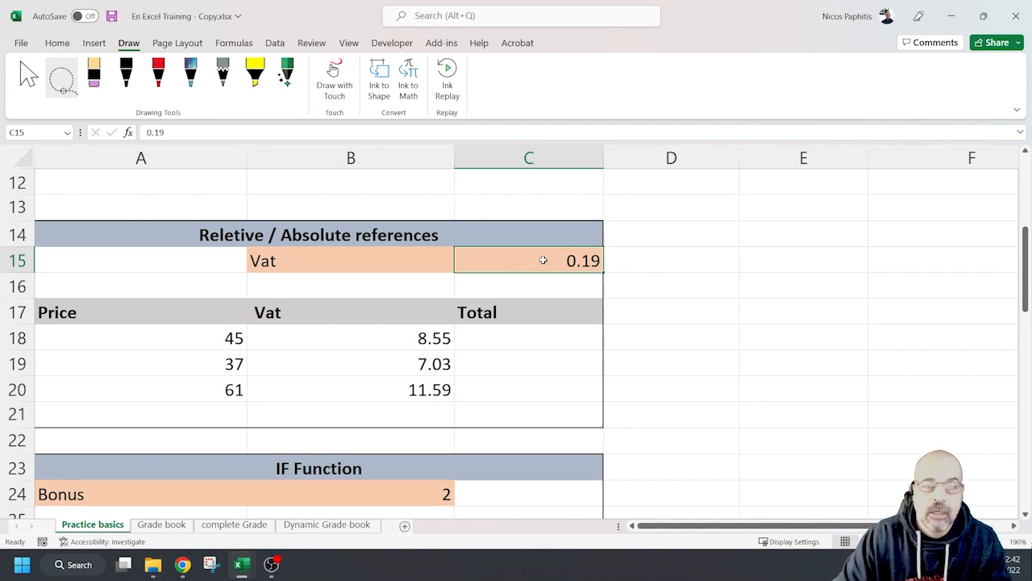
click(212, 339)
click(551, 345)
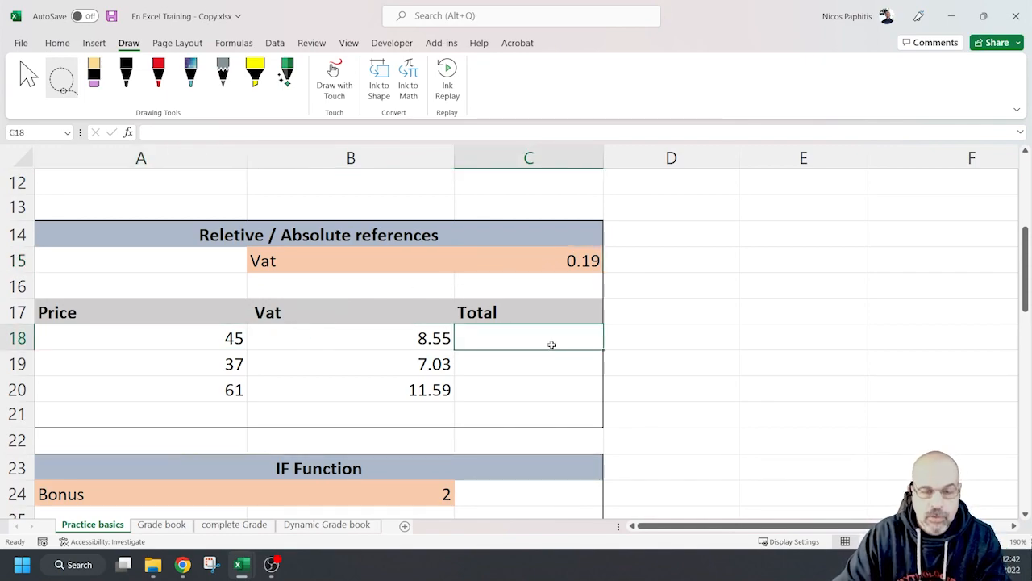
text(=)
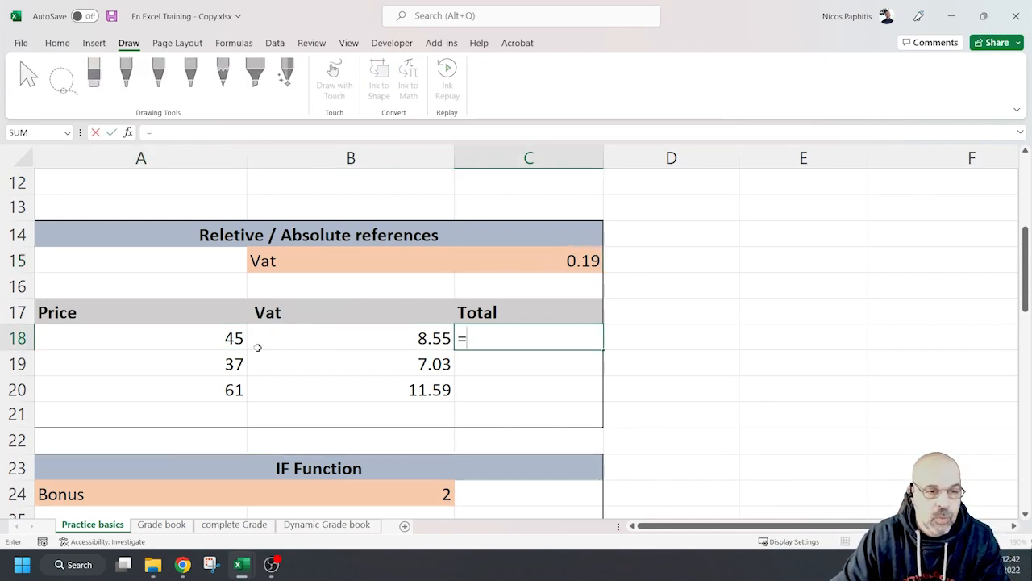
click(199, 340)
text(*)
click(533, 255)
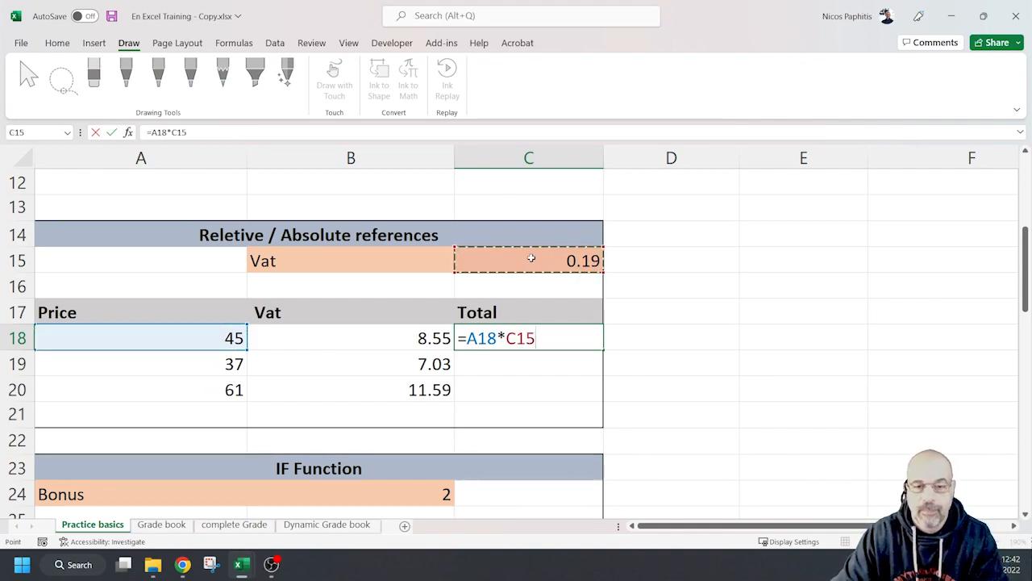
key(Return)
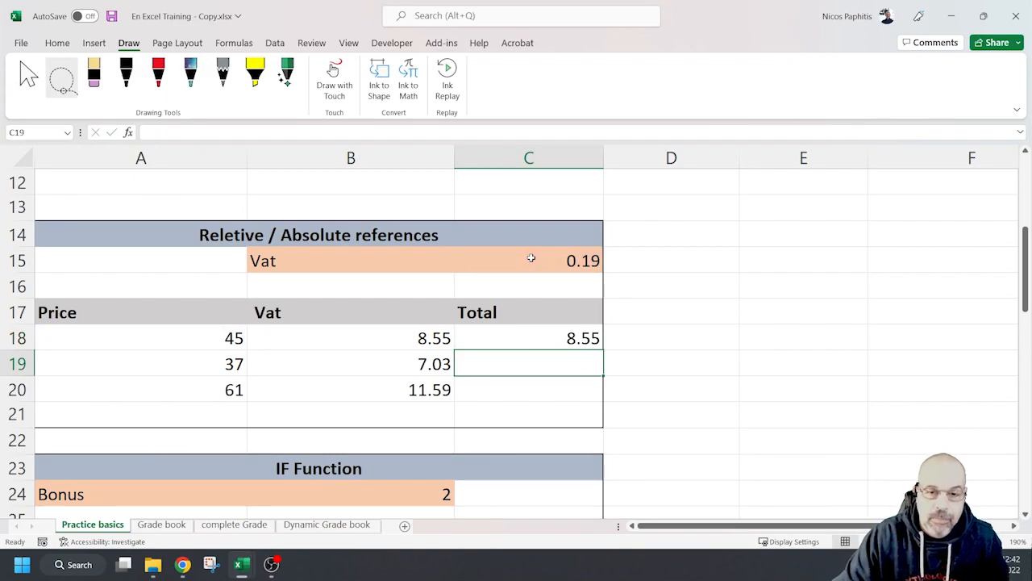
Fill the formula from C18 down to C20 and check the copies in C19 and C20
click(557, 339)
drag(602, 348, 607, 407)
click(563, 369)
click(563, 389)
click(566, 365)
click(561, 385)
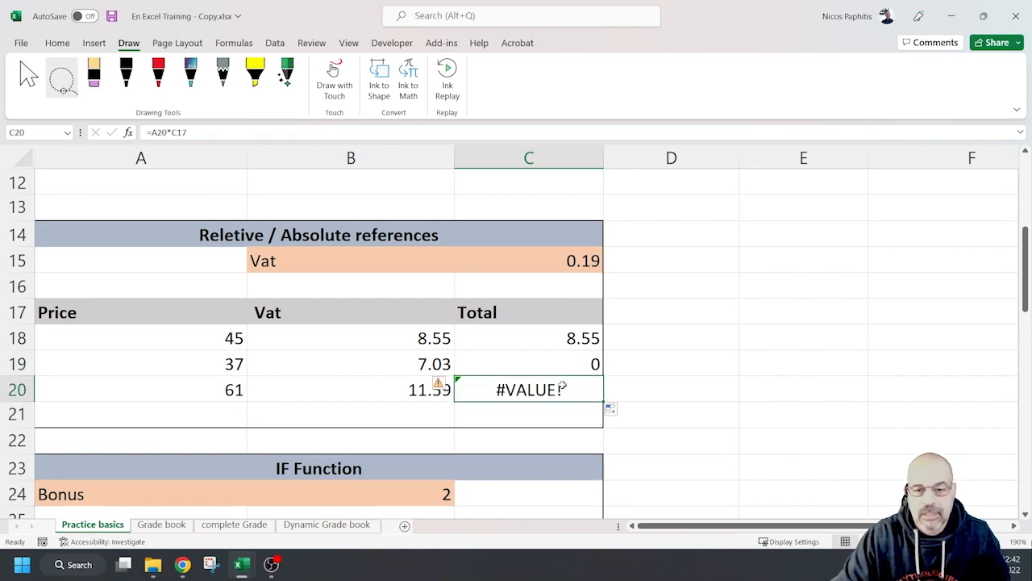
Examine which cells the formula in C20 references and compare it with the formula in C18
click(282, 137)
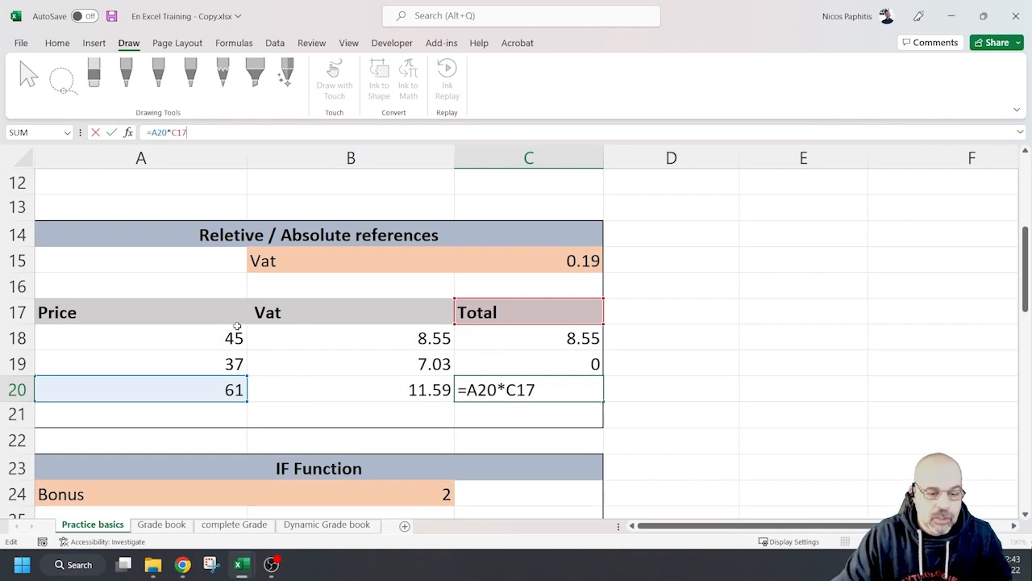
key(ctrl+Return)
click(492, 338)
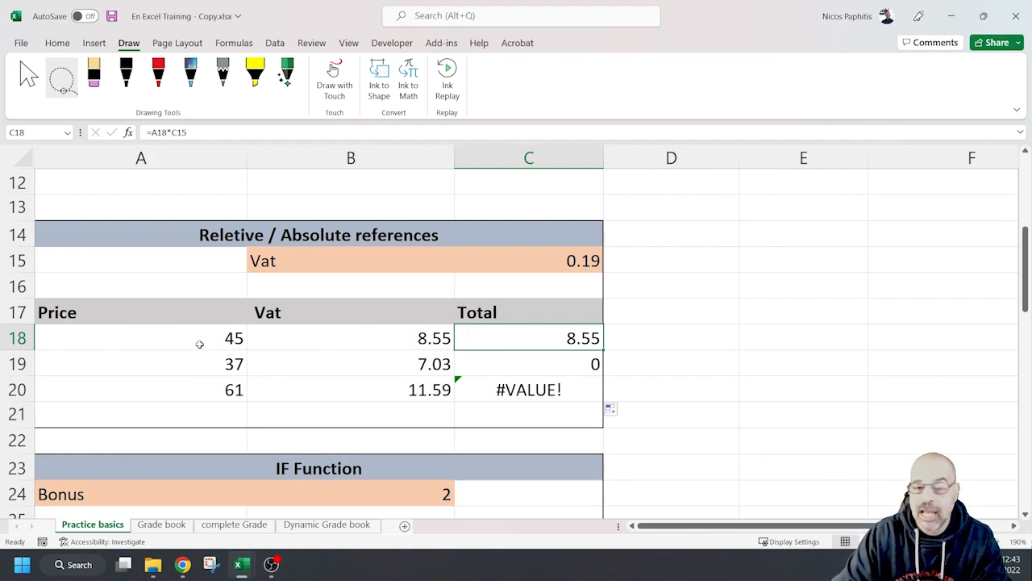
click(497, 388)
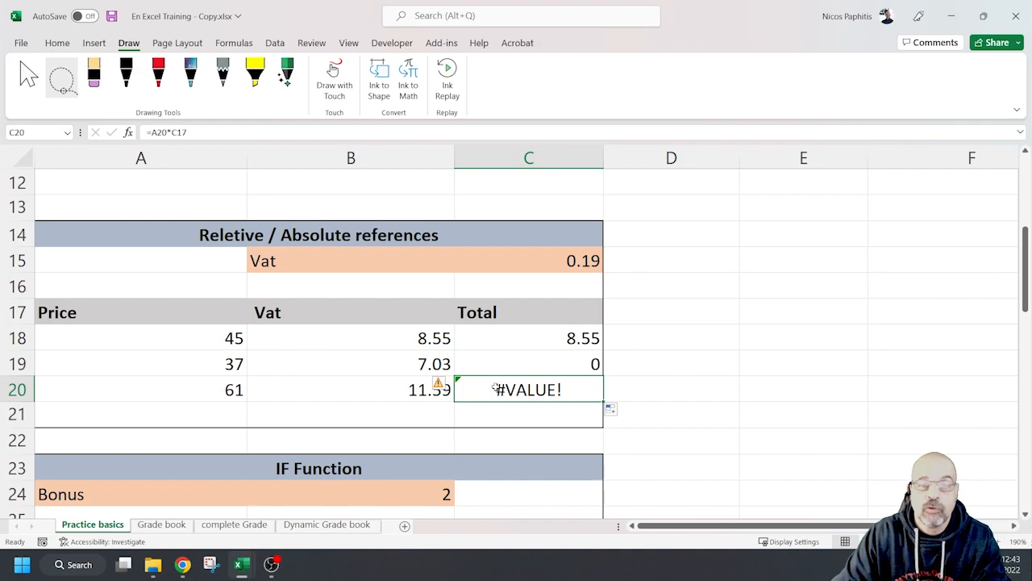
click(226, 388)
click(537, 397)
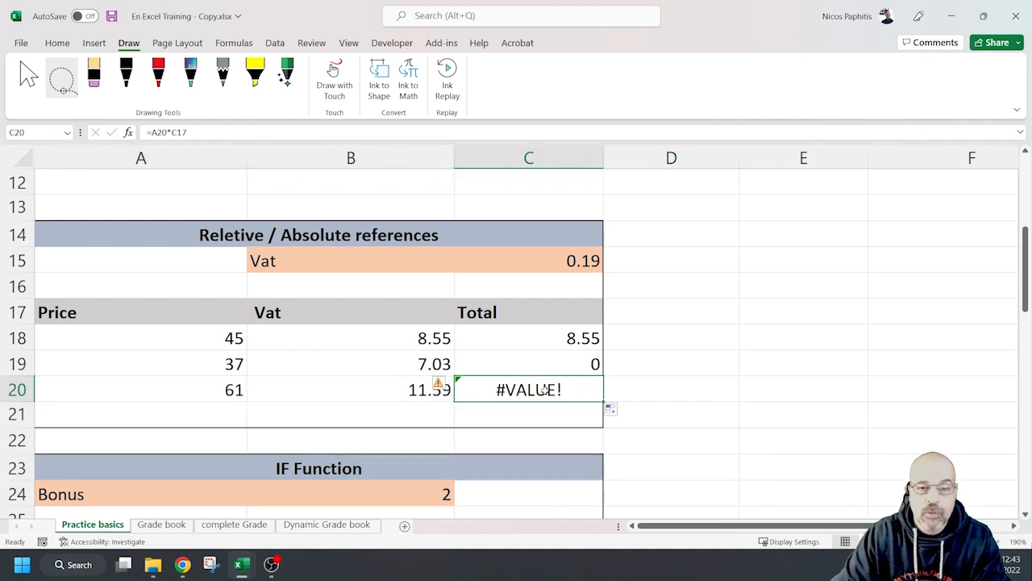
Trace the row offset cell by cell from C18 up to C15, and from C20 up to C17
click(557, 338)
click(533, 312)
click(536, 287)
click(537, 261)
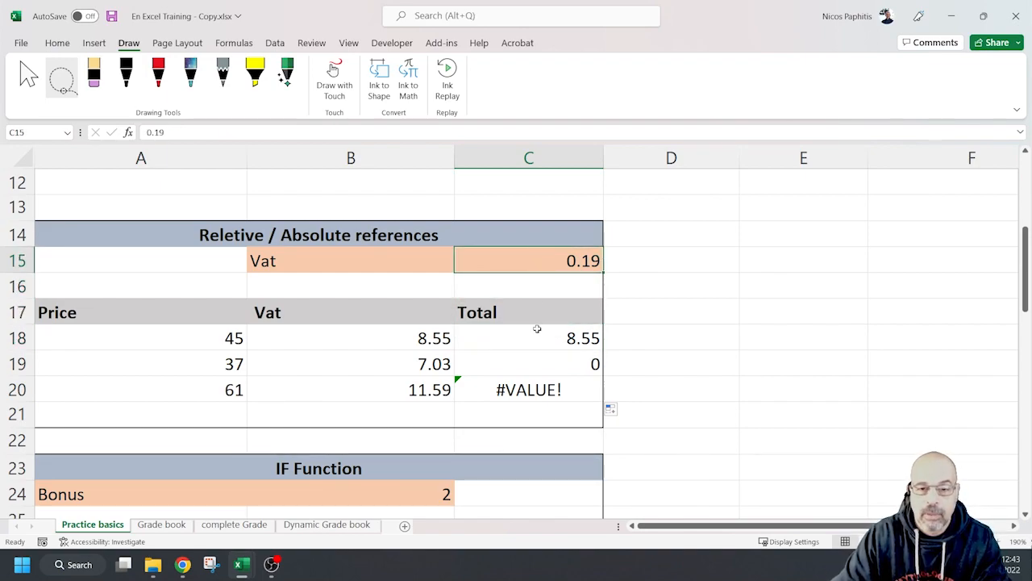
click(545, 393)
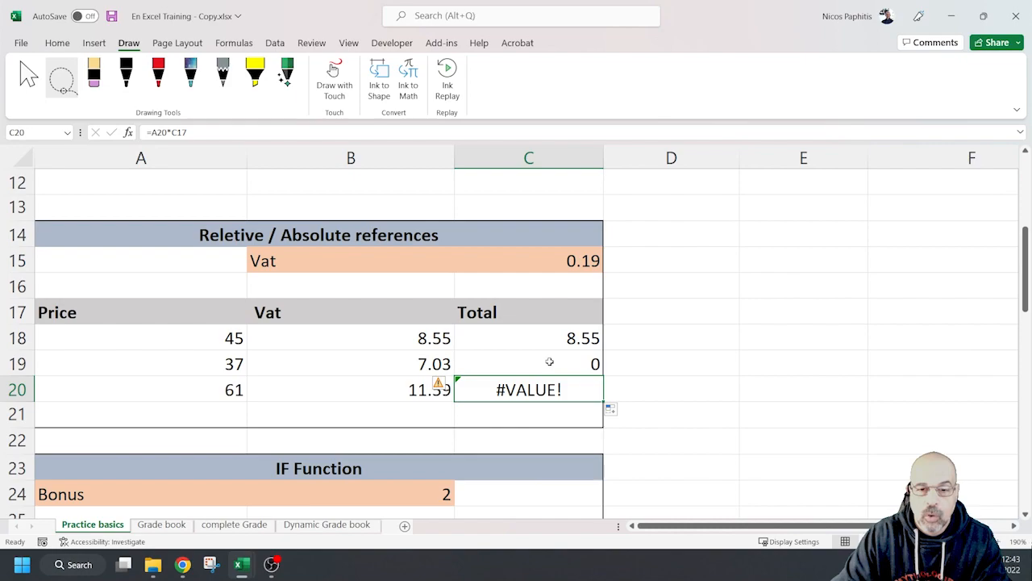
click(548, 362)
click(548, 337)
click(550, 311)
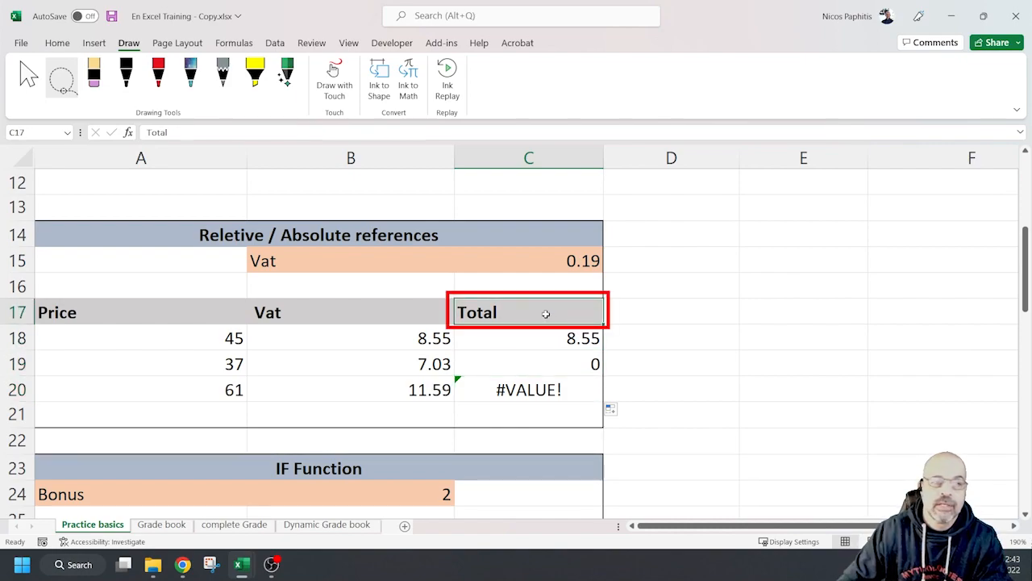
Inspect which cells the formula in C20 references, including the Total header in C17
click(539, 383)
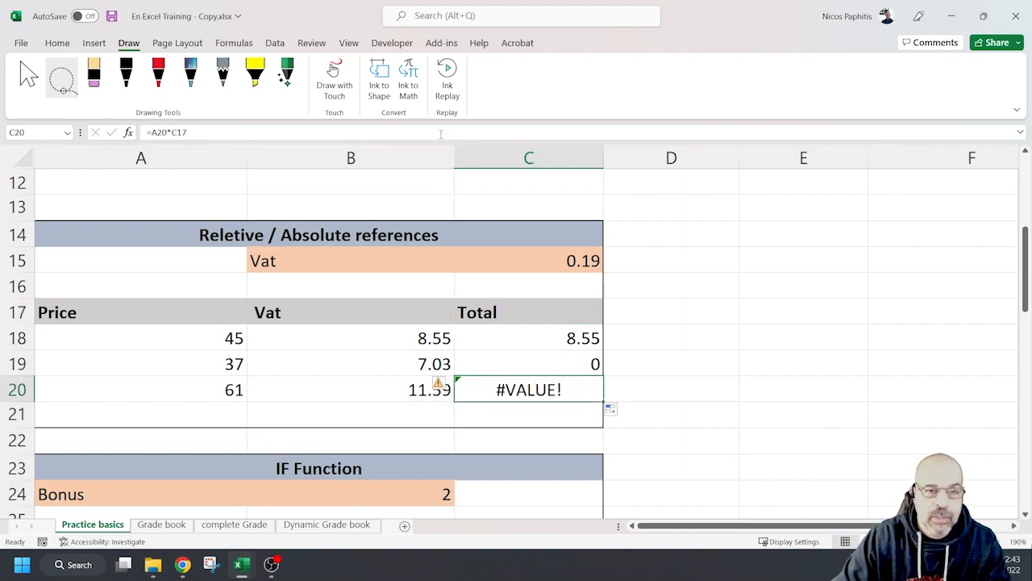
key(F2)
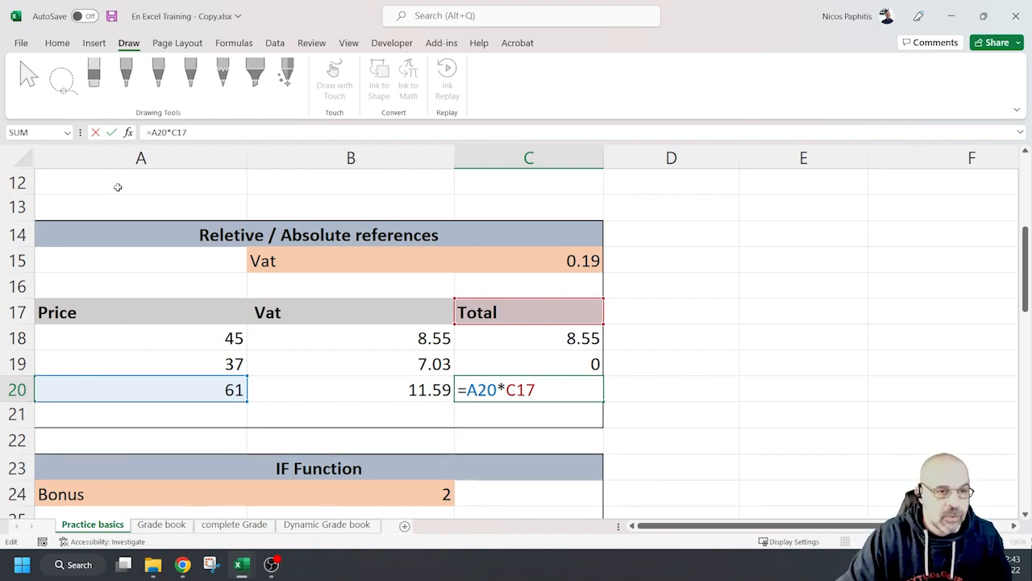
click(522, 309)
Try converting the Vat reference in C18's formula to the absolute reference $C$15 and point out its dollar signs
click(559, 337)
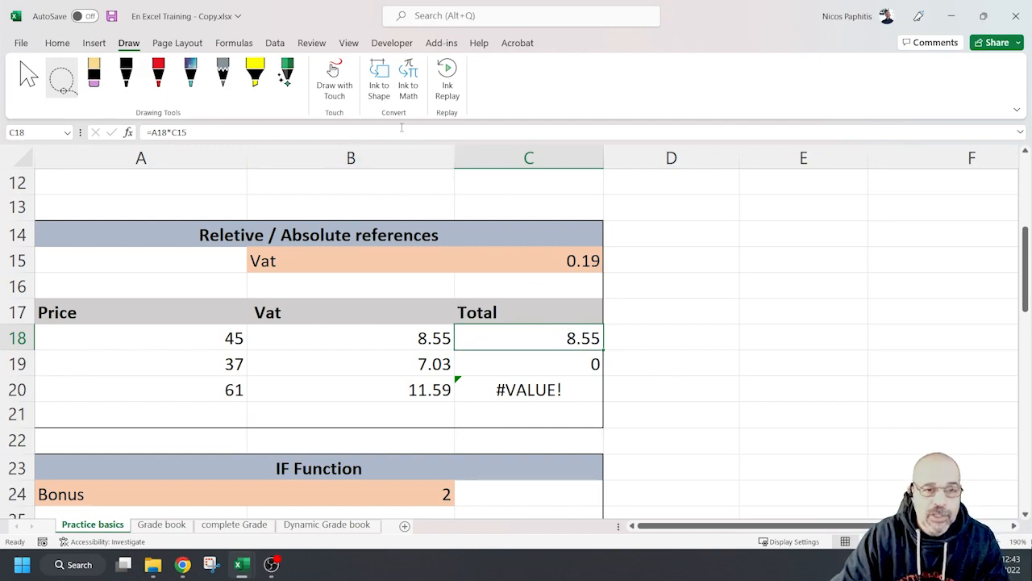
key(F2)
drag(506, 338, 536, 337)
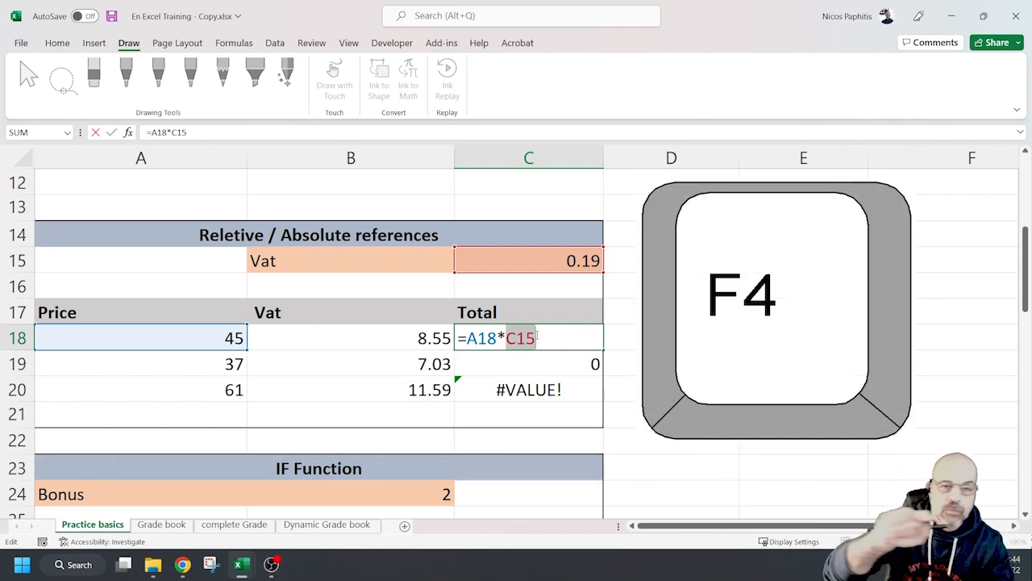
key(F4)
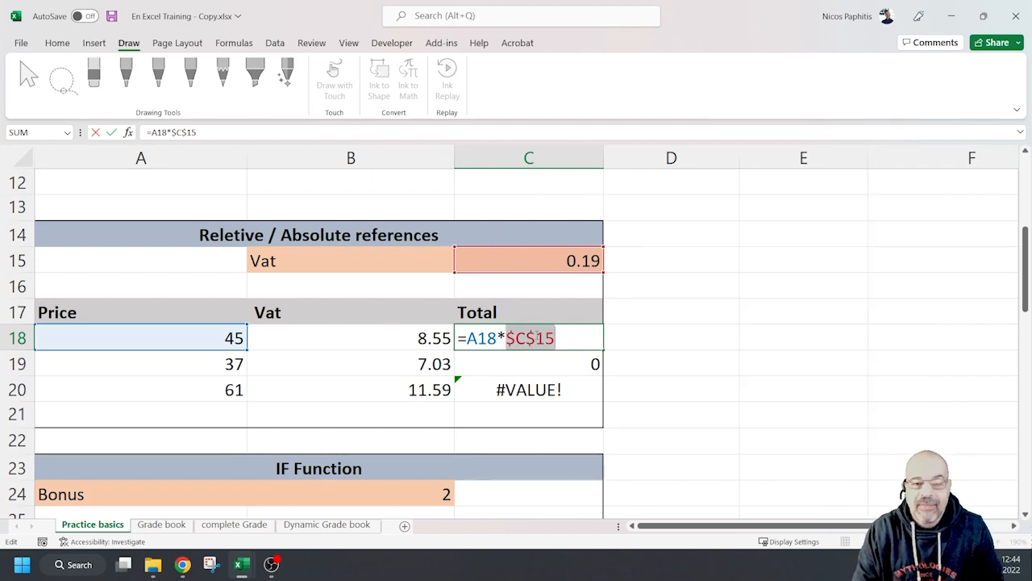
click(511, 337)
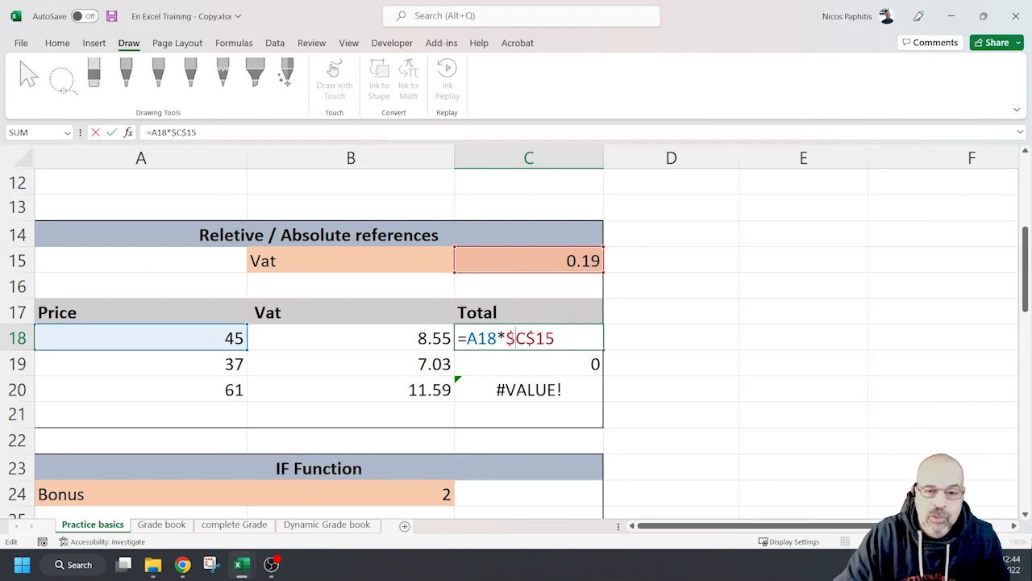
drag(516, 338, 536, 340)
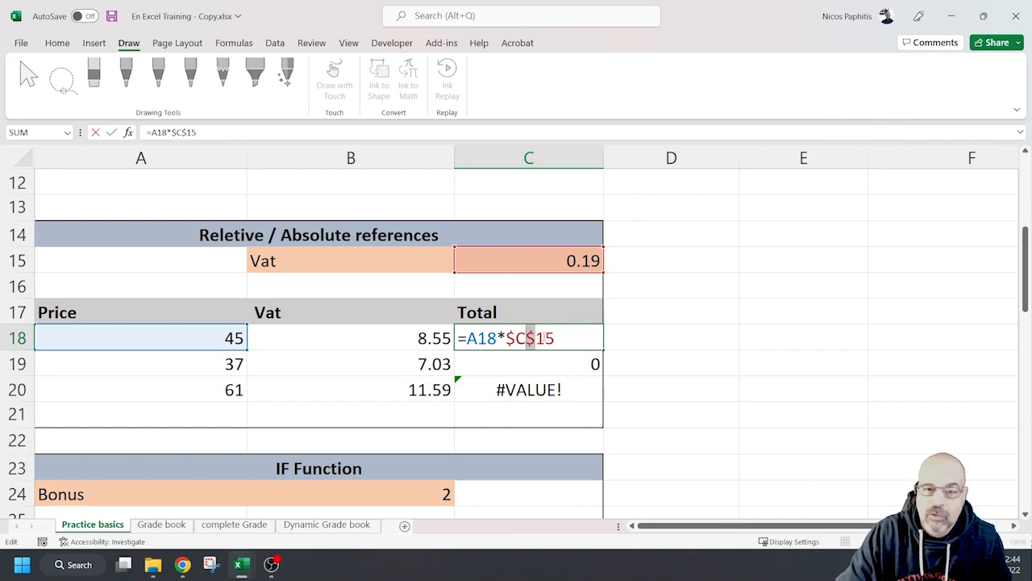
key(Escape)
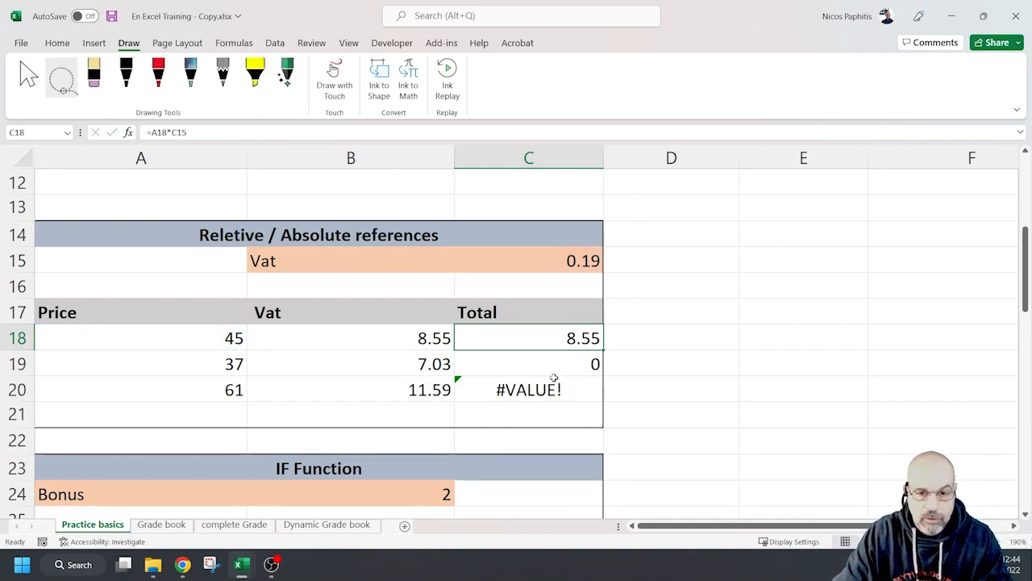
Check the copied formulas in C19 and C20 for their shifted Vat references
click(549, 361)
click(336, 134)
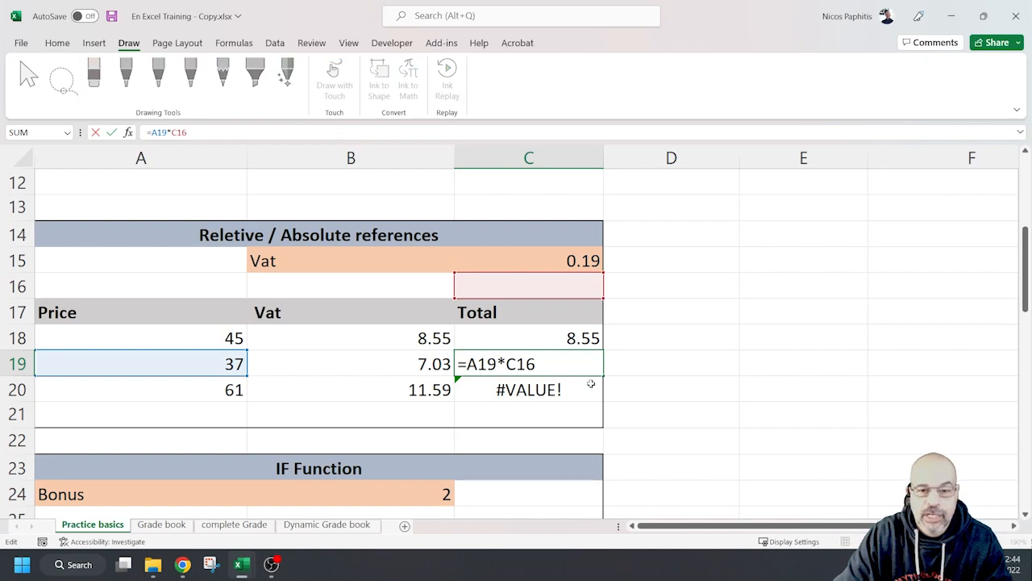
click(532, 389)
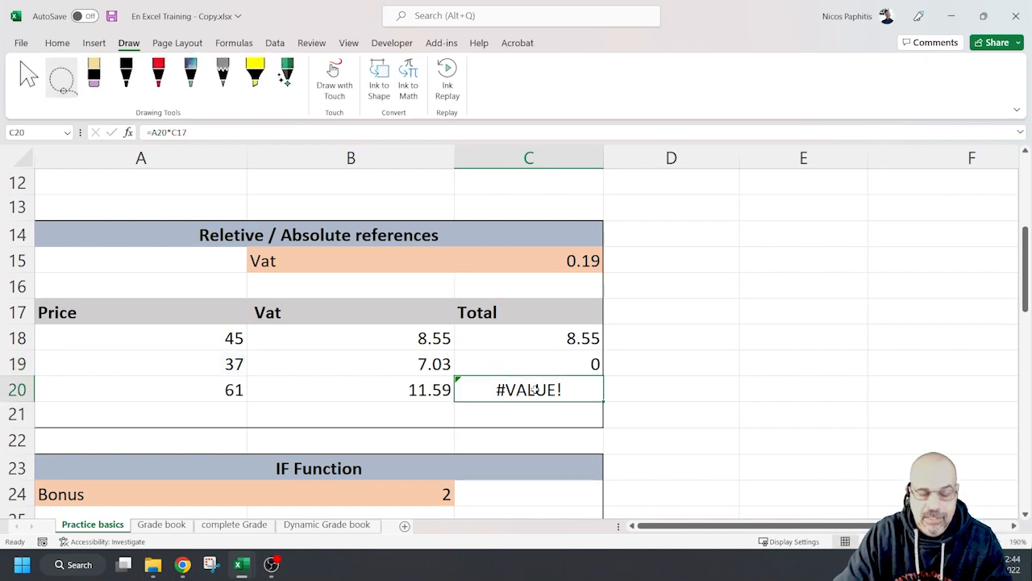
Change the formula in C18 to =A18*$C$15 so the Vat reference is absolute
click(562, 339)
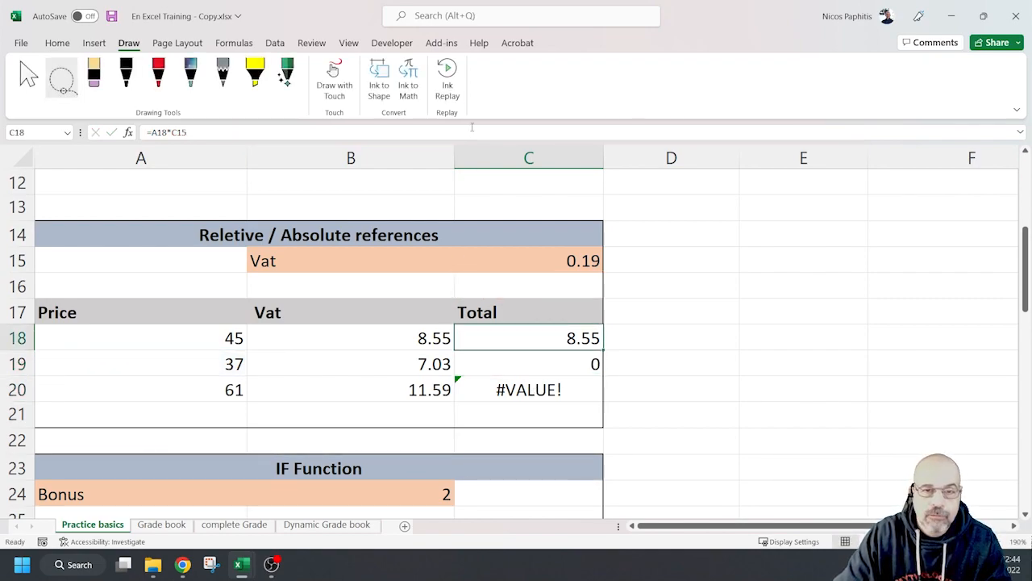
key(F2)
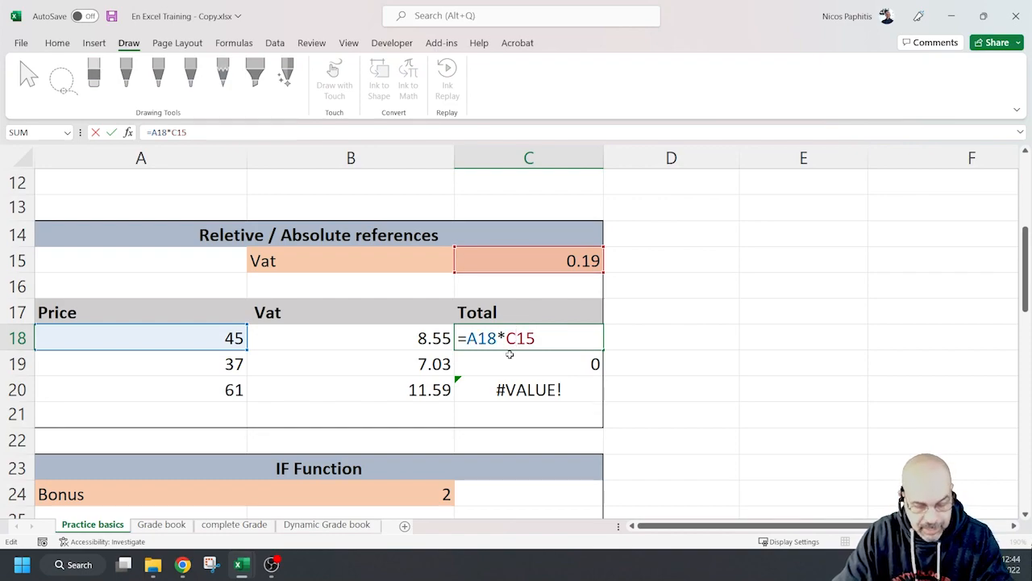
key(F4)
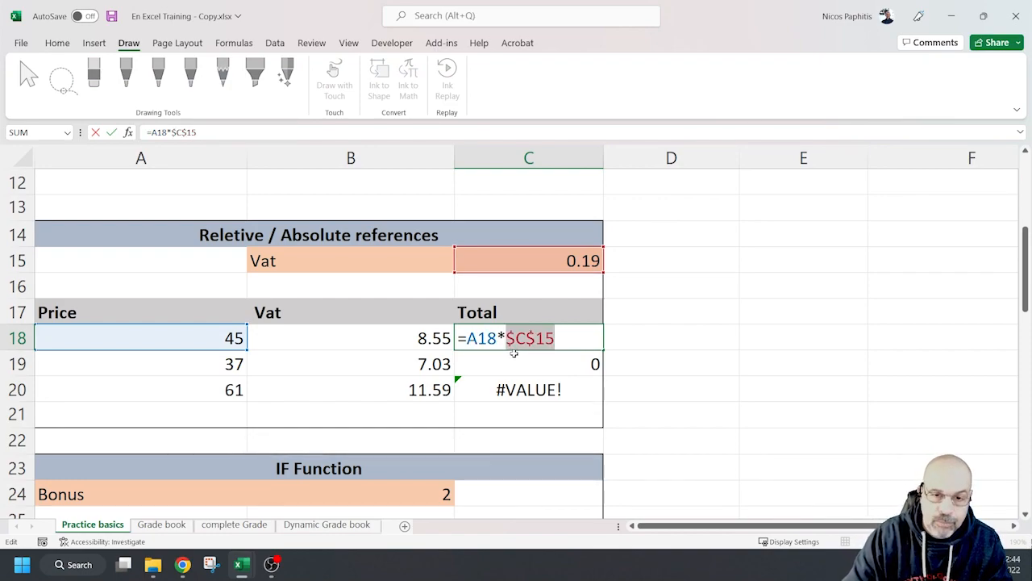
key(Return)
Fill the corrected formula from C18 down to C20 and check the cell references in C20
click(547, 336)
drag(604, 351, 599, 401)
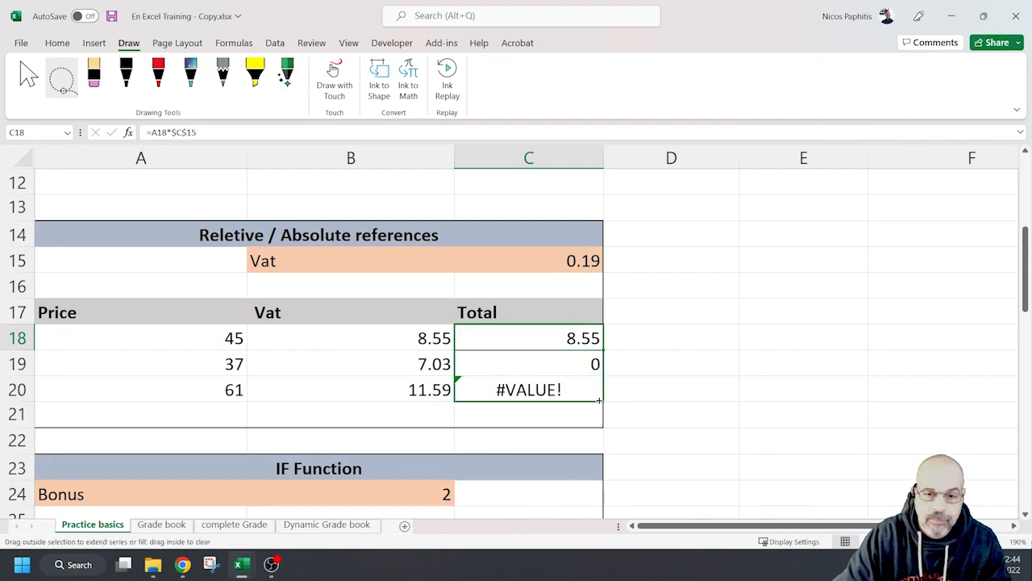
click(531, 394)
key(F2)
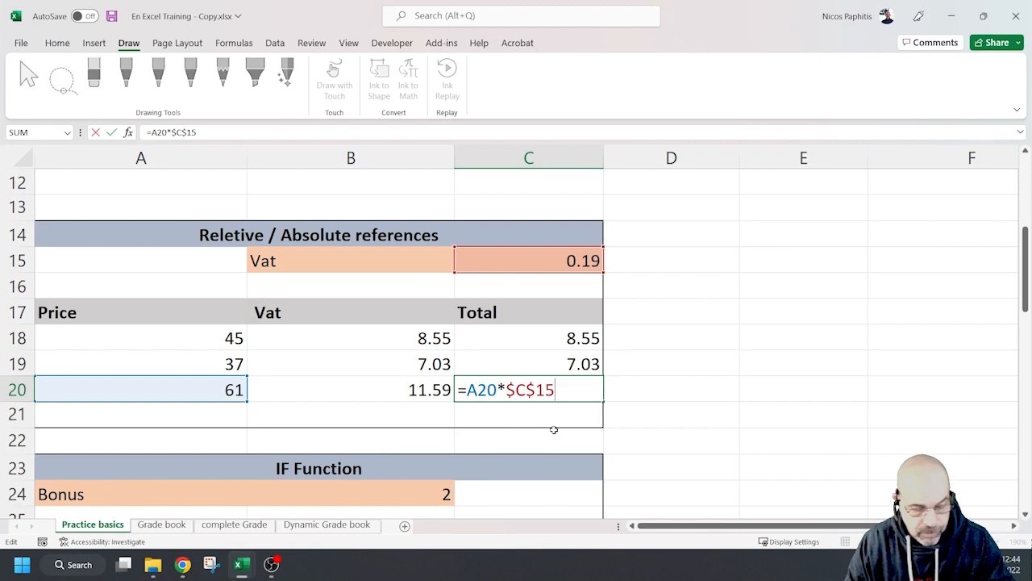
key(ctrl+Return)
Examine the IF Function table: the empty Grade with bonus cell C27, the bonus in B24 and the Homework answers in A27:A30
scroll(505, 324, down, 1)
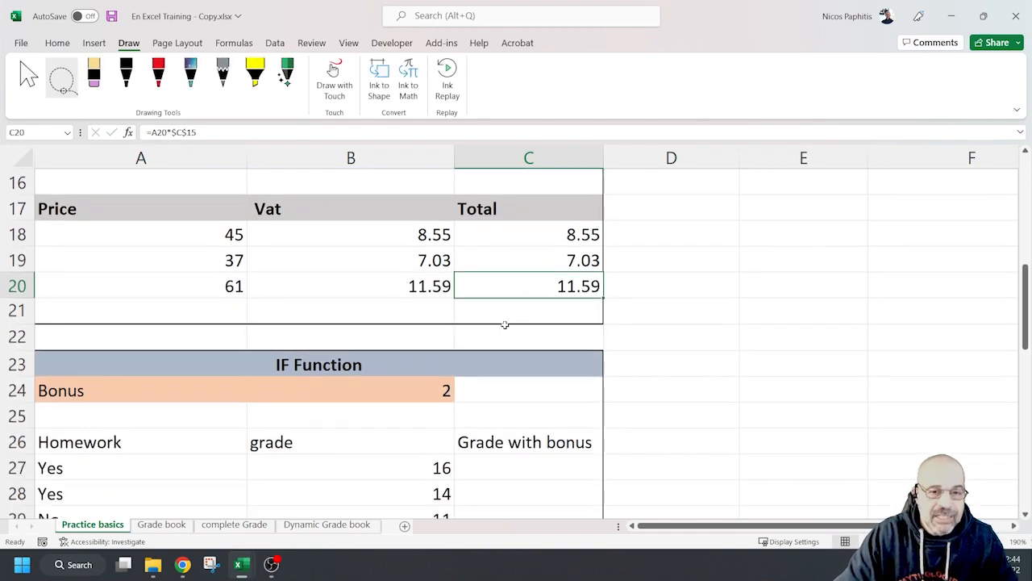
scroll(505, 324, down, 2)
click(484, 339)
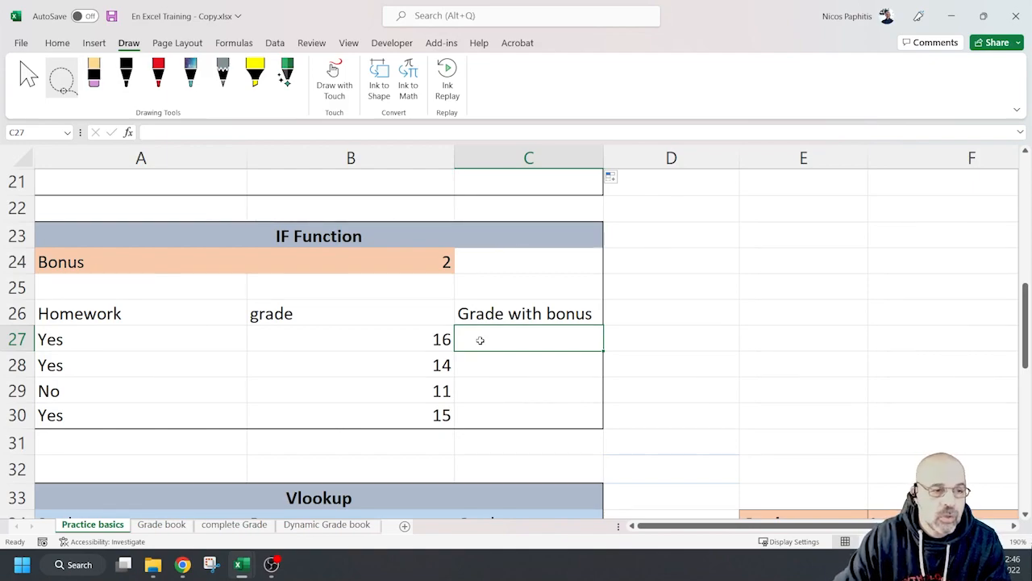
click(405, 255)
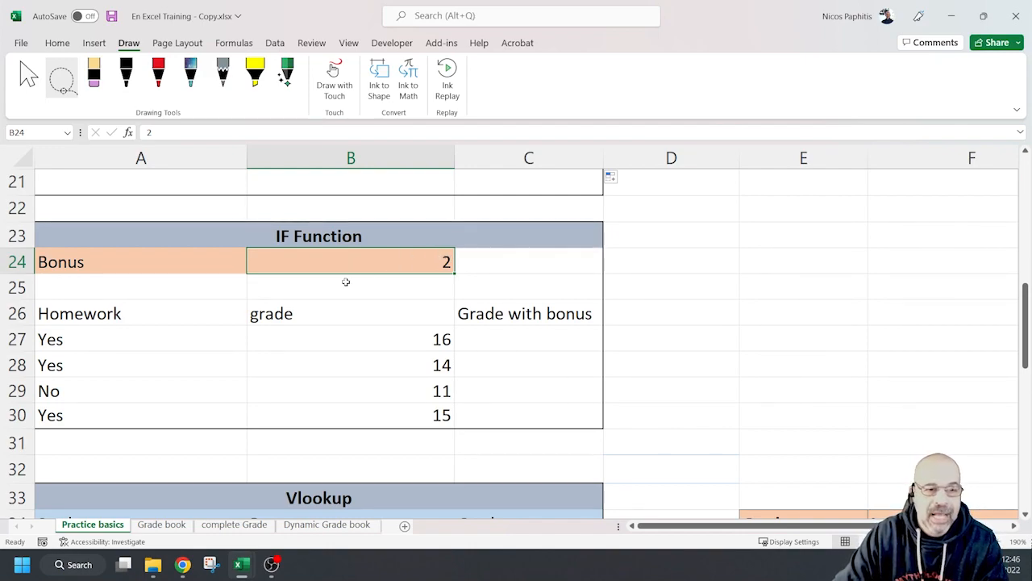
click(72, 341)
drag(69, 334, 86, 415)
click(527, 343)
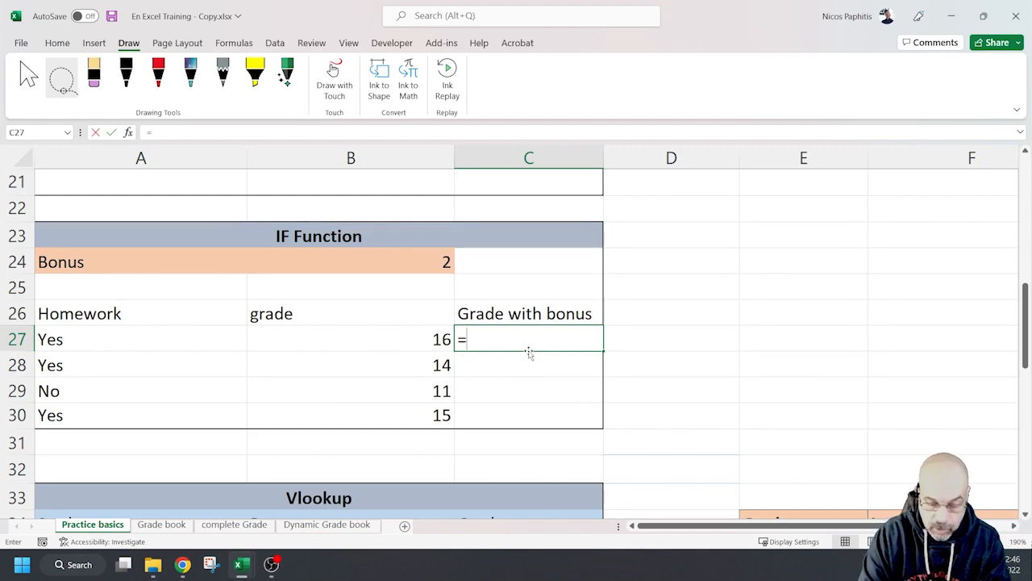
text(=IF)
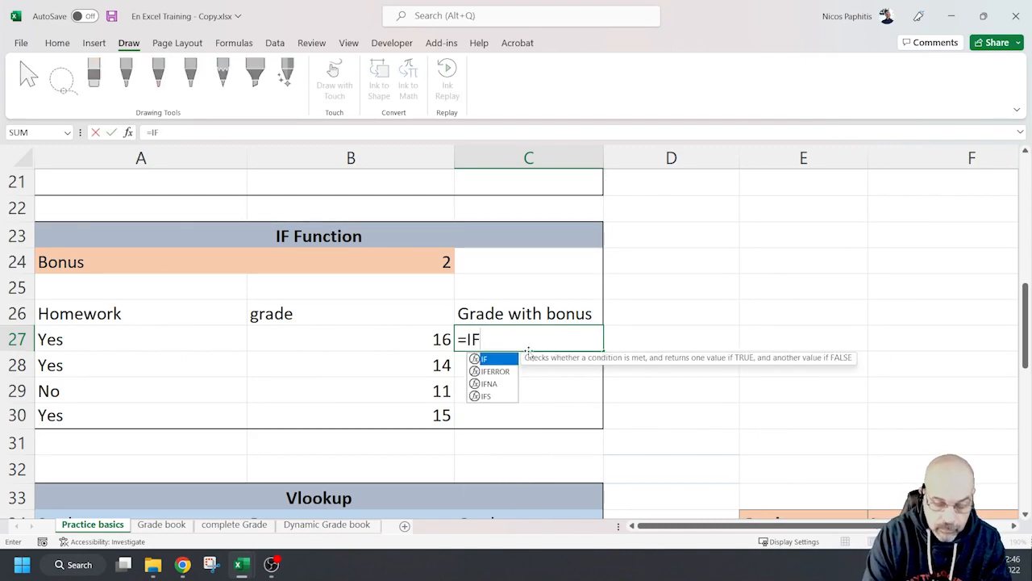
text(()
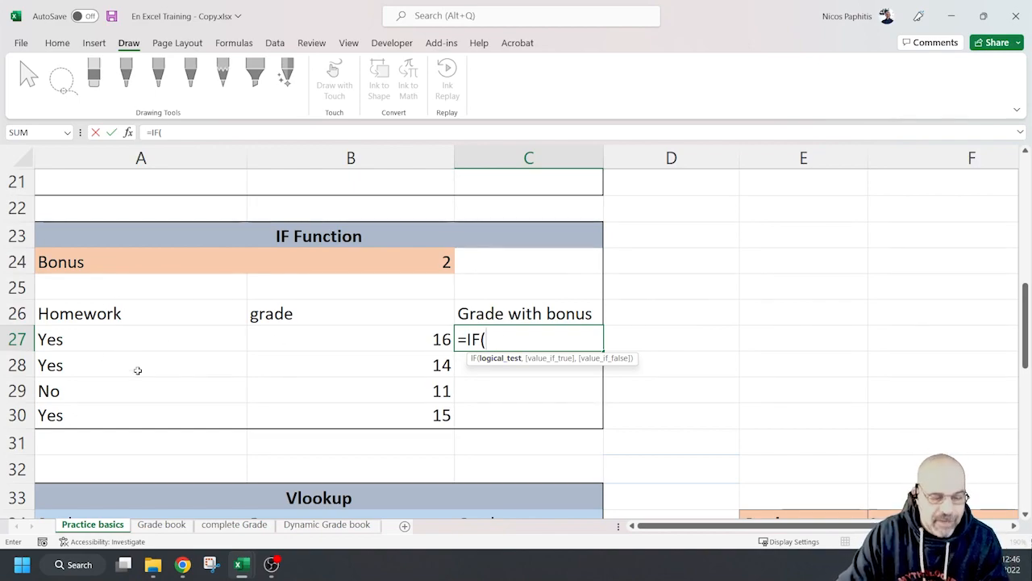
key(Escape)
Hide the Homework answers in A27:A30 by filling the cells with black
drag(157, 337, 156, 413)
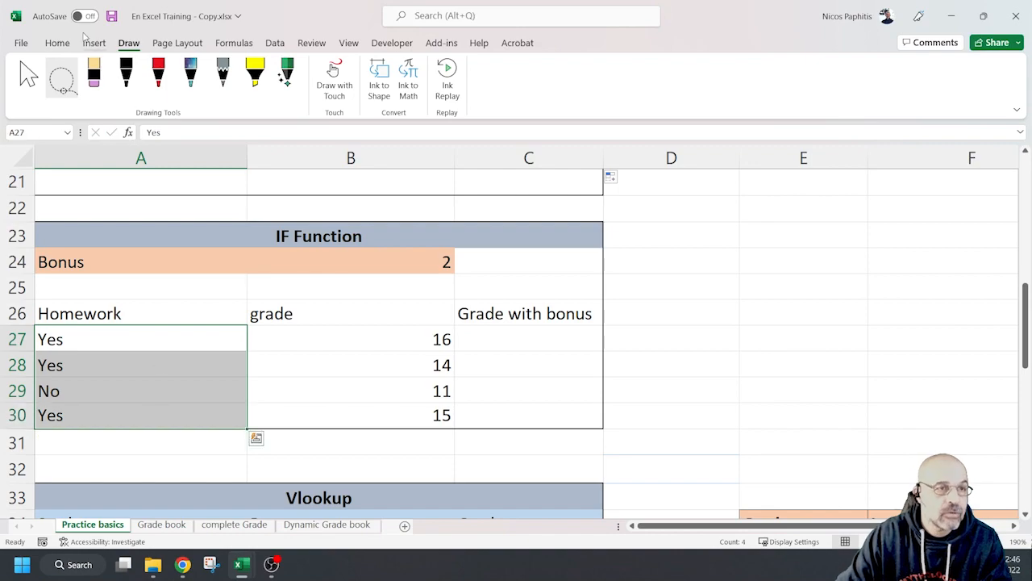
click(57, 43)
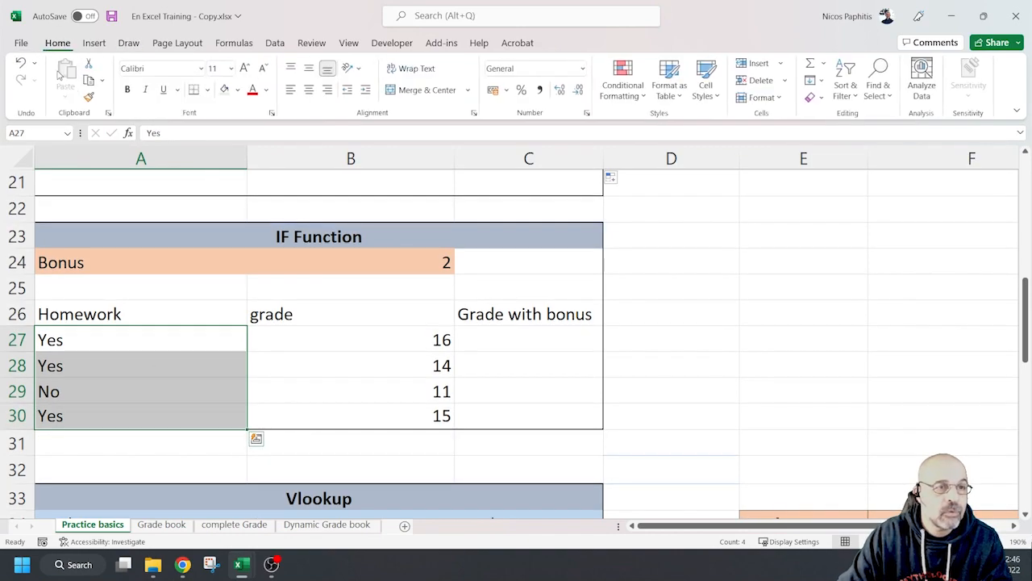
click(238, 90)
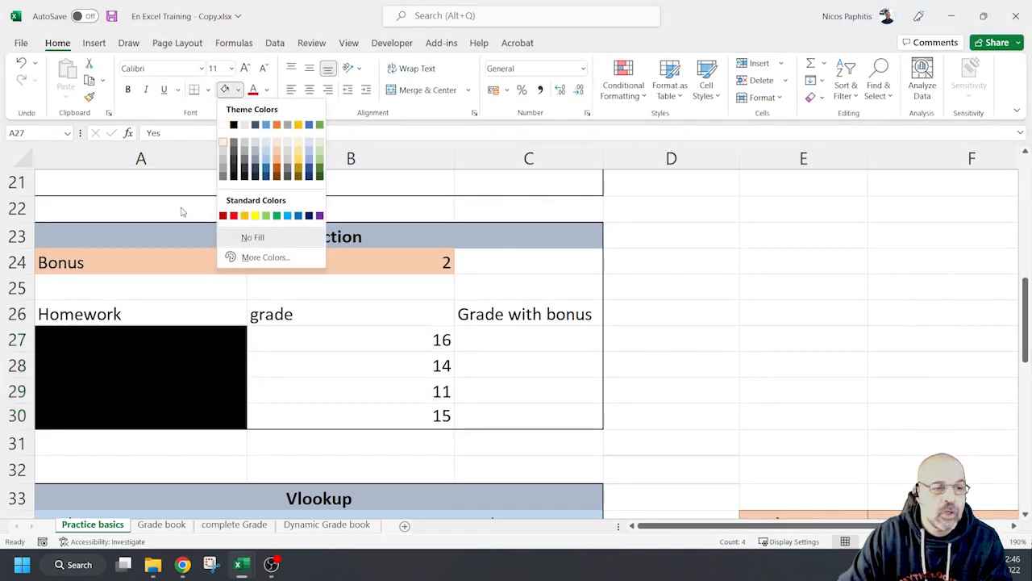
click(230, 126)
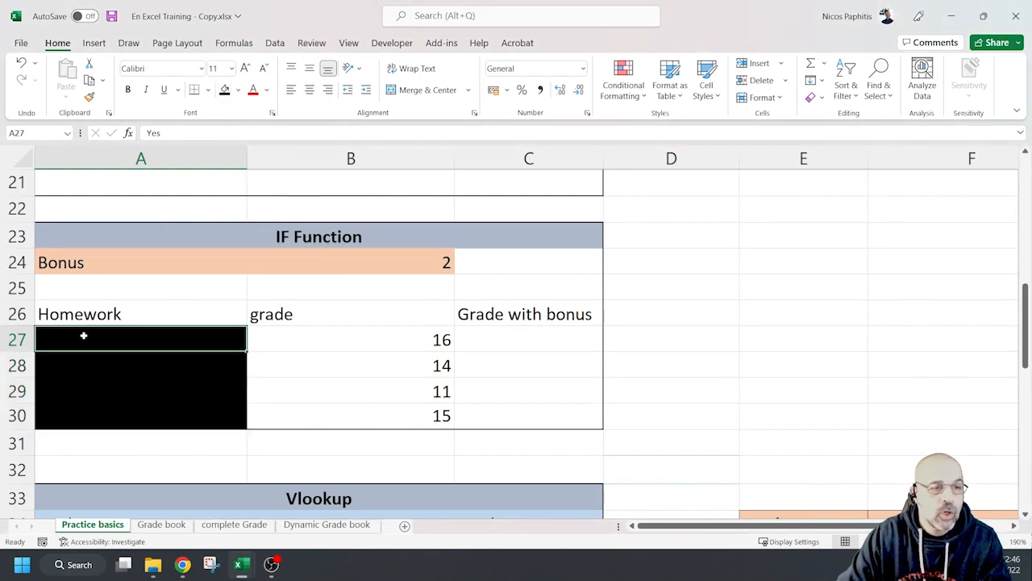
Start an IF formula in C27 with the logical test A27="yes"
click(500, 342)
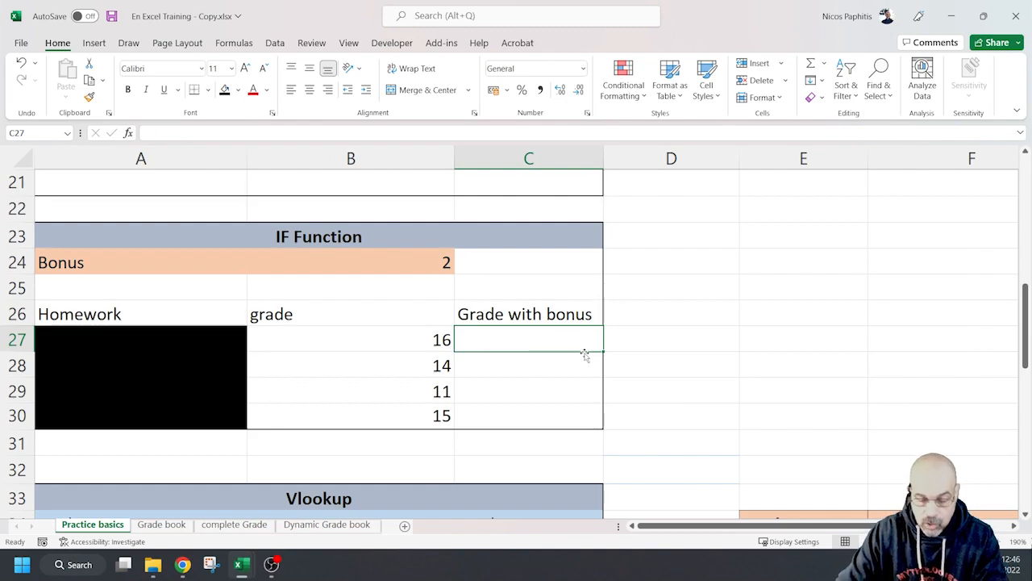
text(=if)
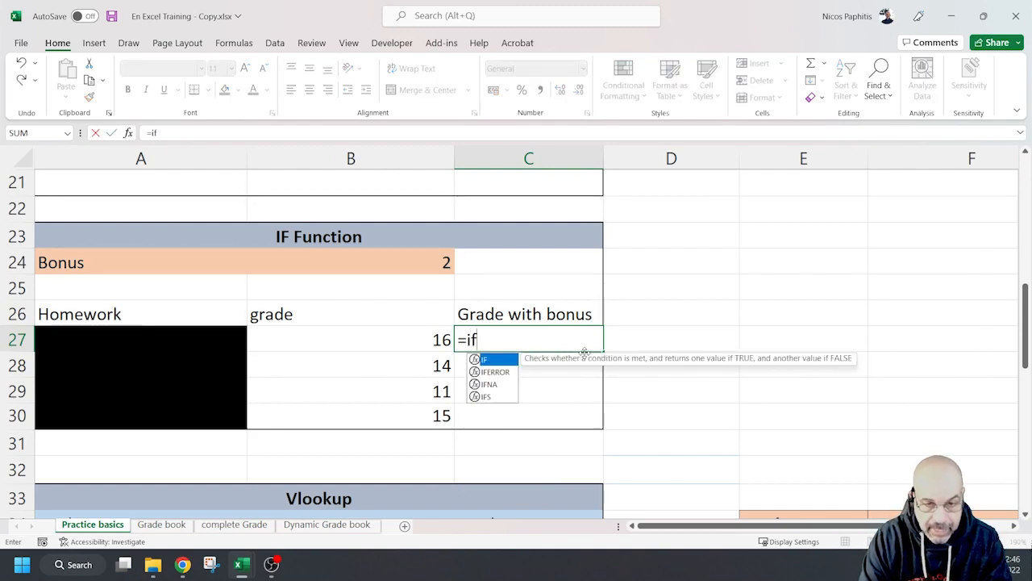
text(()
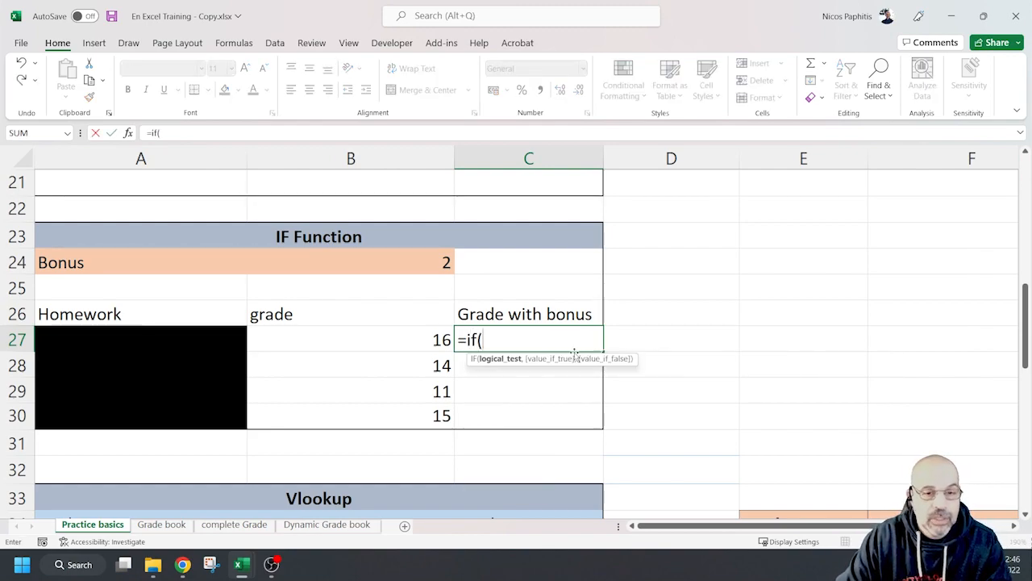
click(195, 348)
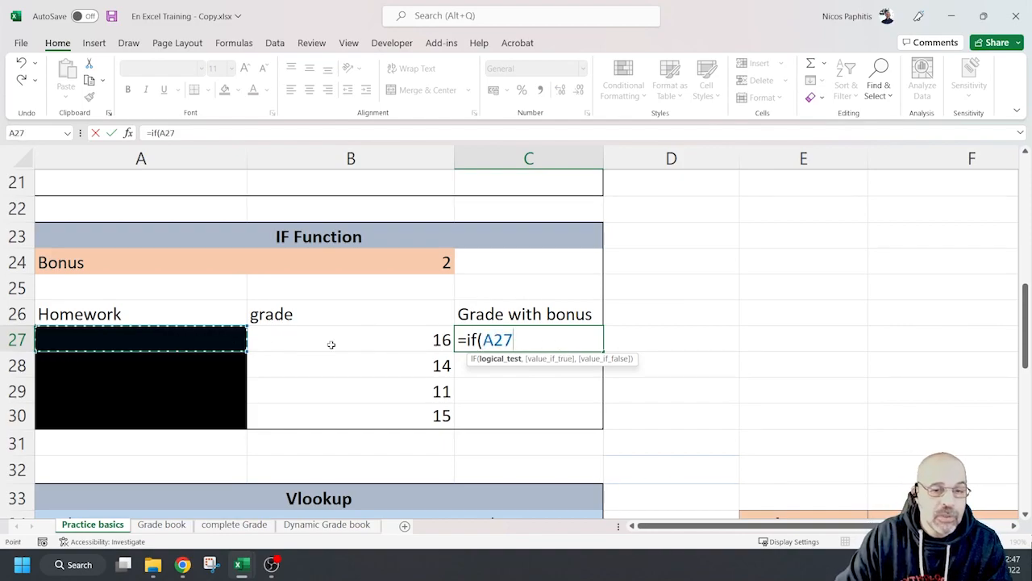
text(=)
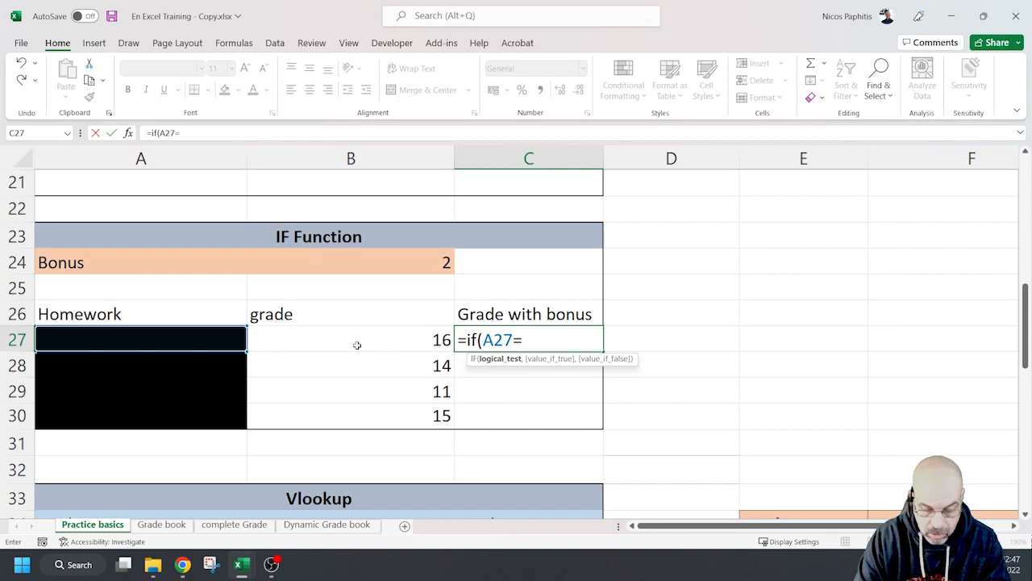
text("yes",)
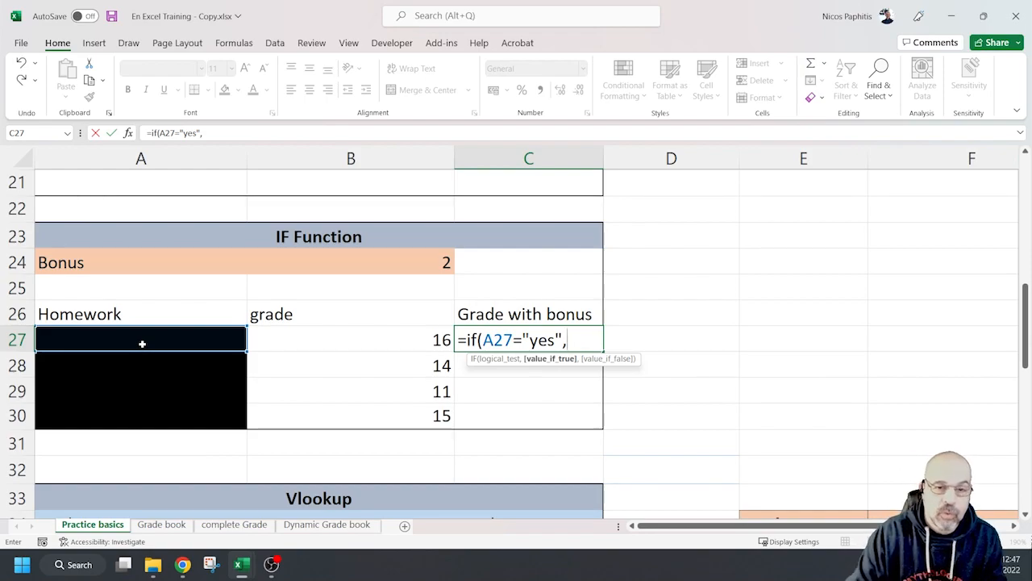
Set the true value of the IF formula in C27 to B27+$B$24, with the bonus cell as an absolute reference
click(321, 333)
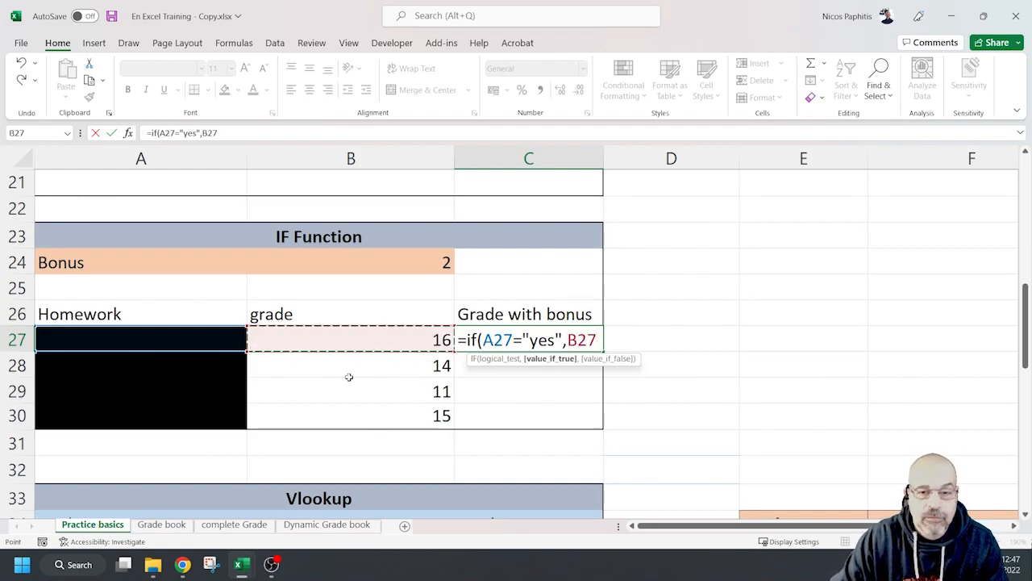
text(+)
click(411, 274)
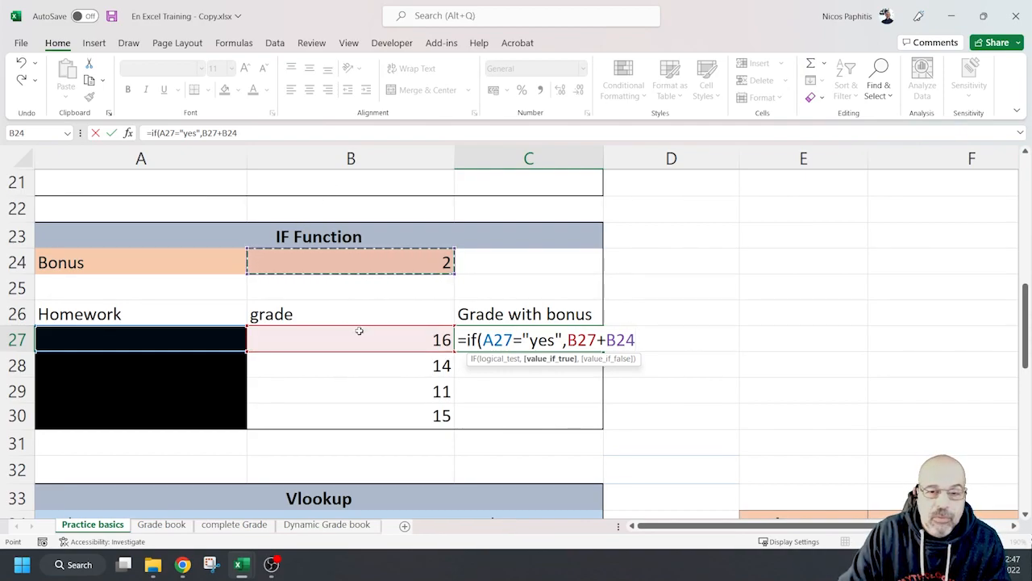
click(621, 342)
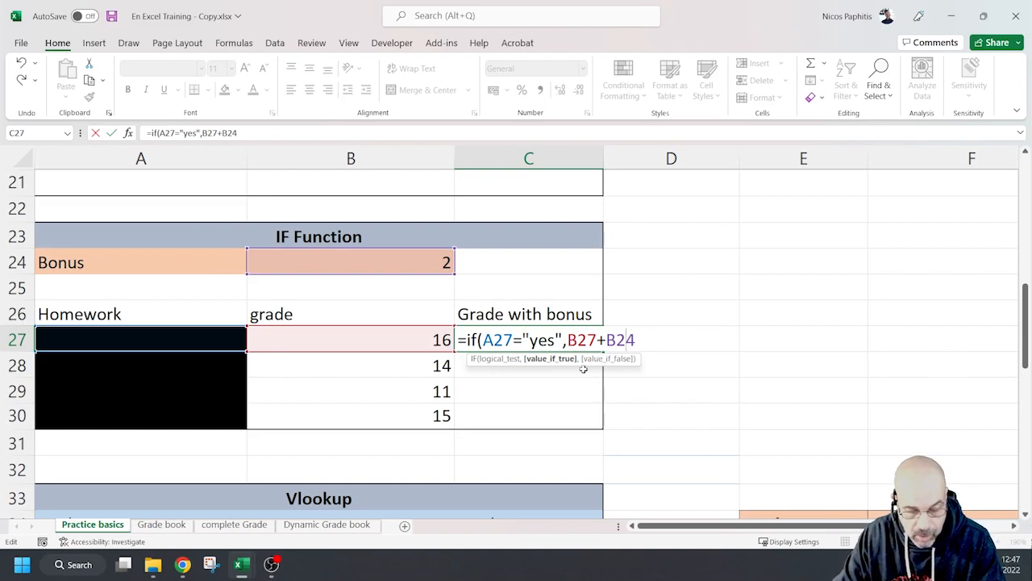
key(F4)
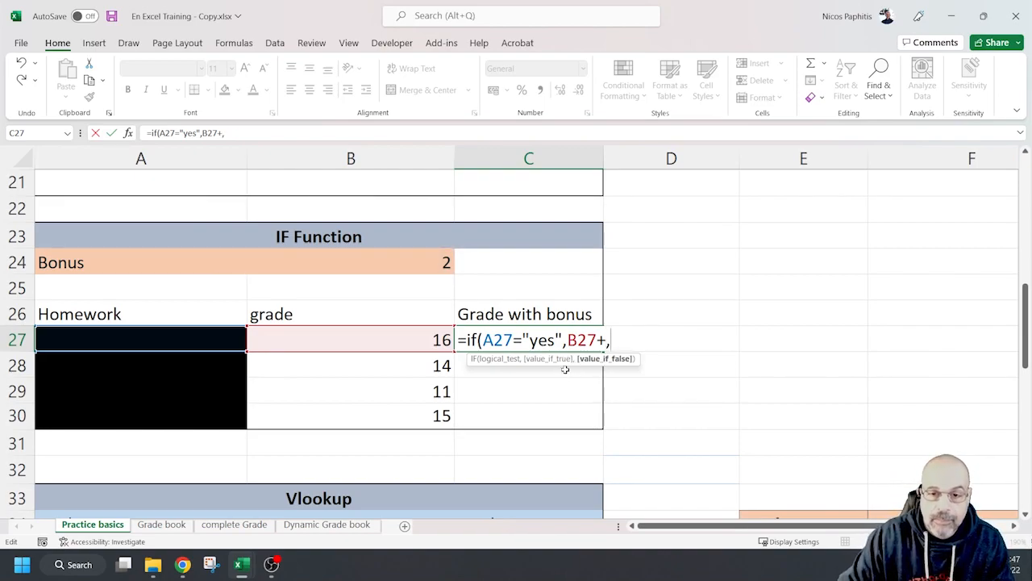
key(ctrl+z)
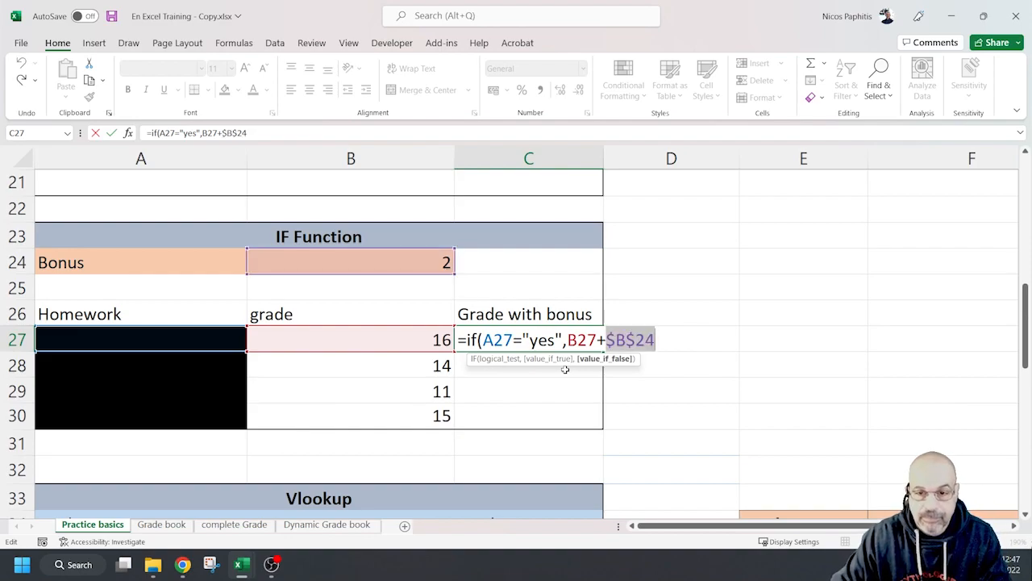
click(659, 342)
text(,)
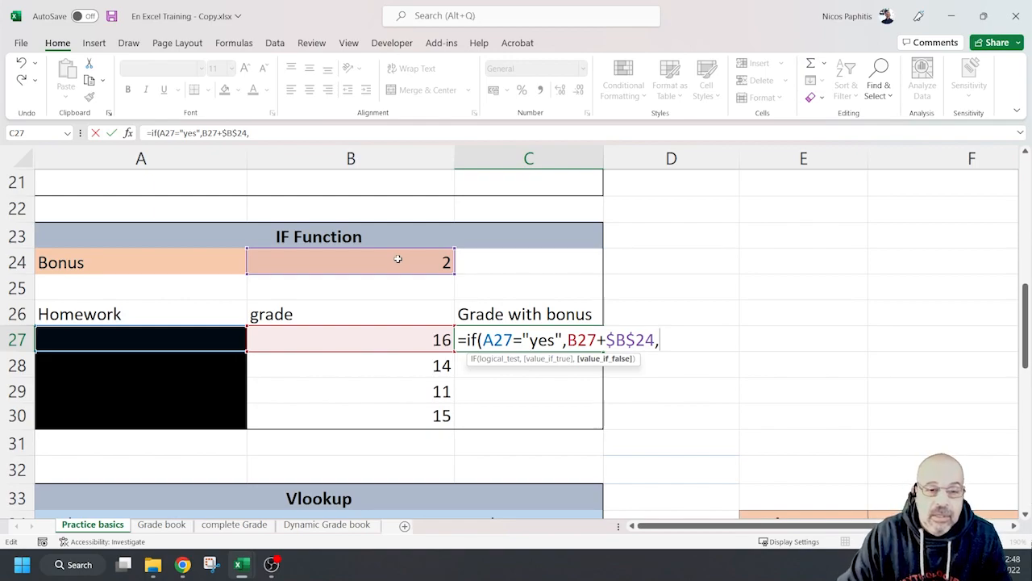
Complete the IF formula in C27 with B27 as the false value and fill it down to C30
click(386, 334)
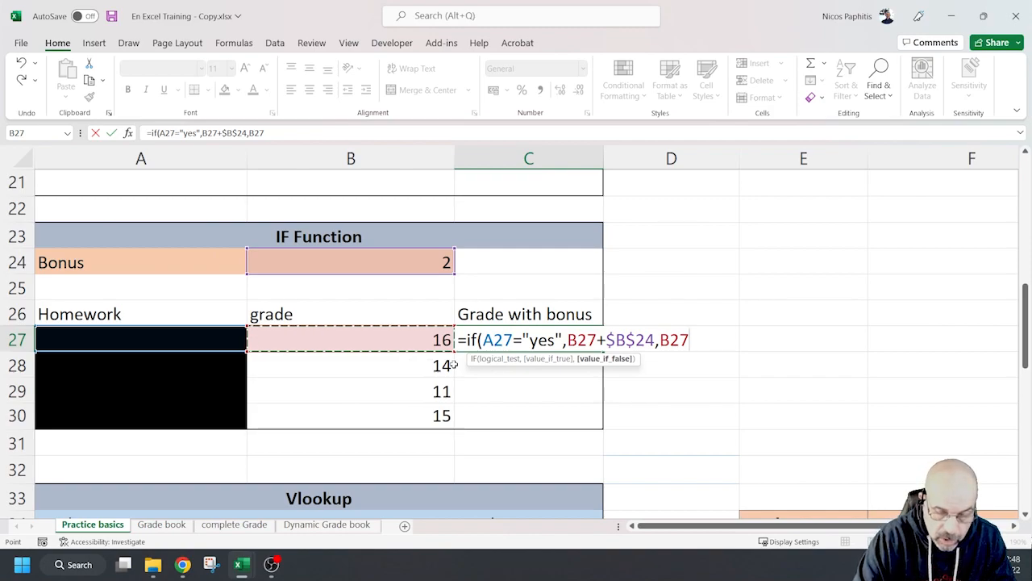
text())
key(Return)
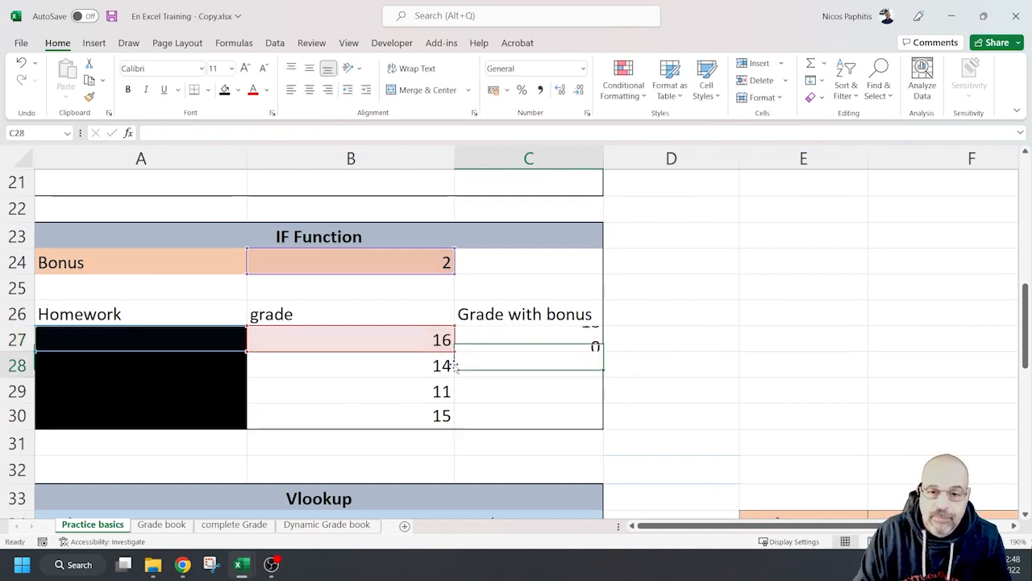
click(562, 328)
drag(602, 351, 606, 427)
Check the cell references in the C29 formula, including the absolute reference to the bonus cell
click(551, 392)
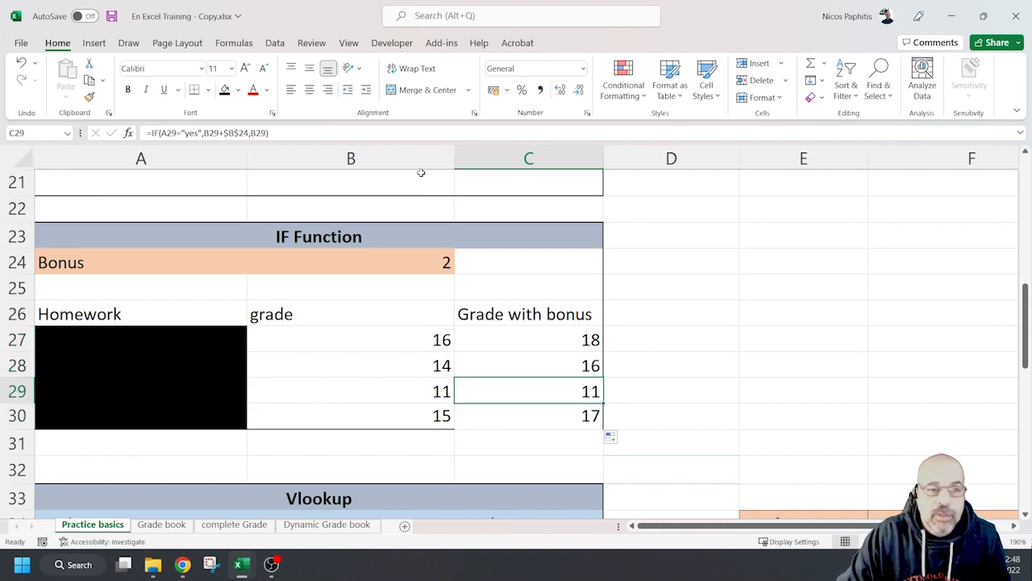
click(362, 131)
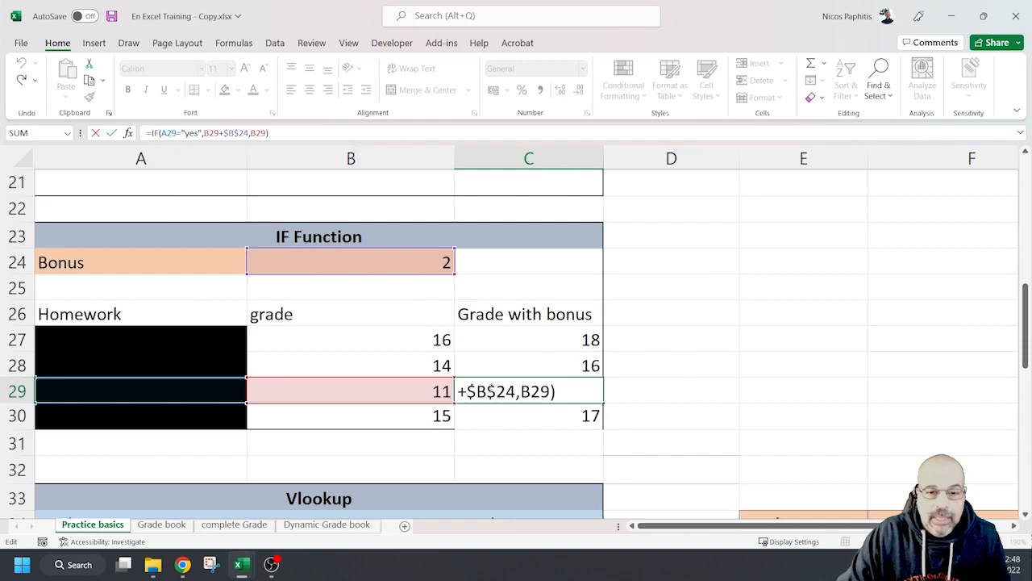
double_click(528, 391)
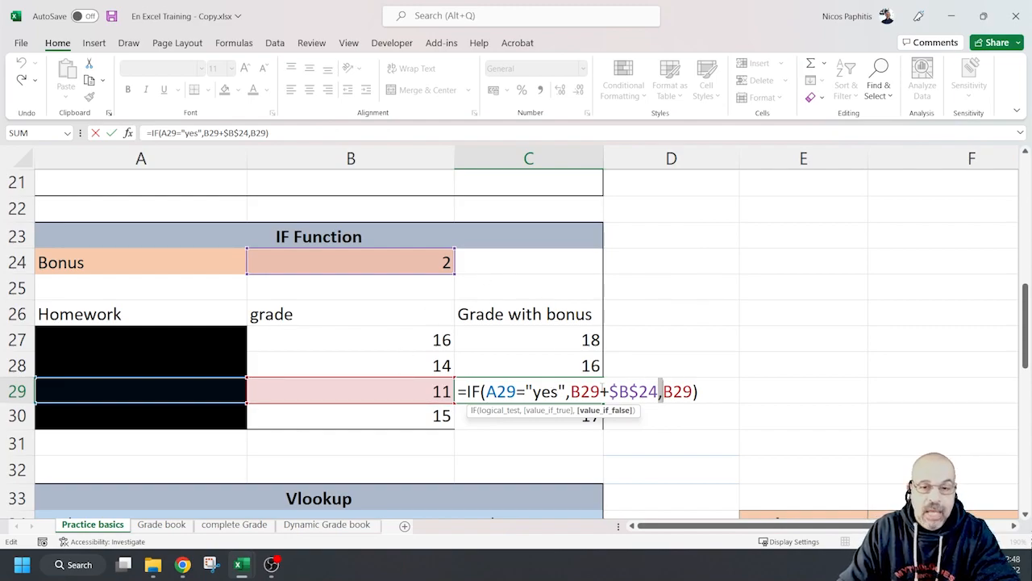
drag(650, 391, 609, 392)
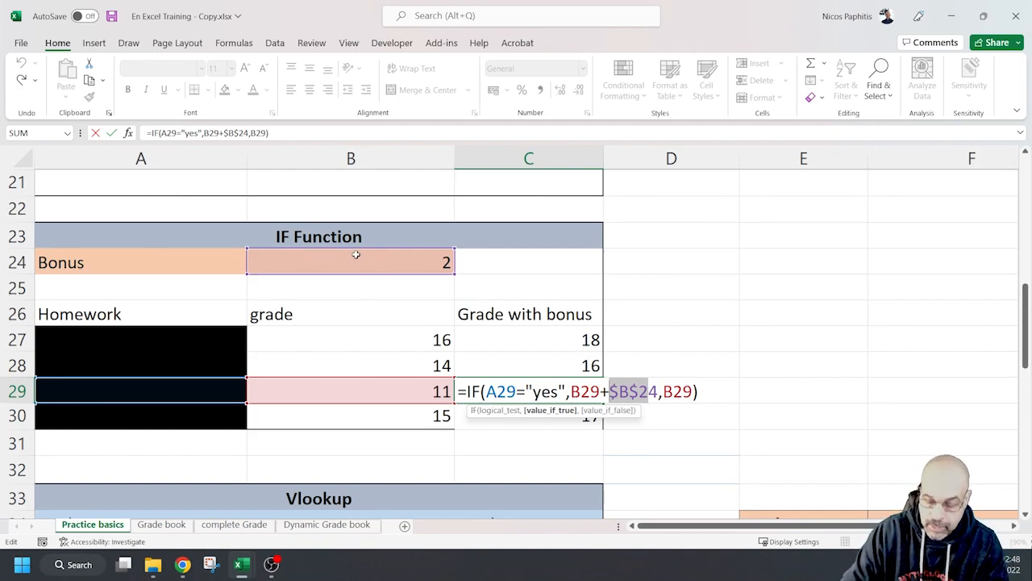
key(Return)
Remove the black fill from the Homework answers in A27:A30
drag(159, 333, 154, 417)
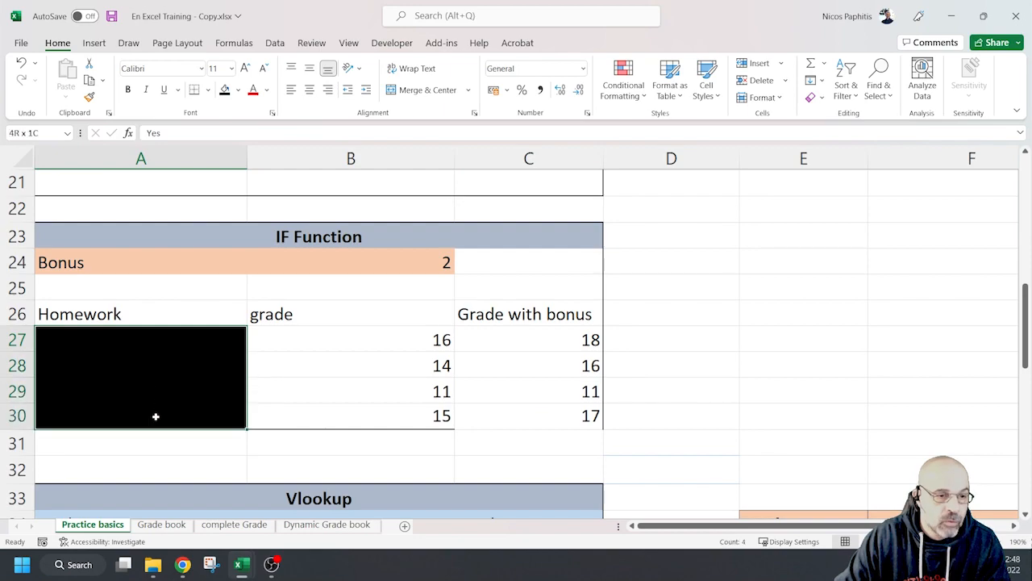
click(238, 89)
key(Escape)
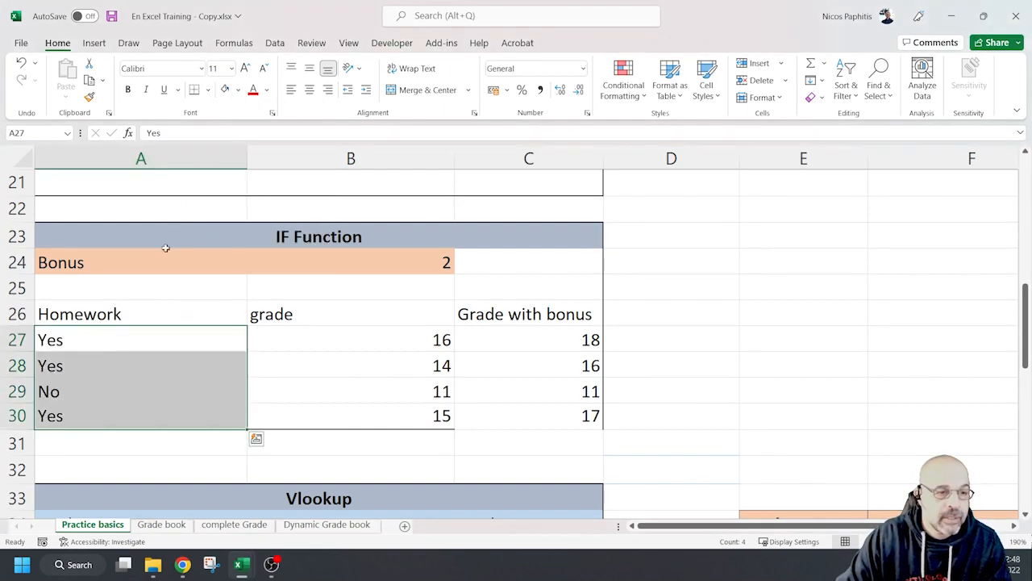
Compare the Homework answers and original grades in rows 27 to 29 with the Grade with bonus results
click(115, 340)
click(79, 373)
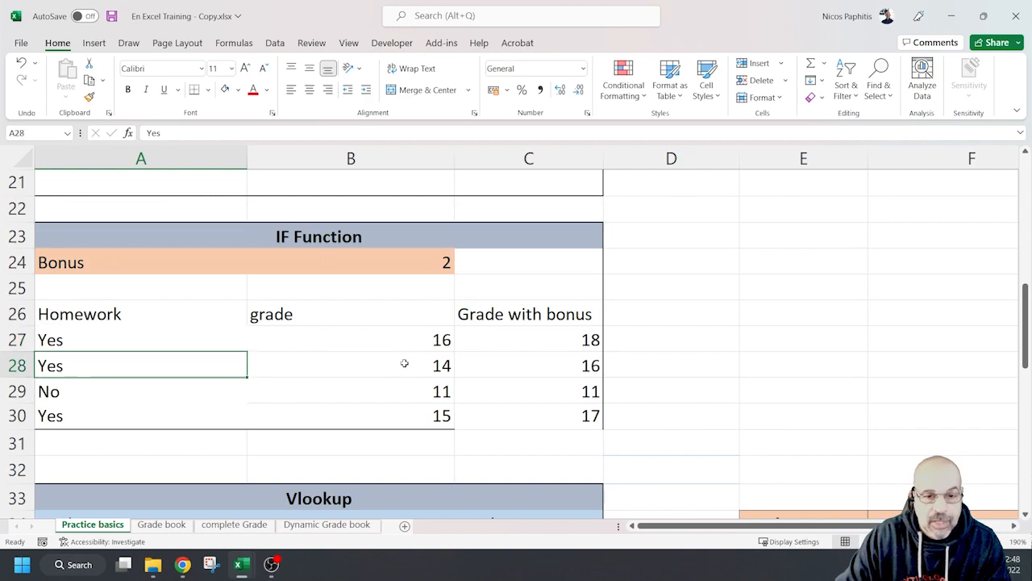
click(437, 366)
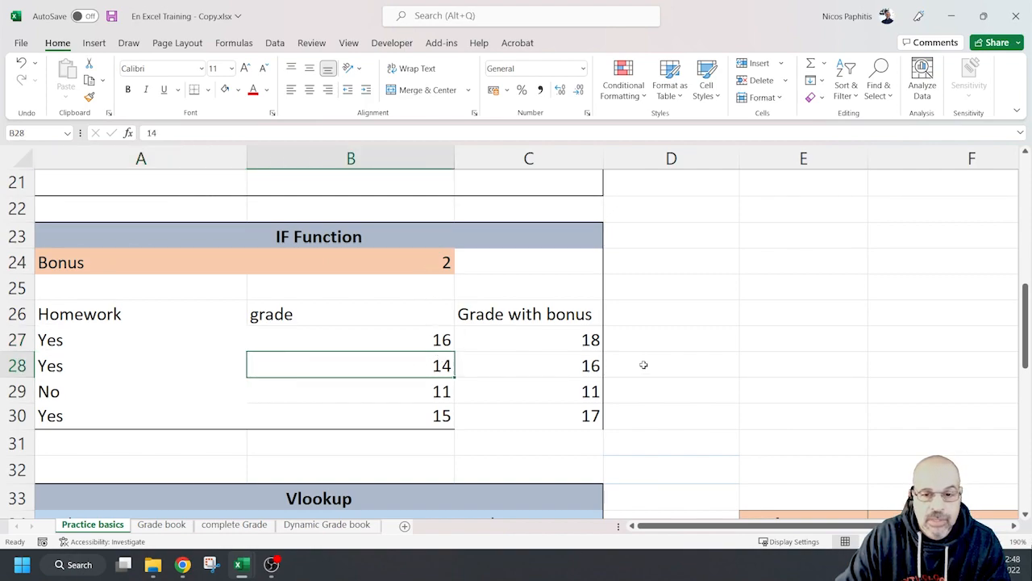
click(177, 392)
click(400, 388)
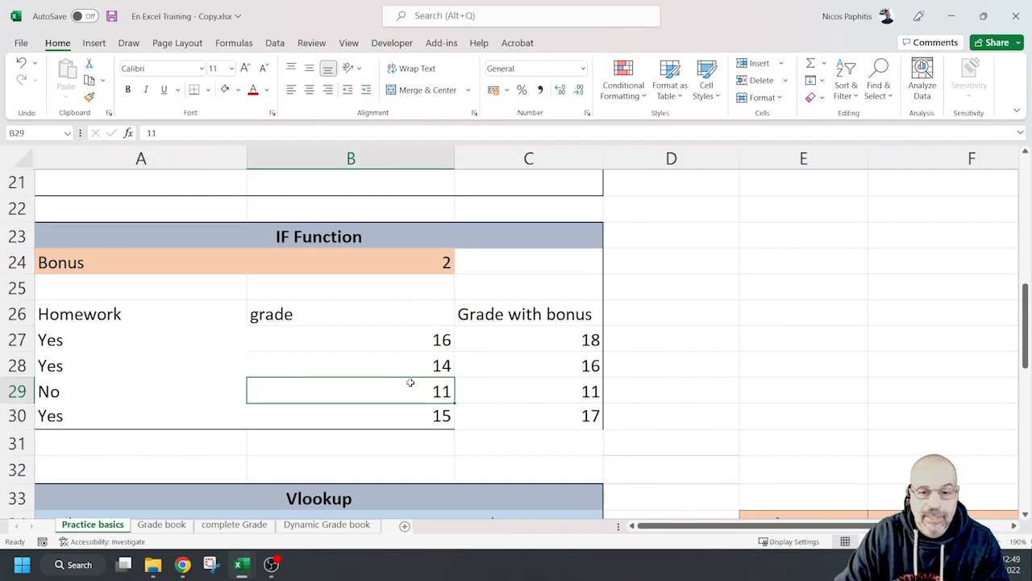
click(529, 388)
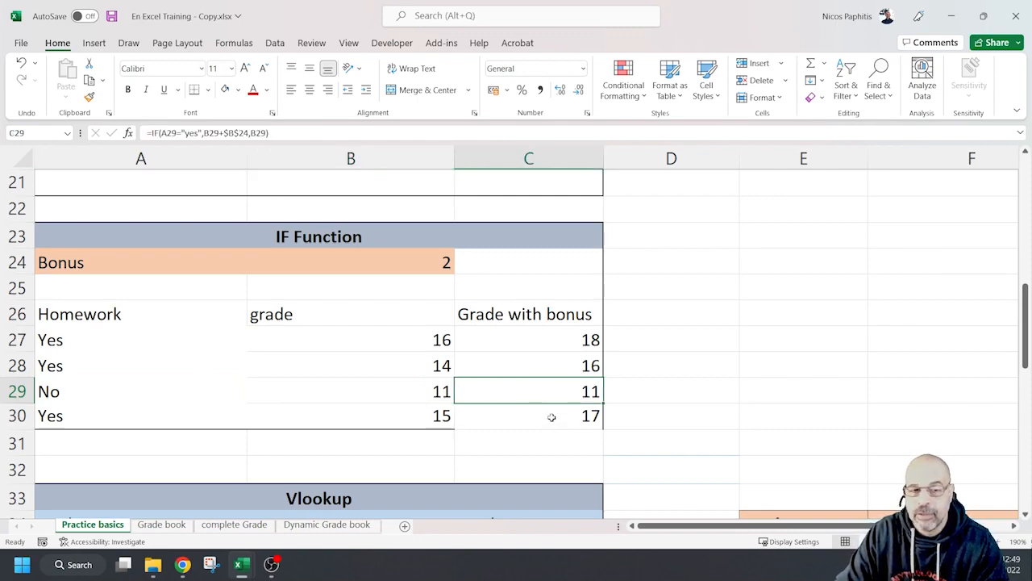
Set the bonus in B24 to 5
click(445, 267)
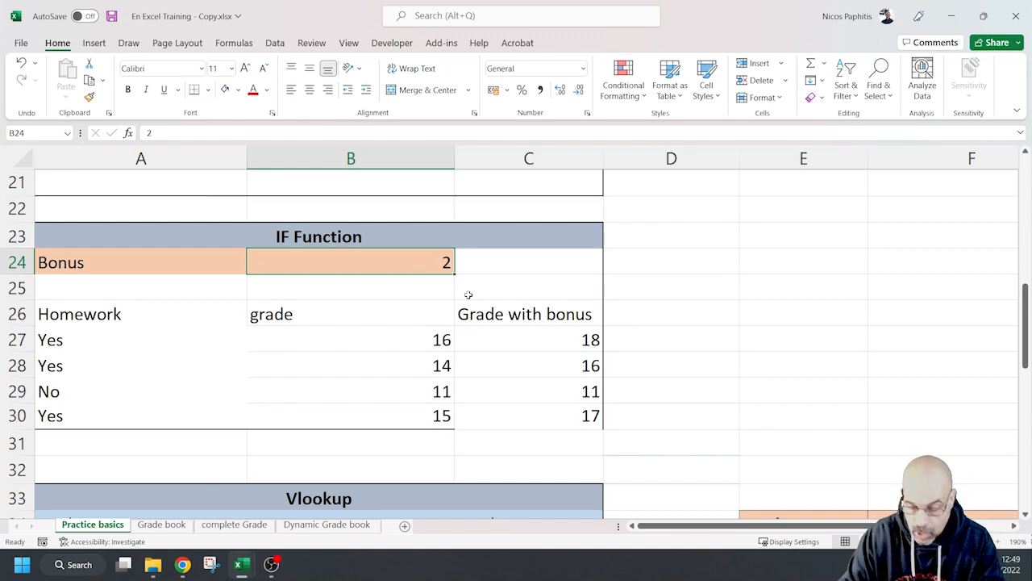
text(5)
key(Return)
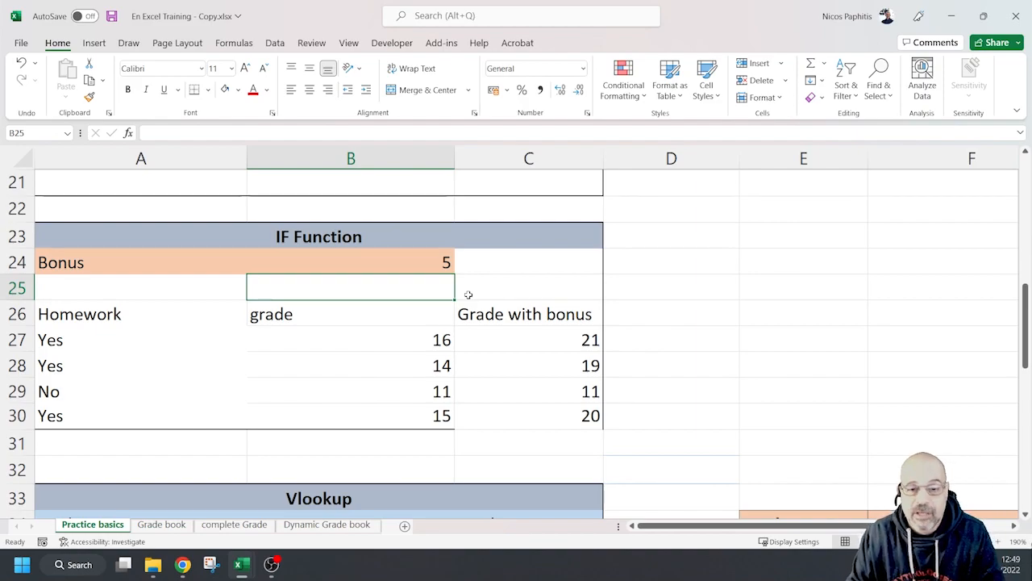
Examine the Vlookup section: the student percentages in column B and the Grade, Level and Description lookup table in E35:G38
scroll(468, 295, down, 4)
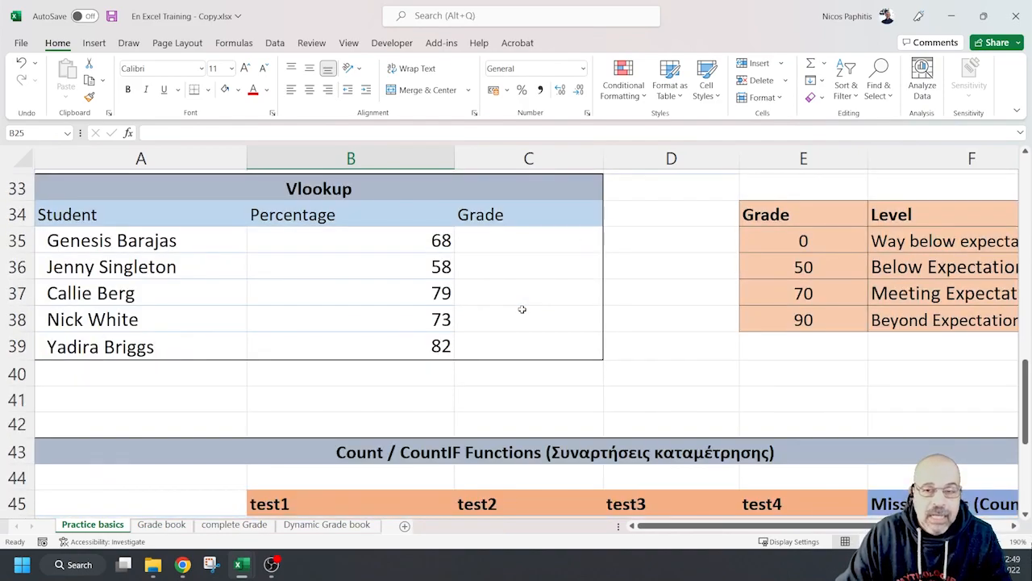
scroll(518, 307, up, 1)
ctrl+scroll(512, 308, down, 3)
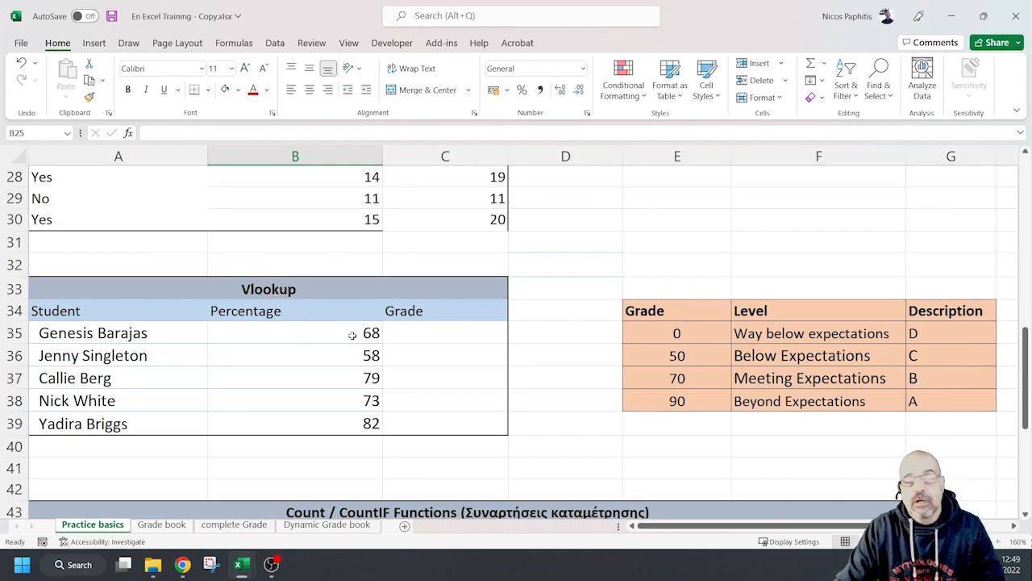
click(317, 333)
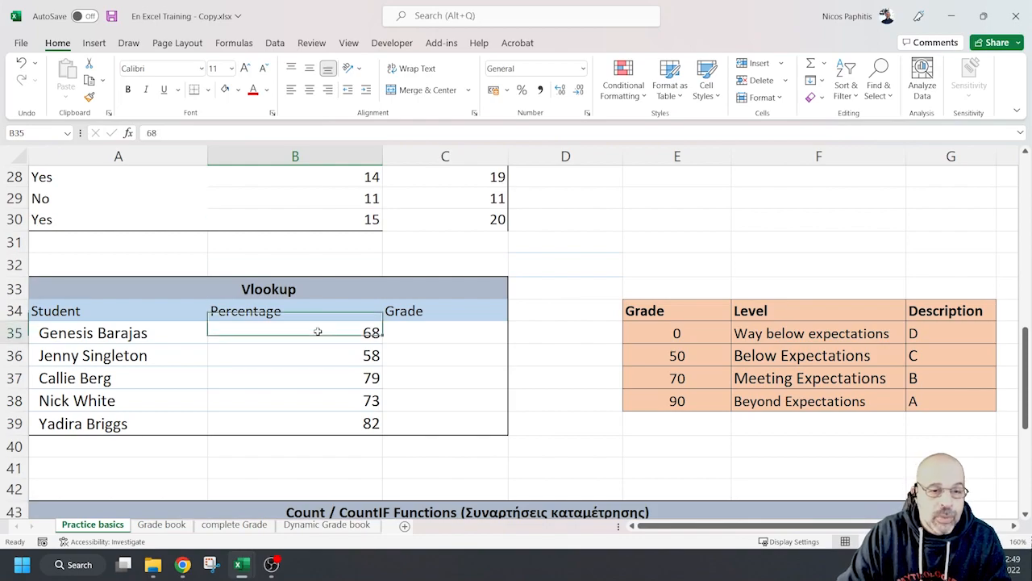
drag(676, 333, 914, 390)
click(347, 338)
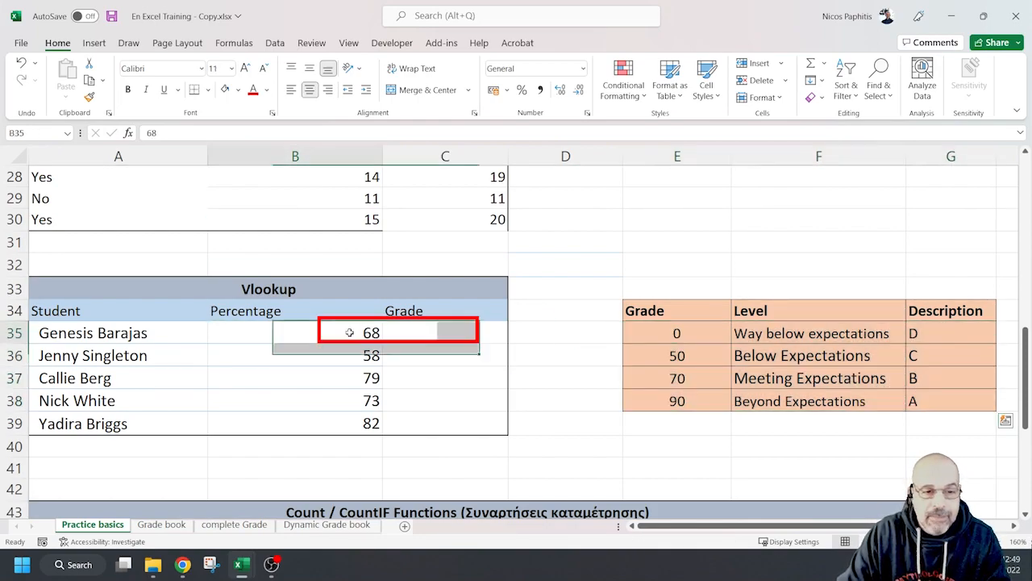
drag(626, 333, 669, 388)
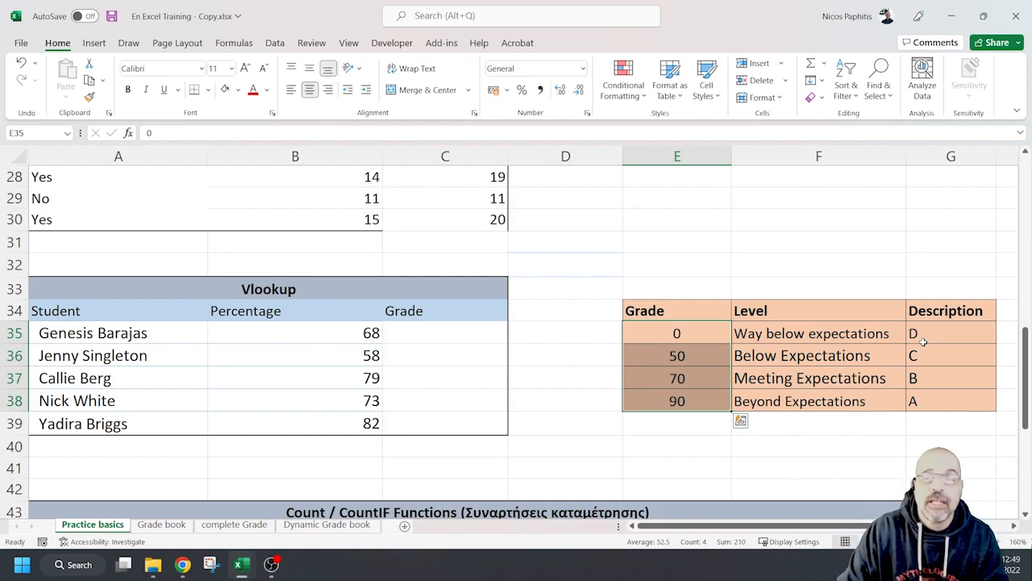
click(694, 337)
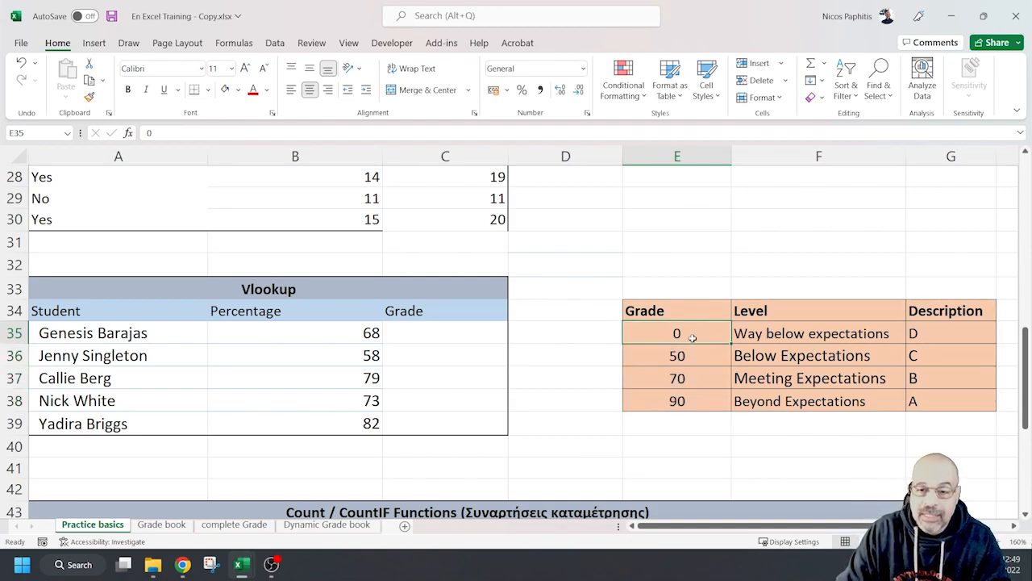
mouse_move(656, 332)
mouse_down()
mouse_move(815, 337)
mouse_move(940, 402)
mouse_up()
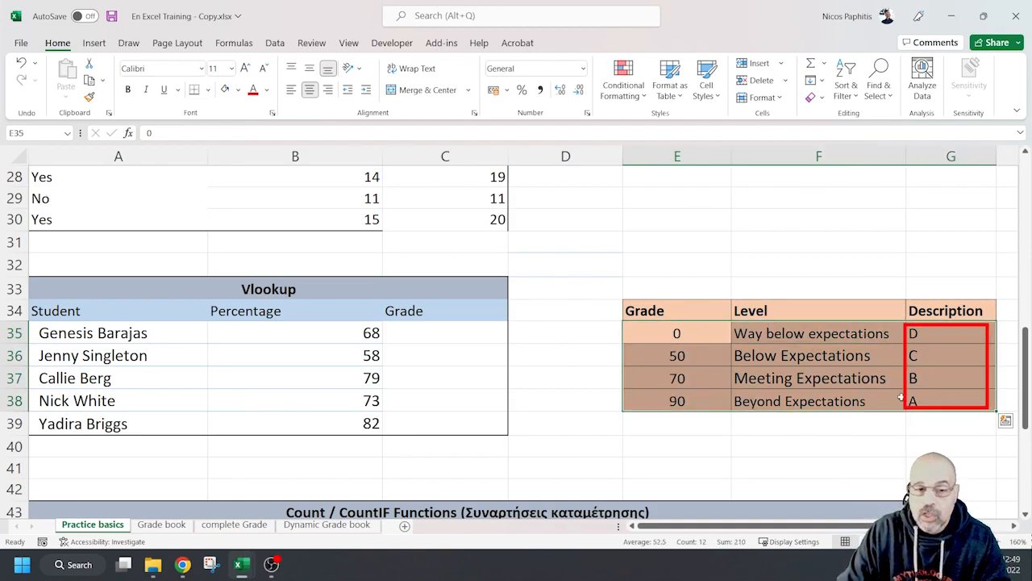
click(810, 337)
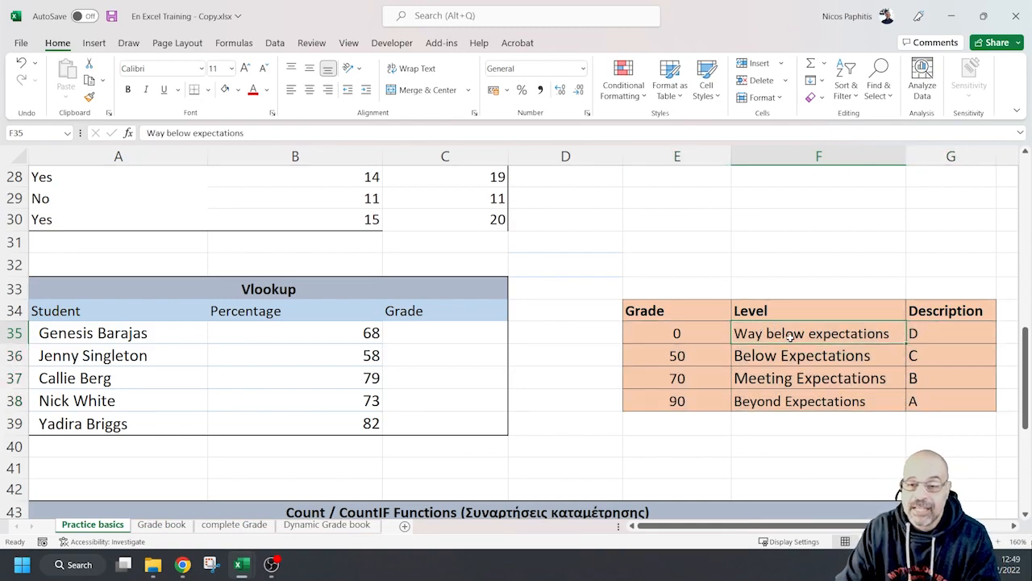
click(784, 383)
click(954, 381)
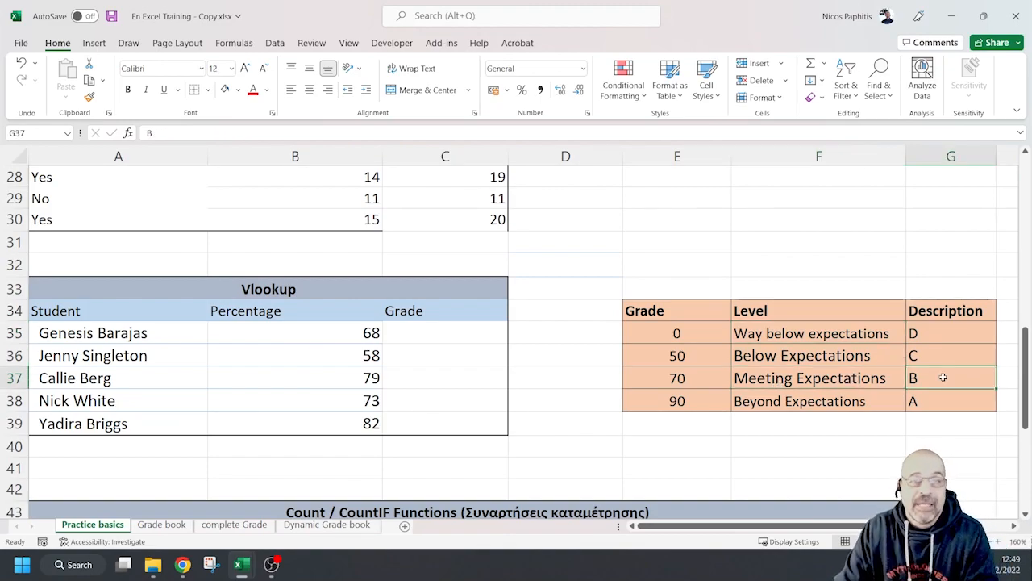
Start a VLOOKUP formula in C35 with B35 as the lookup value and E35:G38 as the table array
click(440, 333)
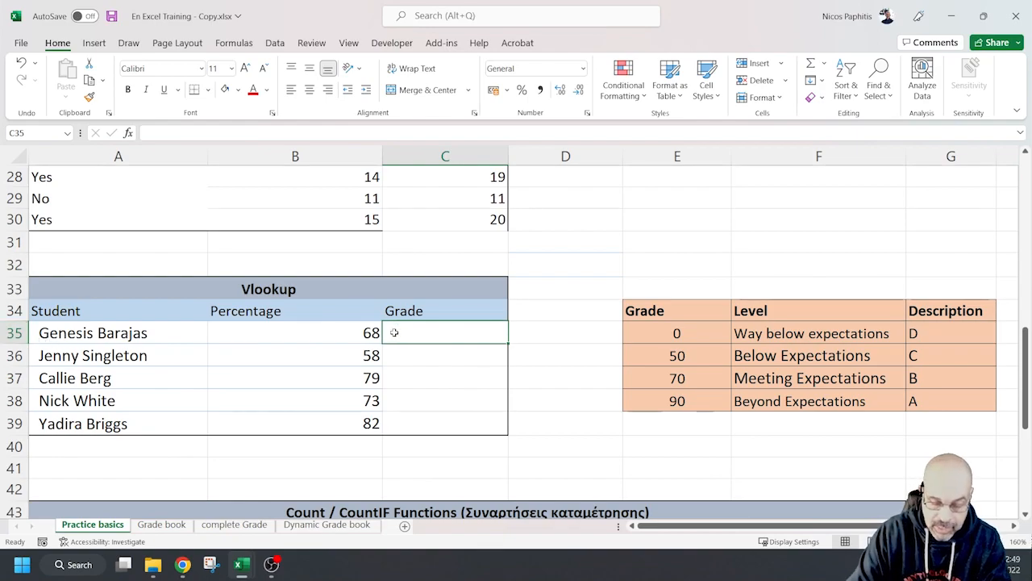
text(=vlo)
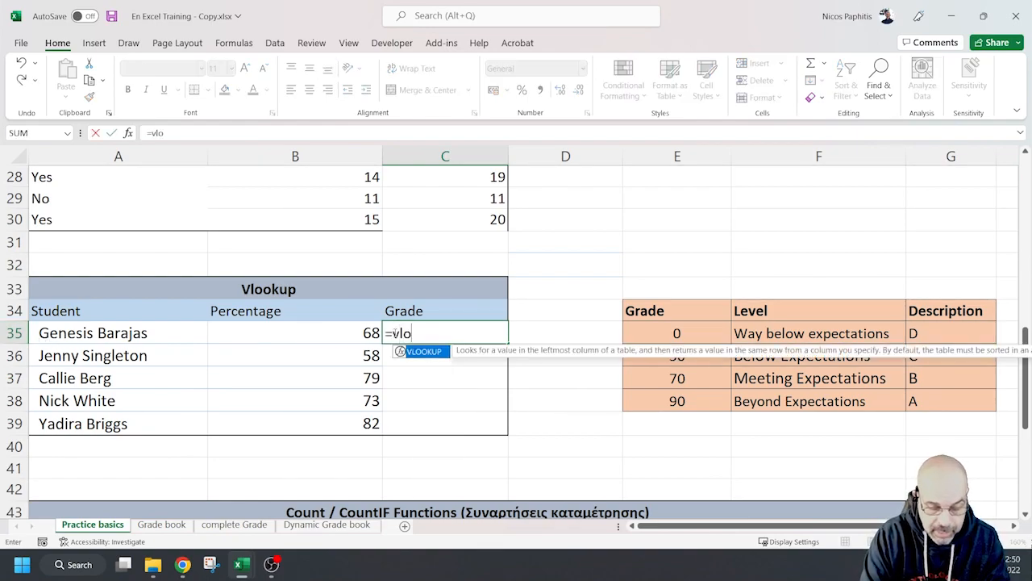
text(okup()
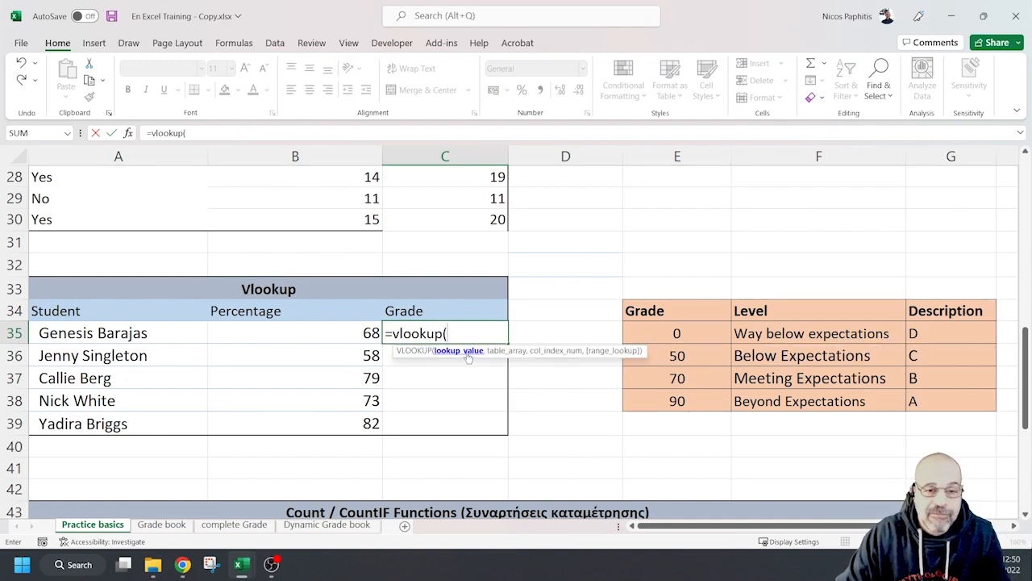
click(340, 331)
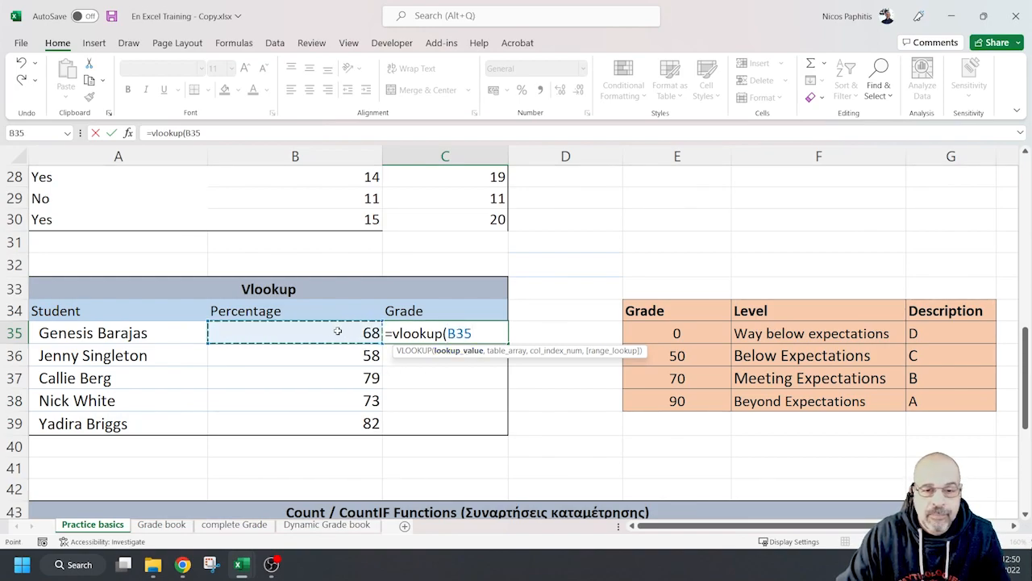
text(,)
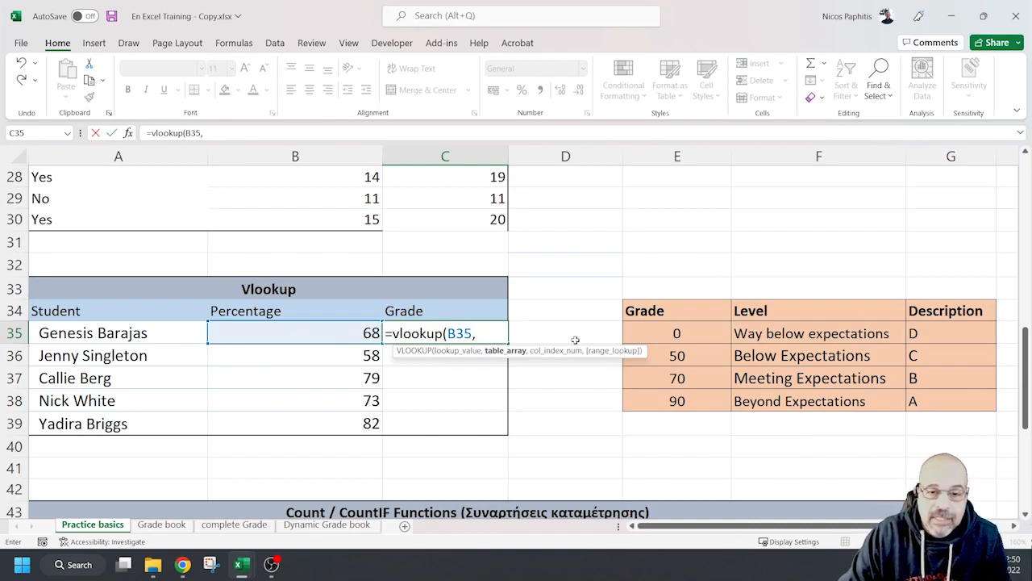
drag(677, 332, 914, 399)
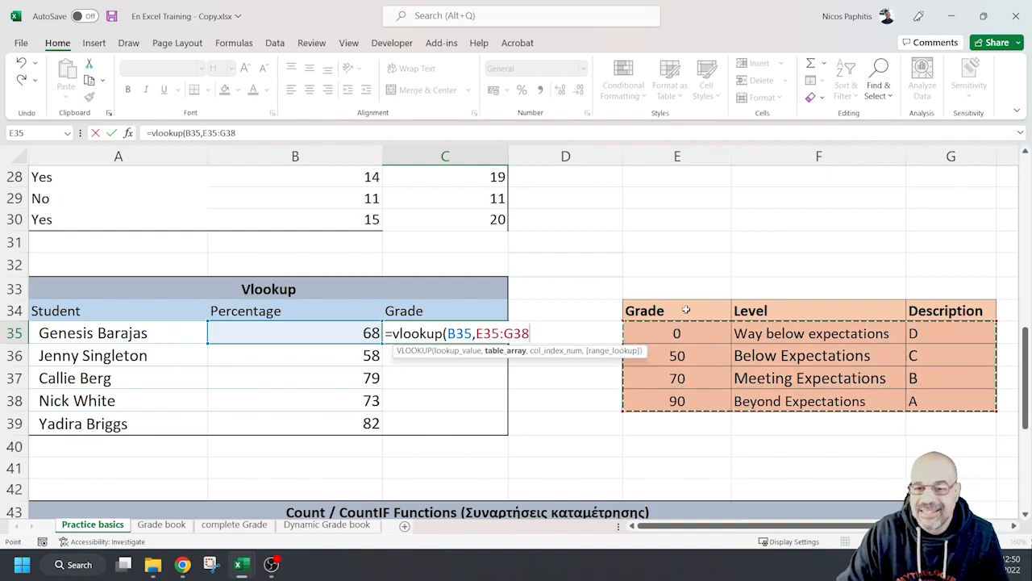
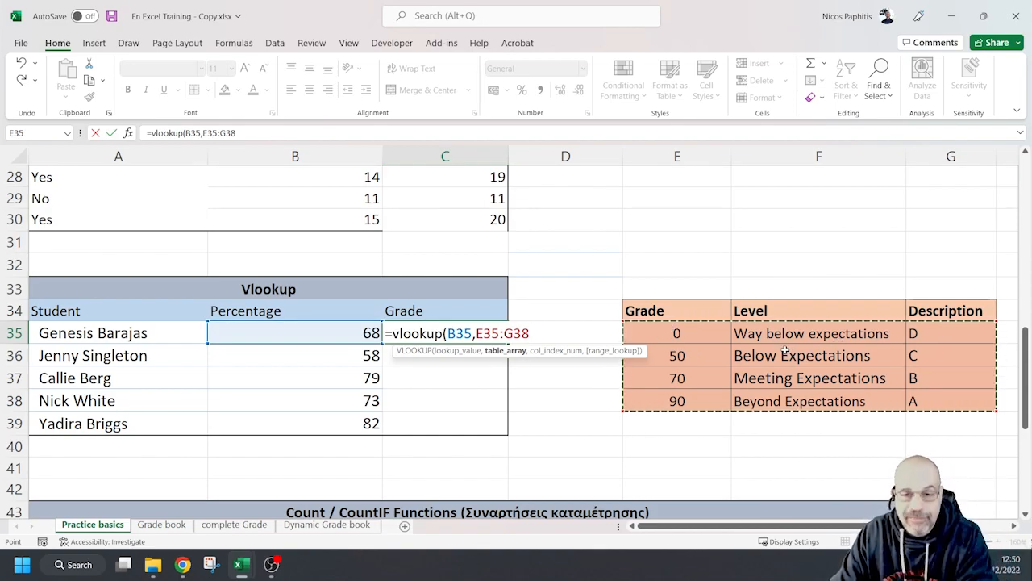
Lock the table array as $E$35:$G$38 and complete the C35 formula with column index 3 and TRUE for approximate match
drag(484, 333, 529, 333)
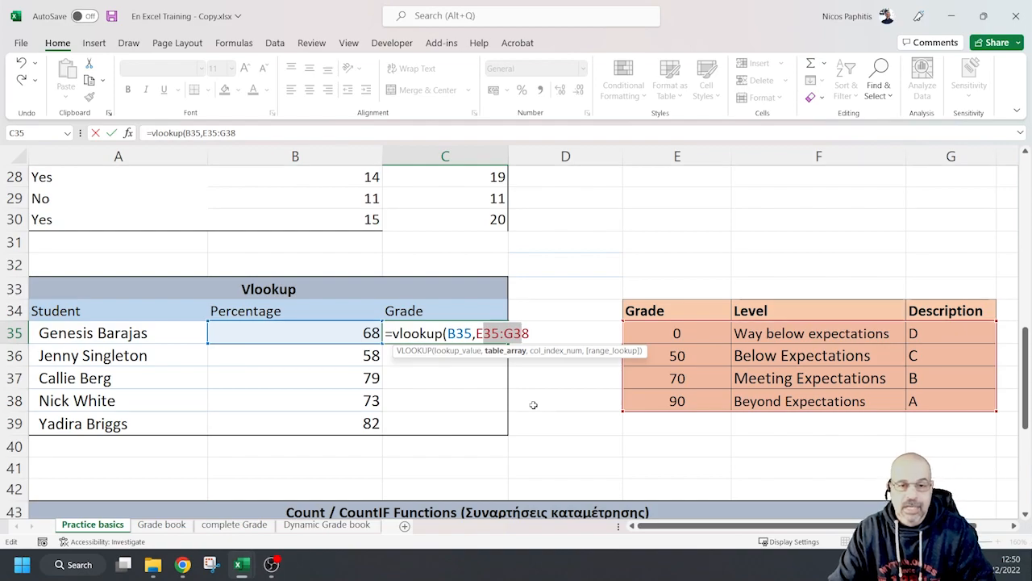
key(F4)
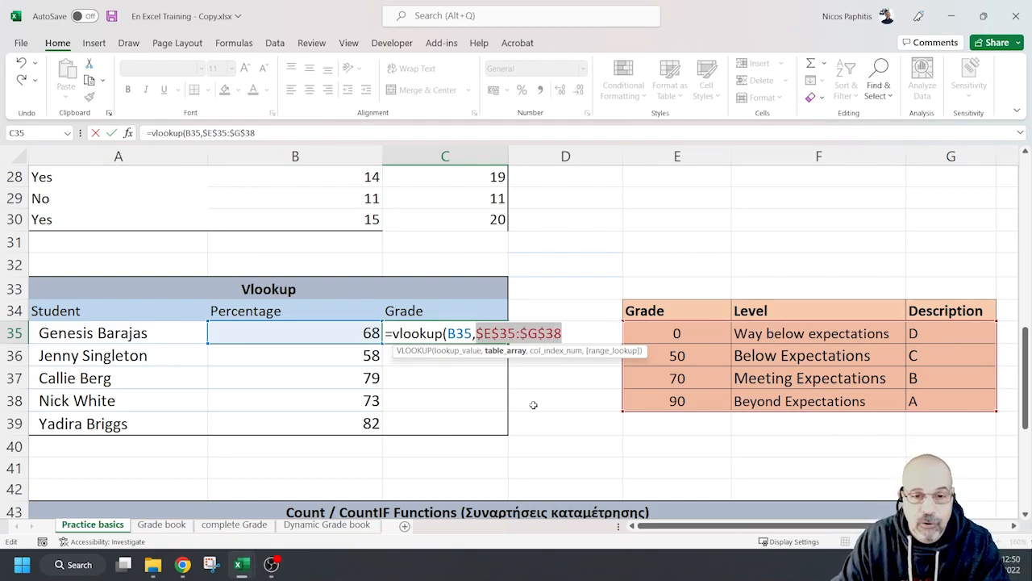
text(,)
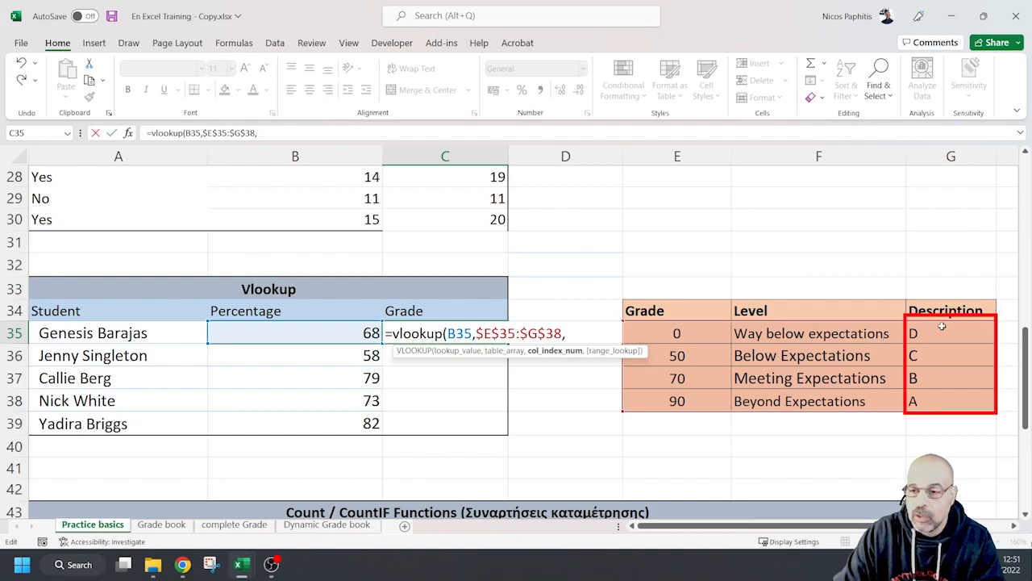
text(3,true)
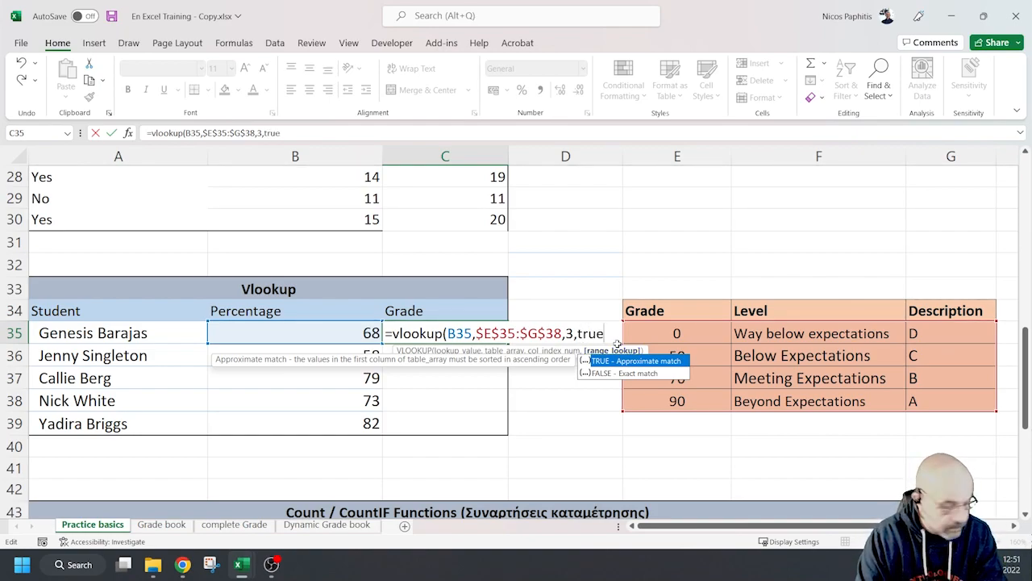
text())
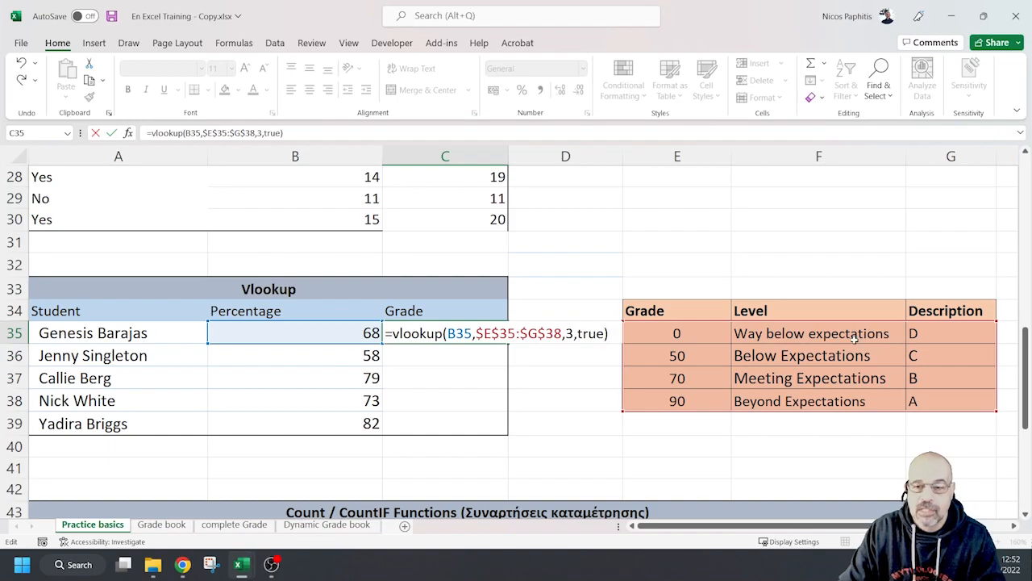
key(Return)
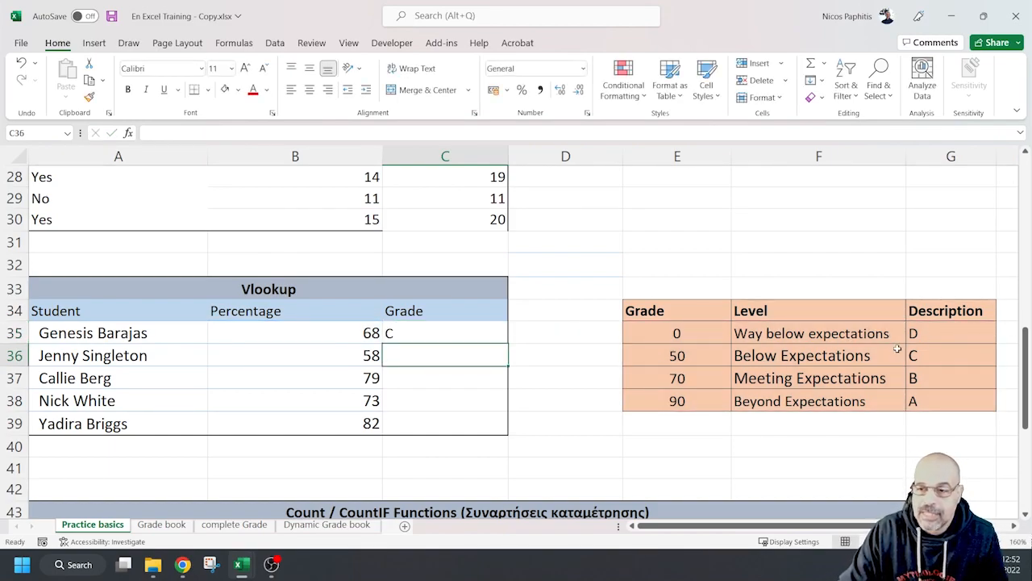
Fill the C35 VLOOKUP formula down through C39 and check the copied formula in C38
click(426, 338)
double_click(509, 344)
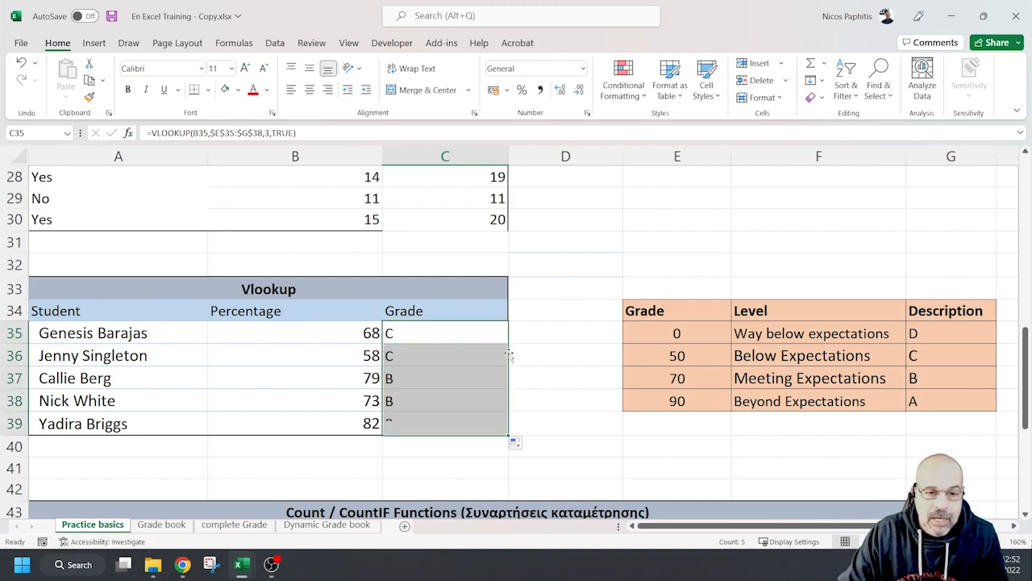
click(451, 391)
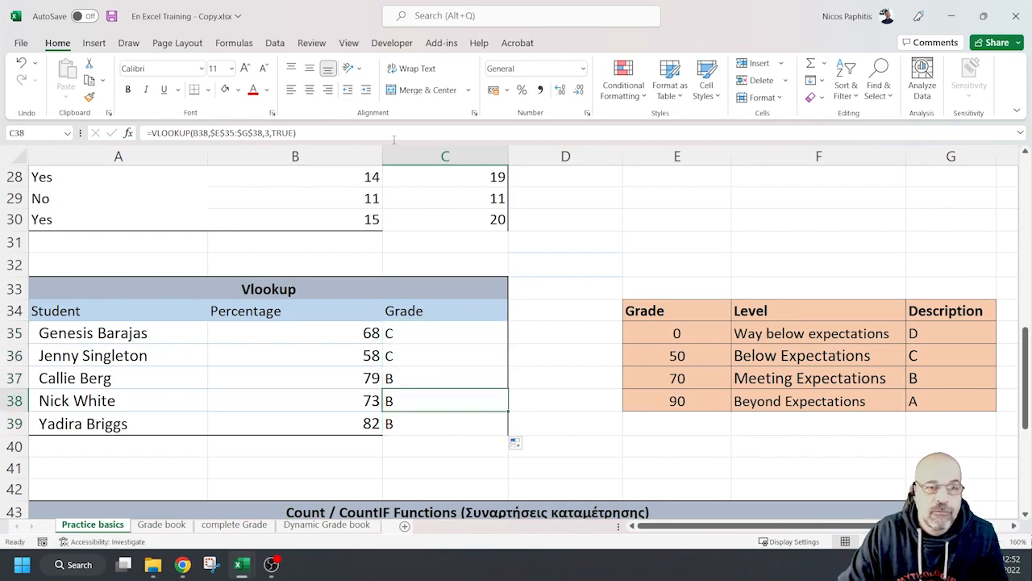
click(395, 132)
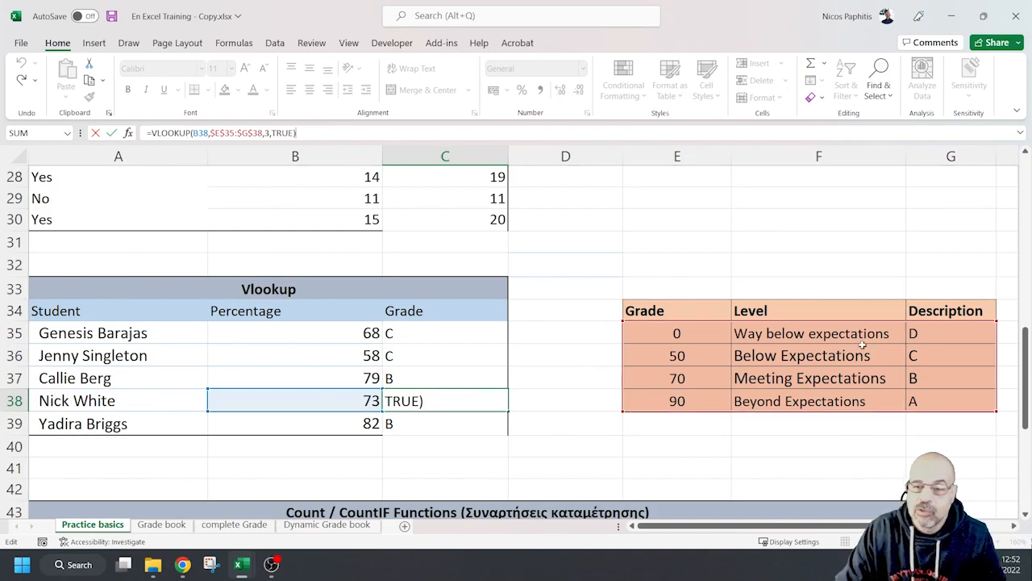
key(ctrl+Return)
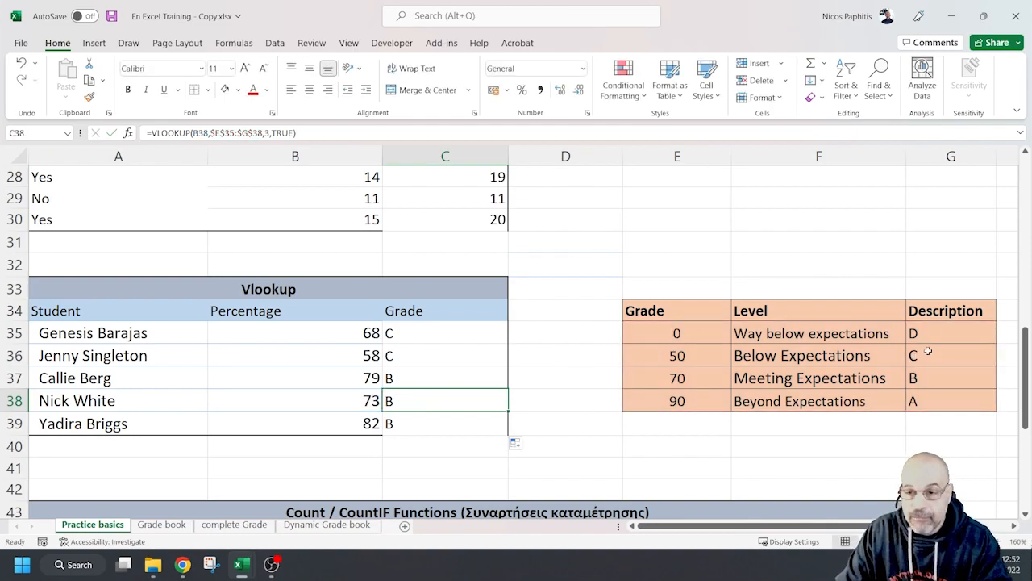
Change the column index in the C35 VLOOKUP formula to 2 so it returns the Level text
click(818, 333)
drag(817, 331, 806, 391)
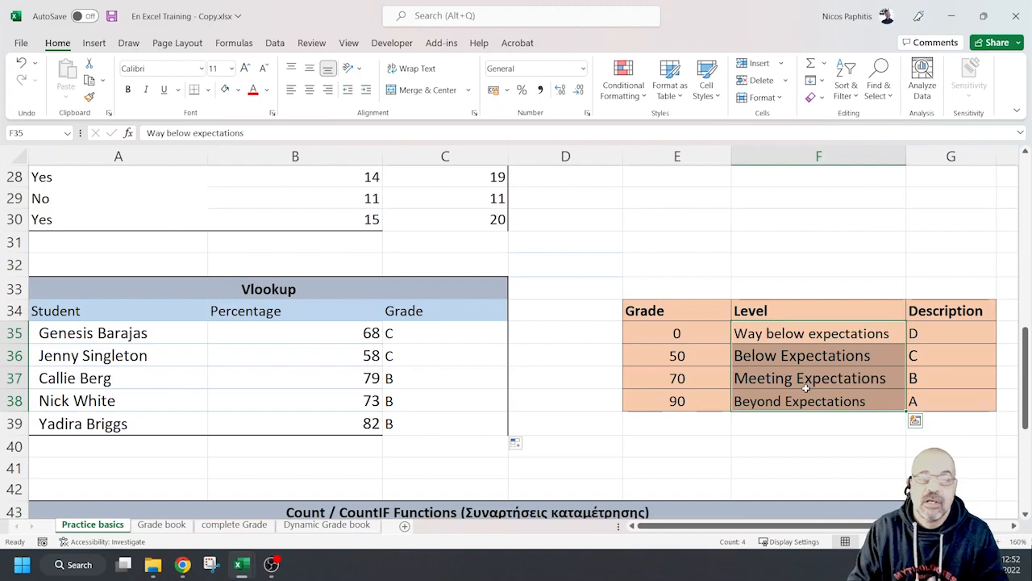
click(932, 336)
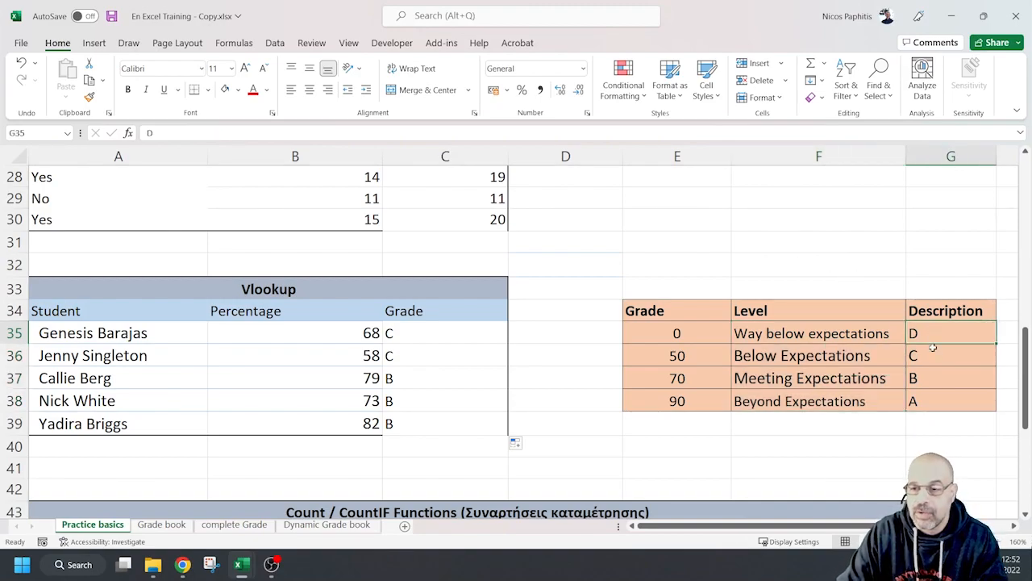
click(436, 332)
key(F2)
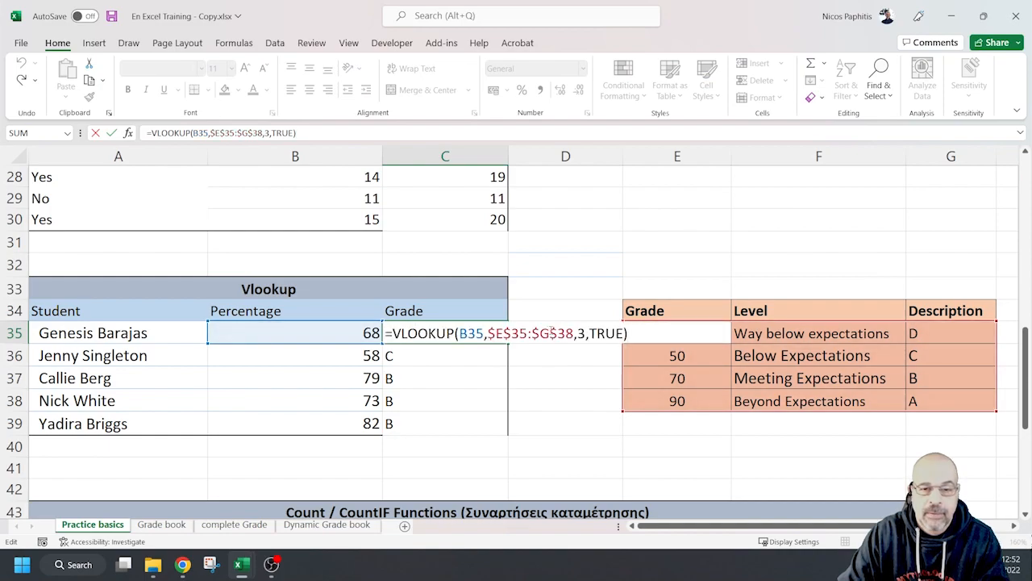
click(584, 333)
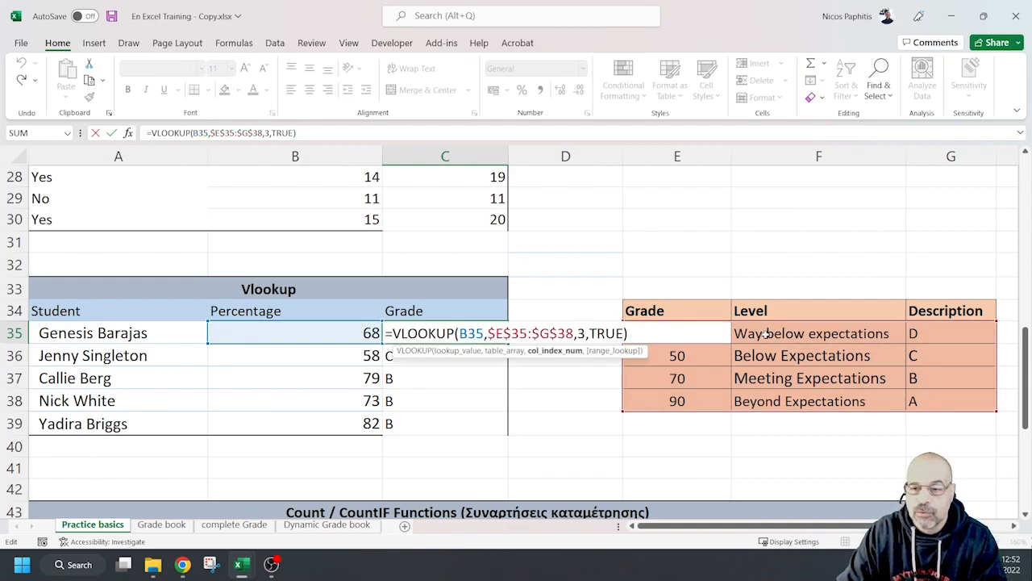
key(BackSpace)
text(2)
key(Return)
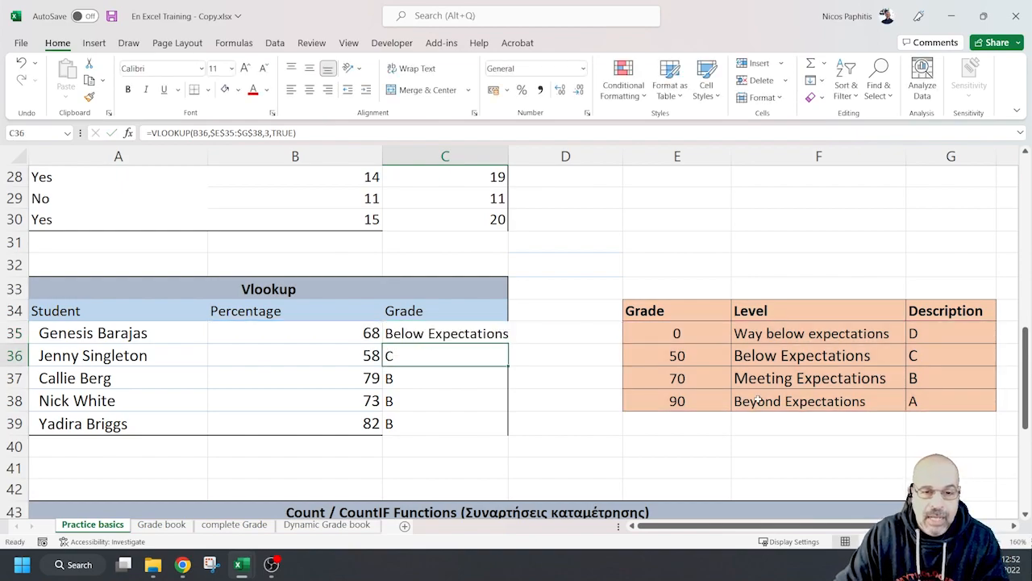
Fill the revised C35 formula down through C39 and compare the results with the Level entries in F35:F38
click(478, 333)
drag(507, 346, 502, 435)
drag(828, 333, 815, 394)
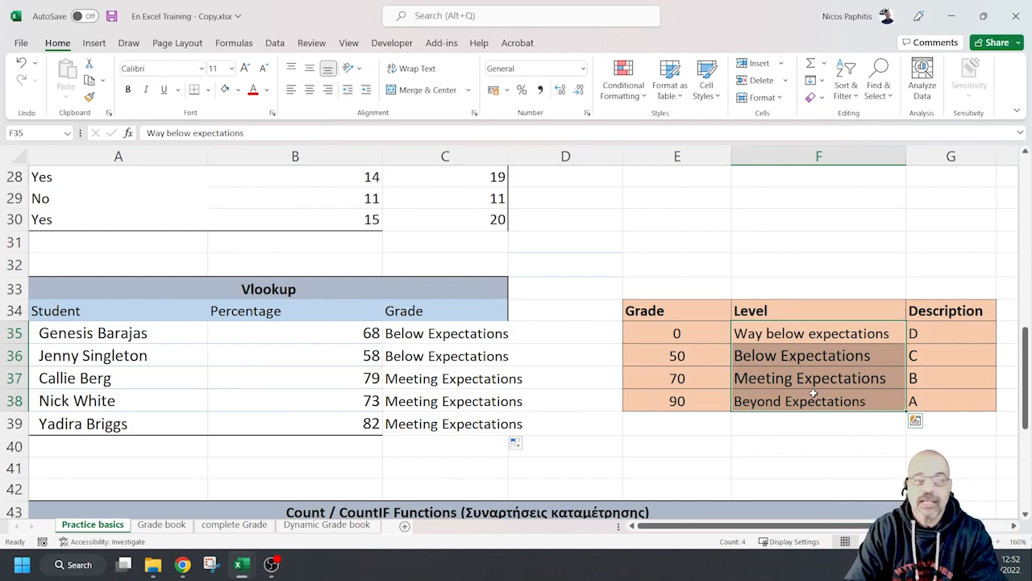
Clear the Missed tests formulas in F46:F52 and the student count formulas in B54:E54 of the Count / CountIF section
scroll(623, 280, down, 5)
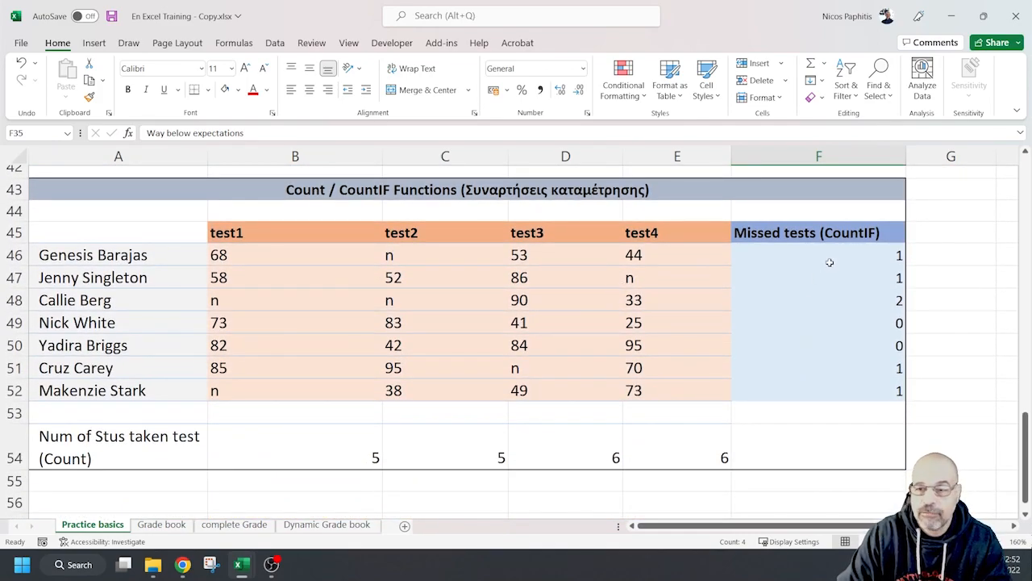
drag(827, 255, 855, 387)
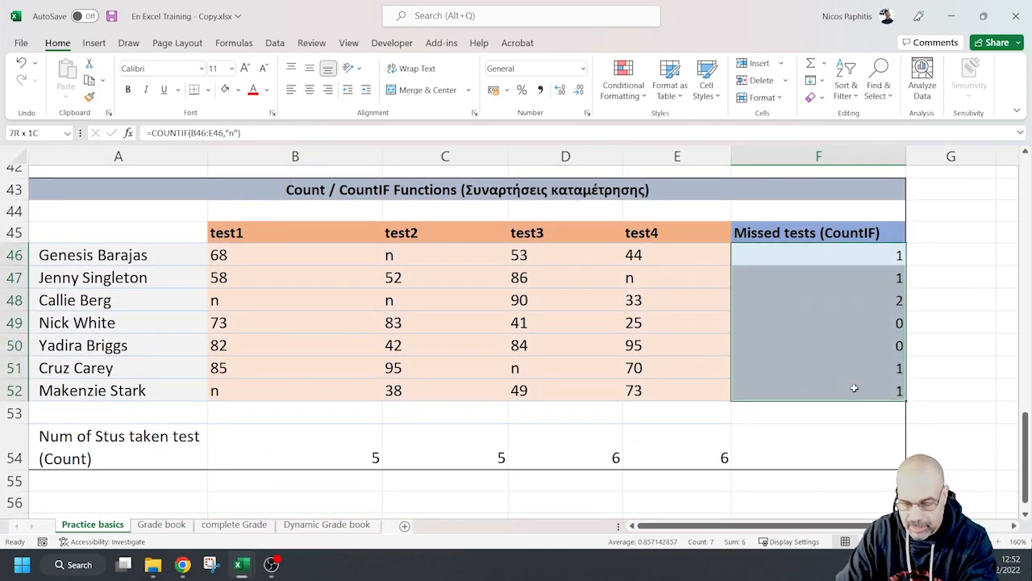
key(Delete)
drag(726, 449, 266, 452)
key(Delete)
click(839, 346)
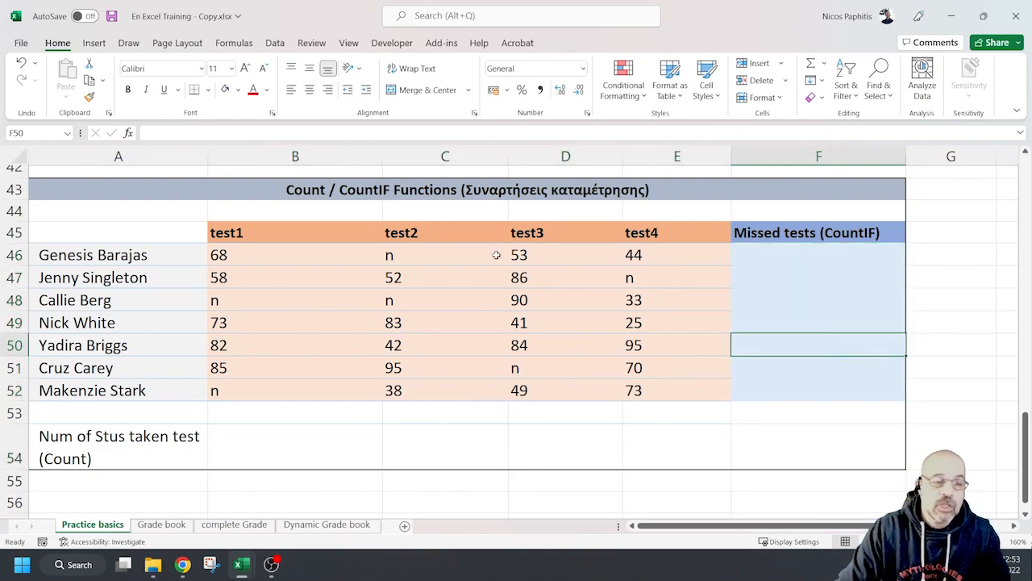
Examine the test1 to test4 columns and the "n" entries marking missed tests in rows 47 and 48
click(270, 233)
click(424, 232)
click(605, 229)
click(636, 233)
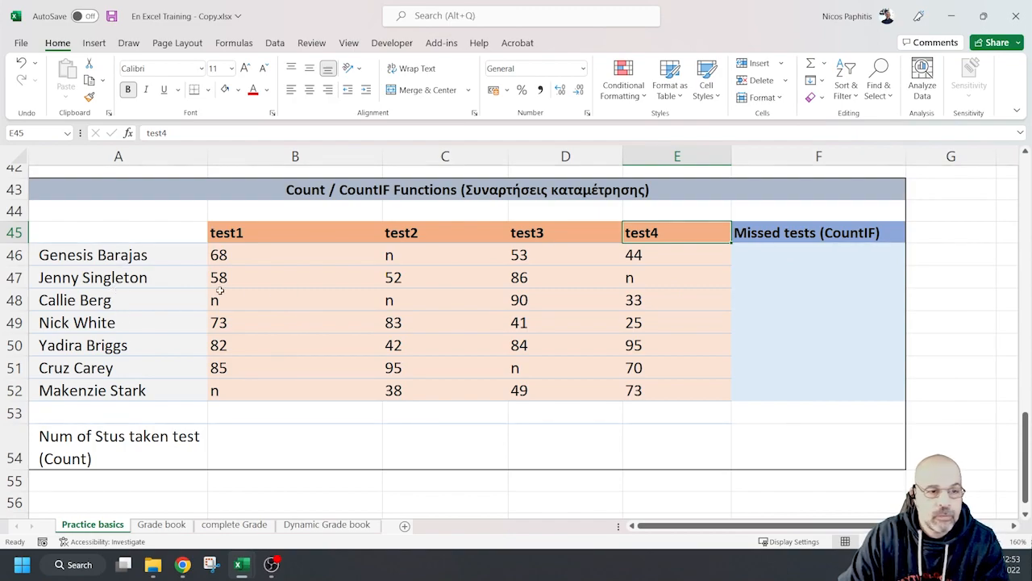
drag(72, 278, 643, 271)
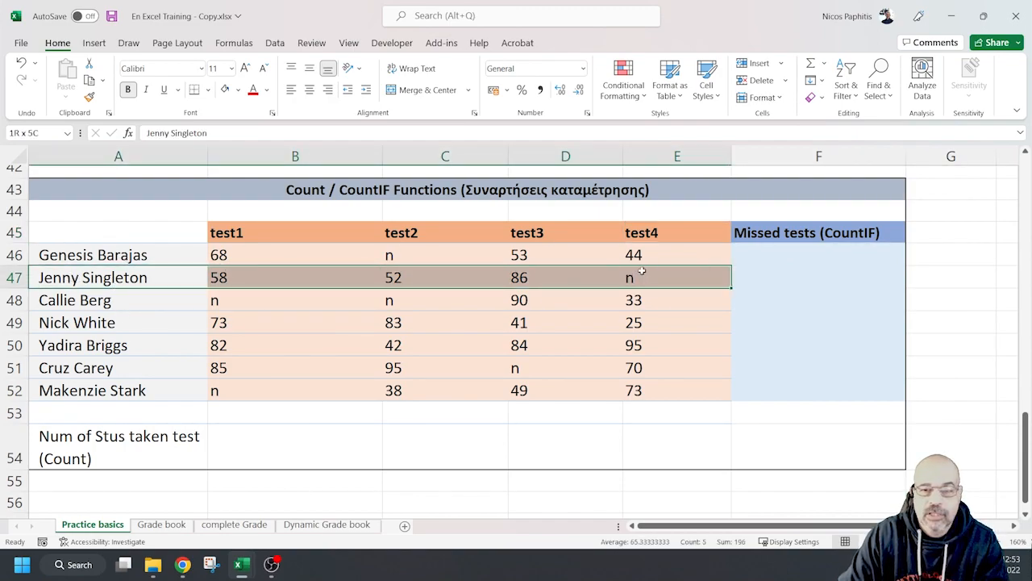
click(643, 277)
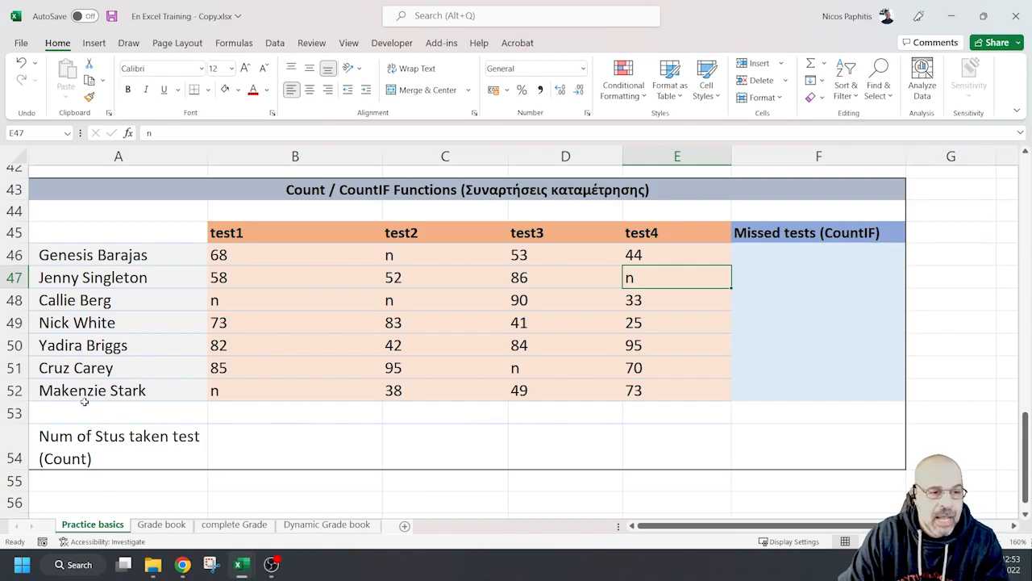
drag(78, 305, 613, 297)
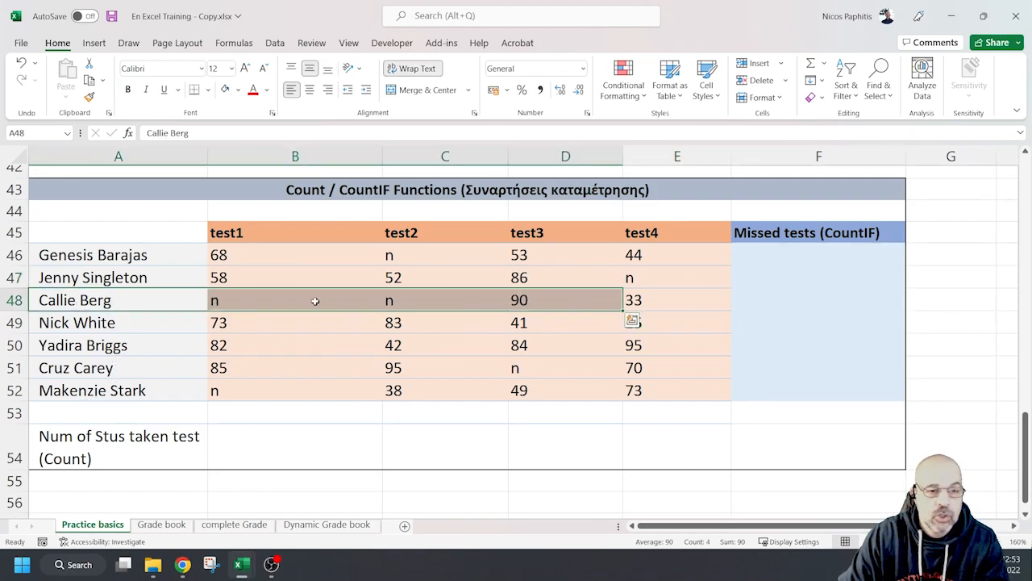
click(341, 298)
click(395, 300)
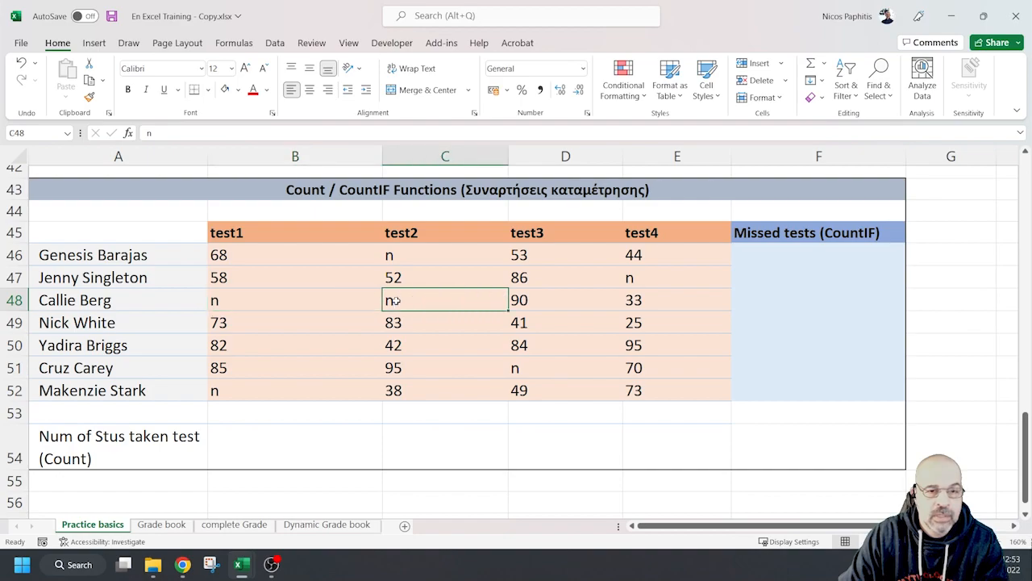
click(782, 253)
click(255, 415)
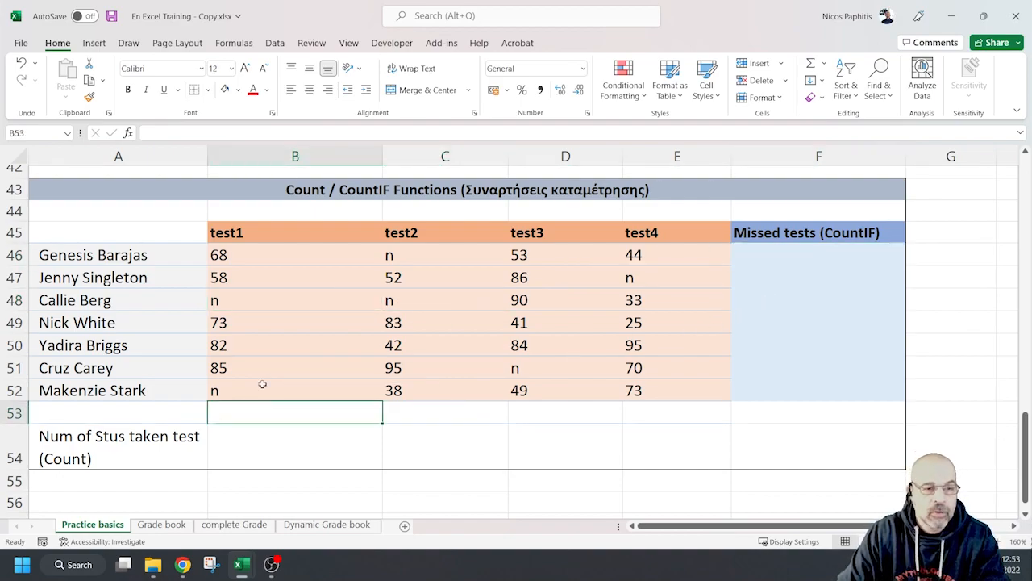
Enter =COUNT(B46:B52) in B54 to count the students who took test1
click(249, 444)
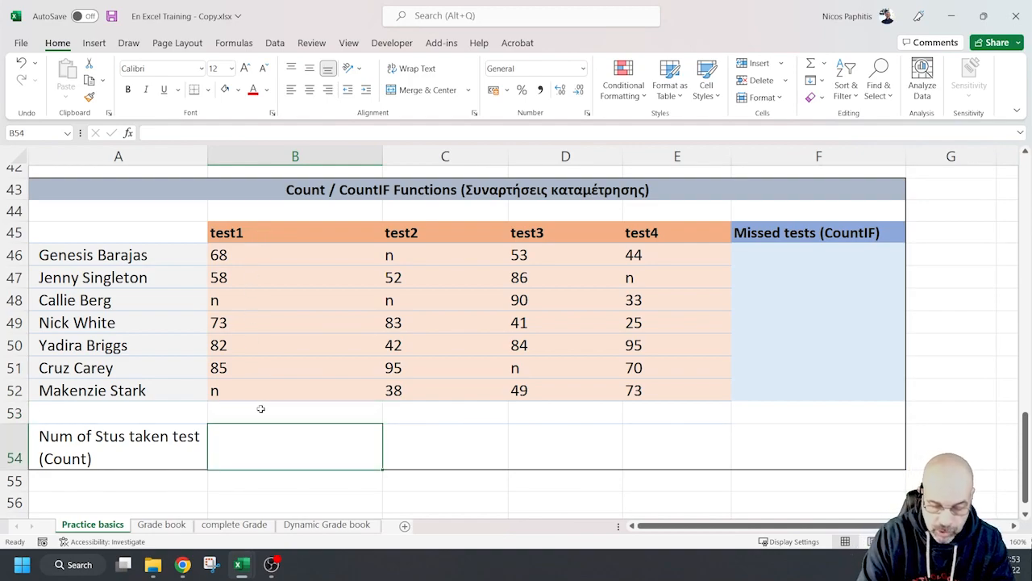
text(=count)
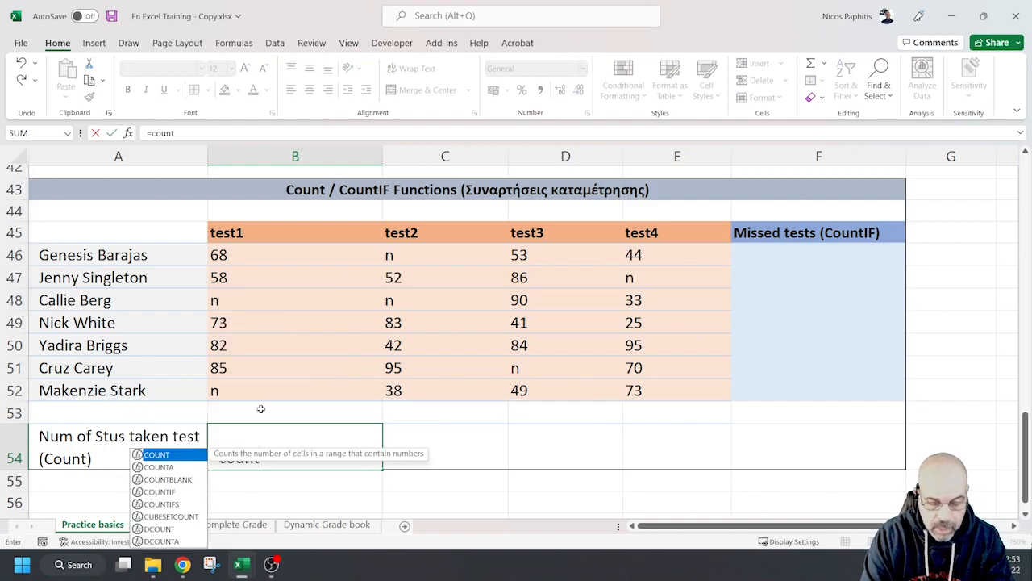
text(()
drag(299, 255, 305, 393)
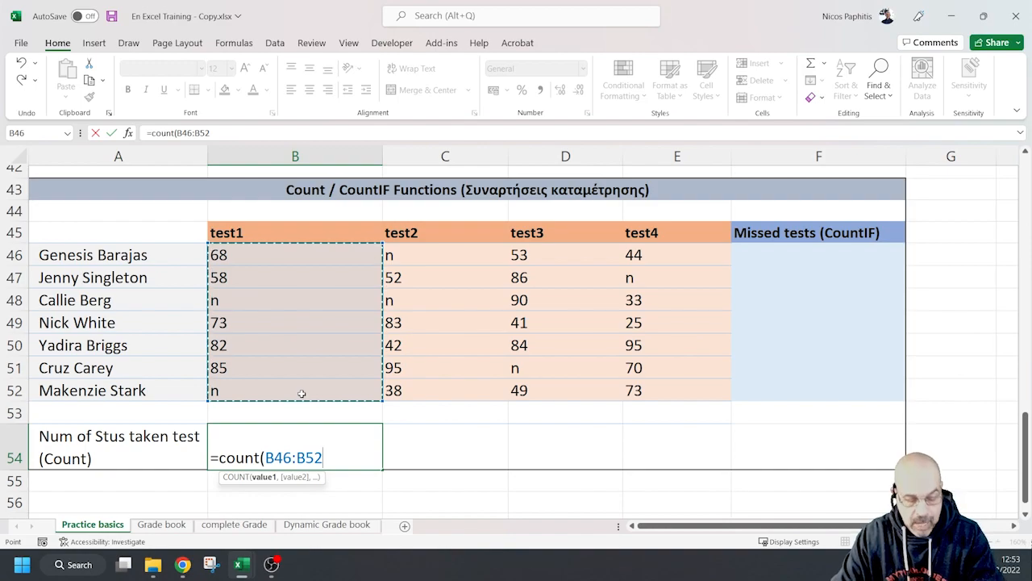
text())
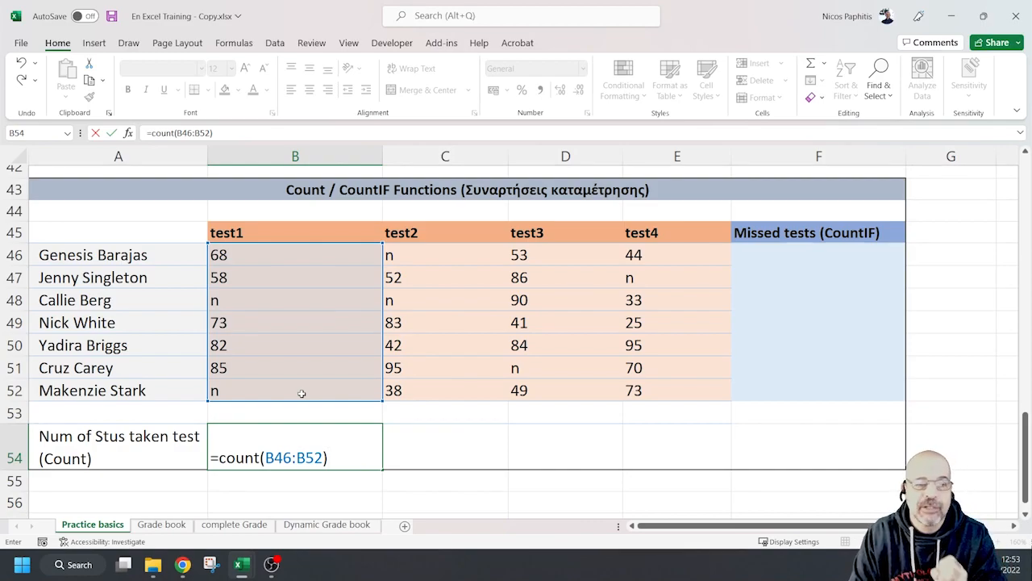
key(Return)
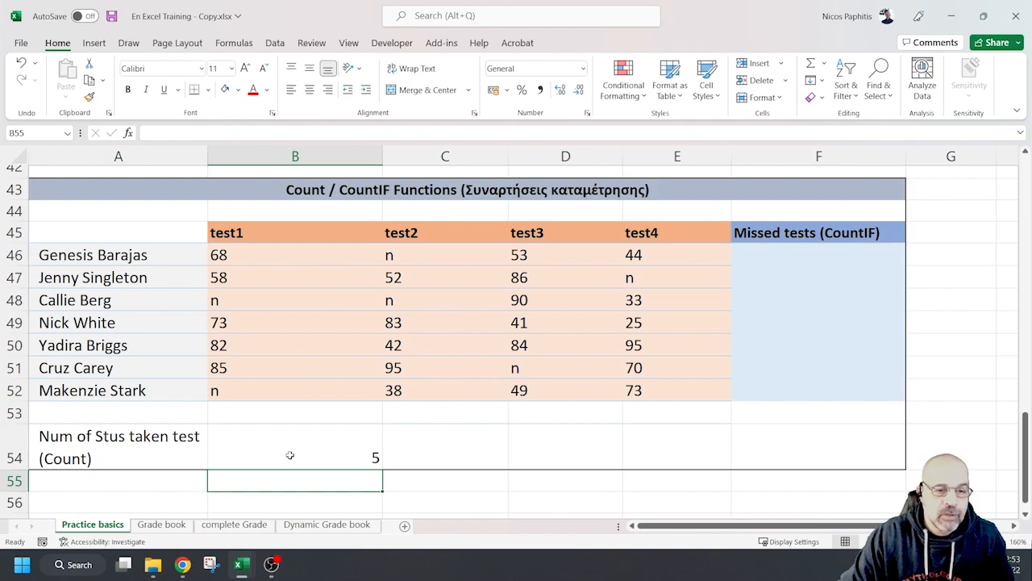
Compare the numeric scores and the "n" entries in the test1 column with the COUNT formula in B54
key(Up)
click(276, 260)
click(251, 281)
click(222, 327)
click(221, 348)
click(222, 370)
click(228, 301)
click(240, 376)
click(242, 392)
click(239, 306)
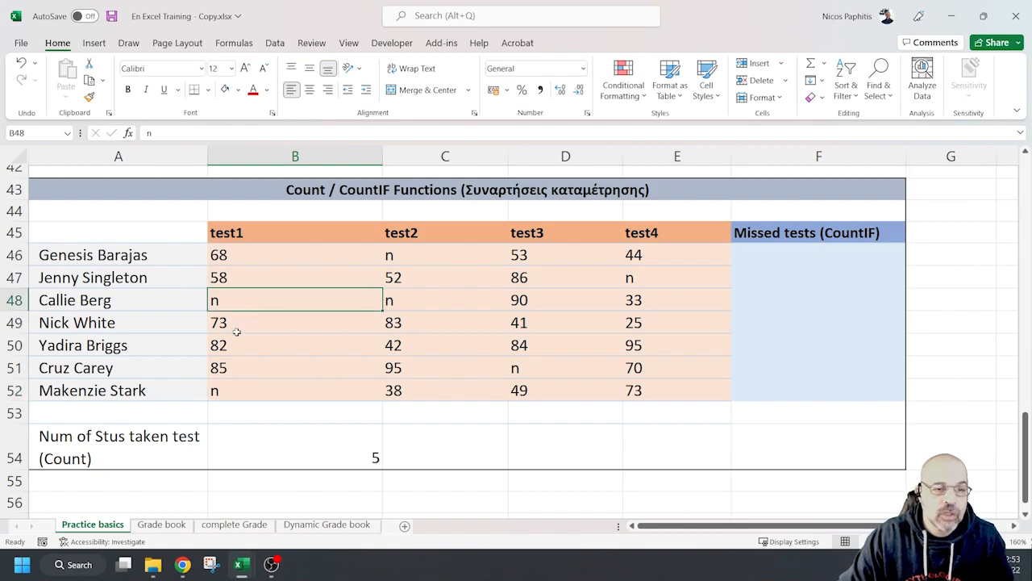
ctrl+click(251, 391)
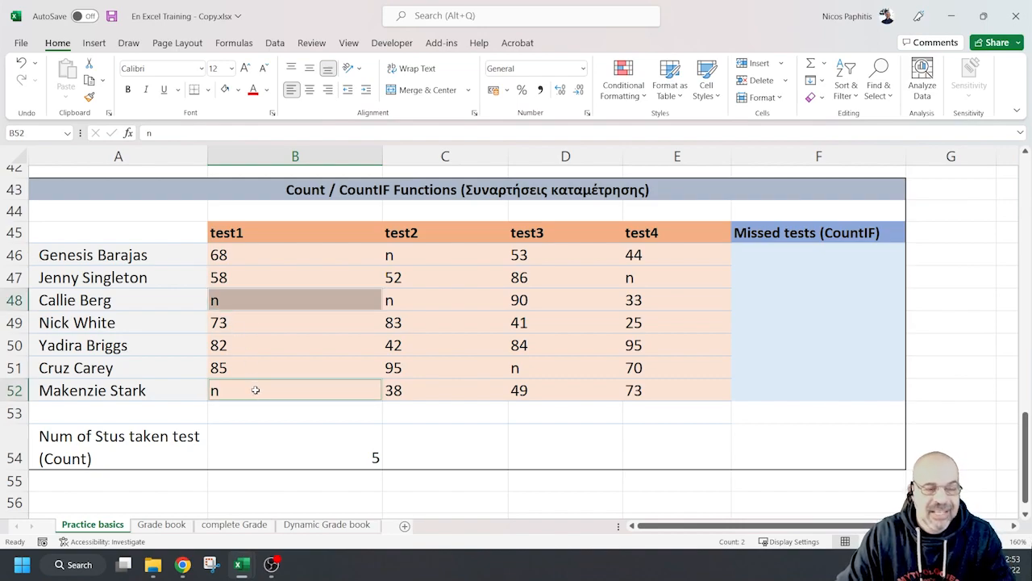
click(283, 458)
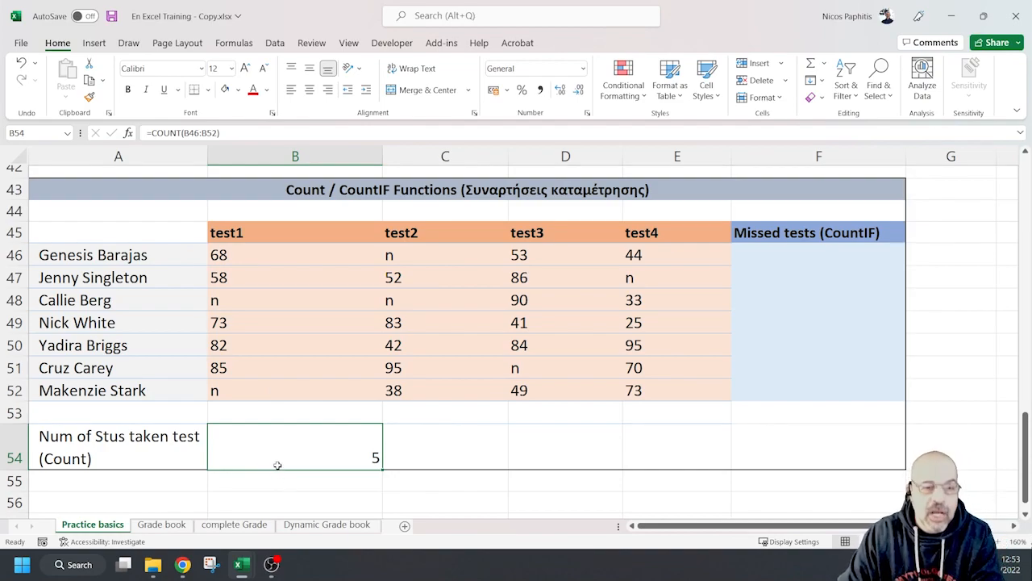
Enter =COUNTA(B46:B52) in B55 and compare it with the test1 entries in B46:B52
click(289, 480)
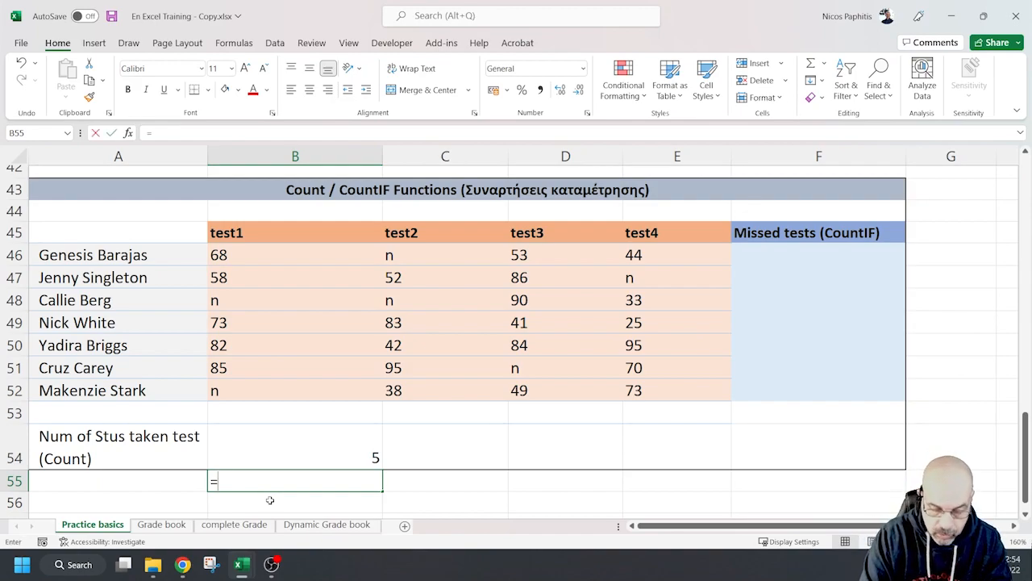
text(=counta()
drag(326, 254, 323, 386)
text())
key(Return)
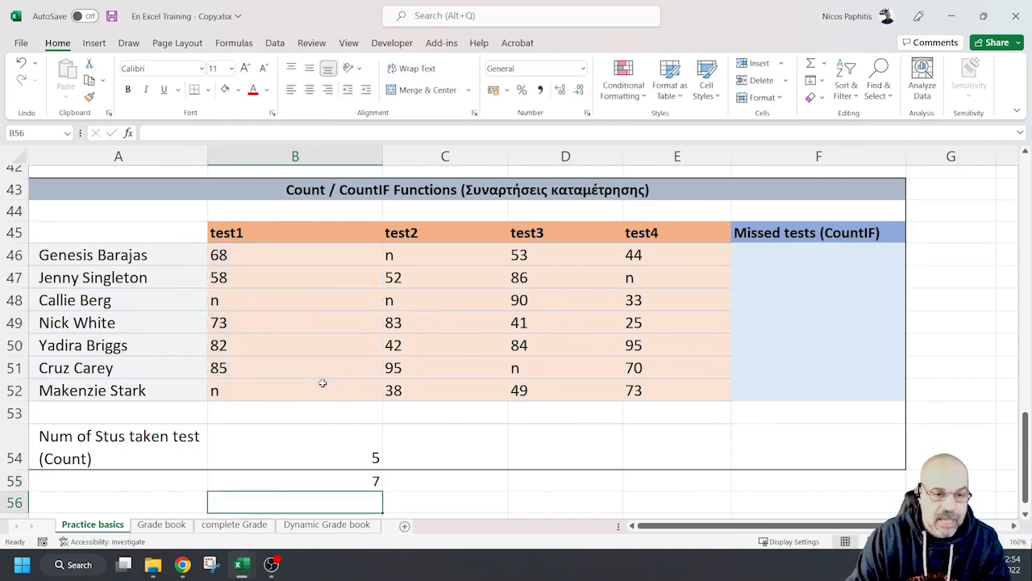
click(299, 473)
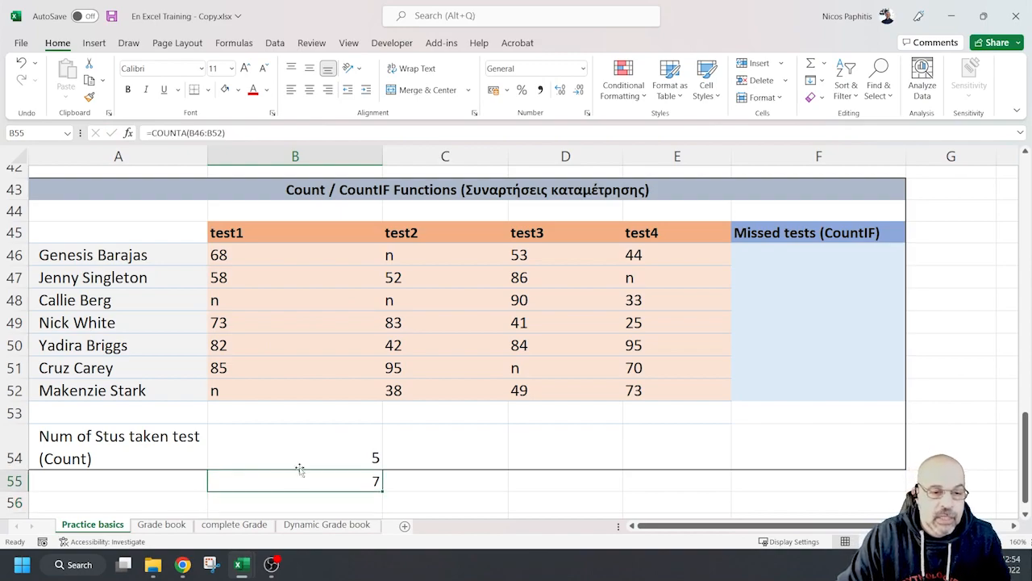
drag(289, 259, 279, 389)
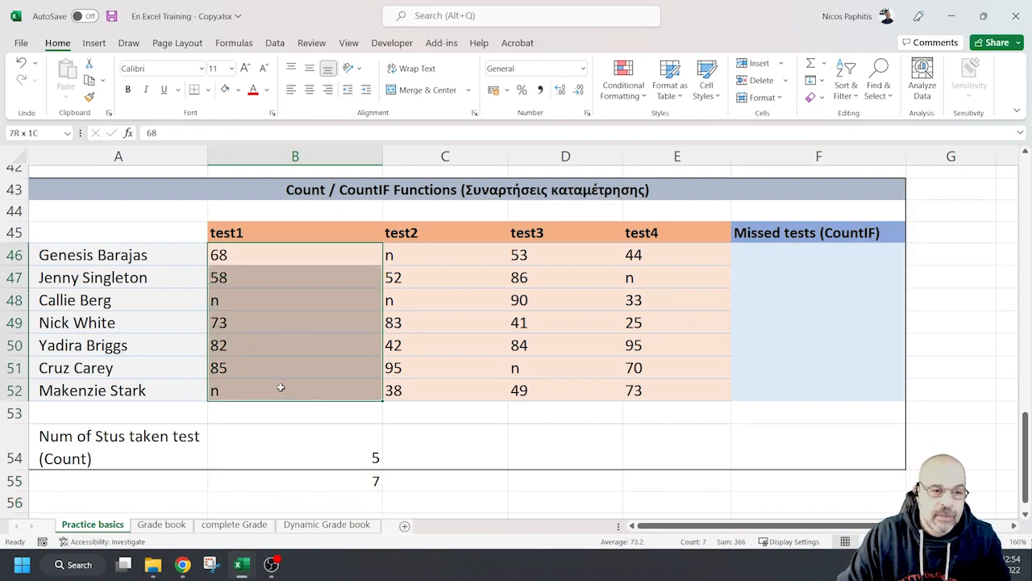
Clear the test1 score in B49 to check its effect on the COUNT and COUNTA formulas, and undo the deletion
click(314, 331)
key(Delete)
click(373, 477)
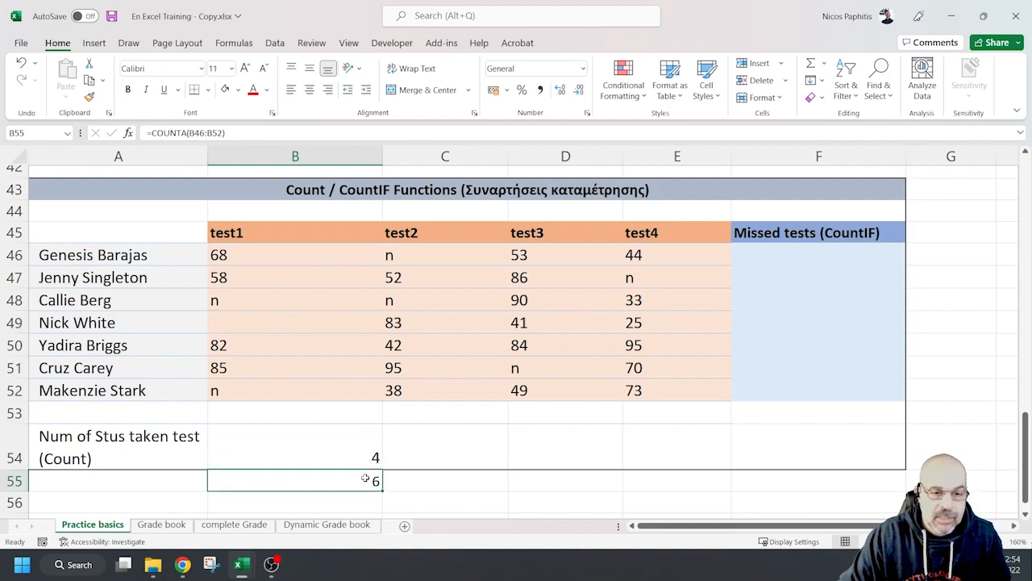
click(298, 465)
click(269, 367)
click(268, 342)
click(267, 279)
click(269, 258)
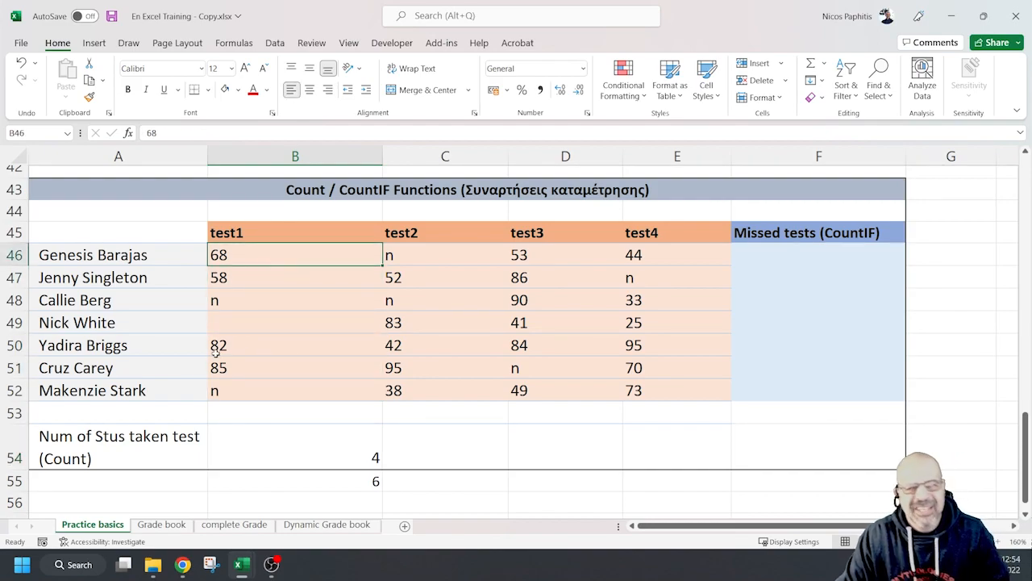
key(ctrl+z)
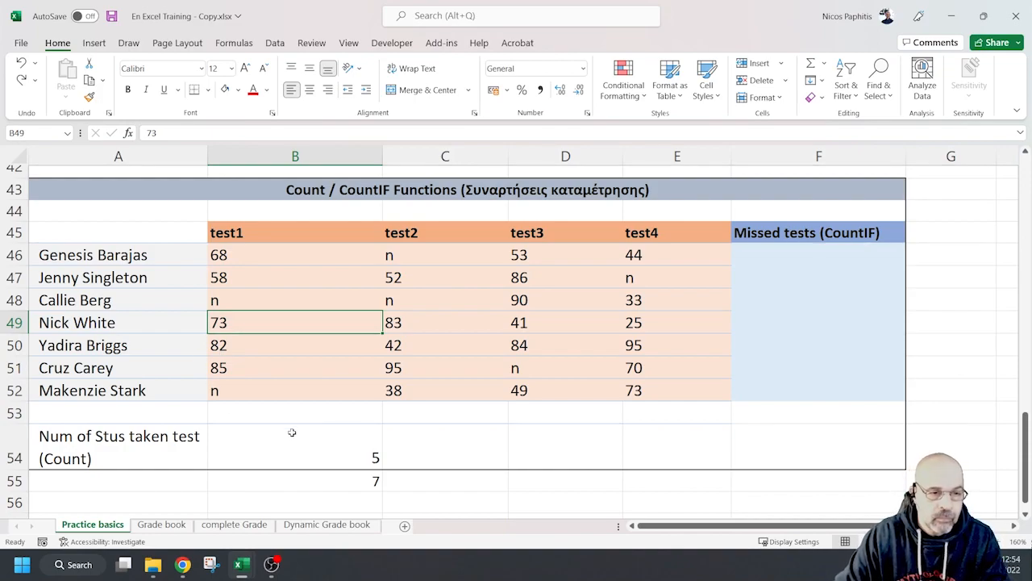
Fill the COUNT formula from B54 across to E54 for test2 to test4
click(351, 465)
drag(383, 468, 710, 451)
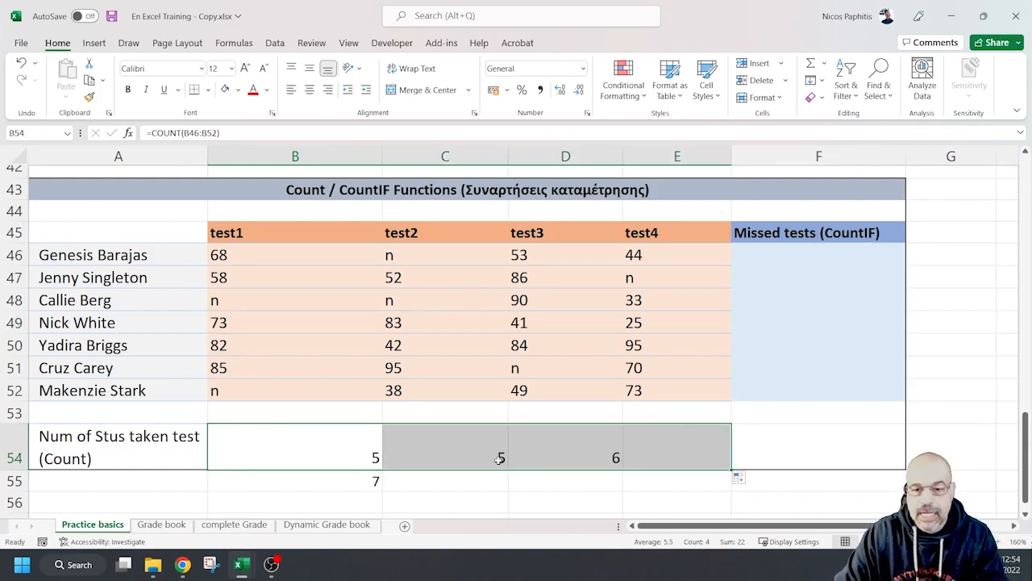
Check the COUNT formulas in row 54 and delete the COUNTA formula from cell B55
click(673, 446)
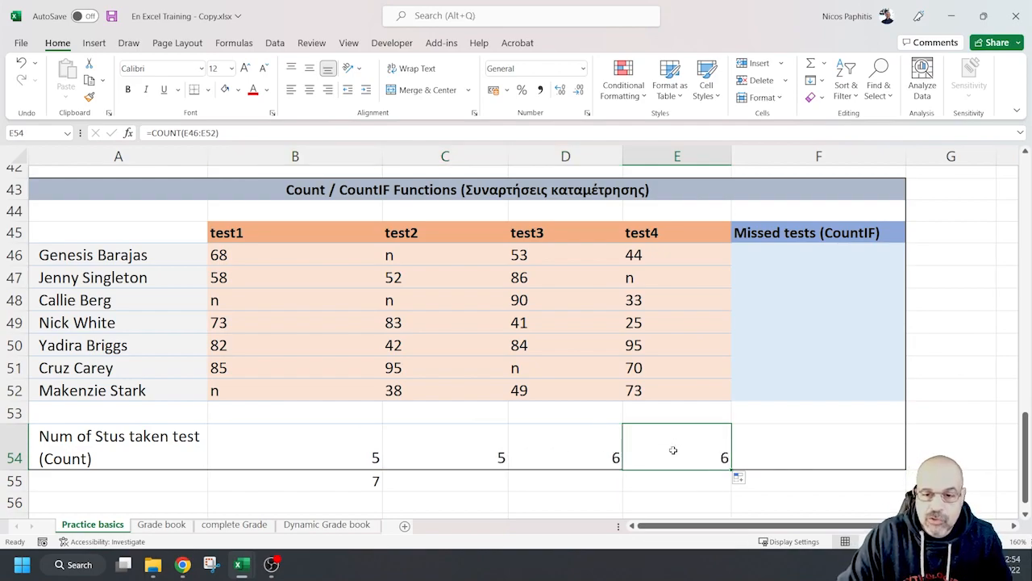
click(570, 443)
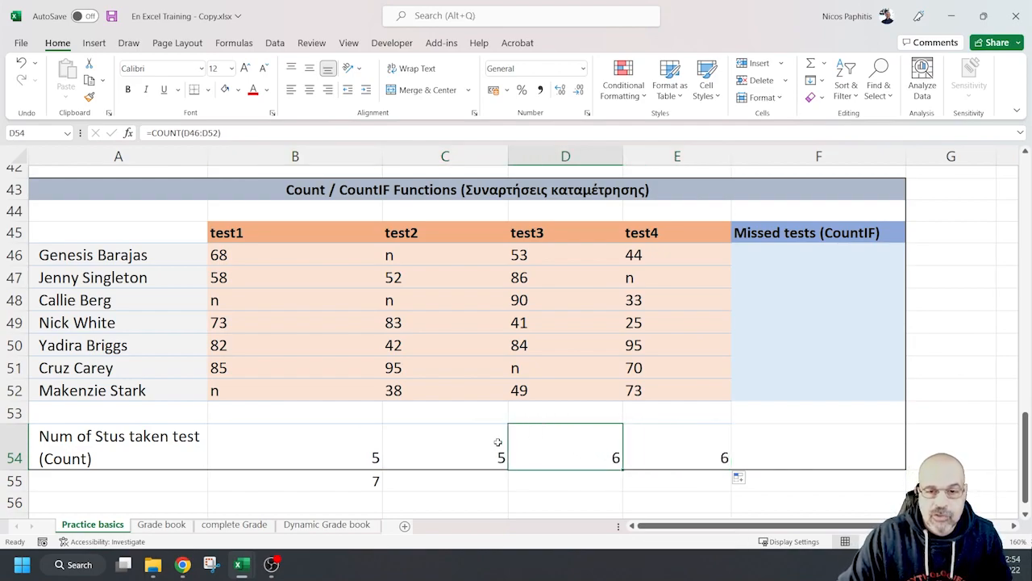
click(334, 446)
click(368, 479)
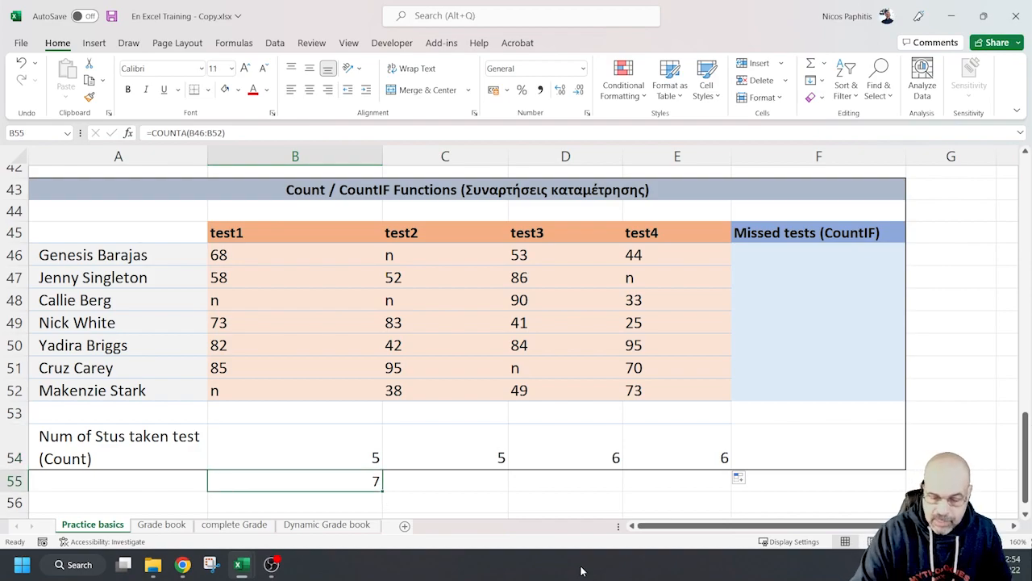
key(Delete)
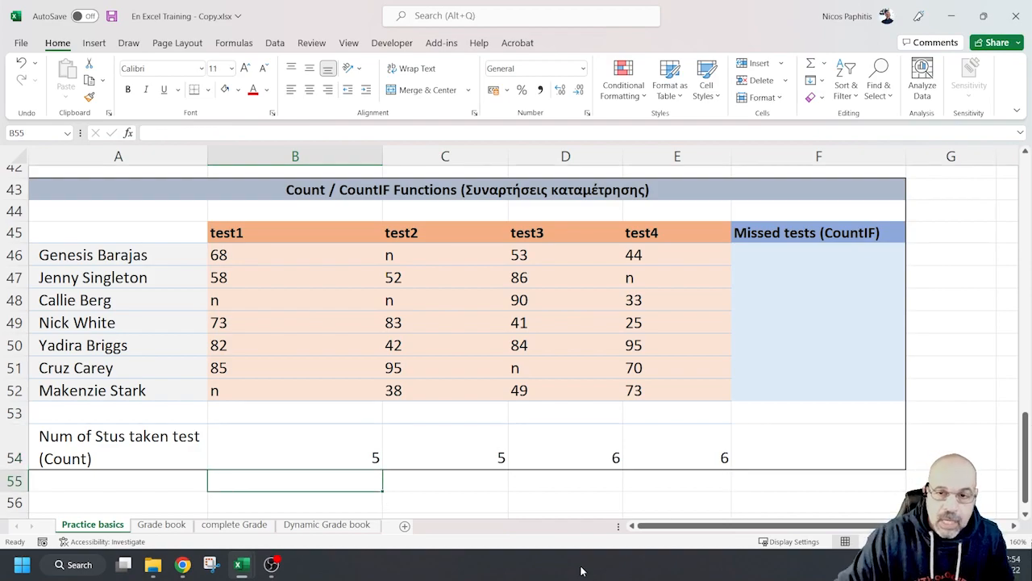
Enter =COUNTIF(B46:E46,"n") in F46 to count the first student's missed tests
click(792, 258)
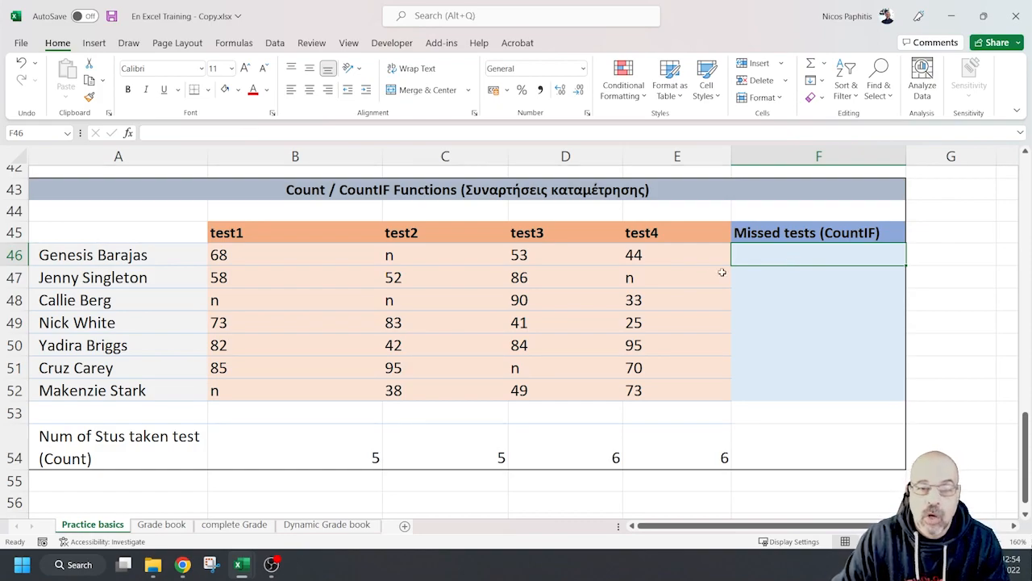
click(393, 257)
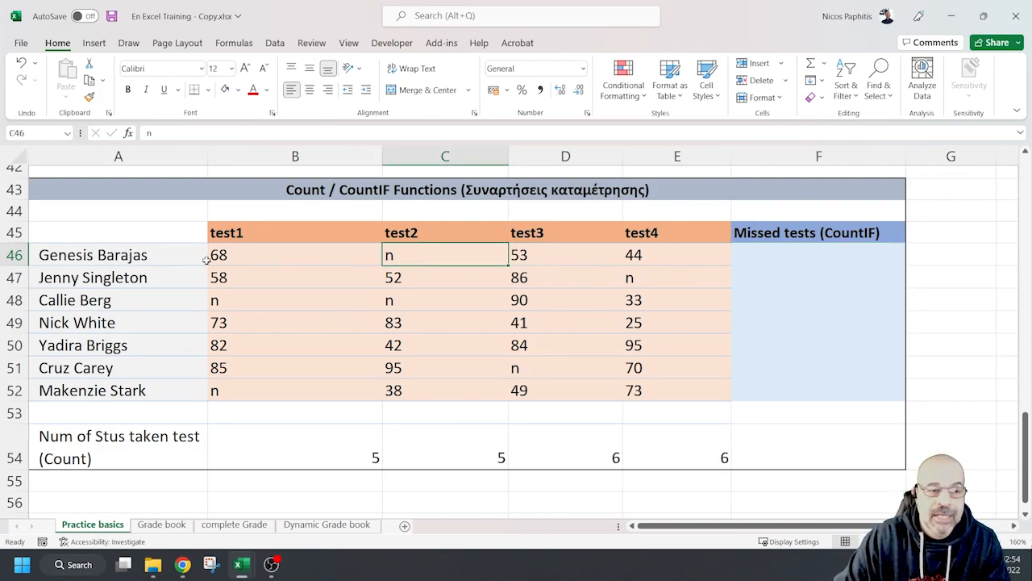
drag(214, 259, 638, 254)
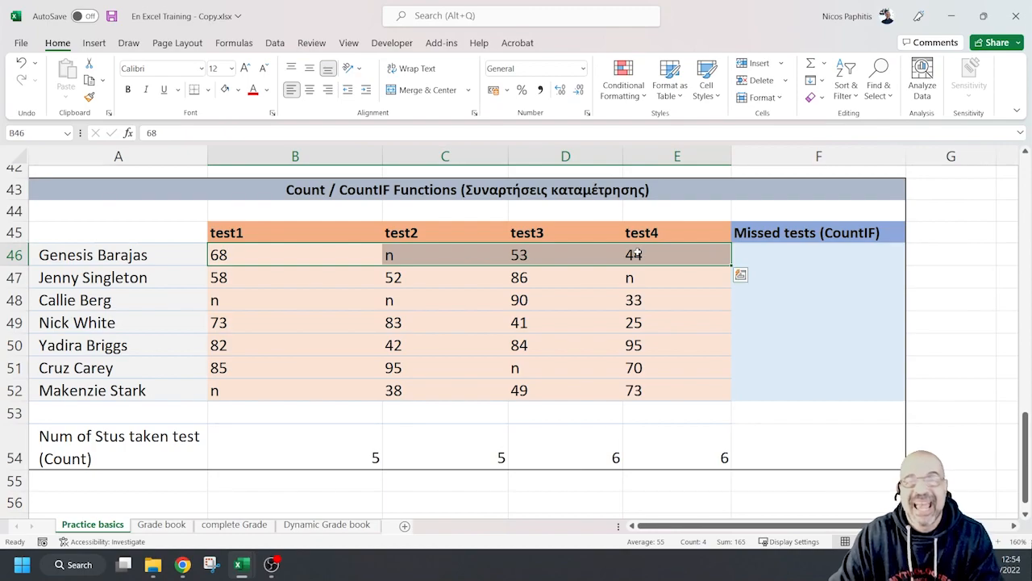
click(755, 256)
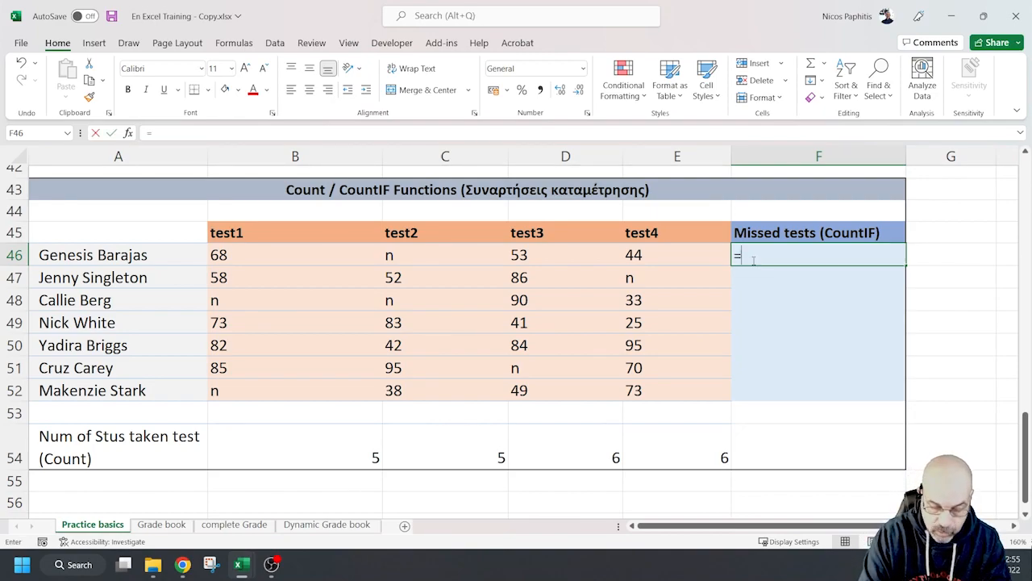
text(=count)
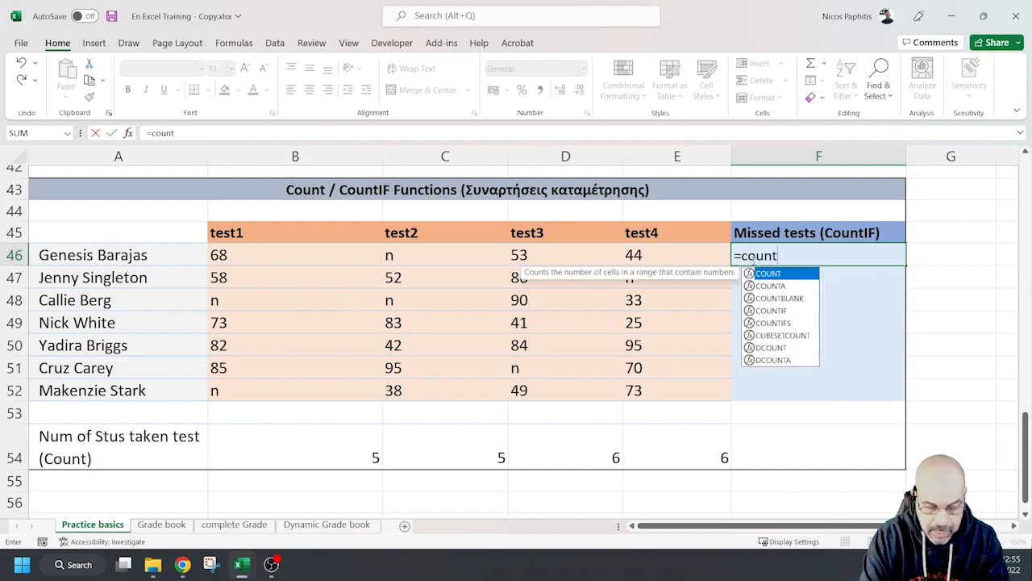
text(if*)
key(BackSpace)
text(()
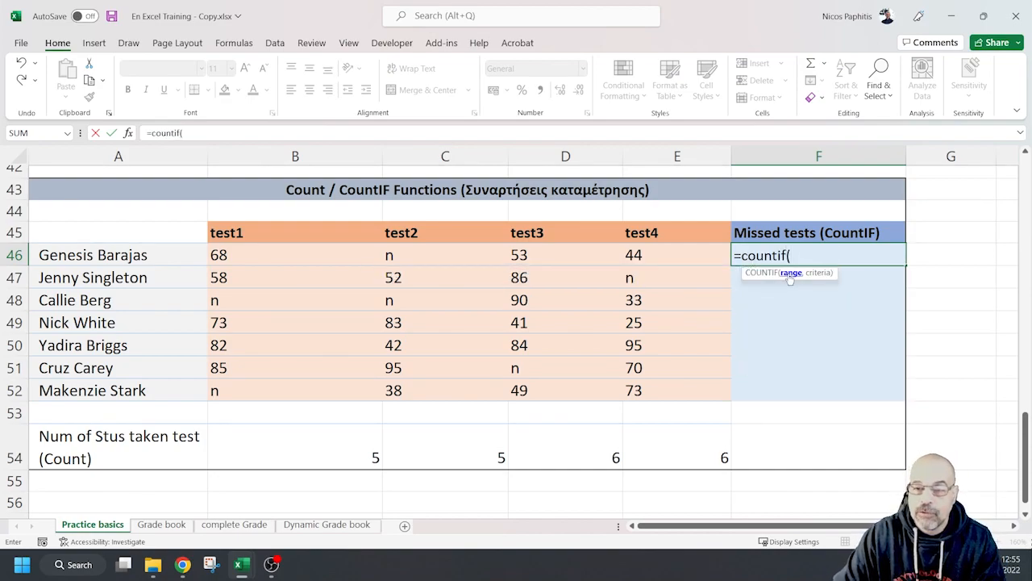
drag(218, 257, 641, 252)
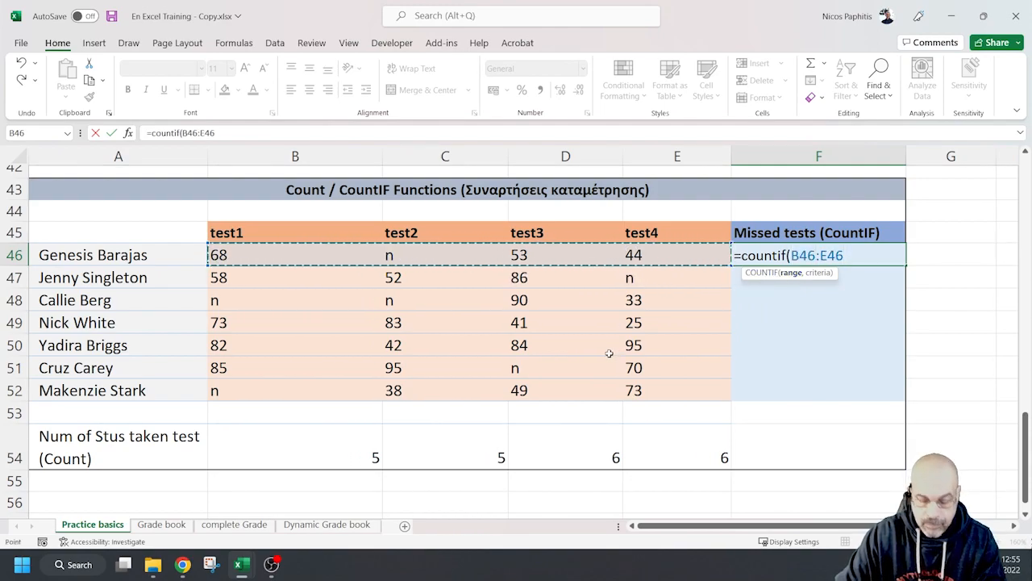
text(,)
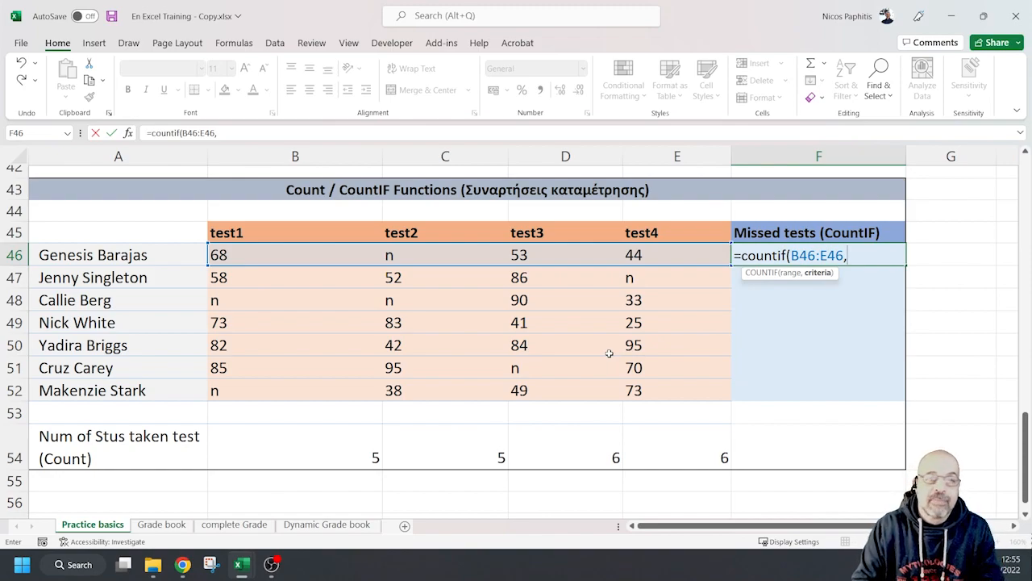
text(n)
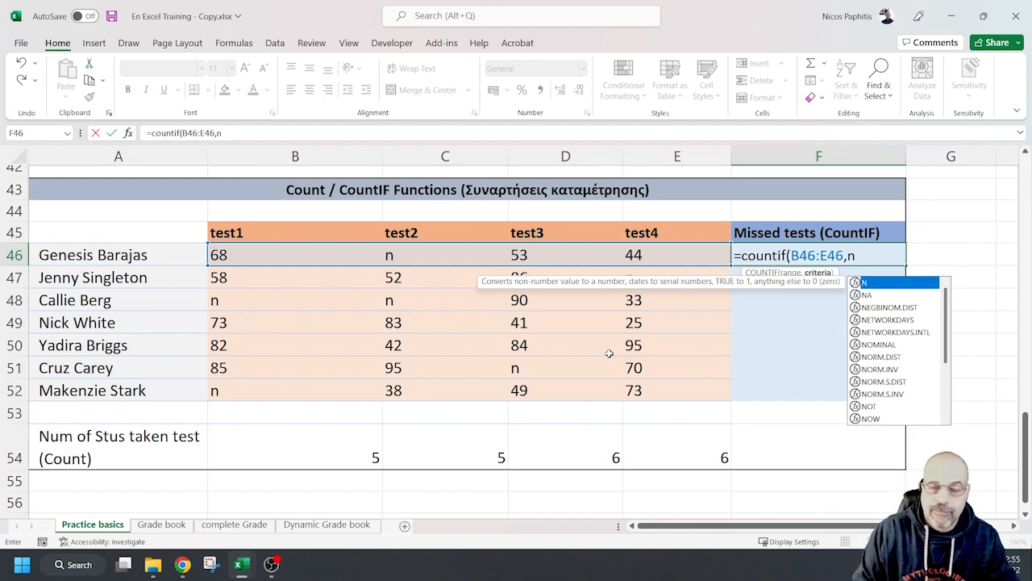
key(BackSpace)
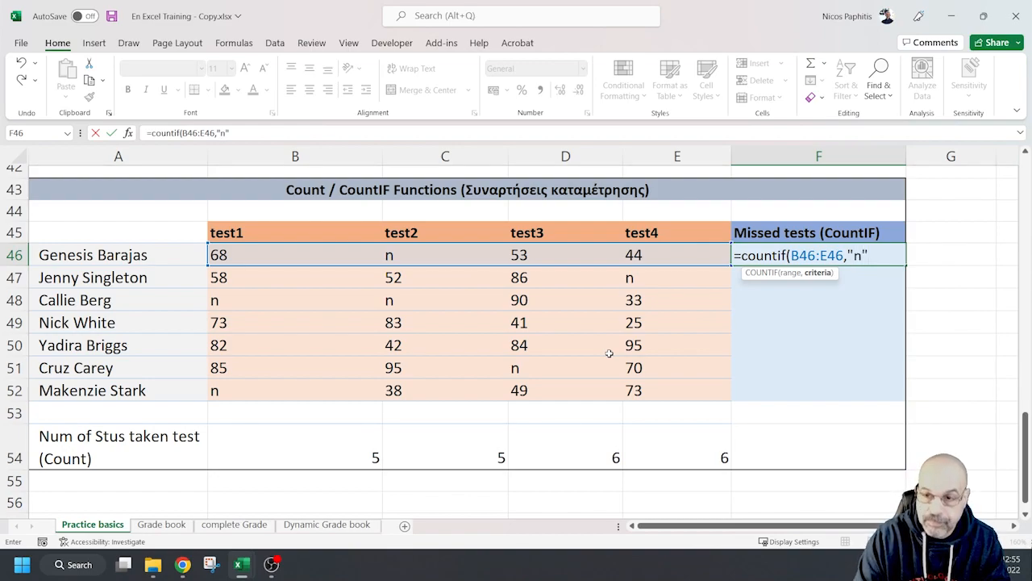
text())
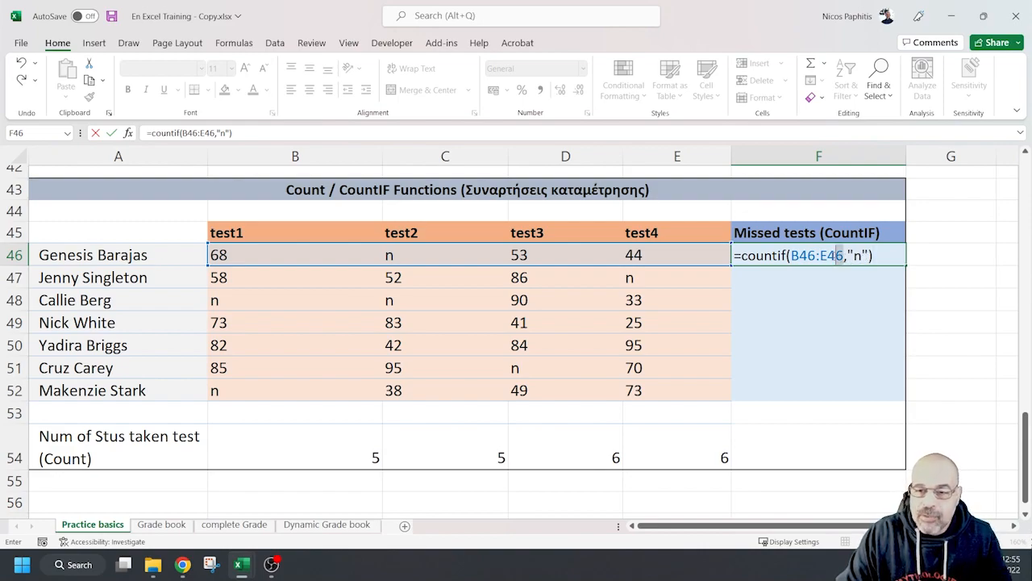
drag(845, 255, 790, 255)
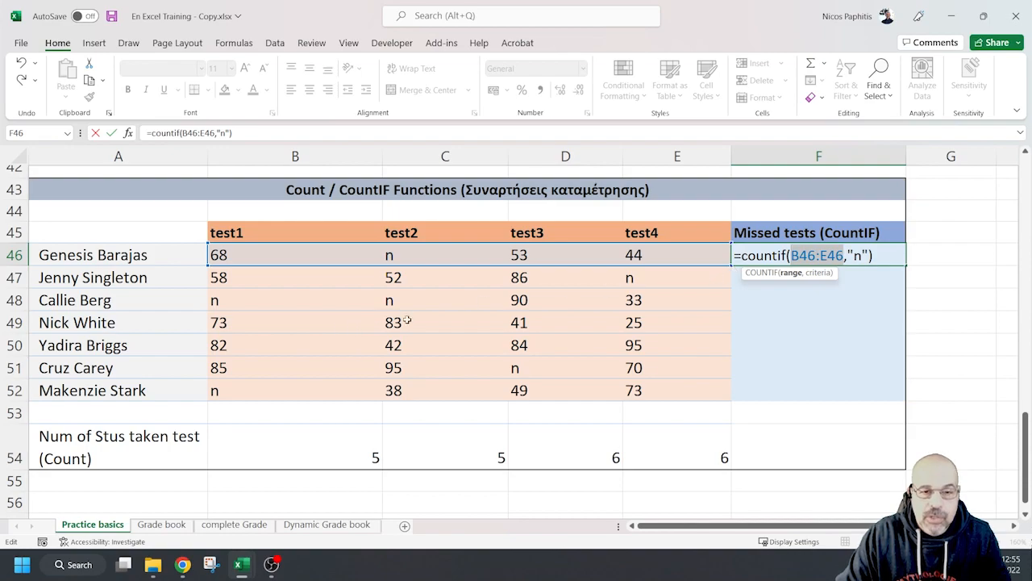
key(Return)
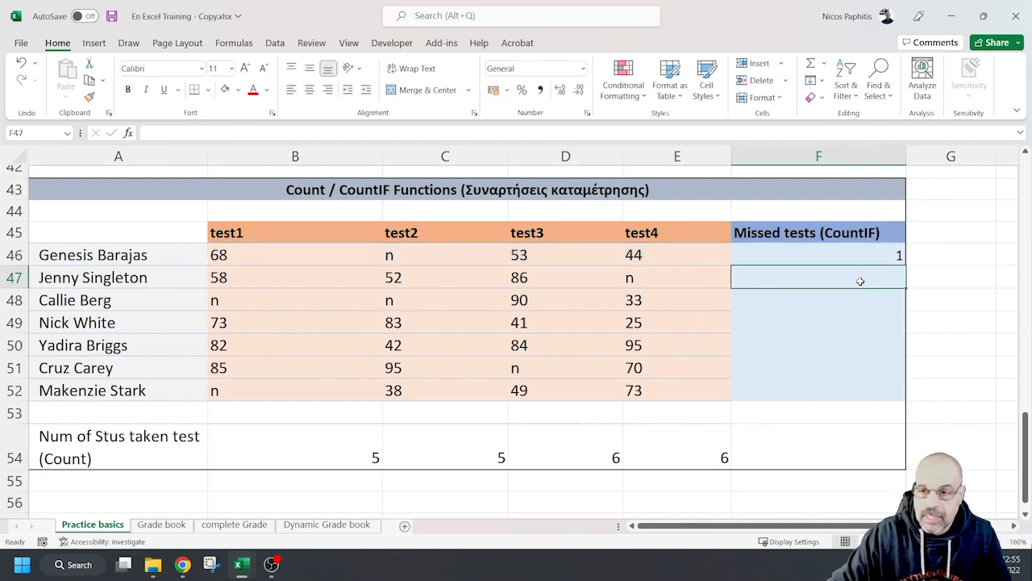
Fill the COUNTIF formula from F46 down to F52 and check it against the "n" entries in row 48
click(859, 255)
drag(908, 263, 896, 397)
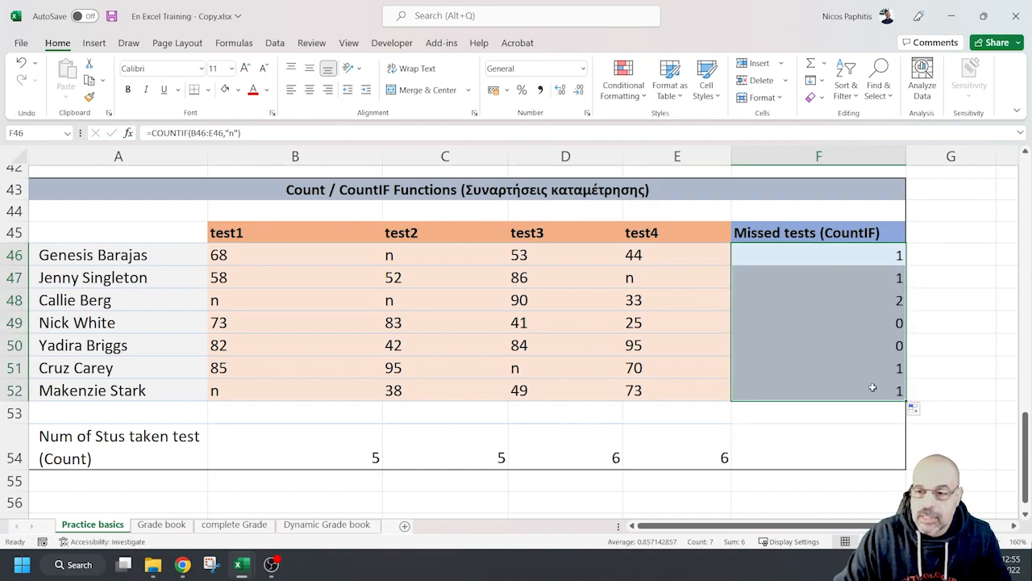
drag(868, 303, 274, 322)
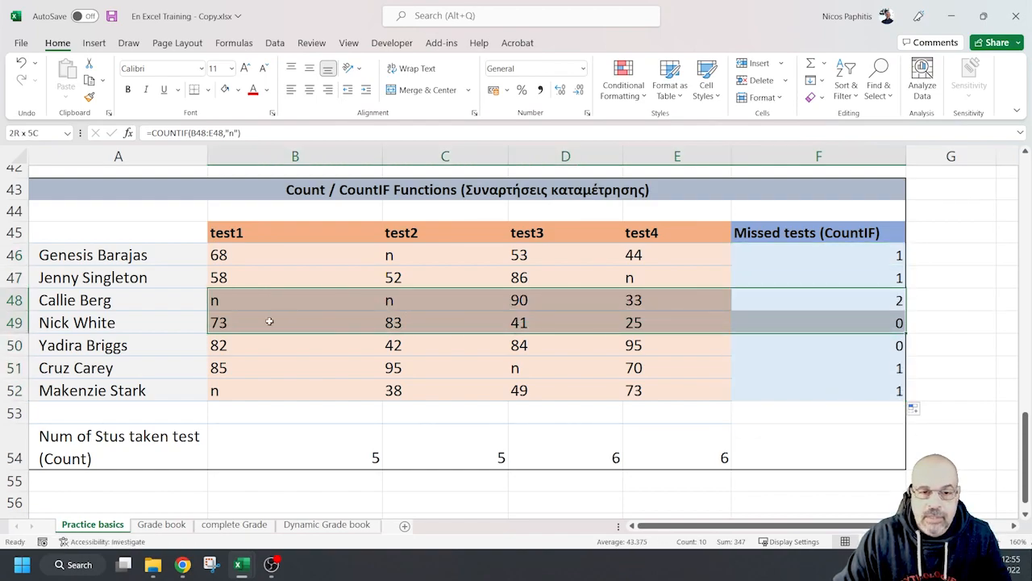
click(250, 300)
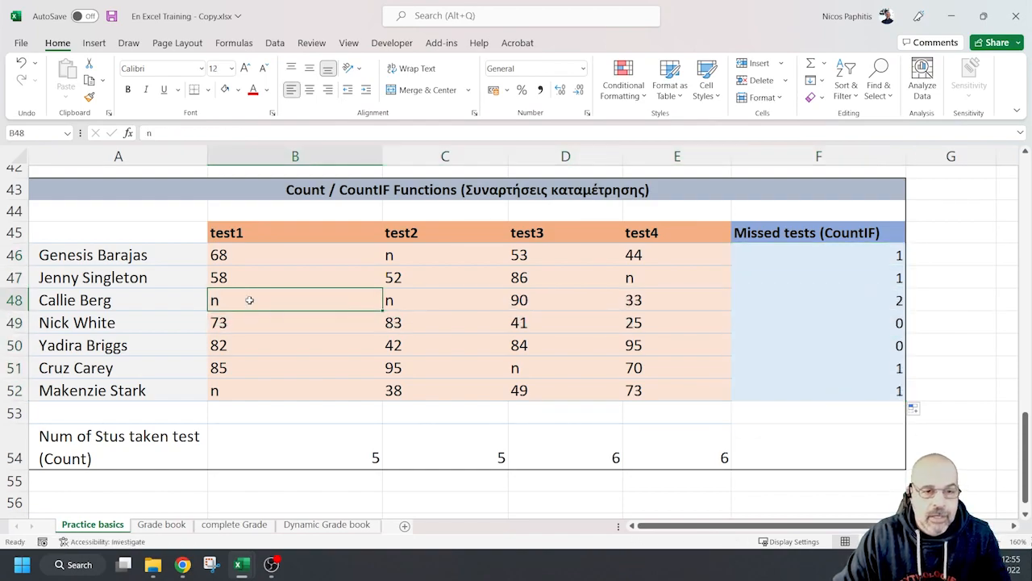
ctrl+click(410, 297)
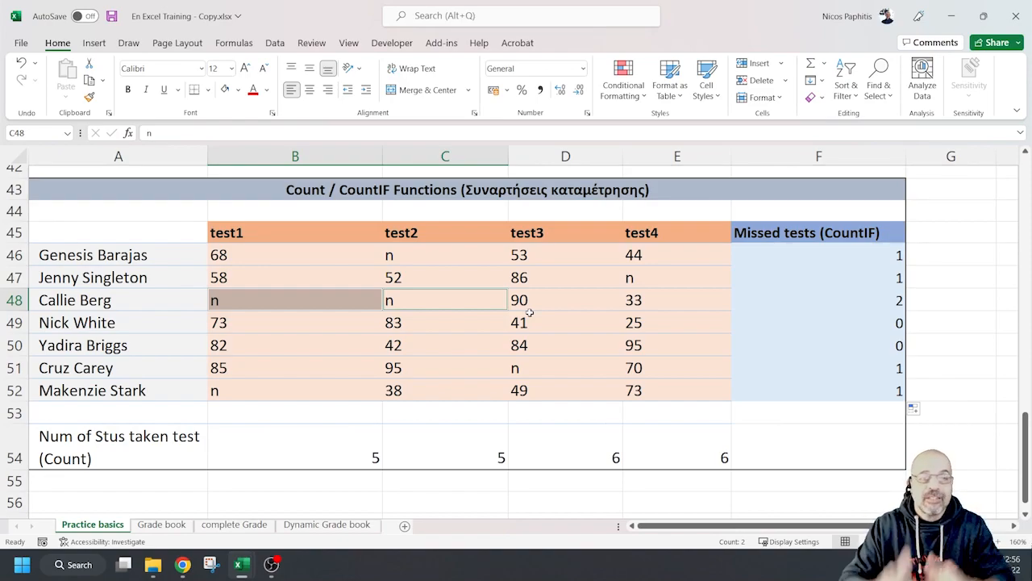
Switch to the Grade book sheet and look over its grade table and student records
click(184, 526)
scroll(392, 342, up, 9)
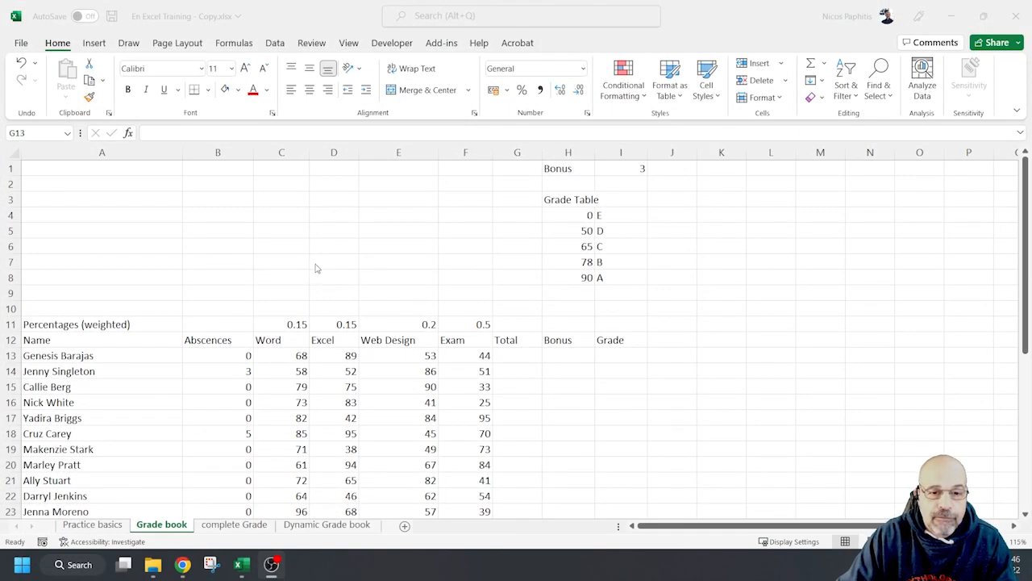
scroll(319, 263, down, 3)
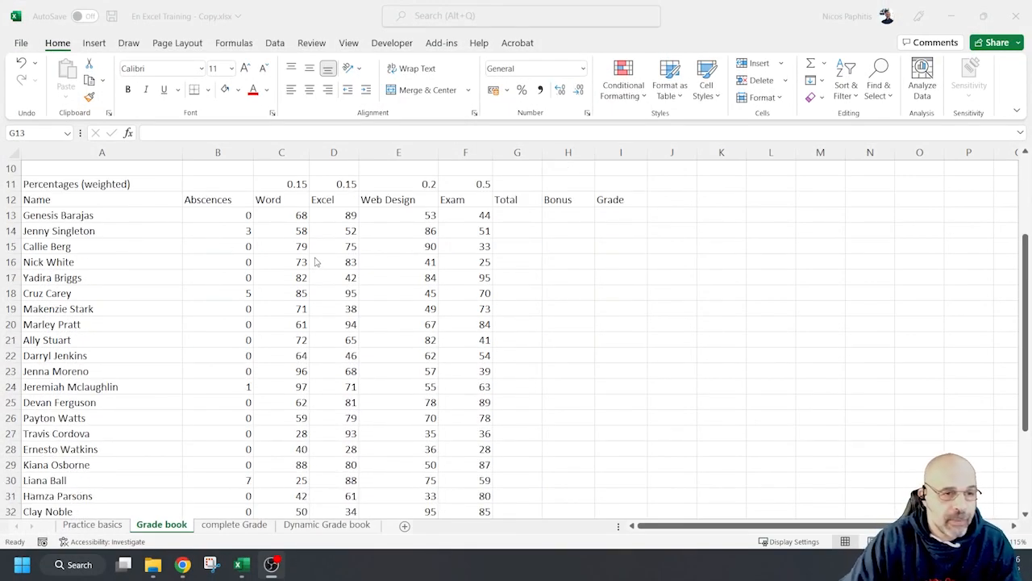
Convert the student data in A12:I36 into a table with headers
click(148, 199)
drag(151, 199, 612, 415)
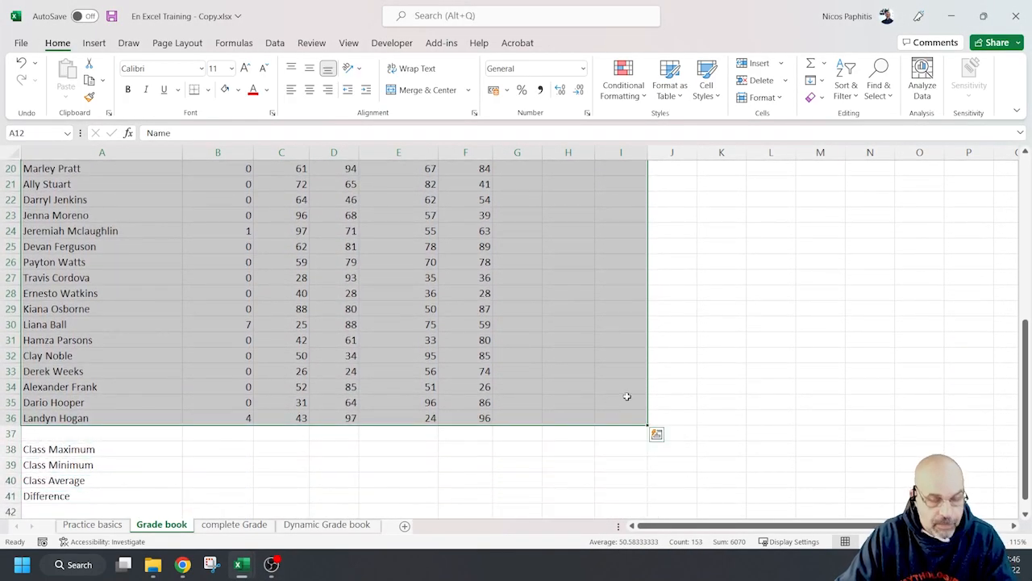
scroll(626, 397, down, 3)
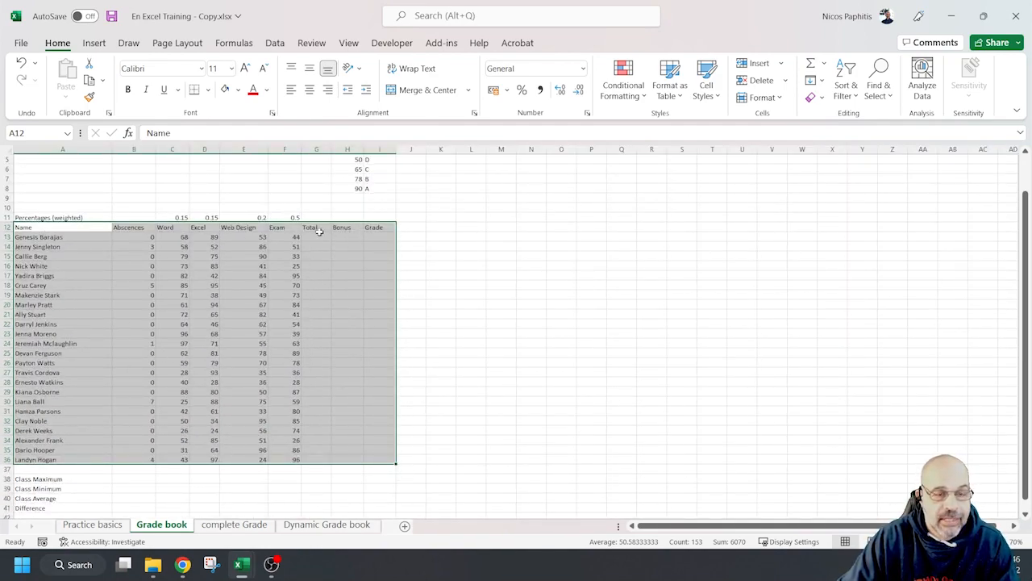
scroll(216, 242, up, 1)
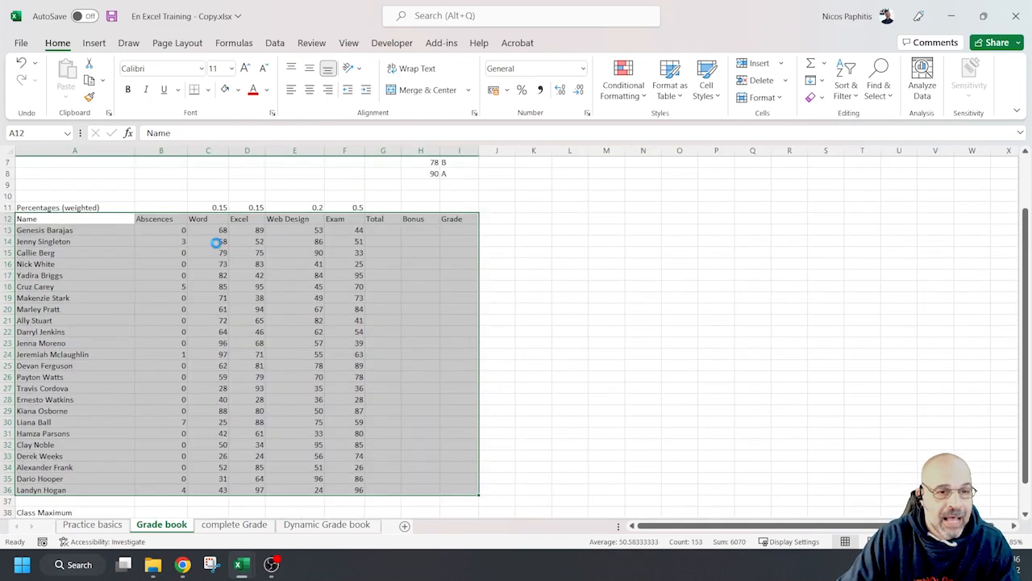
scroll(216, 242, up, 1)
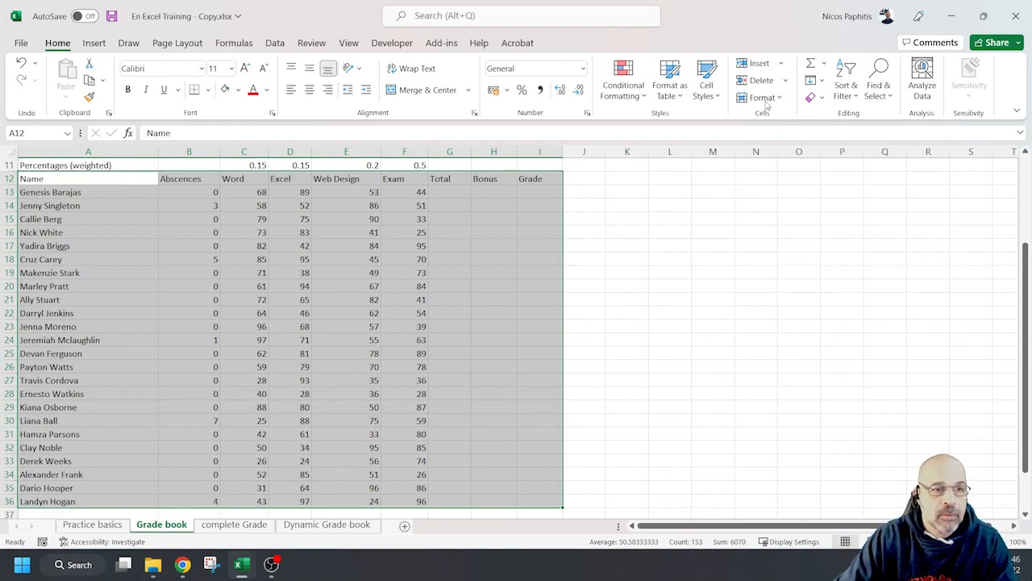
click(97, 45)
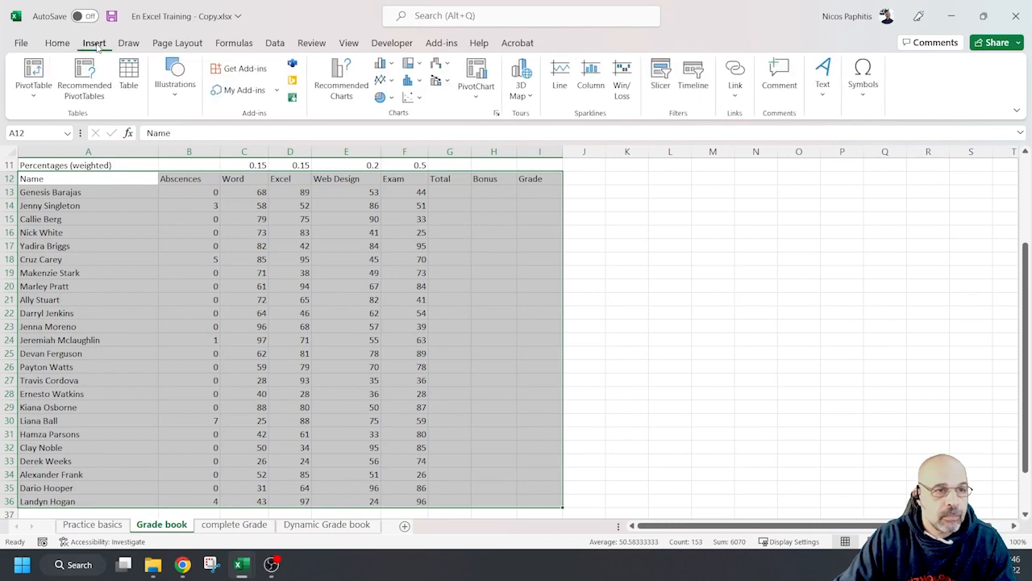
click(129, 79)
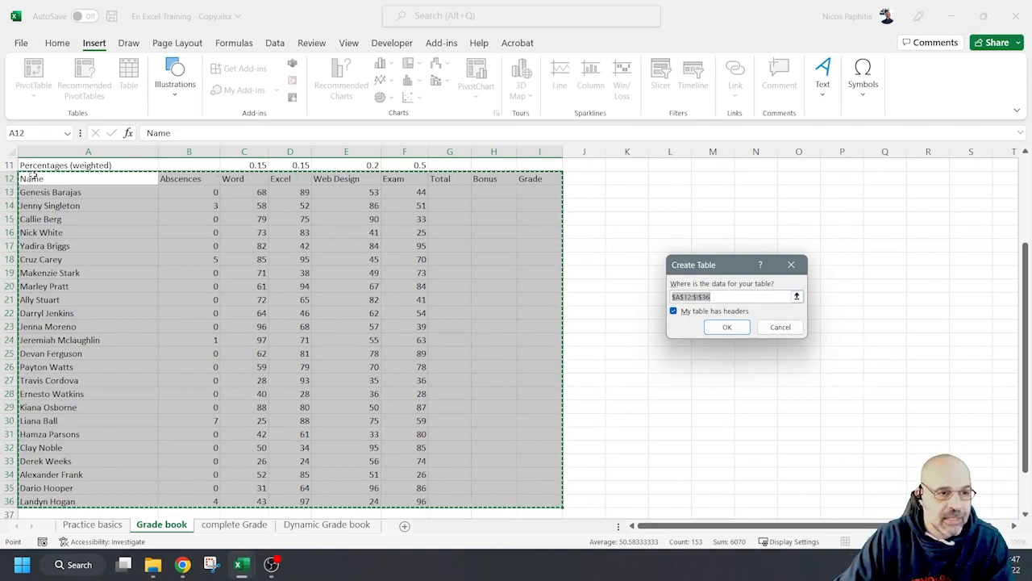
click(741, 328)
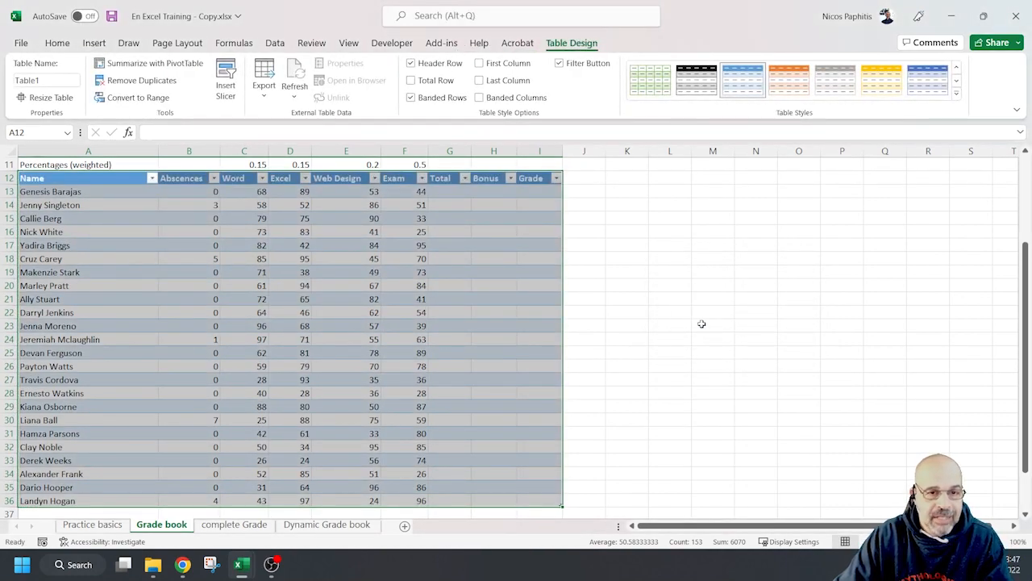
Look over the new student table, then select a cell outside it
scroll(701, 323, up, 1)
scroll(704, 324, up, 2)
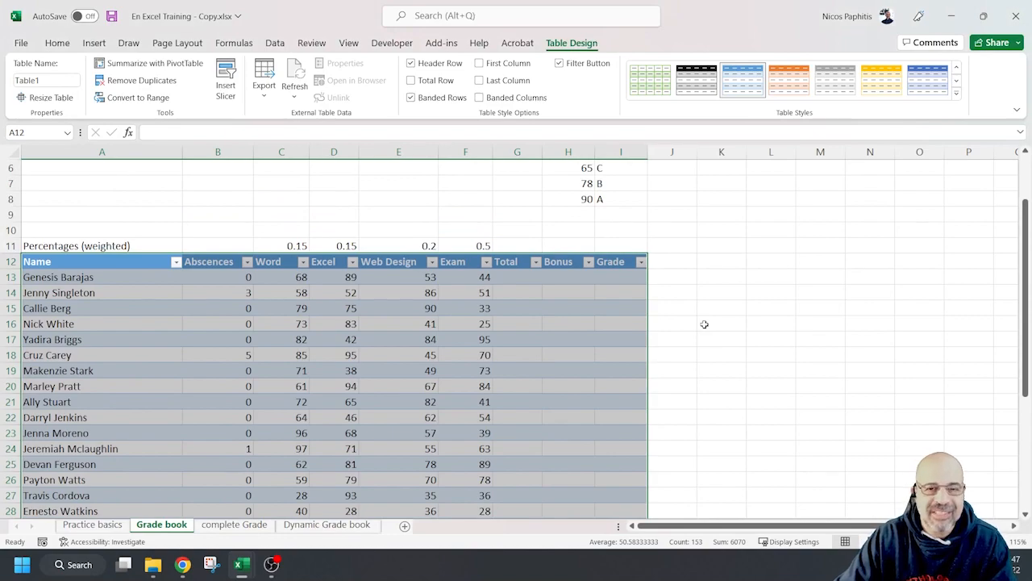
scroll(704, 325, down, 1)
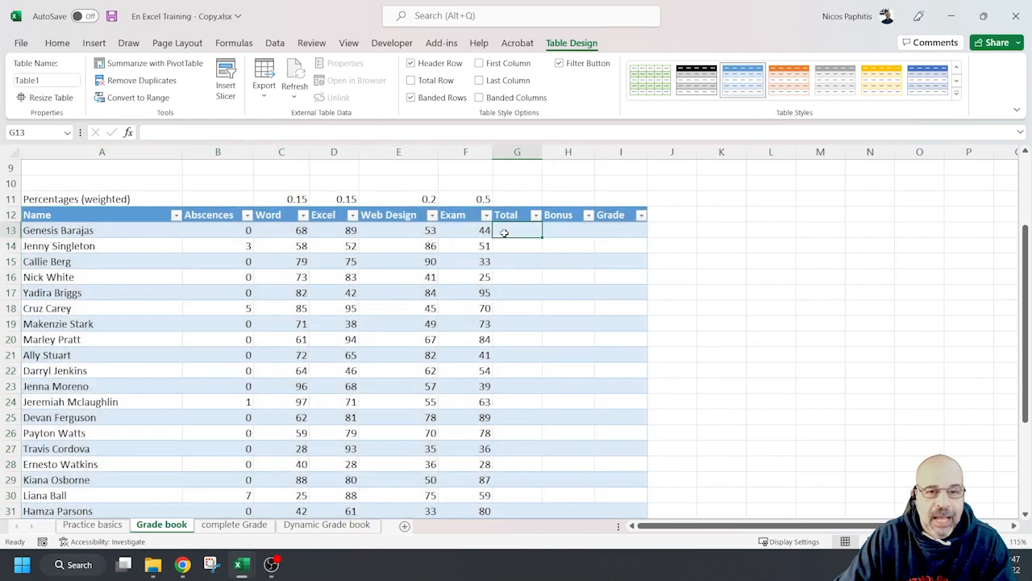
click(507, 230)
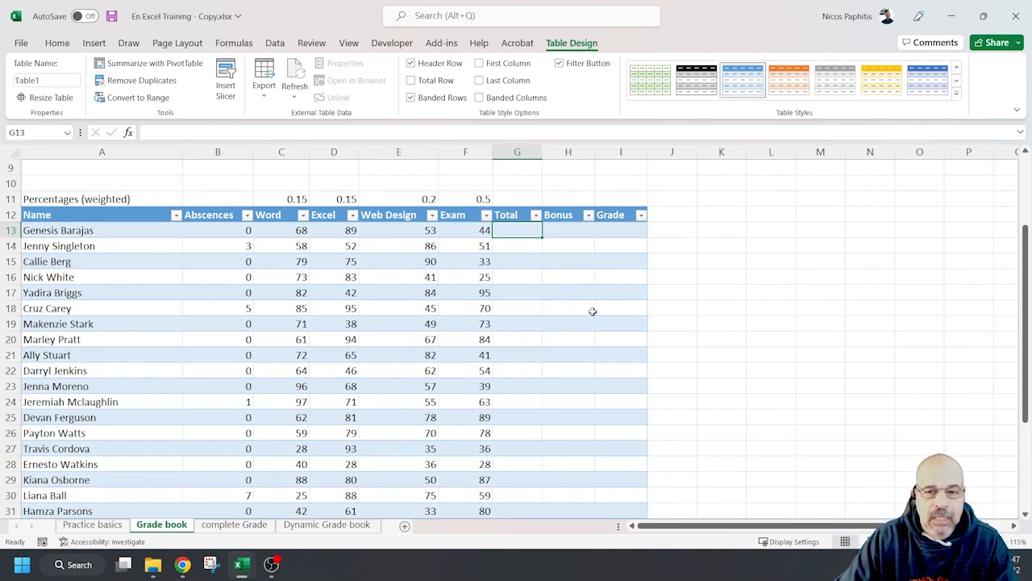
click(694, 281)
Rename the student data table as GradeBook
click(220, 265)
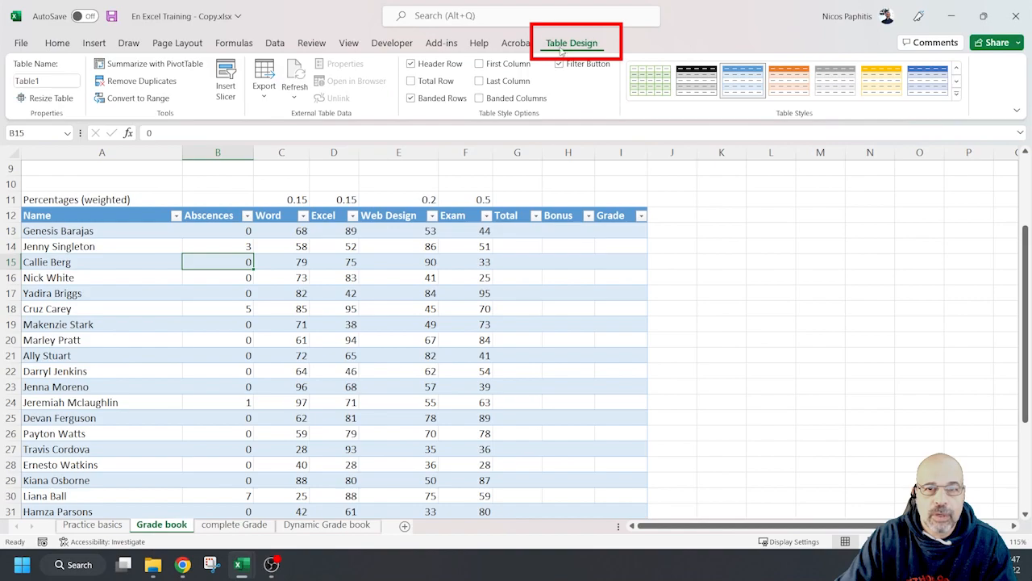
click(53, 81)
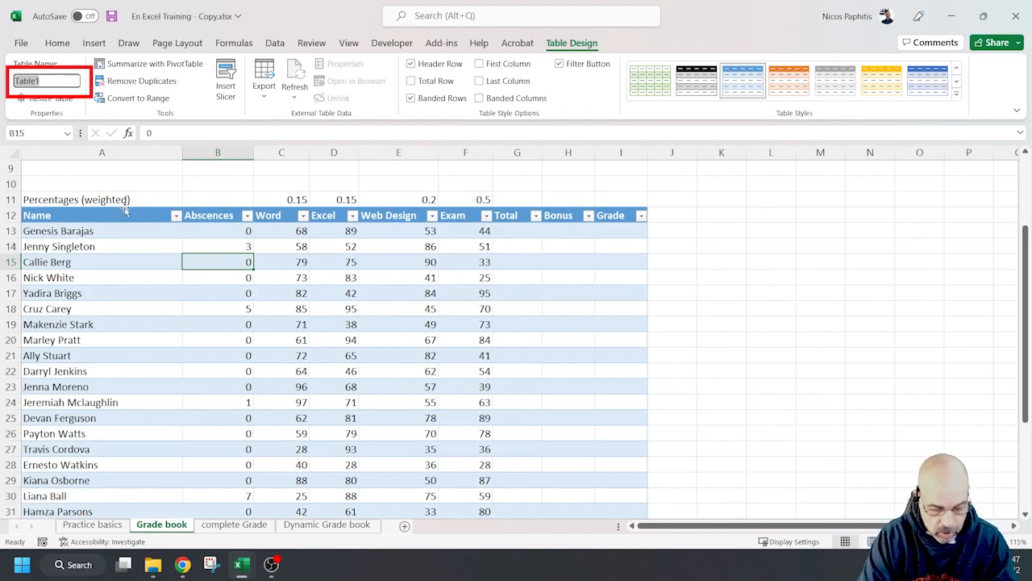
text(Grade)
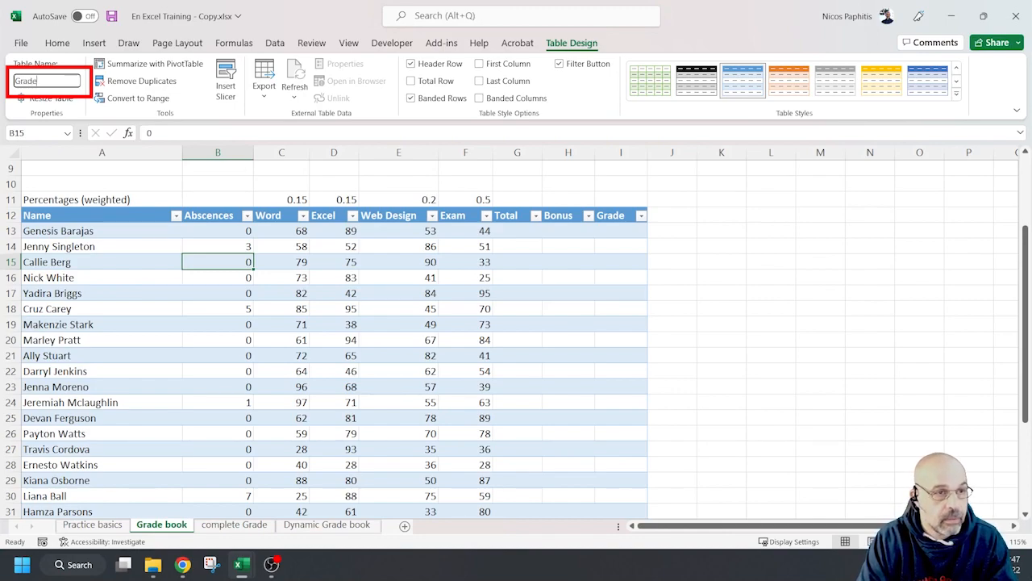
text(Book)
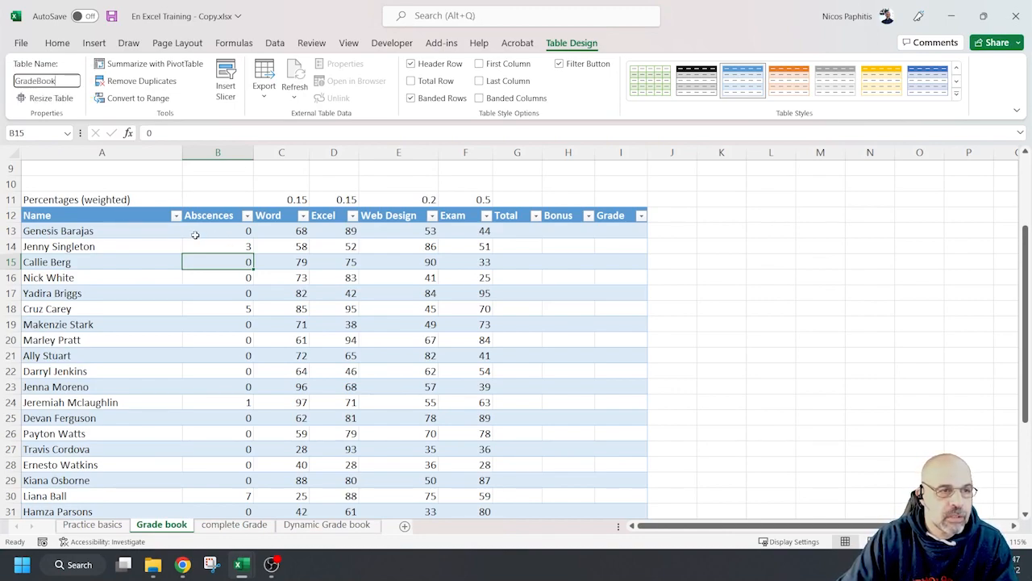
key(Return)
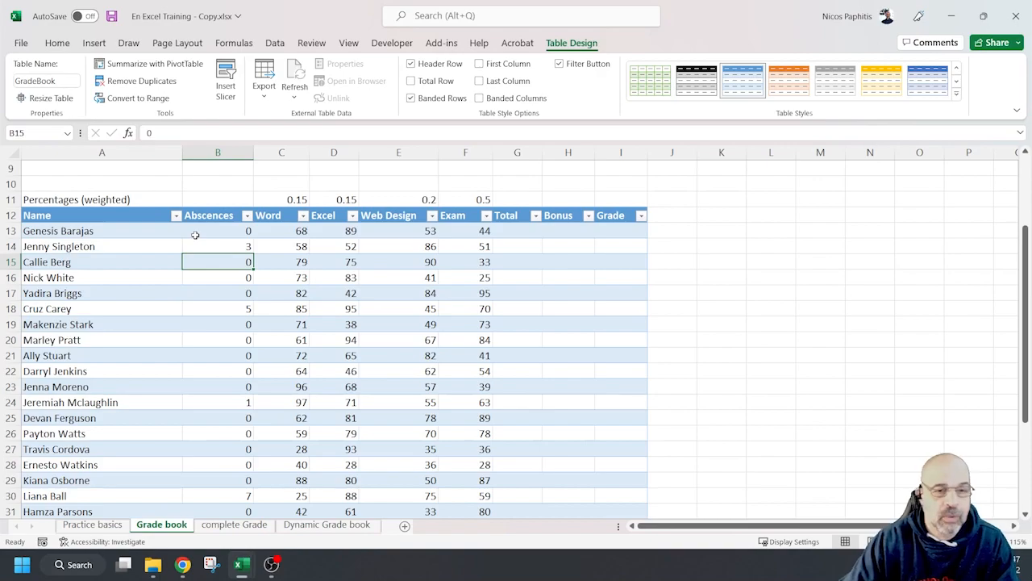
Look over the GradeBook records, the first student's scores in C13:F13 and the weighting percentages in C11:F11
scroll(589, 246, down, 4)
scroll(589, 246, up, 3)
scroll(589, 246, up, 1)
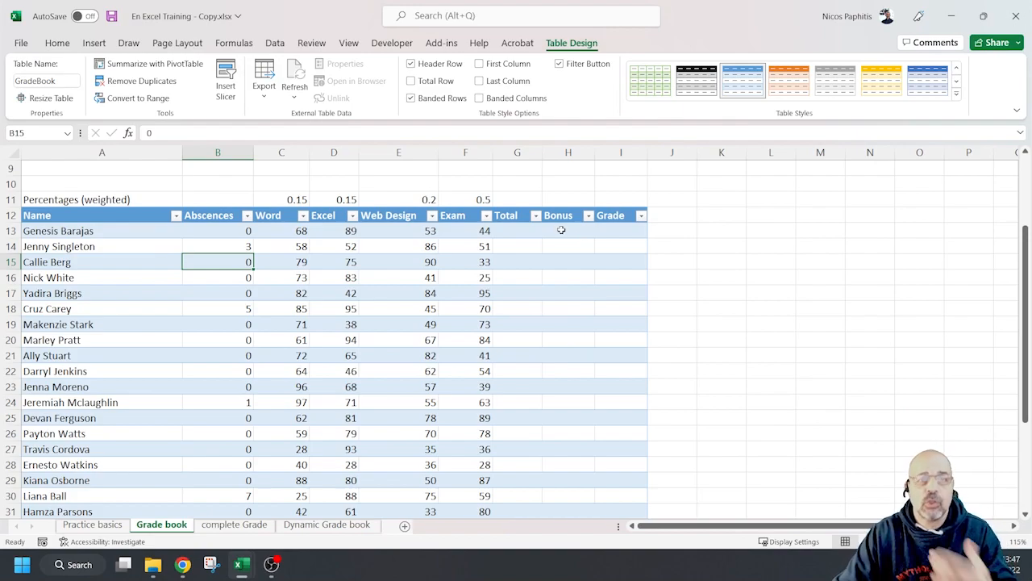
click(520, 231)
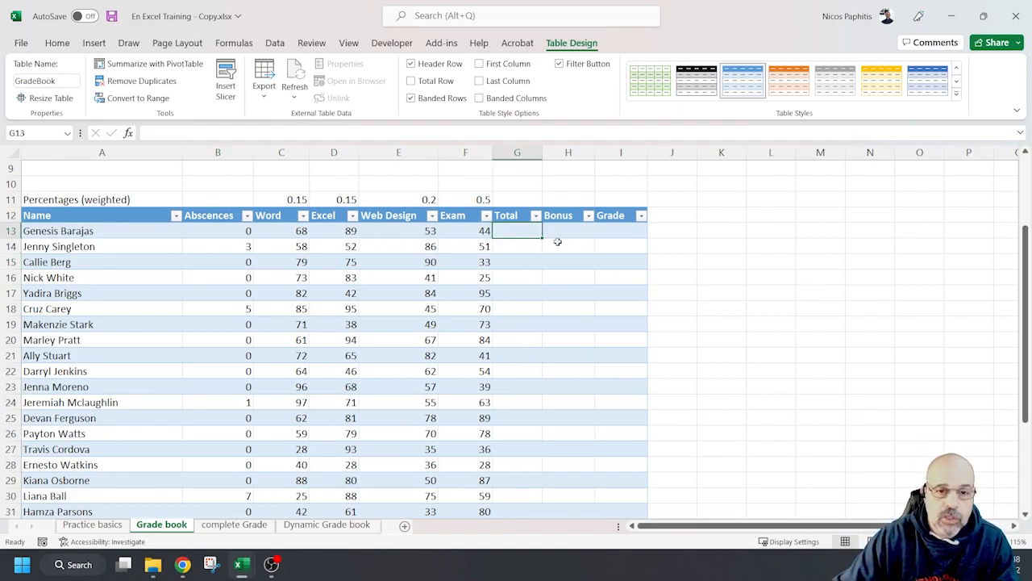
click(303, 231)
drag(304, 231, 457, 228)
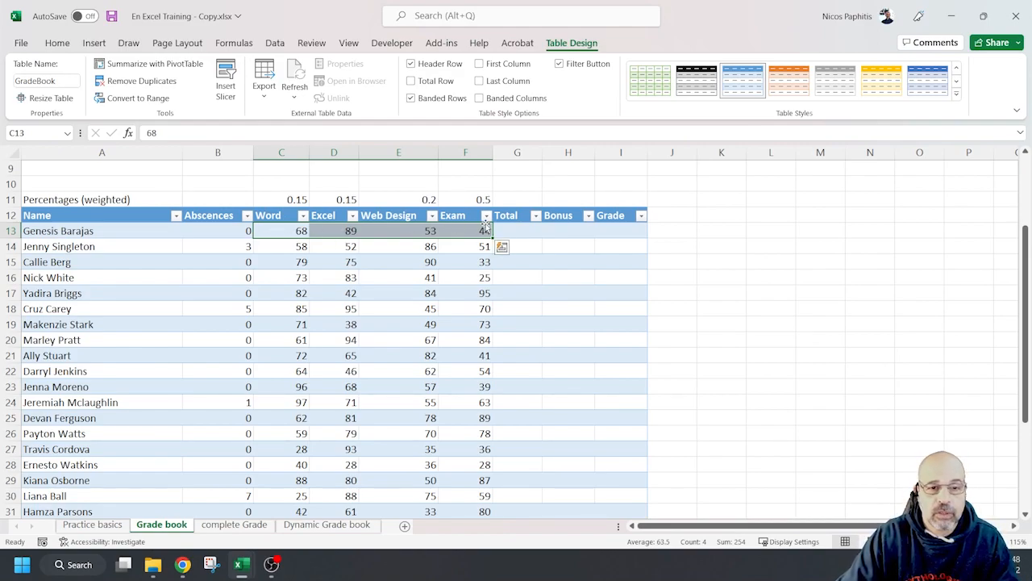
drag(295, 199, 442, 194)
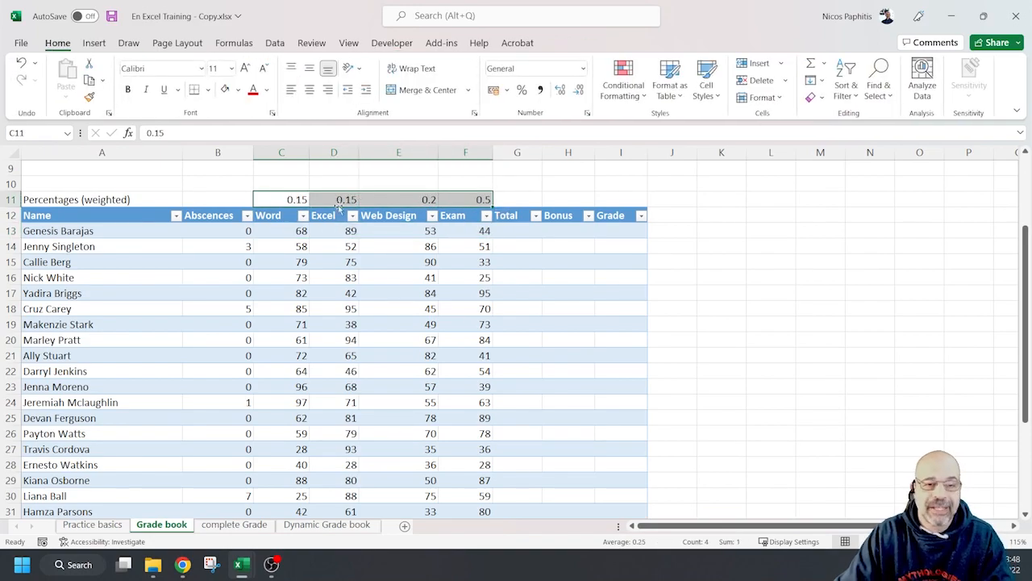
Start the Total formula in G13 by adding the Word score times C11 and the Excel score times D11
click(500, 231)
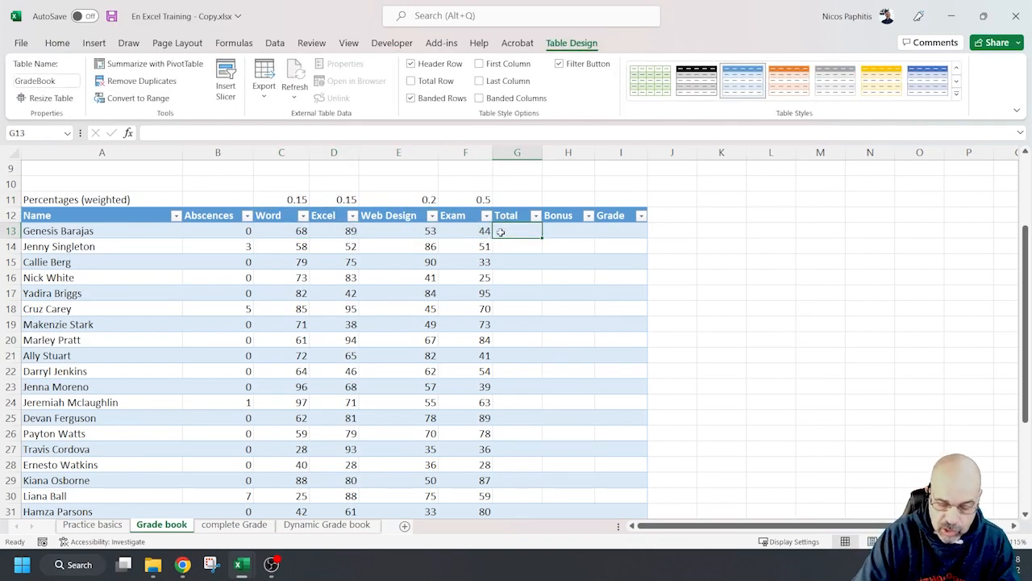
text(=)
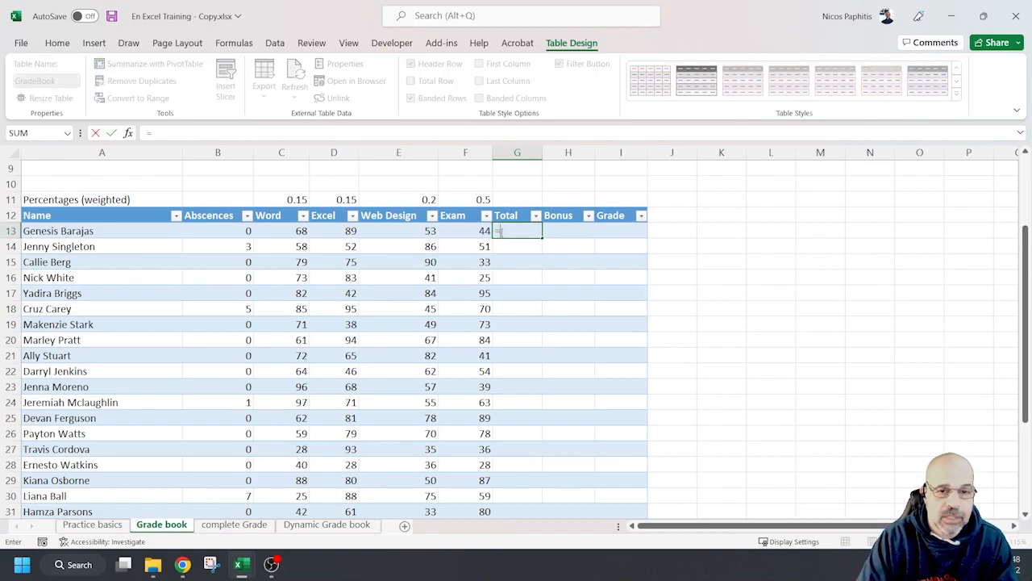
click(293, 231)
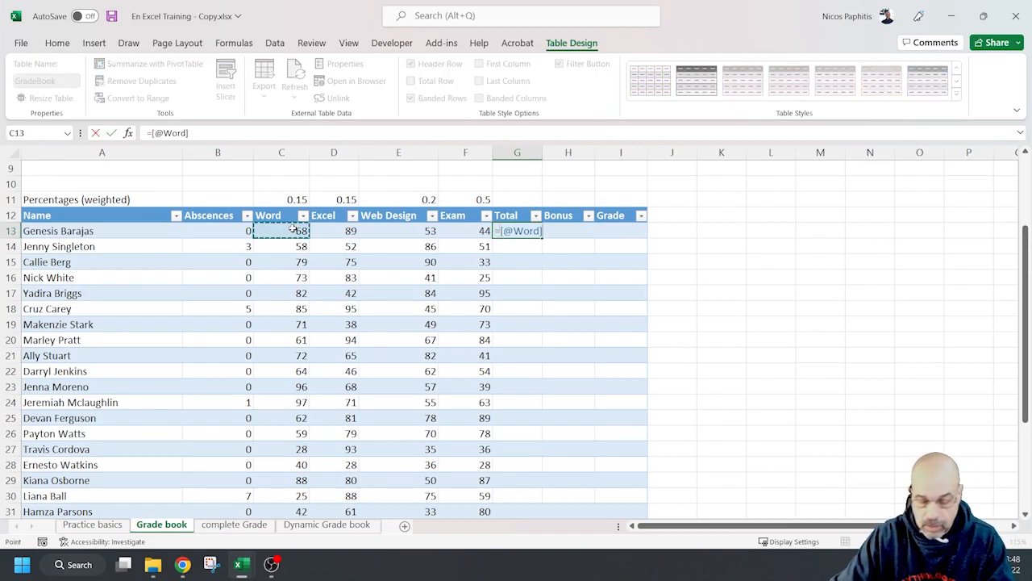
text(*)
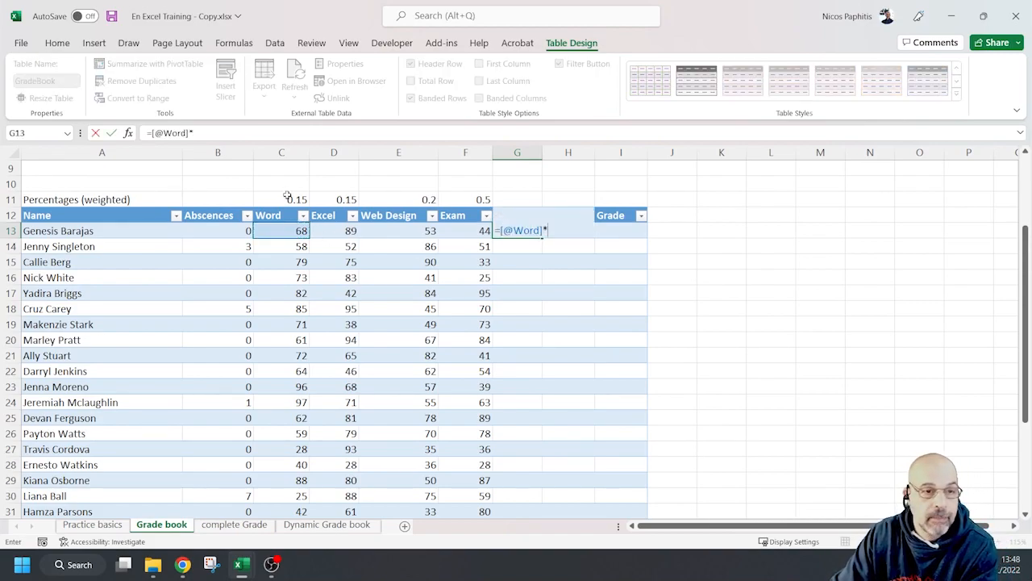
click(276, 199)
text(+)
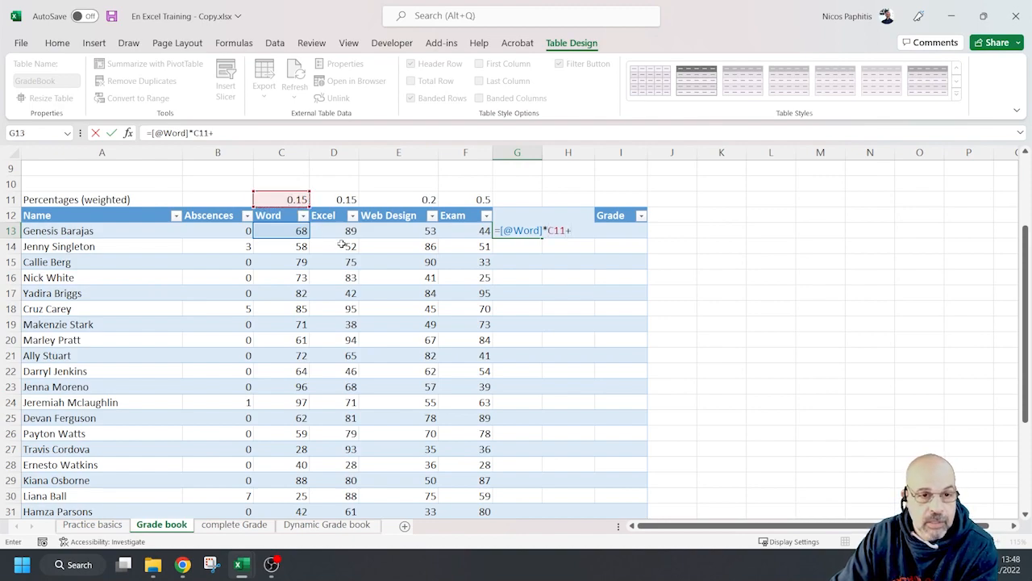
click(338, 231)
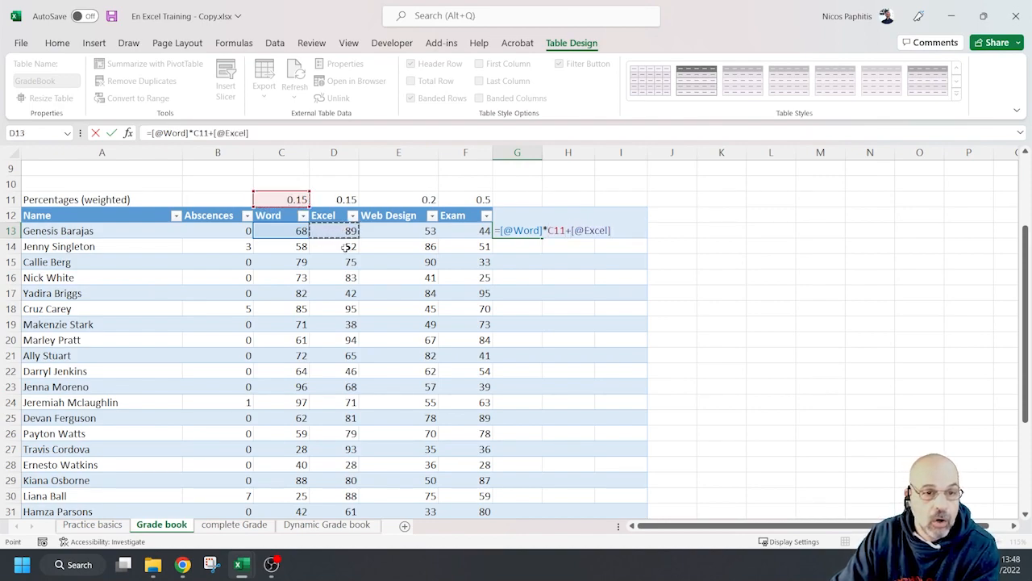
text(*)
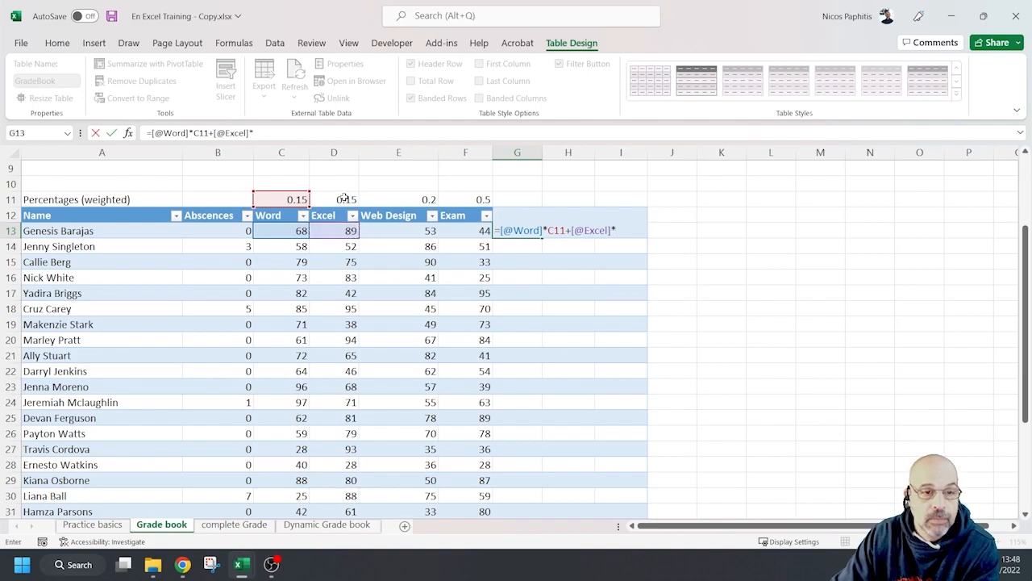
click(342, 200)
Extend the G13 formula by adding the Web Design score times E11 and the Exam score times F11
text(+)
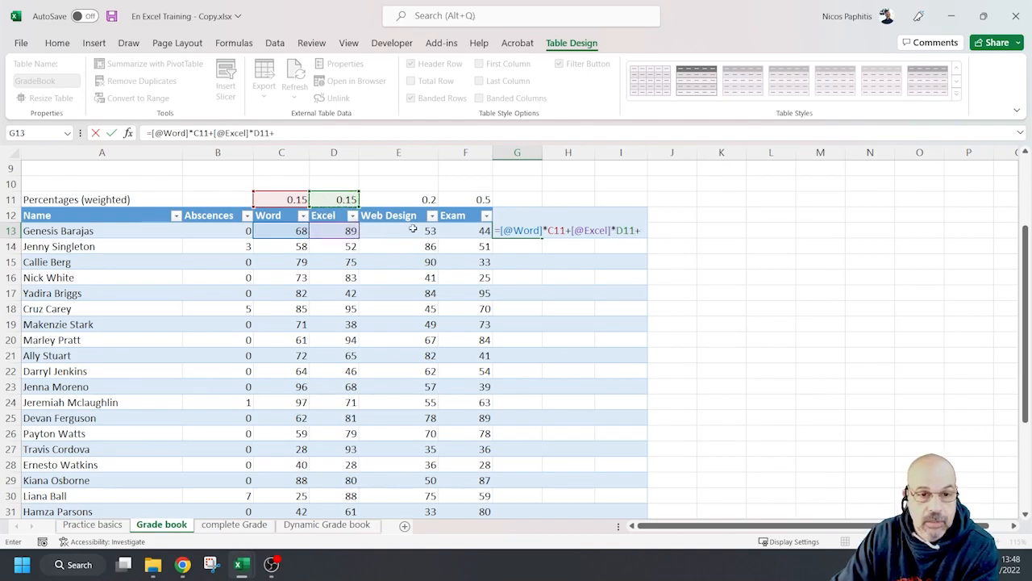
click(412, 230)
text(*)
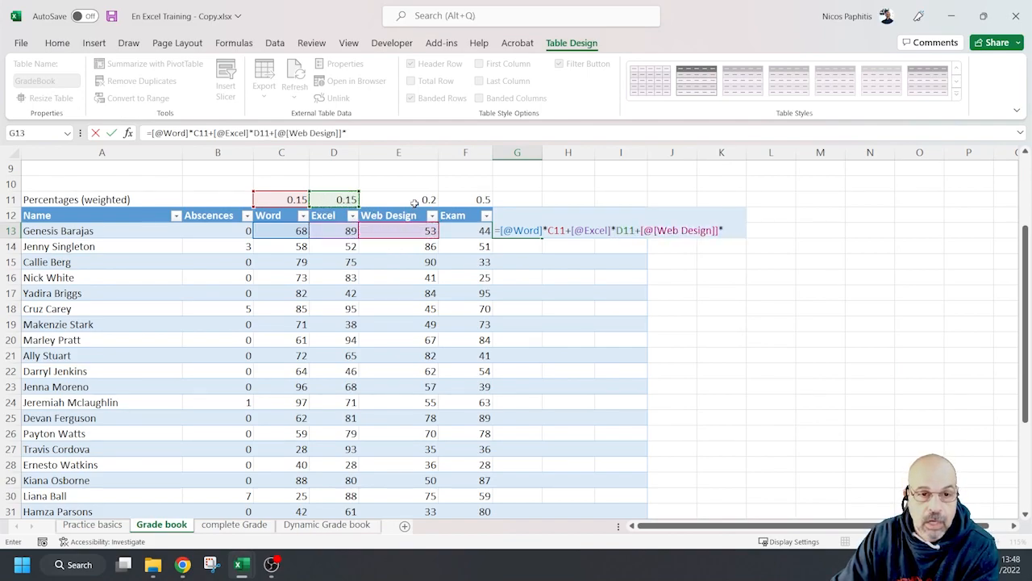
click(414, 199)
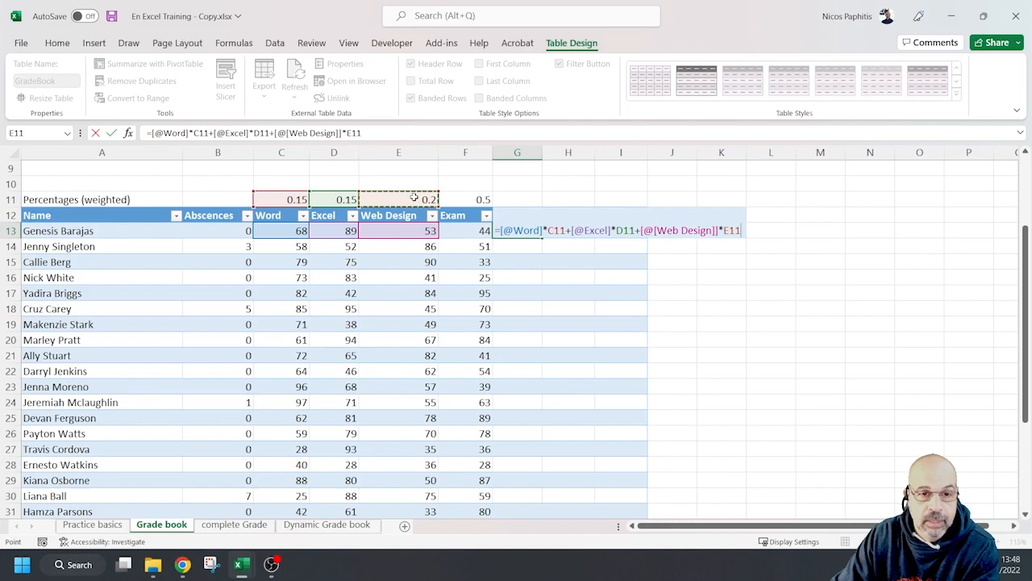
click(464, 234)
click(409, 200)
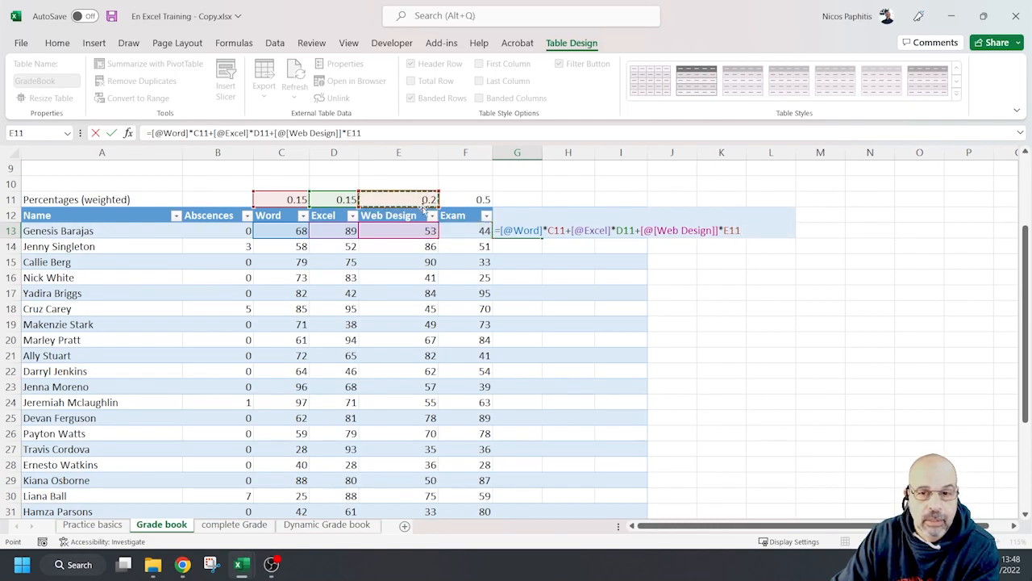
text(+)
click(467, 234)
text(*)
click(480, 200)
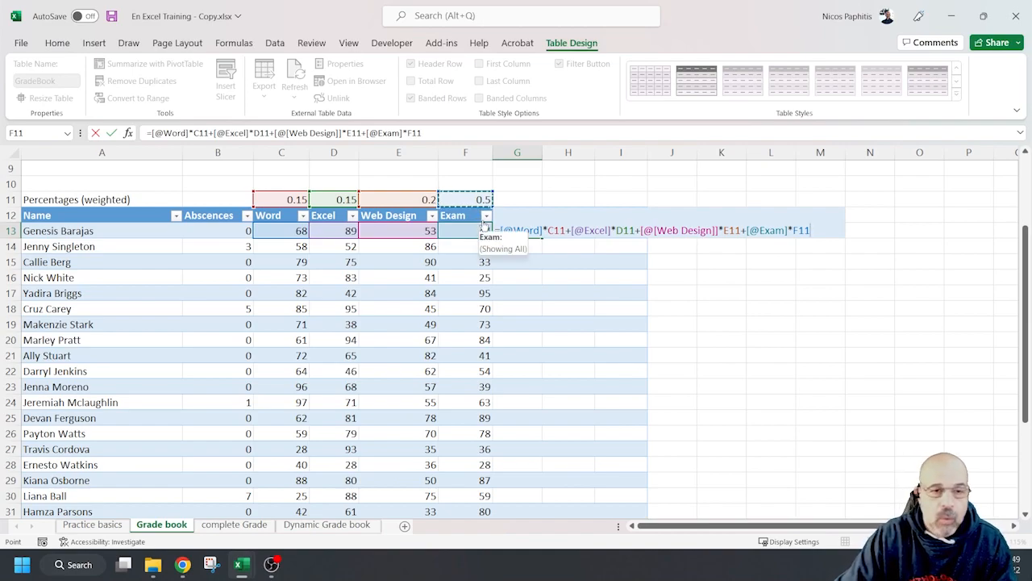
Make the weight references absolute as $C$11, $D$11, $E$11 and $F$11, and enter the formula for the Total column
click(580, 229)
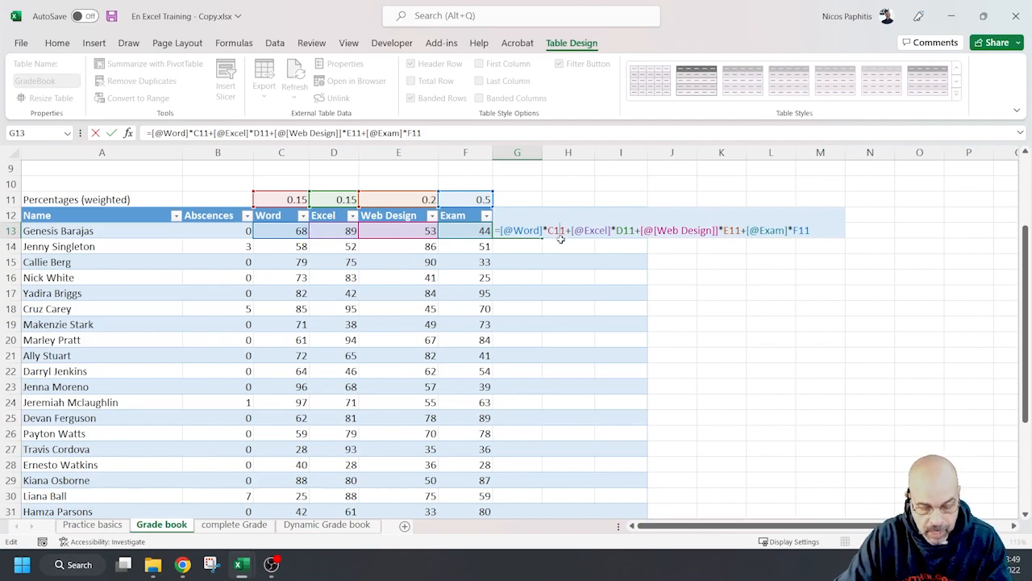
key(F4)
click(637, 231)
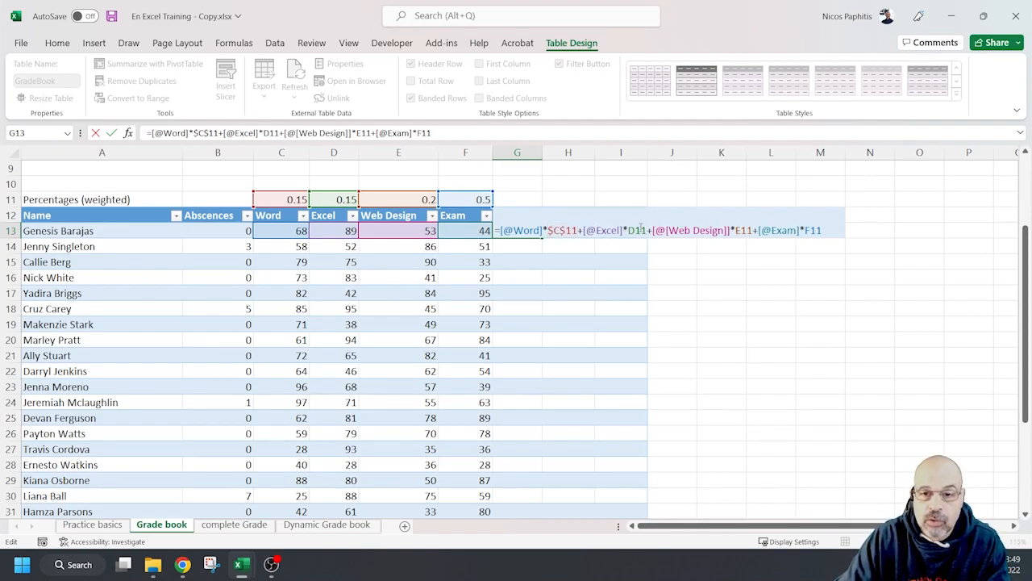
key(F4)
click(757, 230)
key(F4)
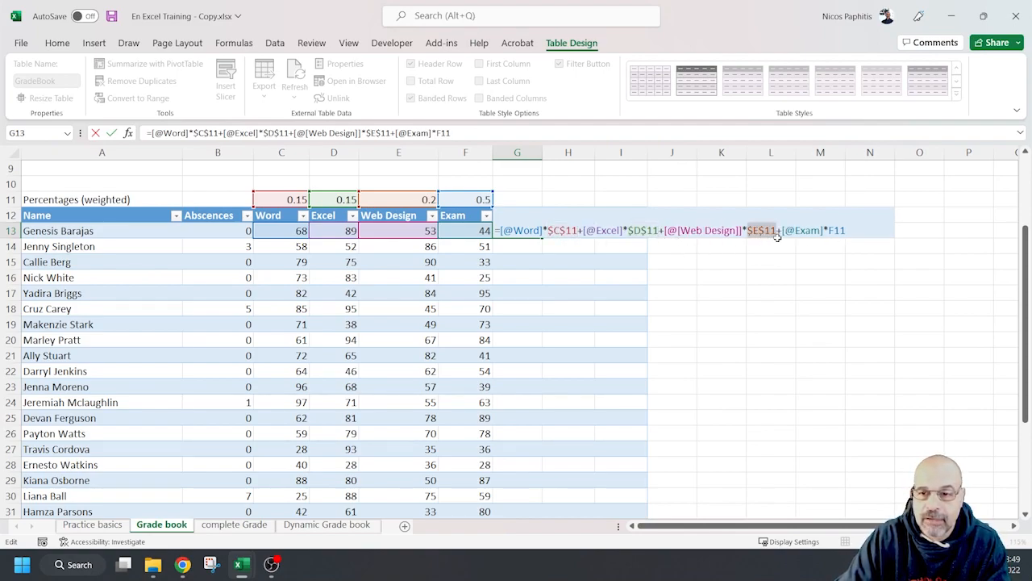
click(845, 230)
key(F4)
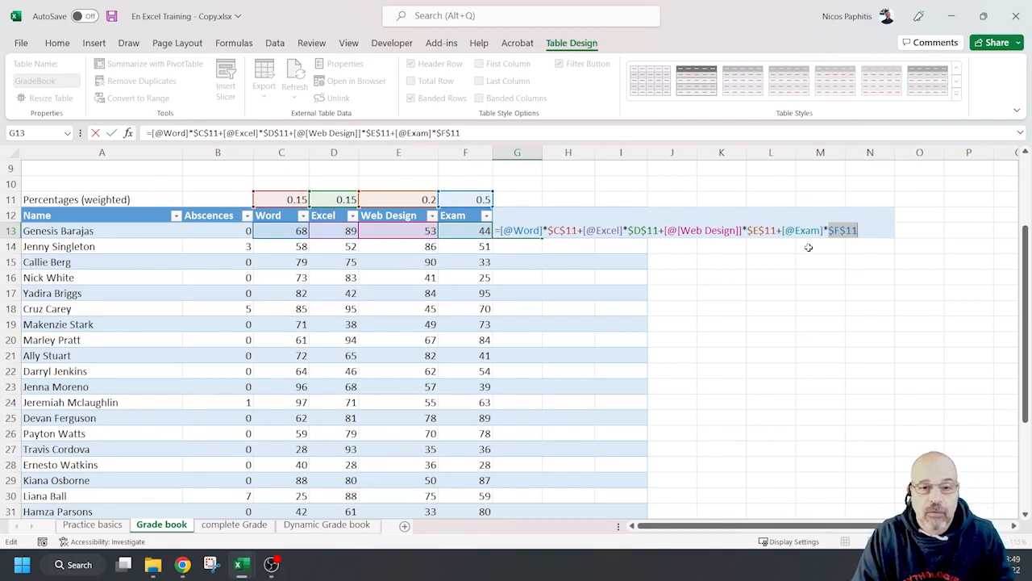
key(Return)
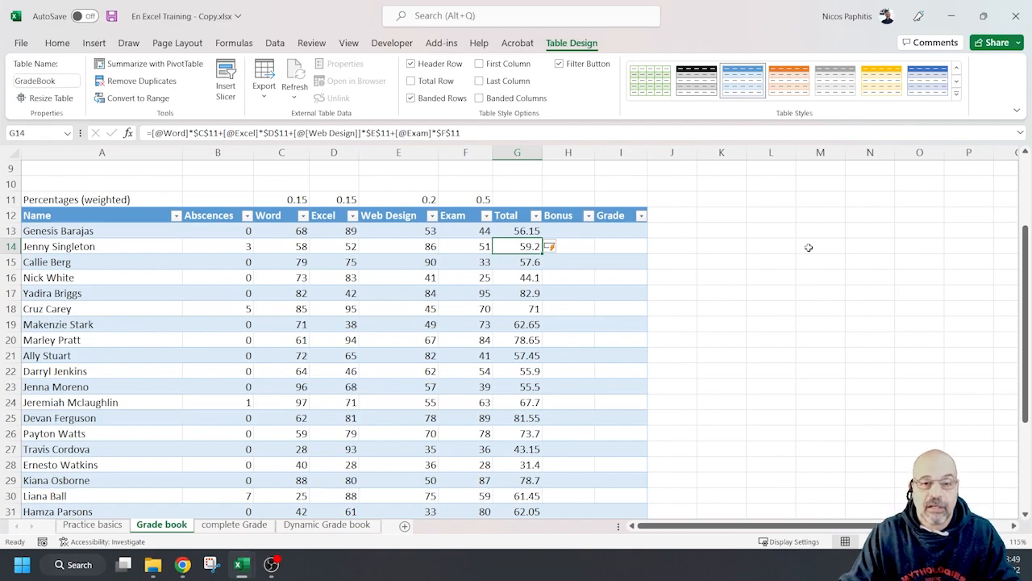
Start the Bonus formula in H13 as an IF function testing whether the row's Abscences value is less than 4
click(576, 231)
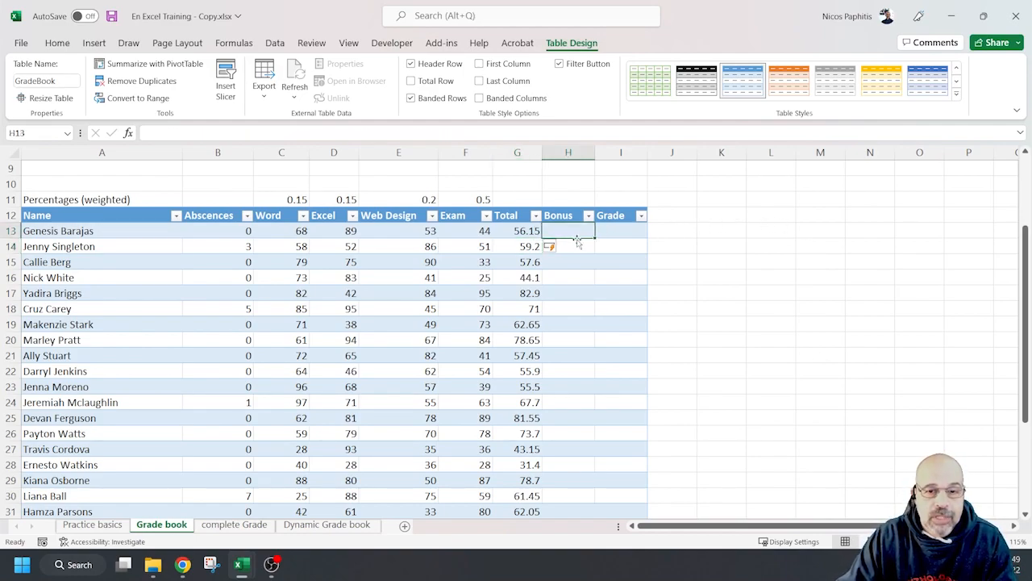
scroll(574, 266, up, 3)
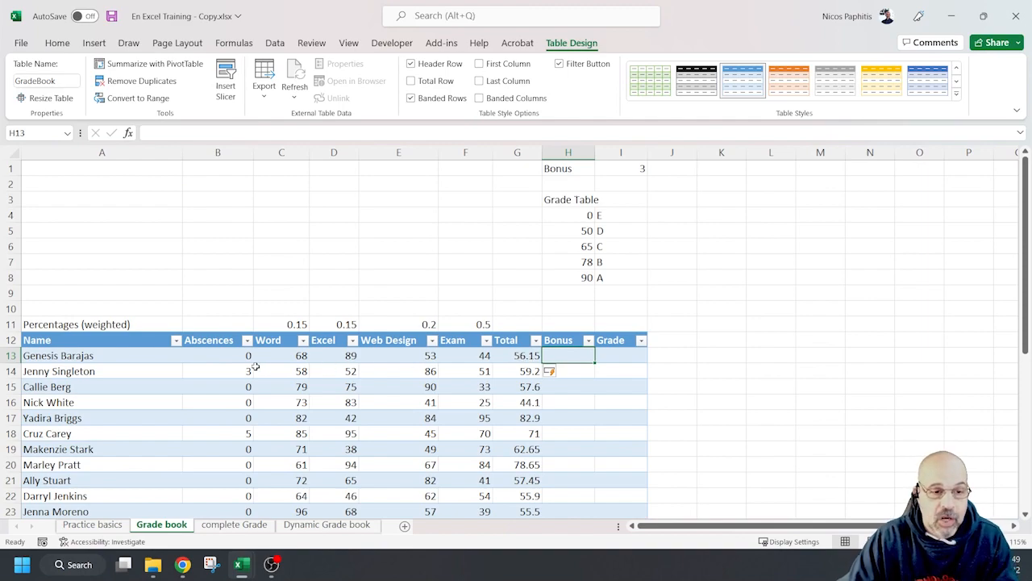
click(217, 359)
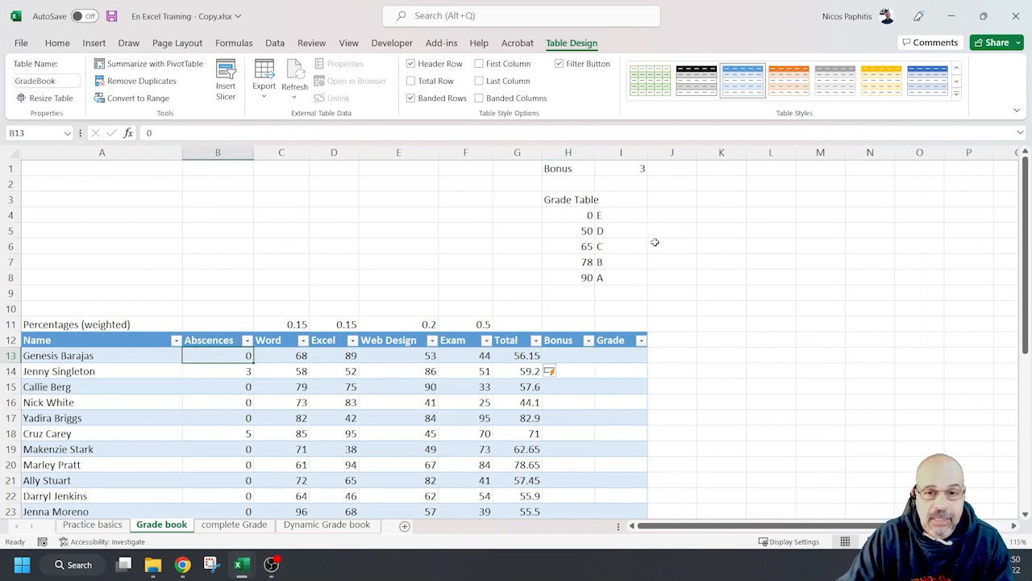
click(628, 171)
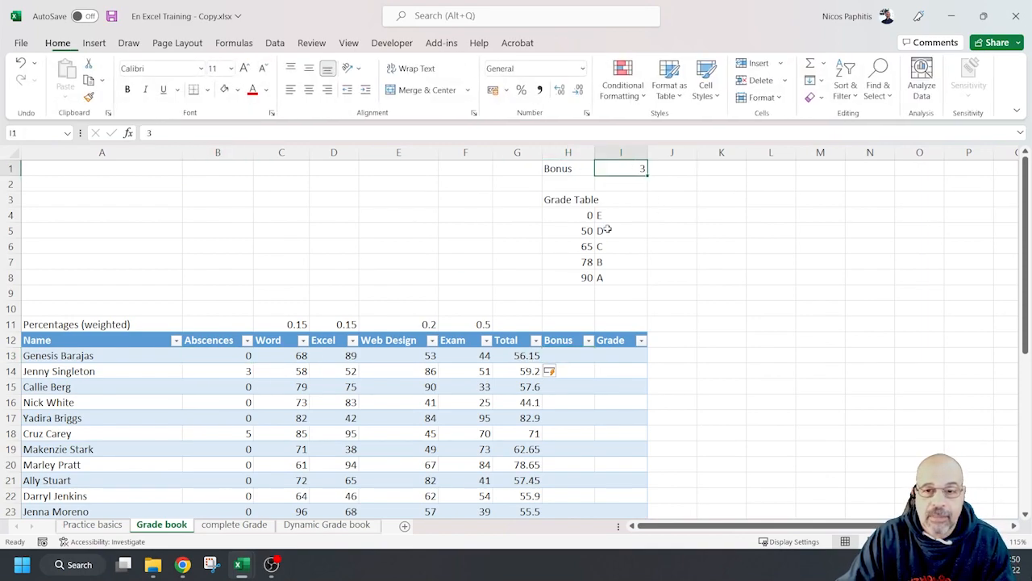
click(574, 357)
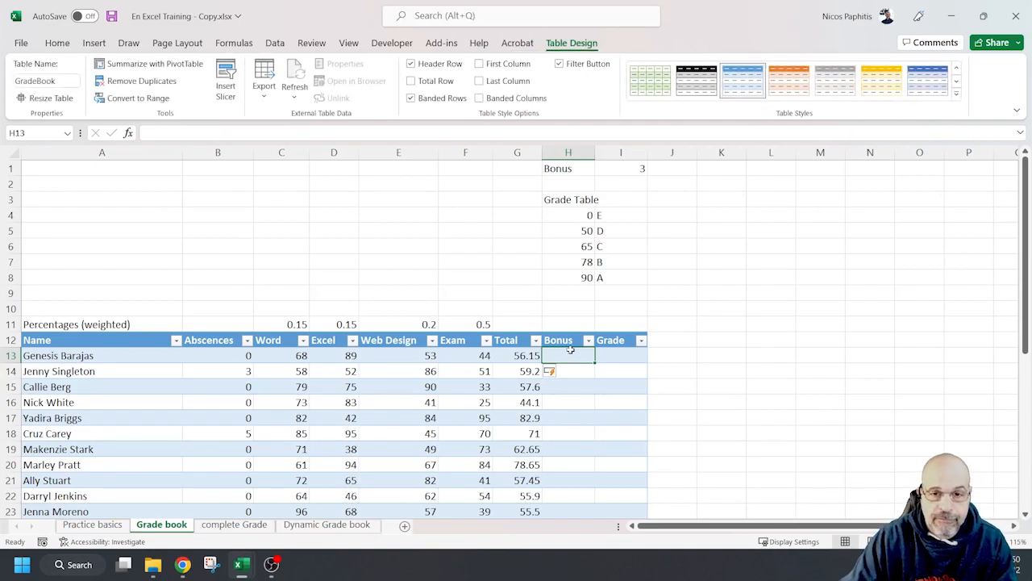
scroll(568, 353, down, 3)
ctrl+scroll(567, 351, up, 3)
scroll(566, 351, up, 1)
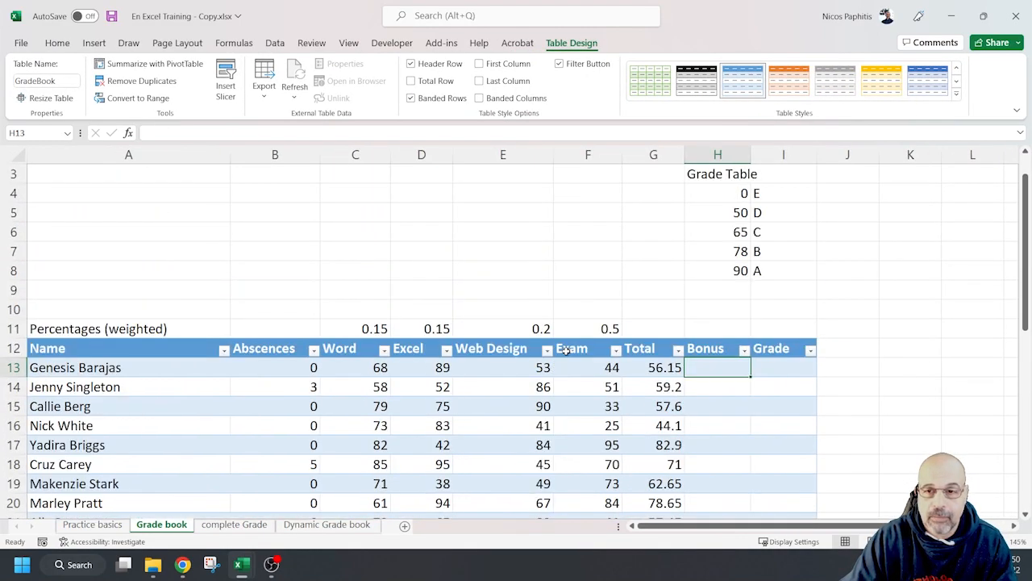
text(=)
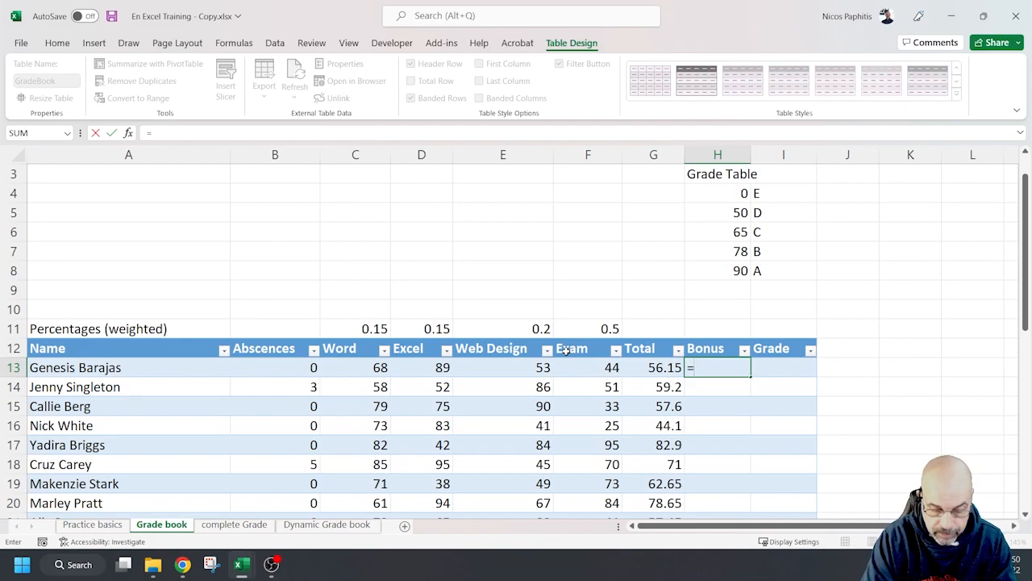
text(if)
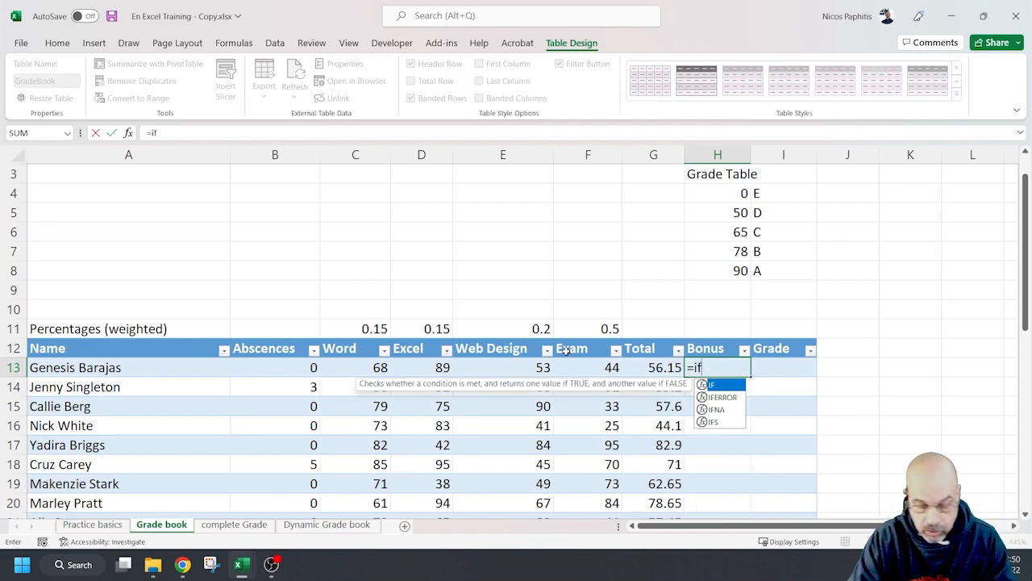
text(()
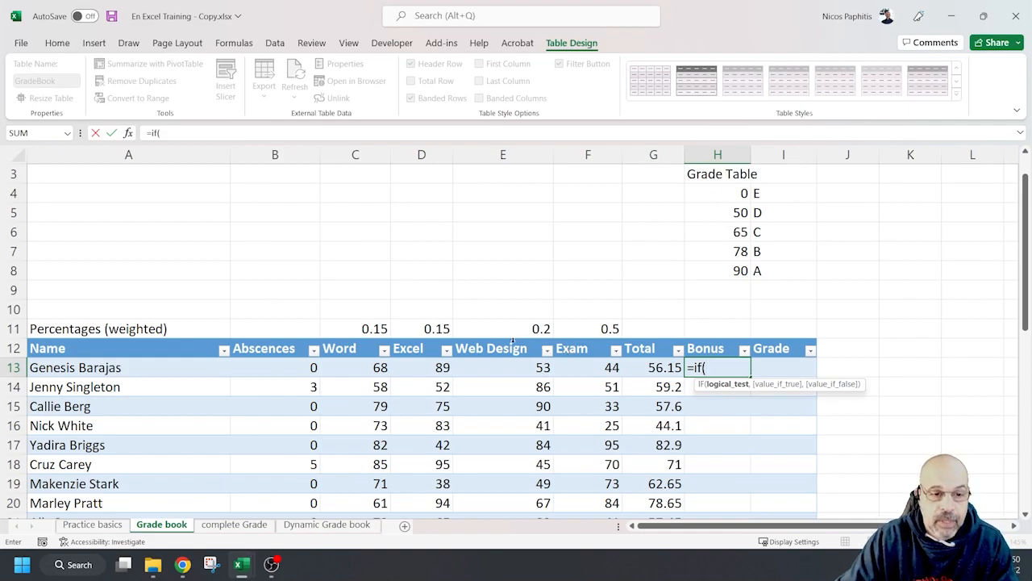
click(256, 370)
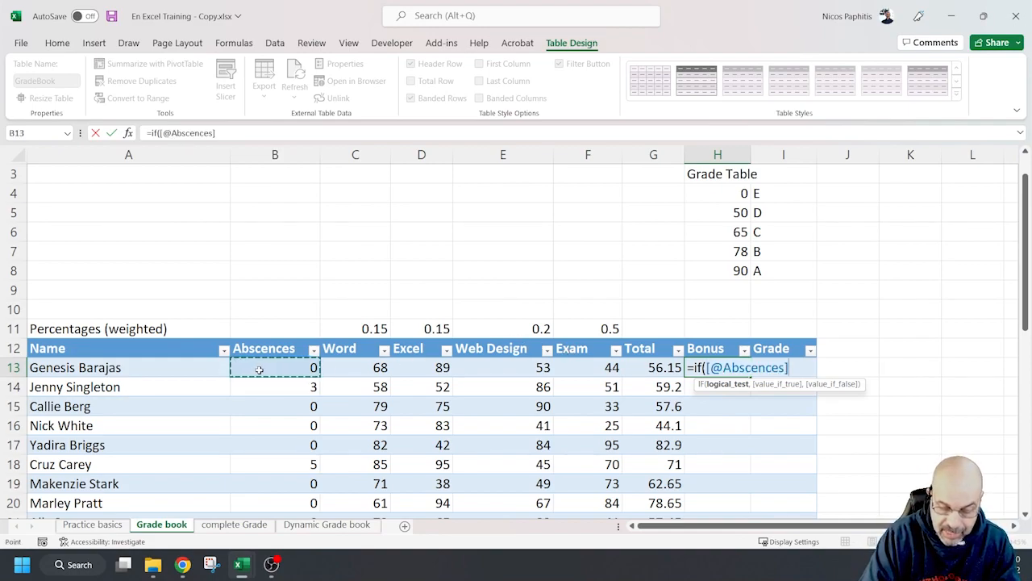
text(<4)
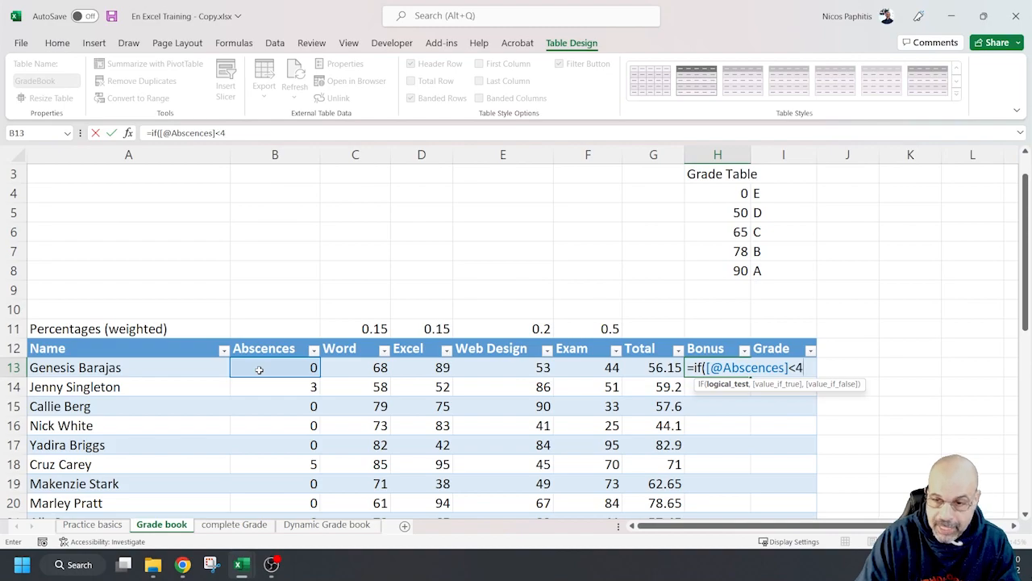
text(,)
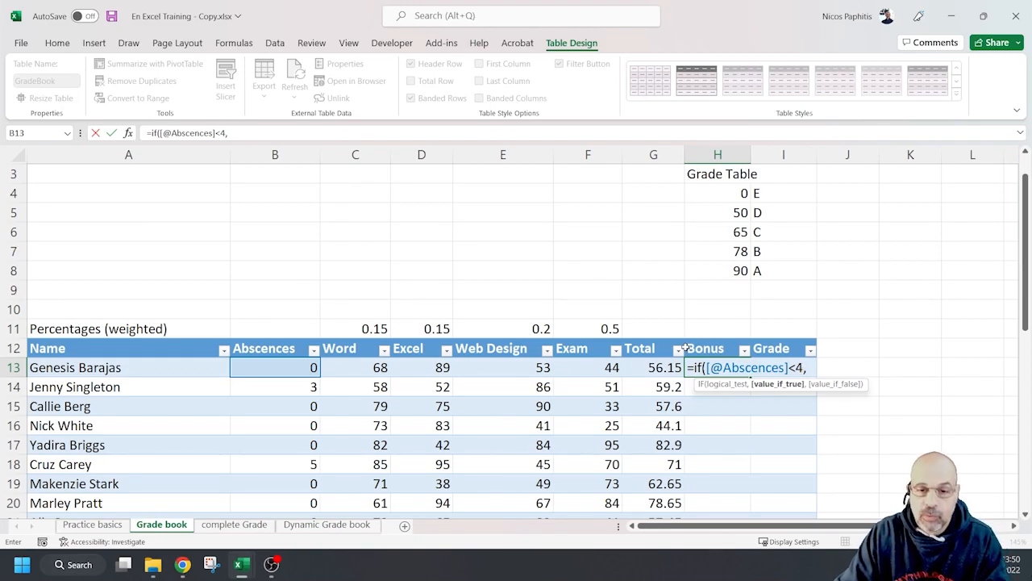
Set the true result of the H13 formula to the row's Total plus the bonus cell as the absolute reference $I$1
click(655, 367)
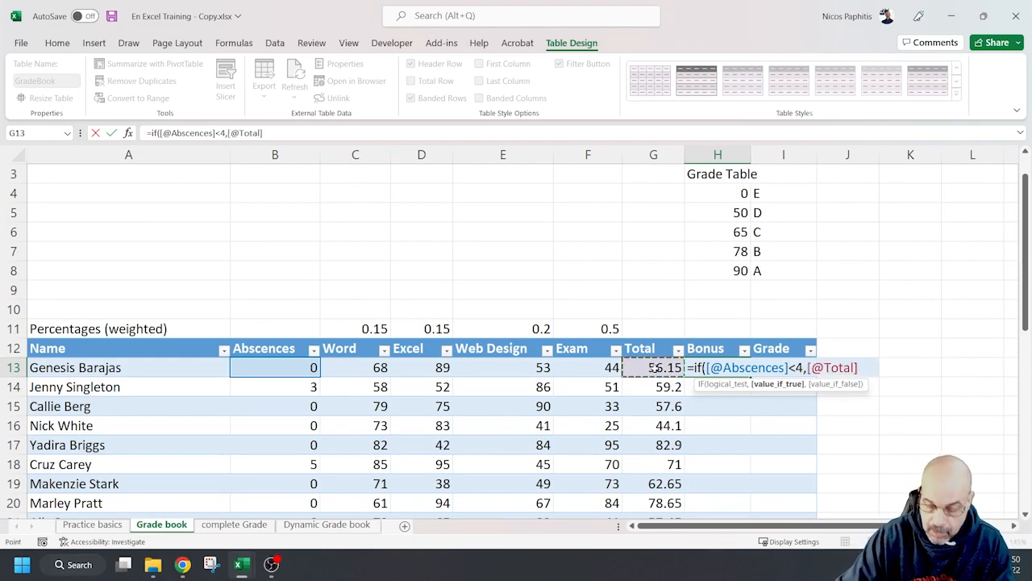
text(+)
scroll(647, 276, up, 1)
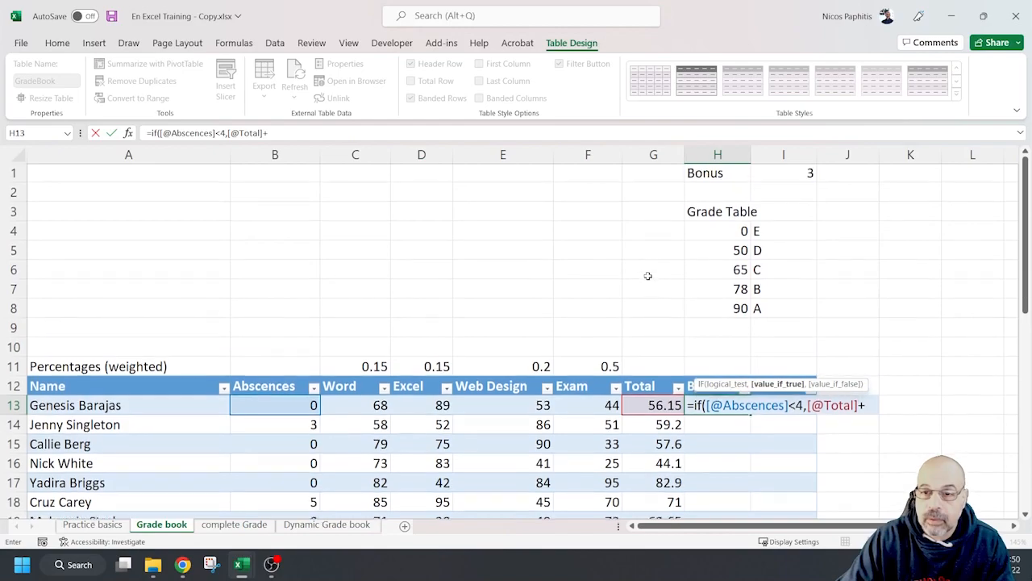
click(791, 174)
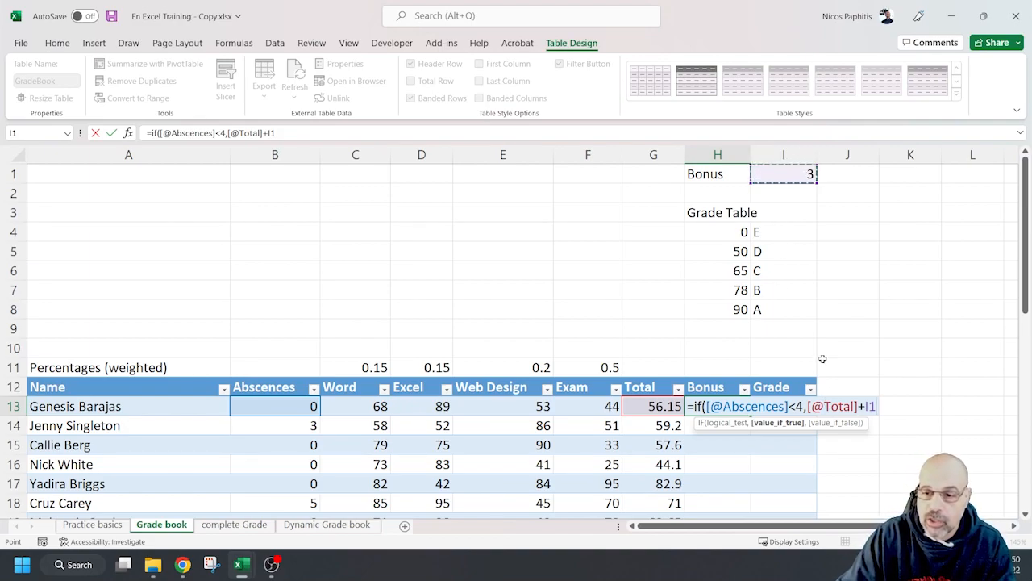
click(869, 406)
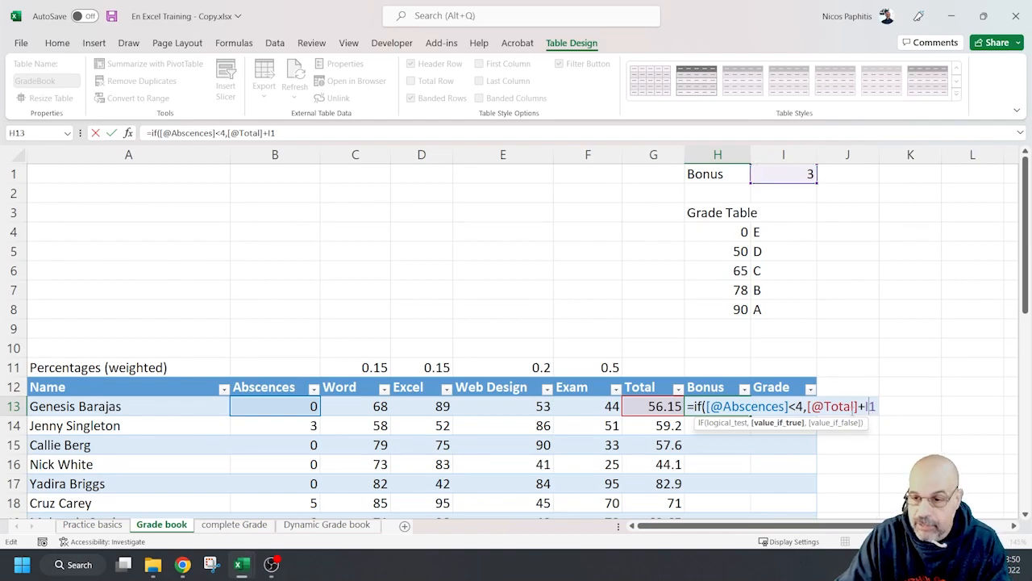
key(F4)
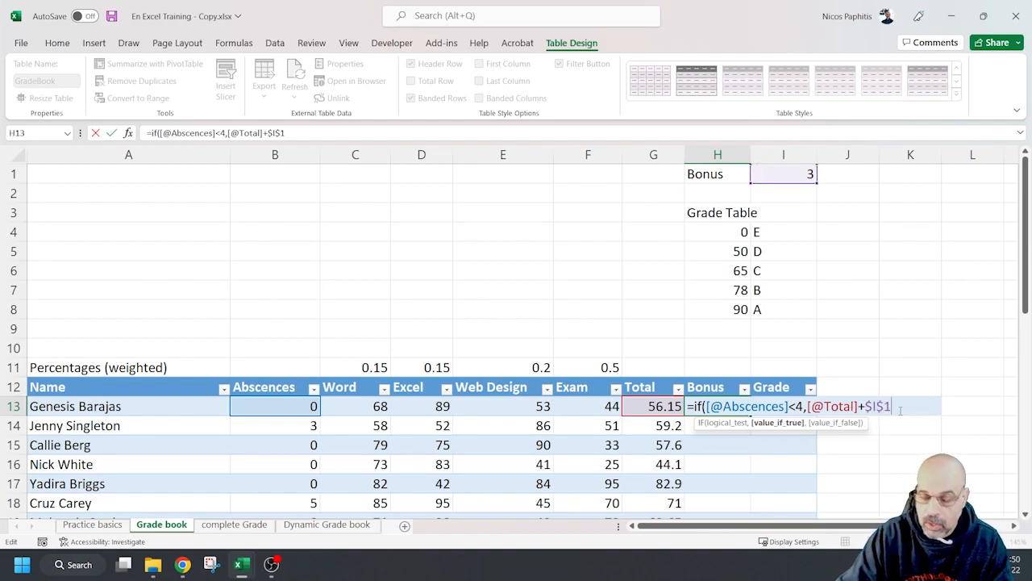
Set the false result to the row's Total alone and enter the IF formula for the Bonus column
text(,)
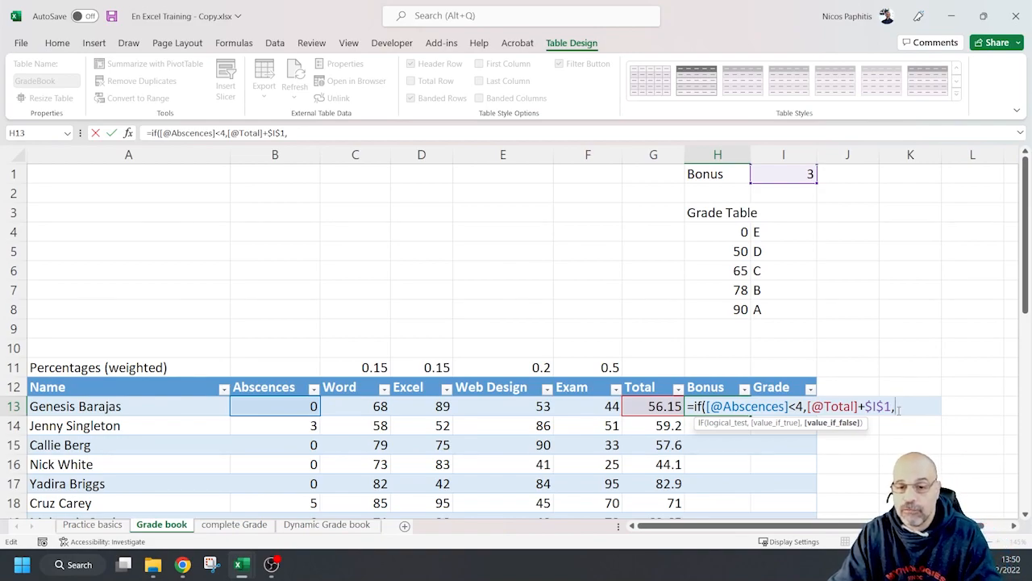
click(657, 406)
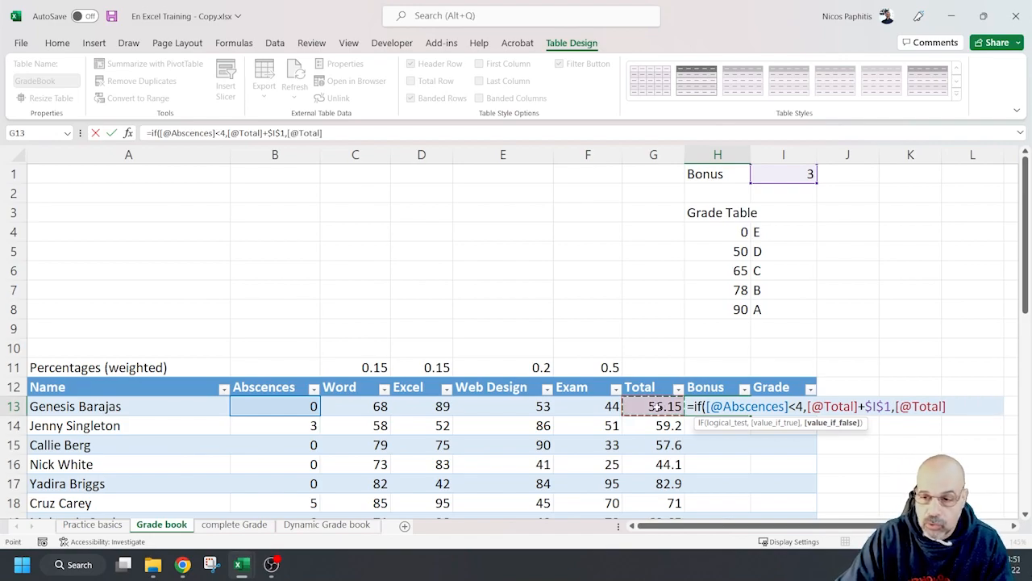
text())
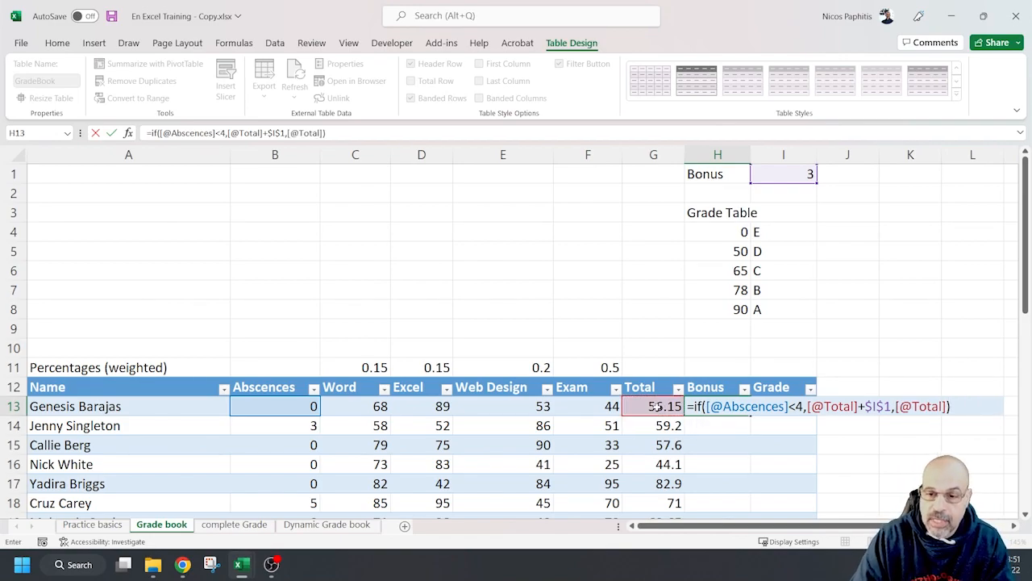
key(Return)
scroll(658, 407, down, 2)
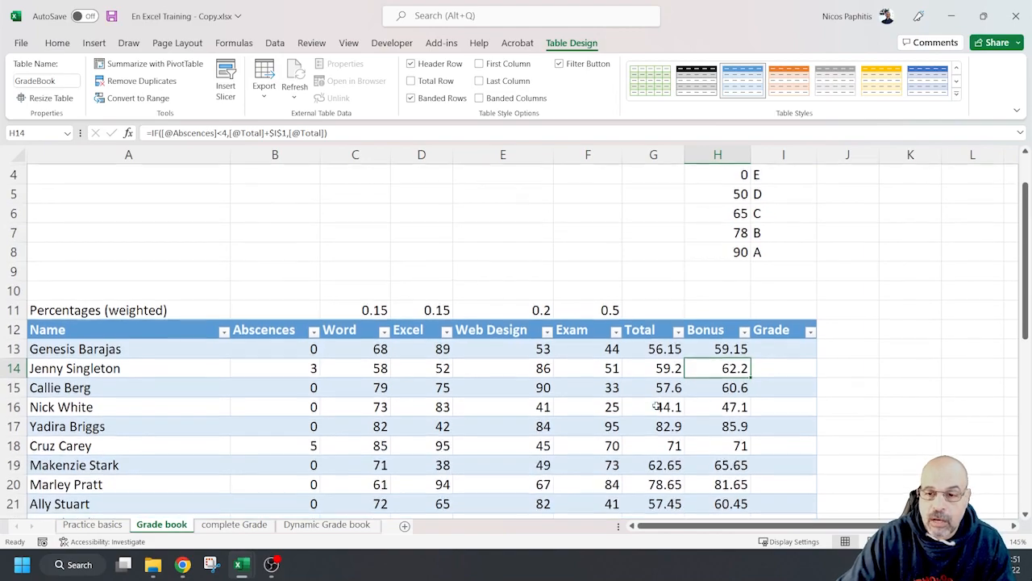
scroll(657, 405, up, 1)
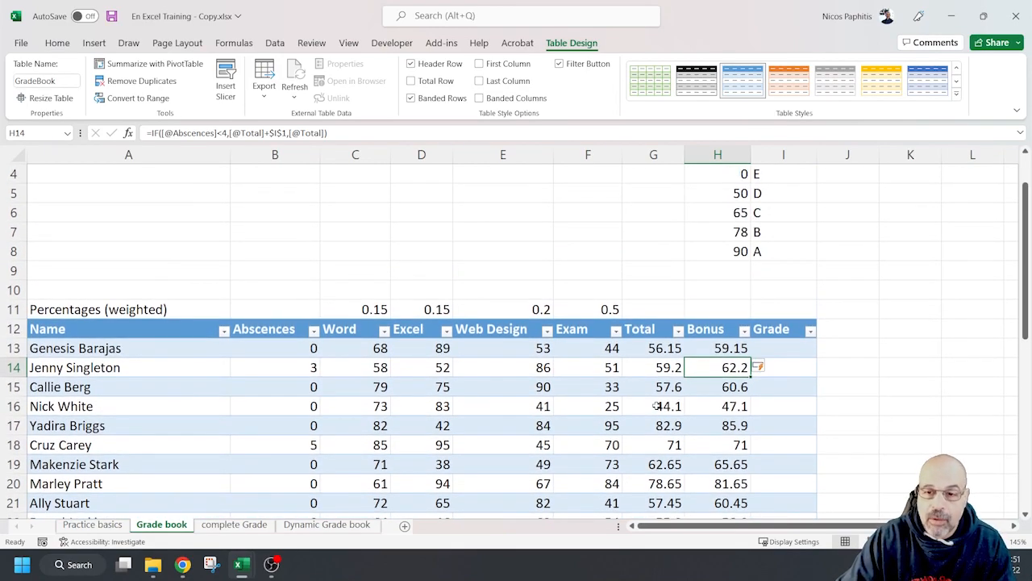
scroll(657, 407, down, 1)
scroll(703, 388, up, 1)
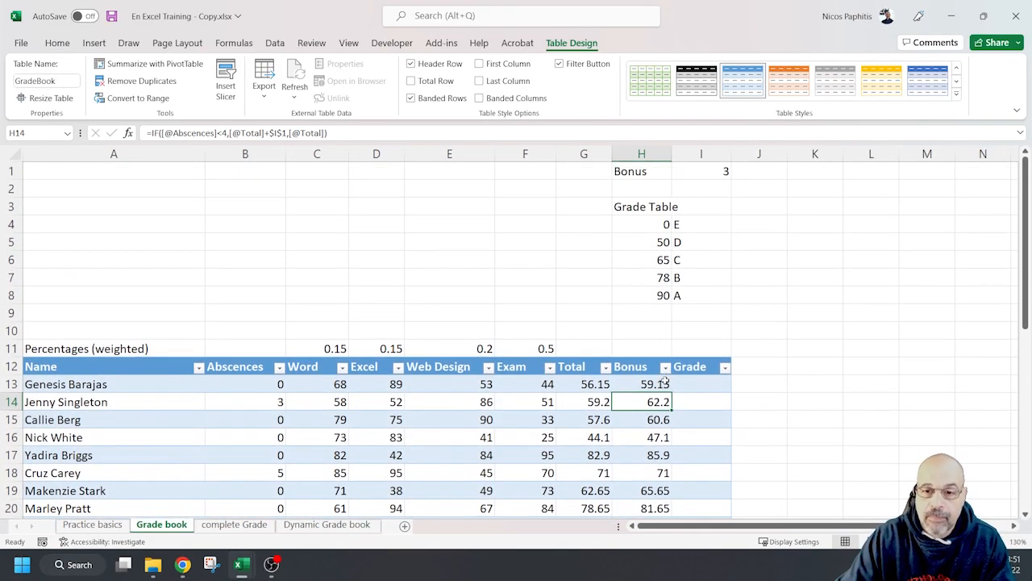
Examine the first student's Bonus score in H13 against the Grade Table thresholds in H4:H8 and letters in I4:I8
click(703, 387)
click(647, 384)
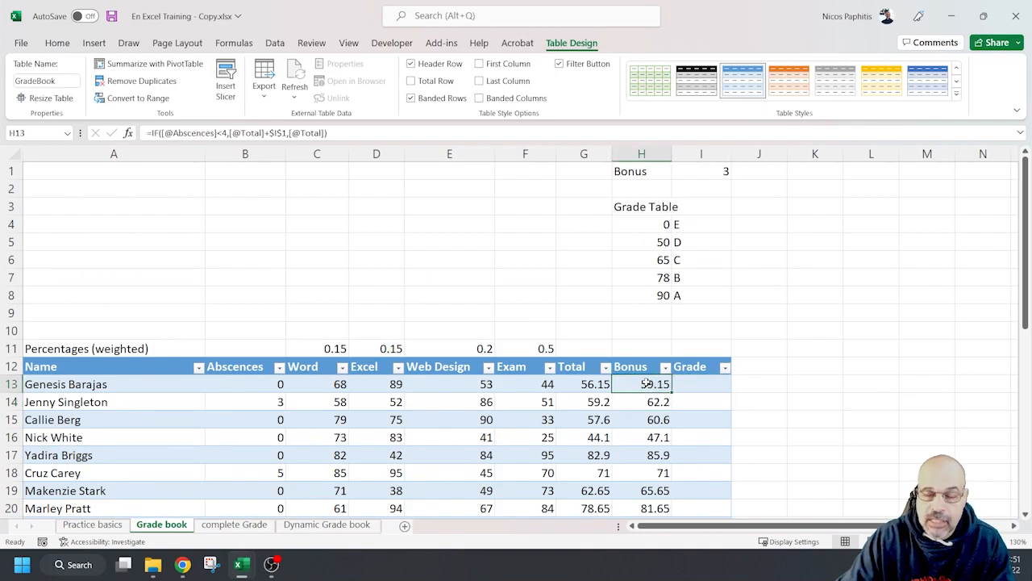
drag(669, 224, 691, 298)
drag(691, 226, 680, 297)
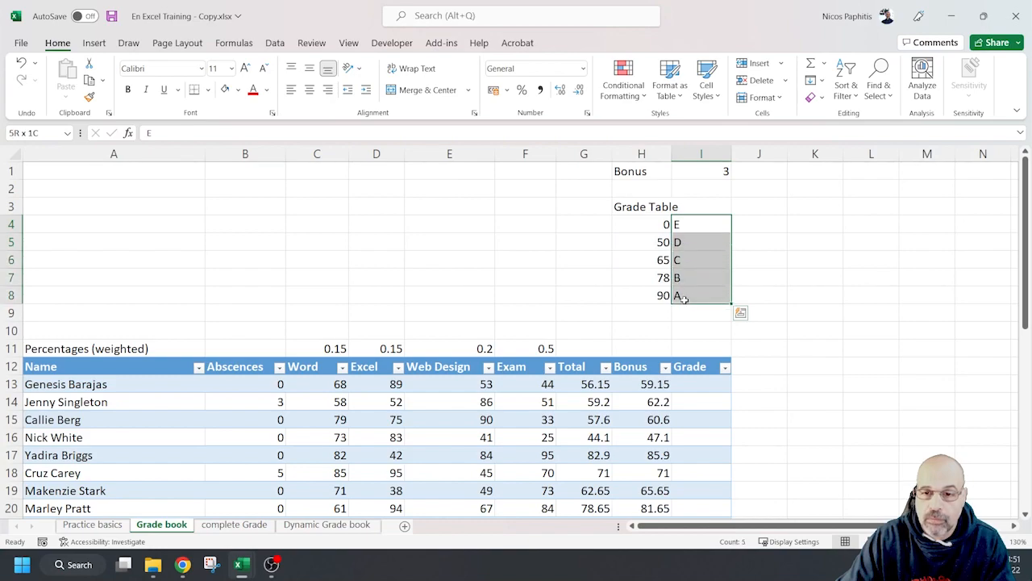
click(681, 385)
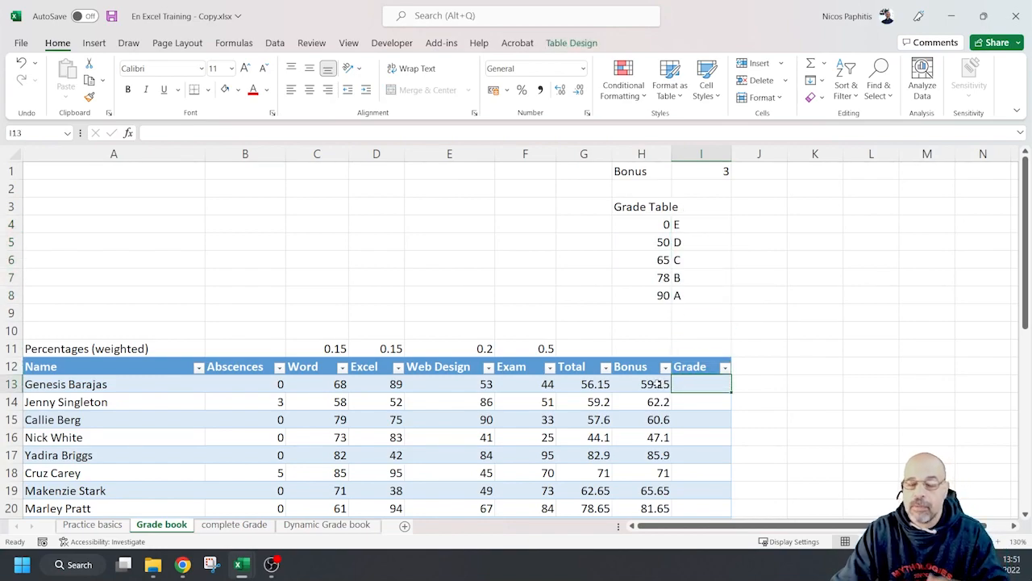
click(637, 381)
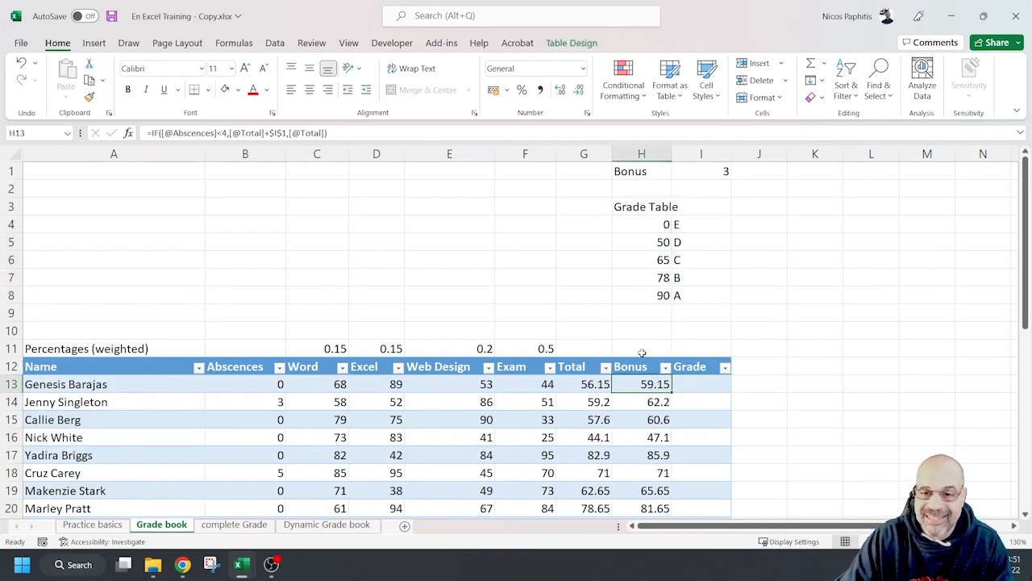
drag(660, 225, 662, 295)
Start a VLOOKUP formula in I13 of the Grade column with the row's Bonus value as the lookup value
click(675, 386)
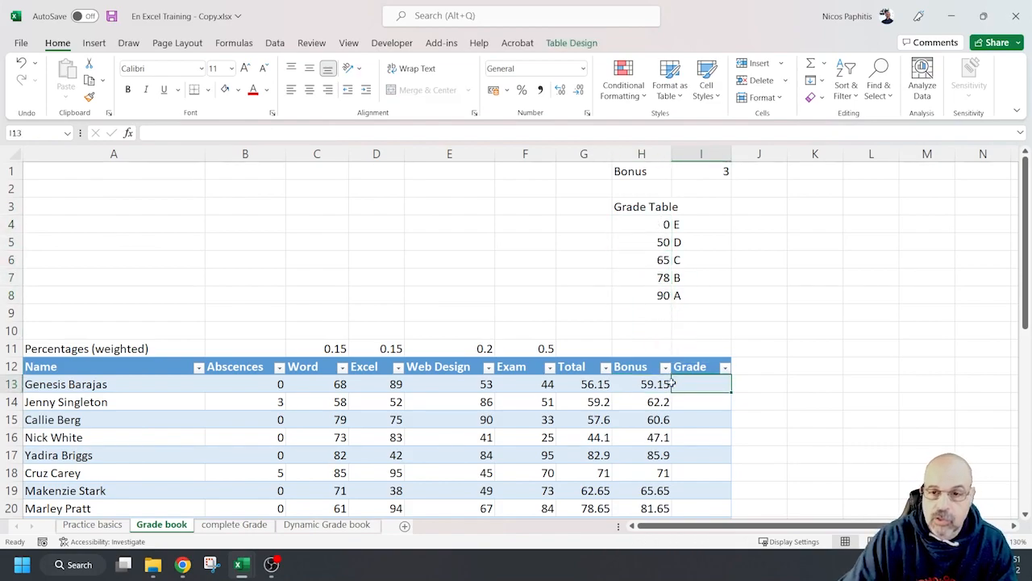
ctrl+scroll(671, 386, up, 1)
text(=v)
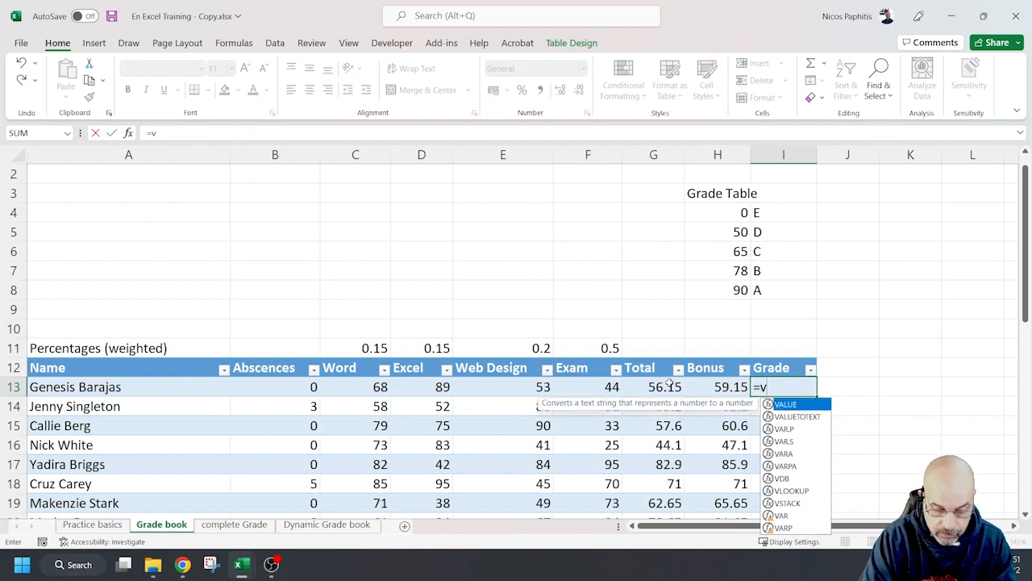
text(lookup)
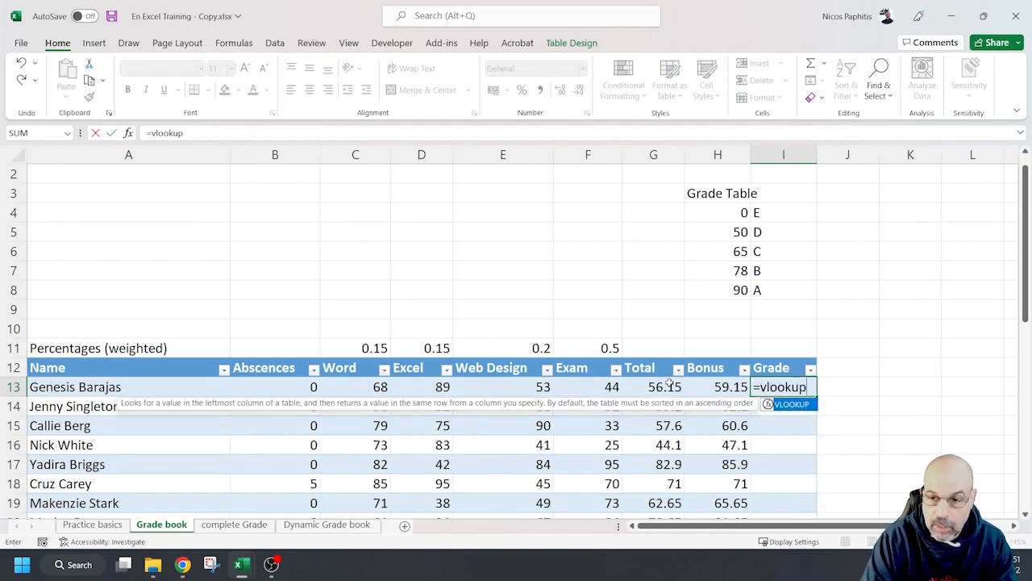
text(()
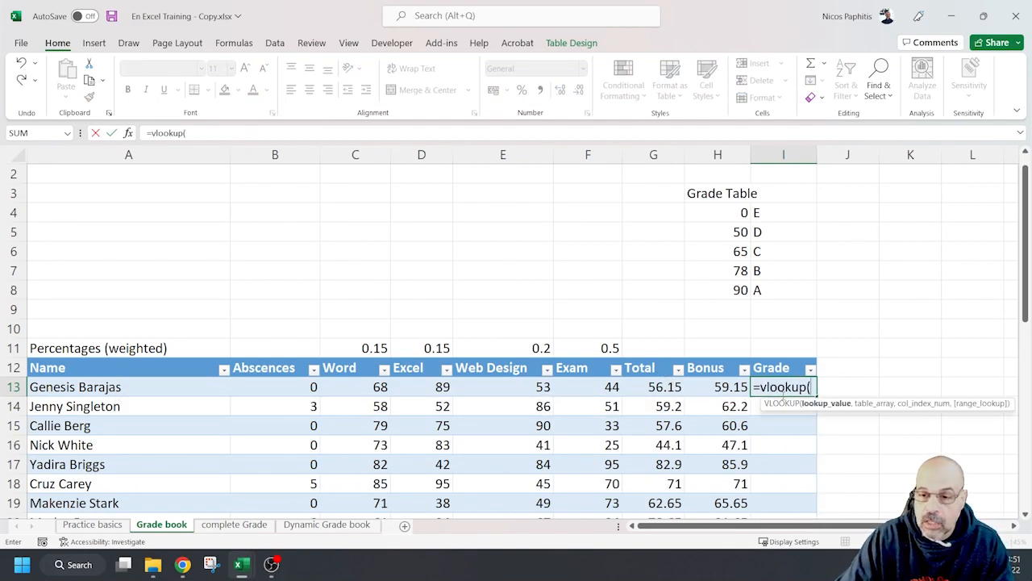
click(703, 380)
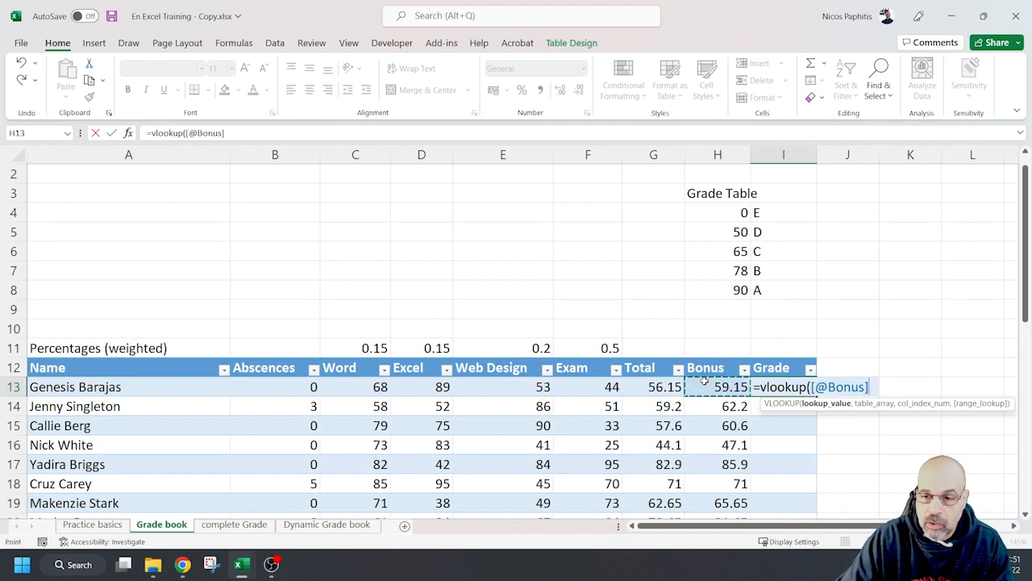
text(,)
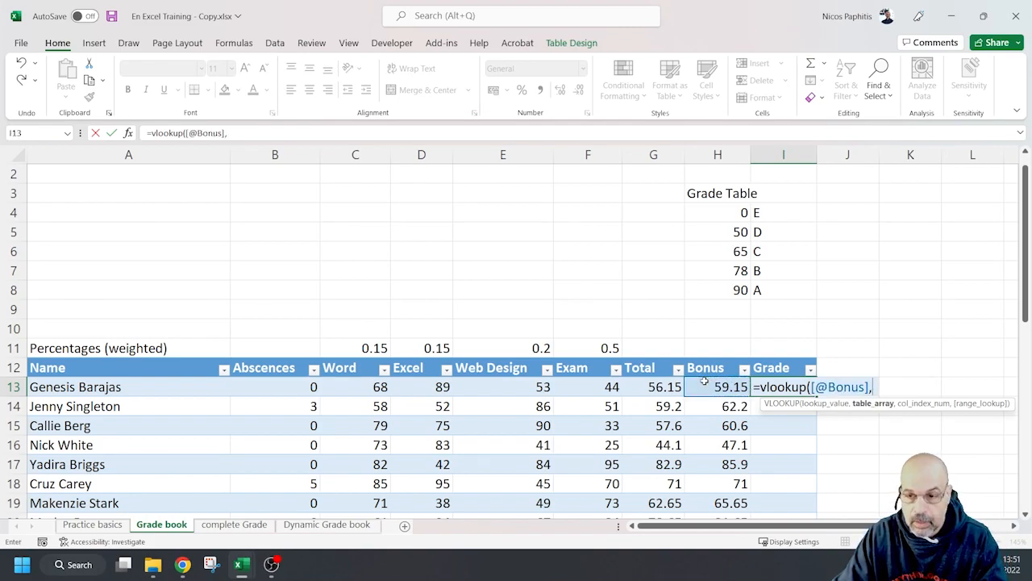
Set the table array of the I13 VLOOKUP to the Grade Table range as the absolute reference $H$4:$I$8
drag(724, 212, 758, 291)
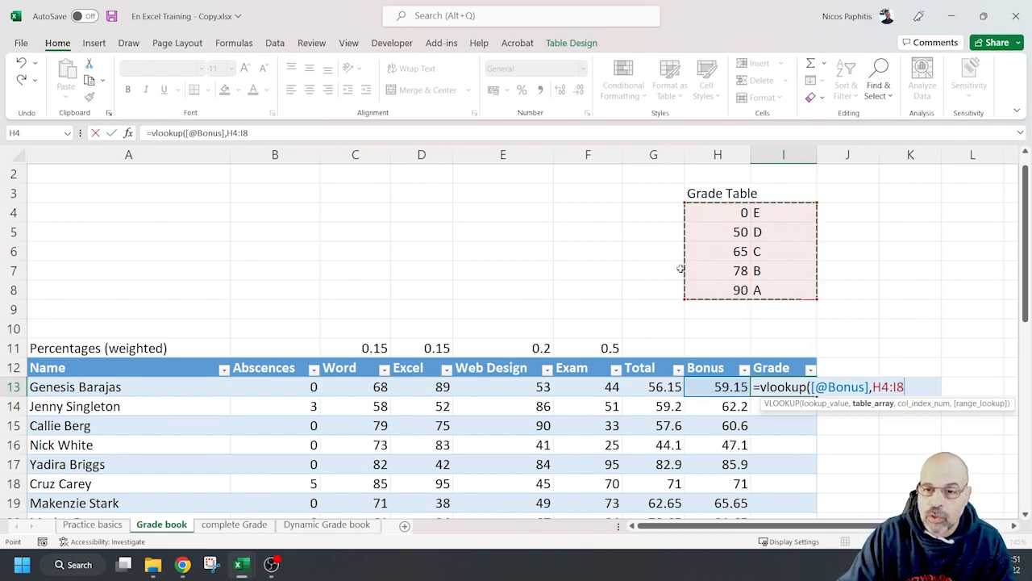
click(885, 387)
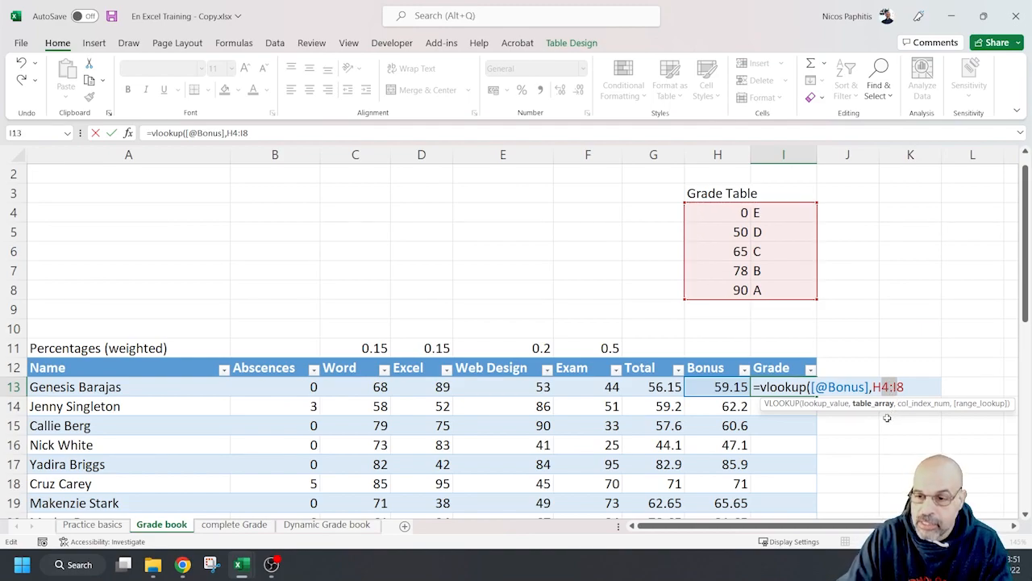
key(F4)
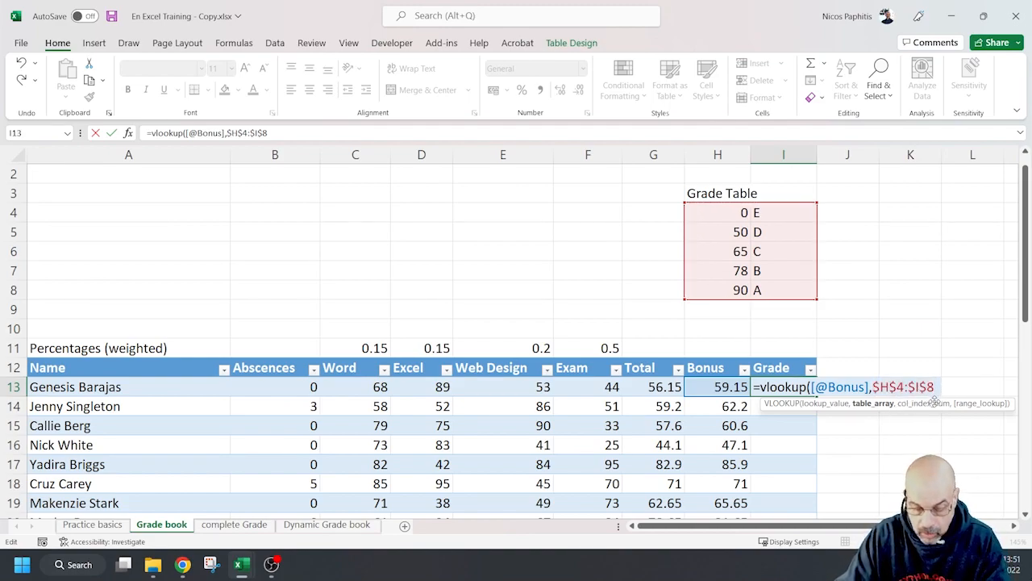
text(,)
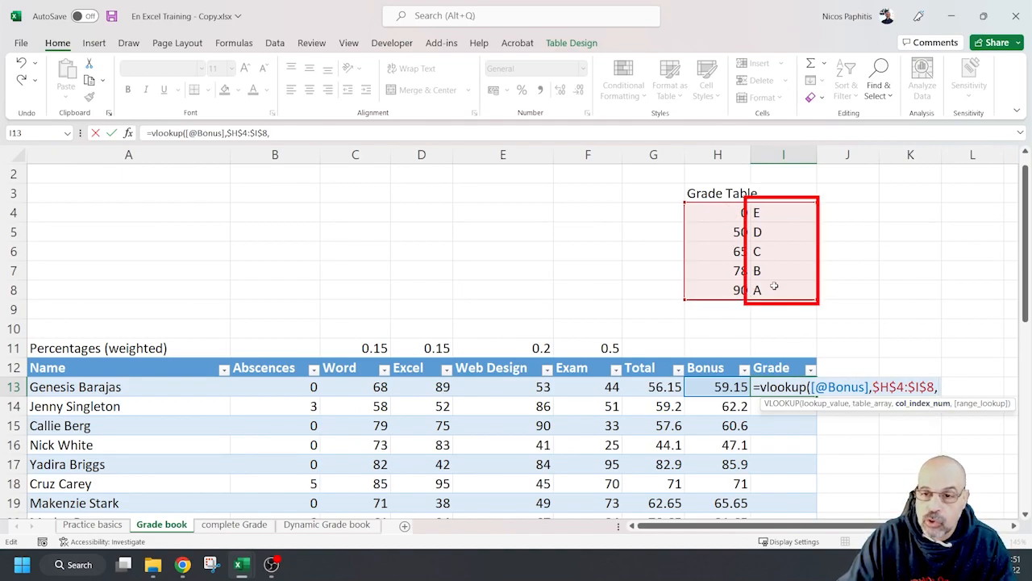
Set the VLOOKUP's column index to 2 with approximate match TRUE and enter the formula for the Grade column
text(2)
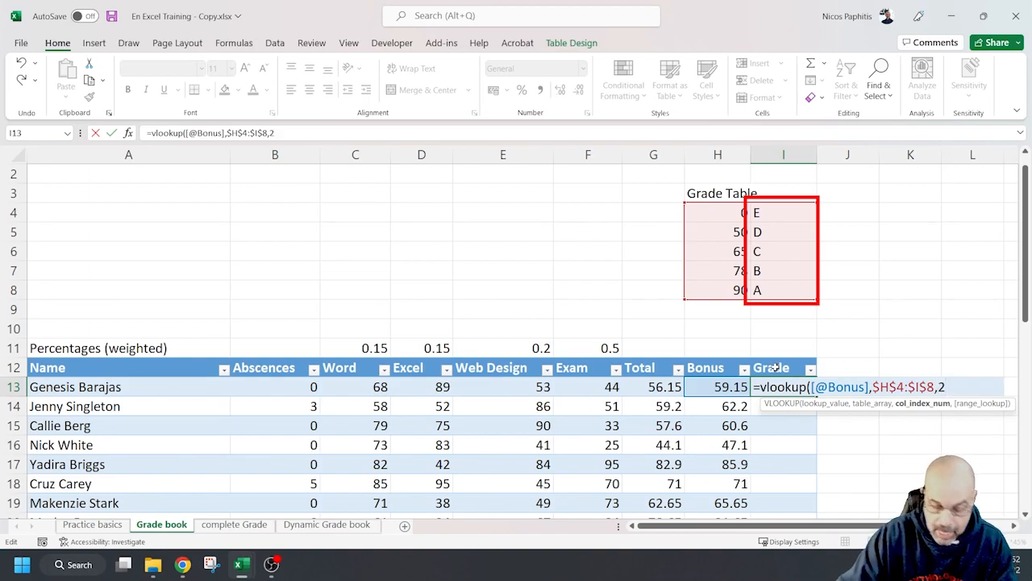
text(,)
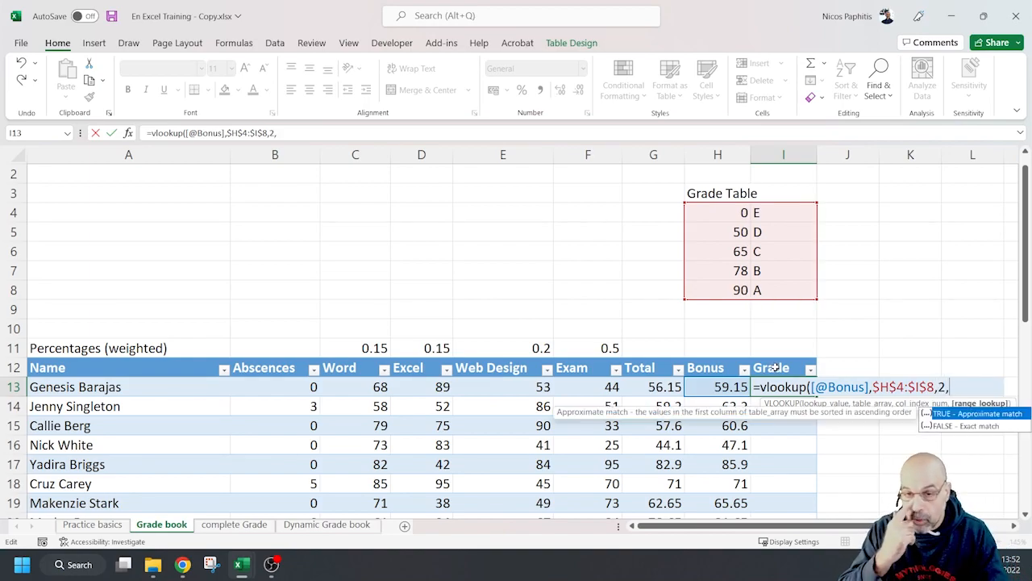
text(true))
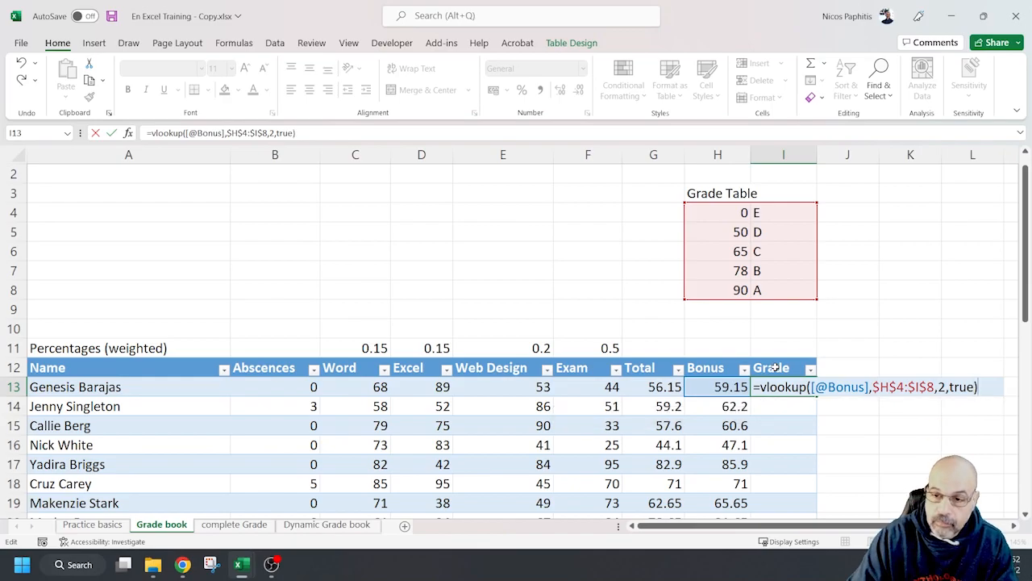
key(Return)
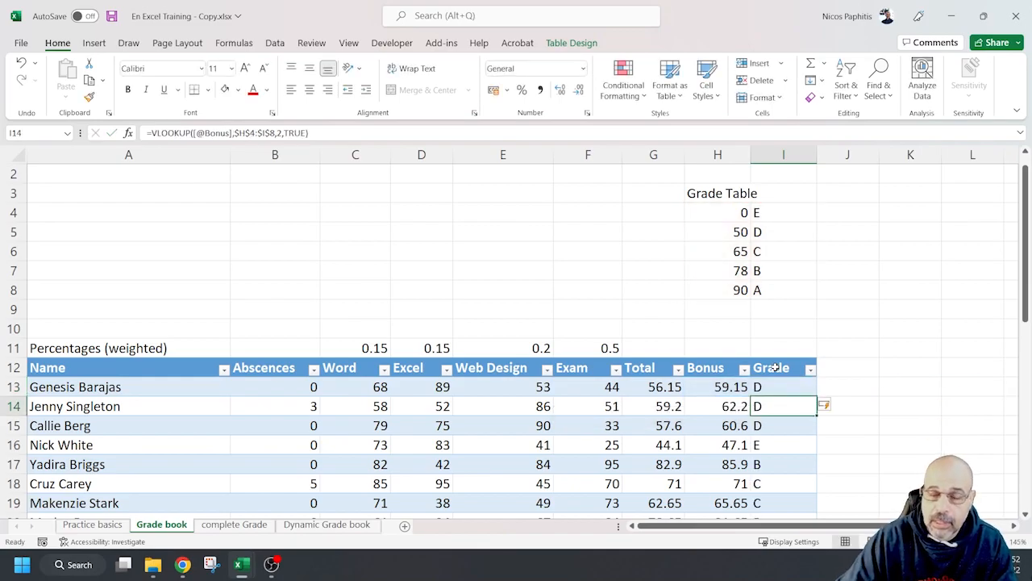
Calculate the Class Maximum for the Word scores in C38 with MAX over GradeBook[Word]
scroll(856, 307, down, 6)
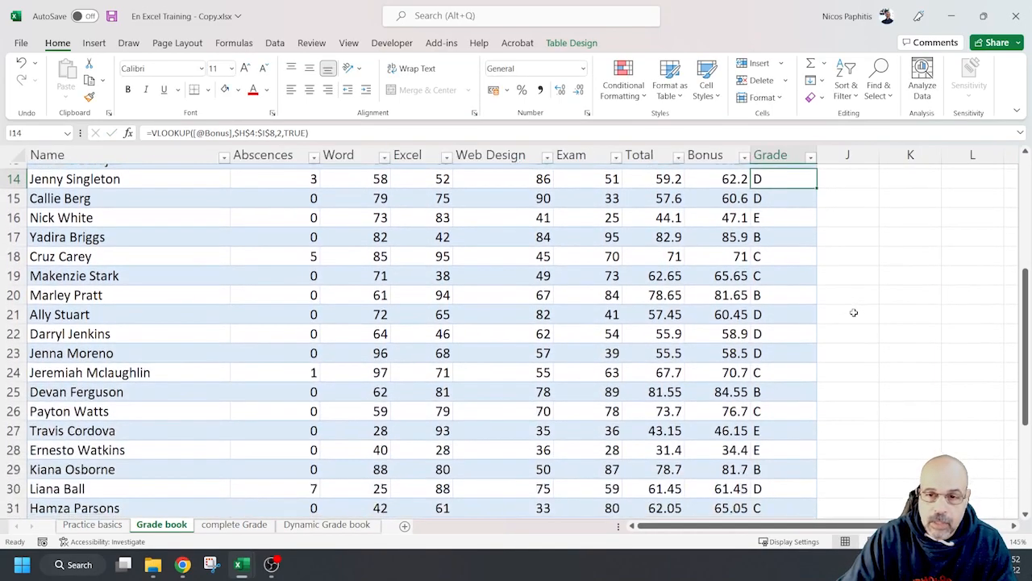
scroll(847, 322, up, 1)
scroll(846, 326, down, 2)
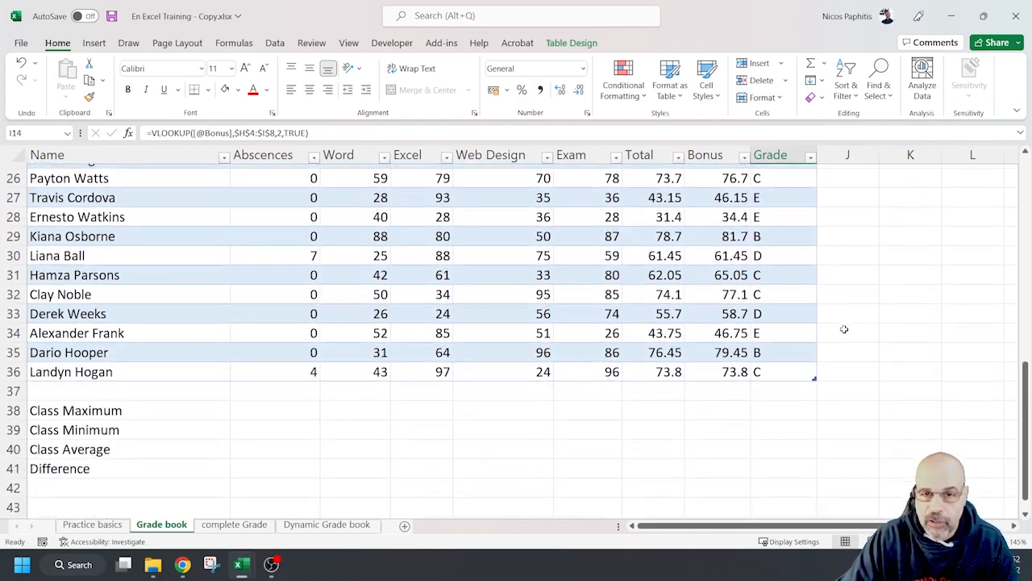
scroll(841, 325, up, 6)
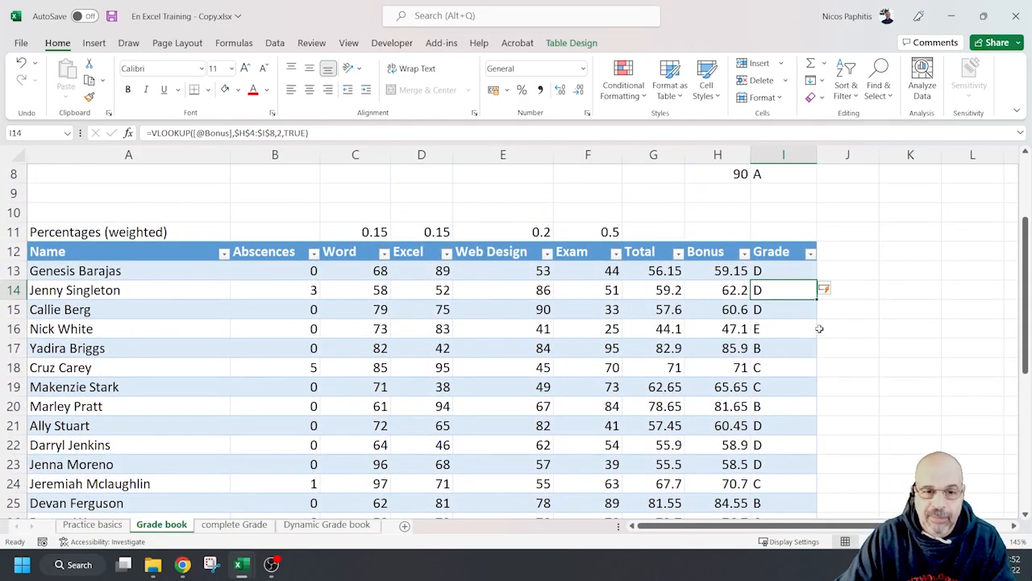
scroll(820, 328, down, 7)
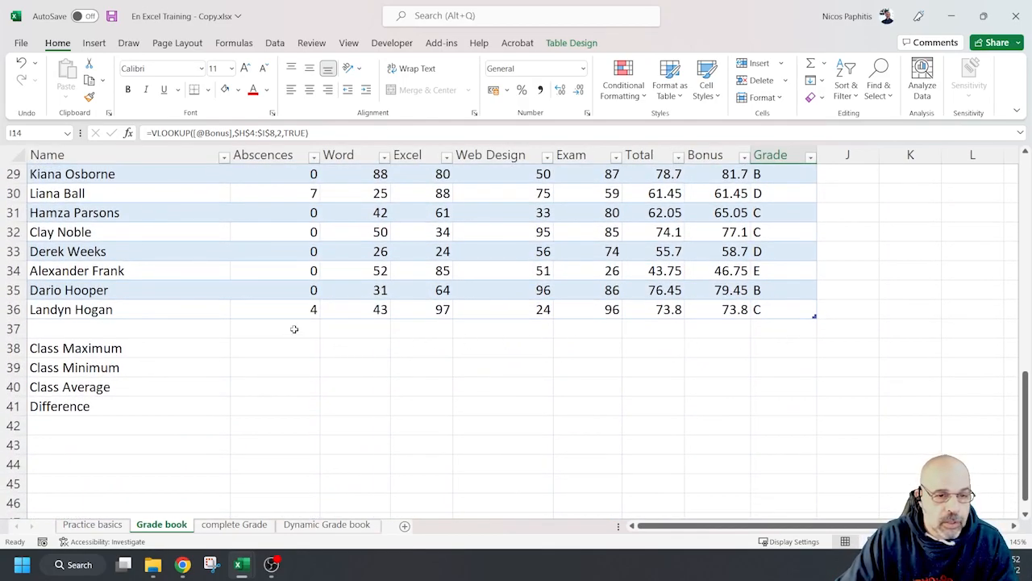
click(378, 326)
click(365, 352)
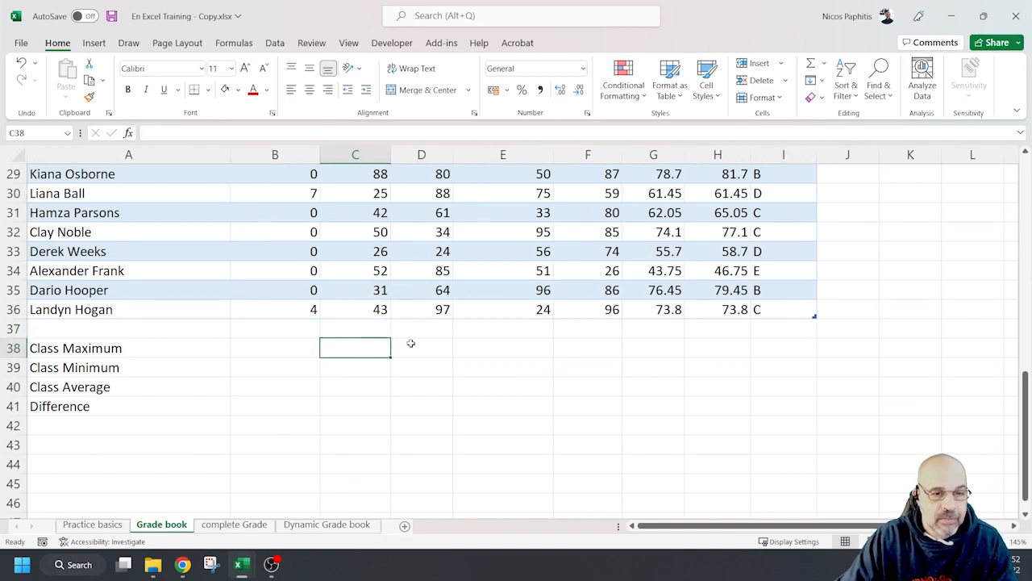
text(=max()
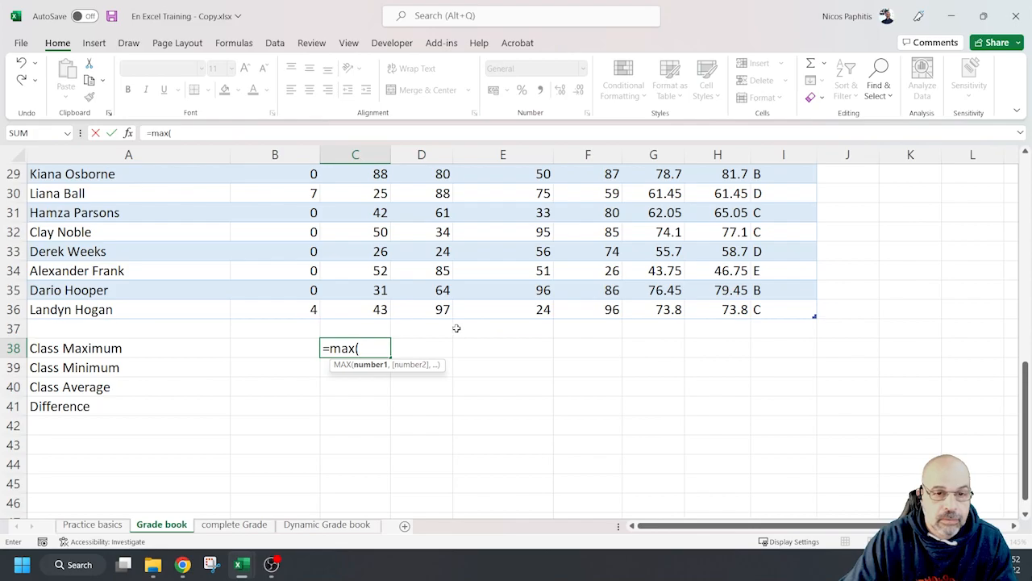
scroll(371, 234, up, 7)
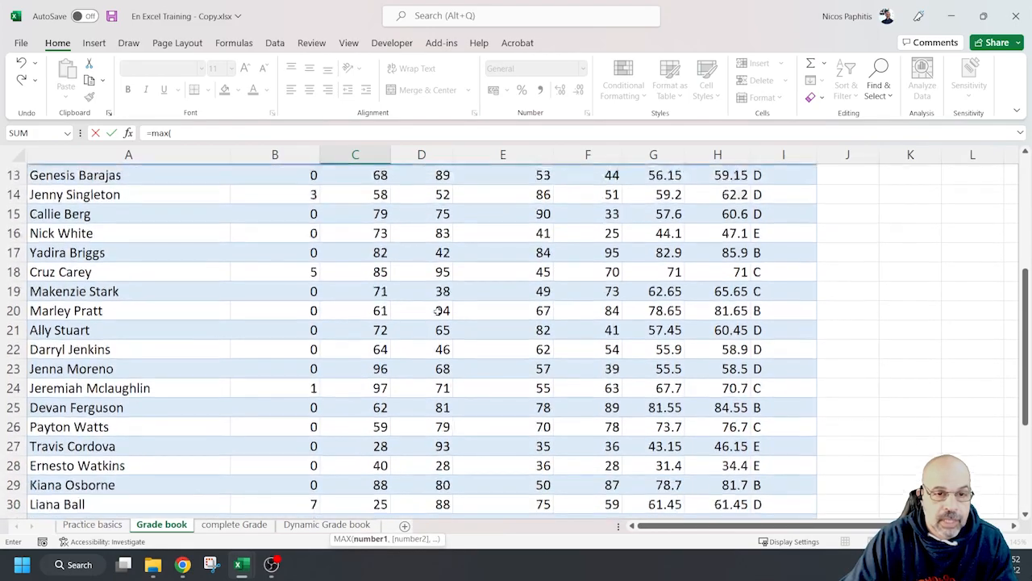
drag(363, 270, 360, 482)
text())
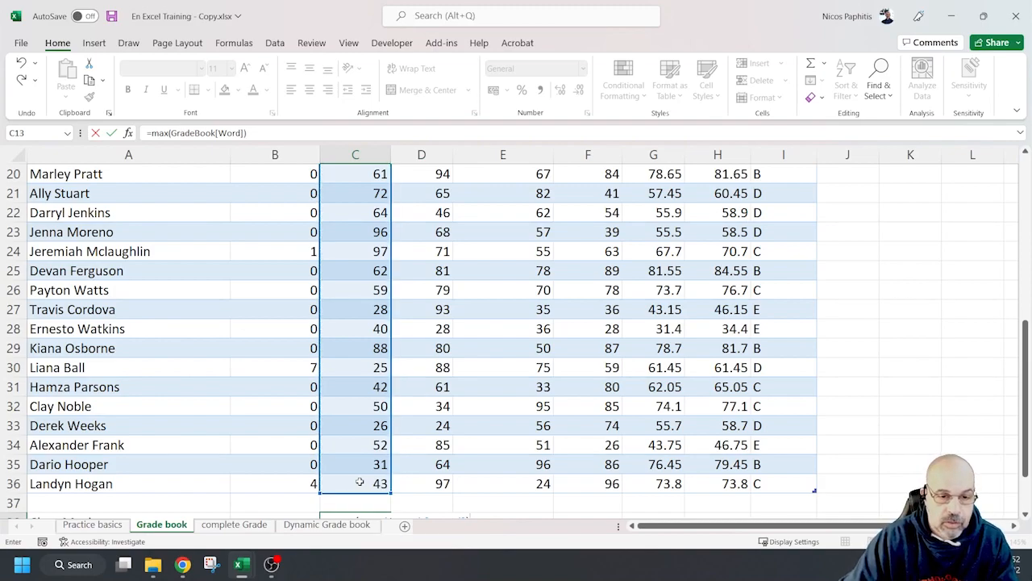
scroll(360, 482, down, 1)
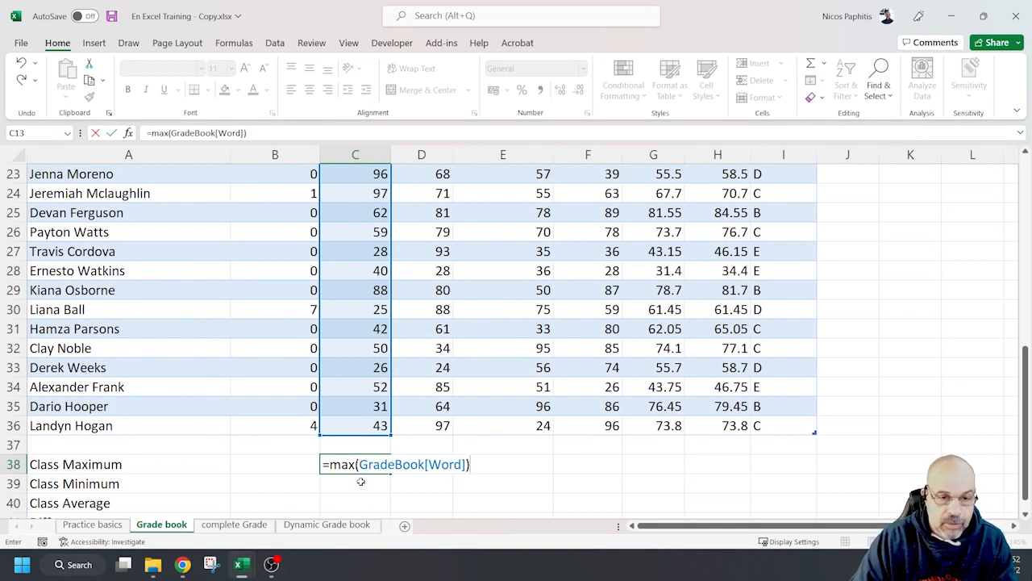
key(Return)
Calculate the Class Minimum for the Word scores in C39 with MIN over GradeBook[Word]
scroll(408, 414, down, 2)
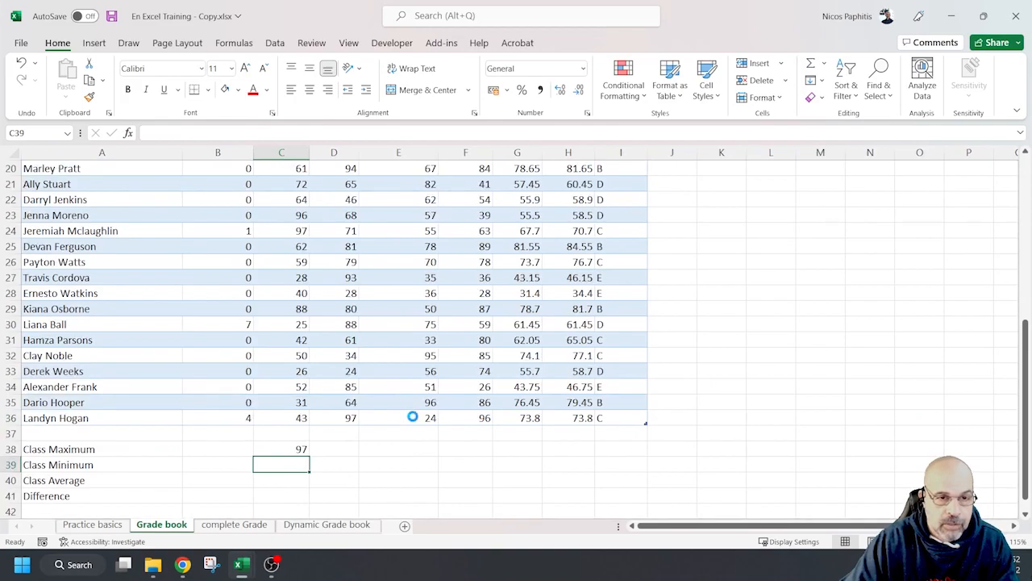
scroll(409, 414, down, 1)
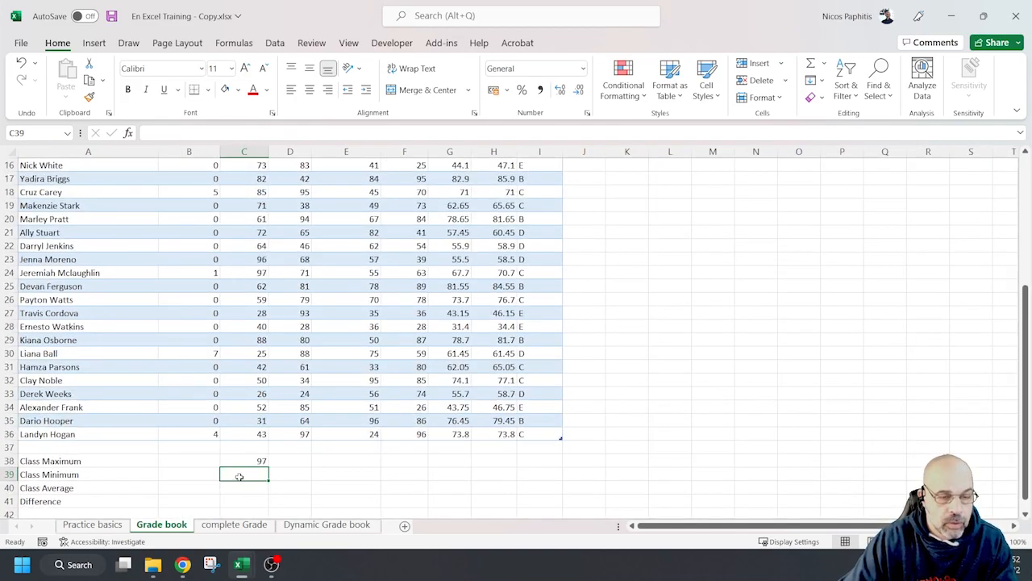
text(=min()
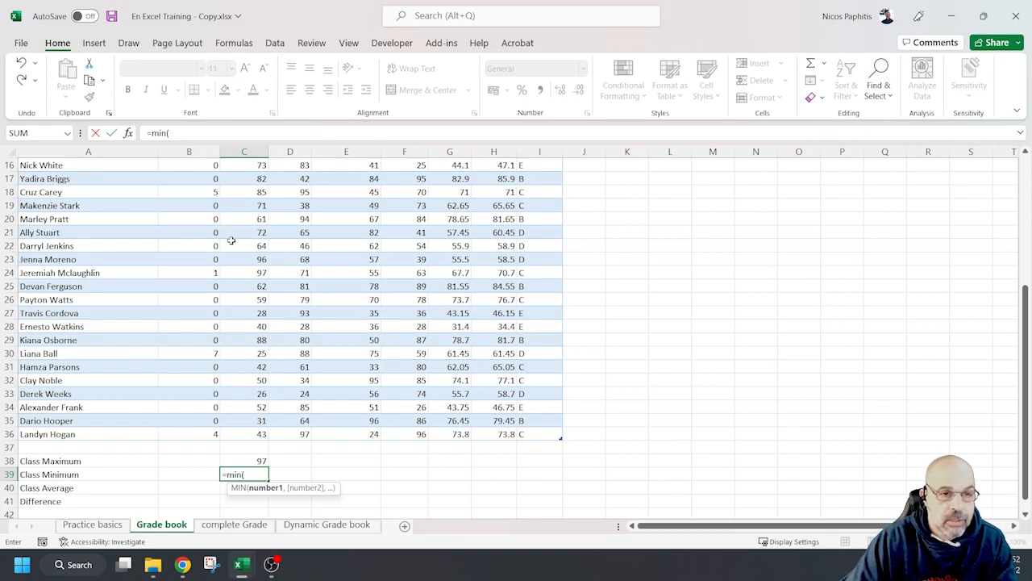
scroll(255, 222, up, 2)
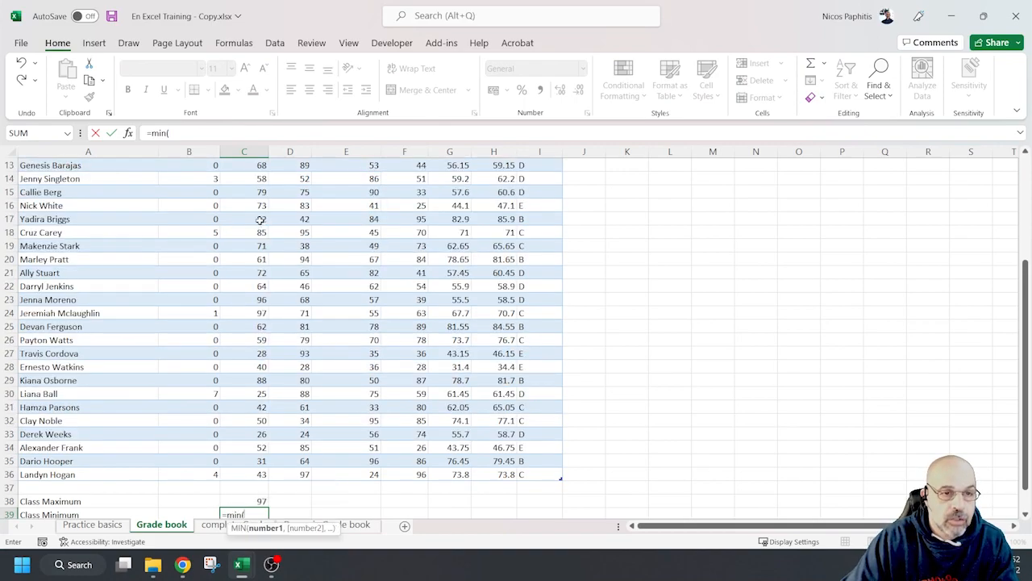
drag(244, 209, 270, 489)
text())
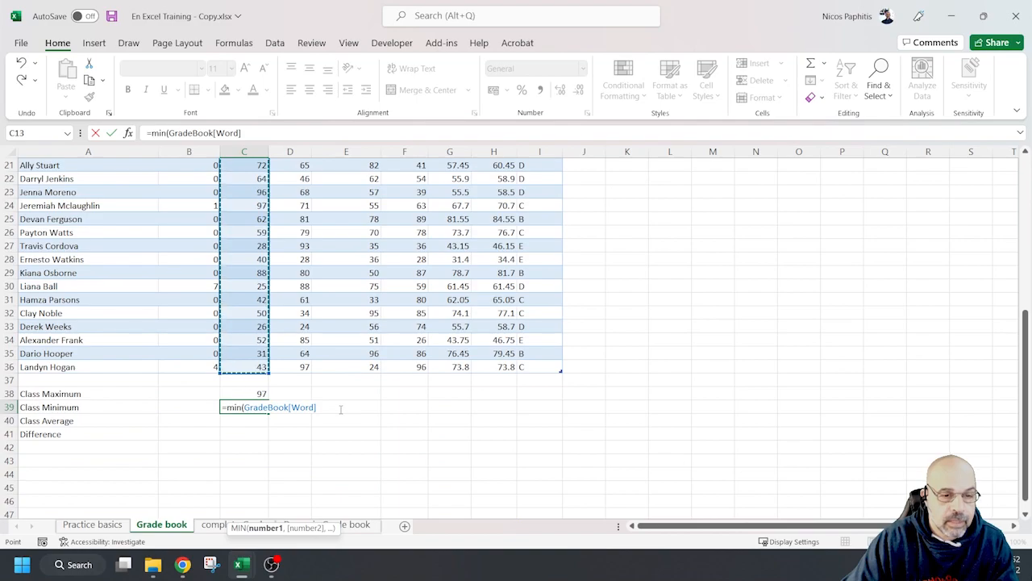
key(Return)
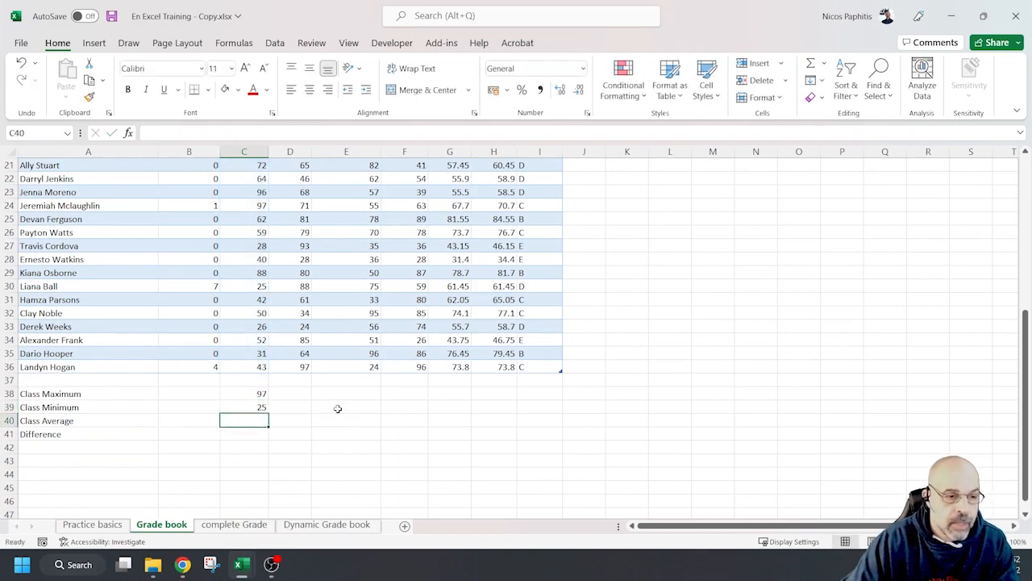
Calculate the Class Average for the Word scores in C40 with AVERAGE over GradeBook[Word]
scroll(252, 434, up, 2)
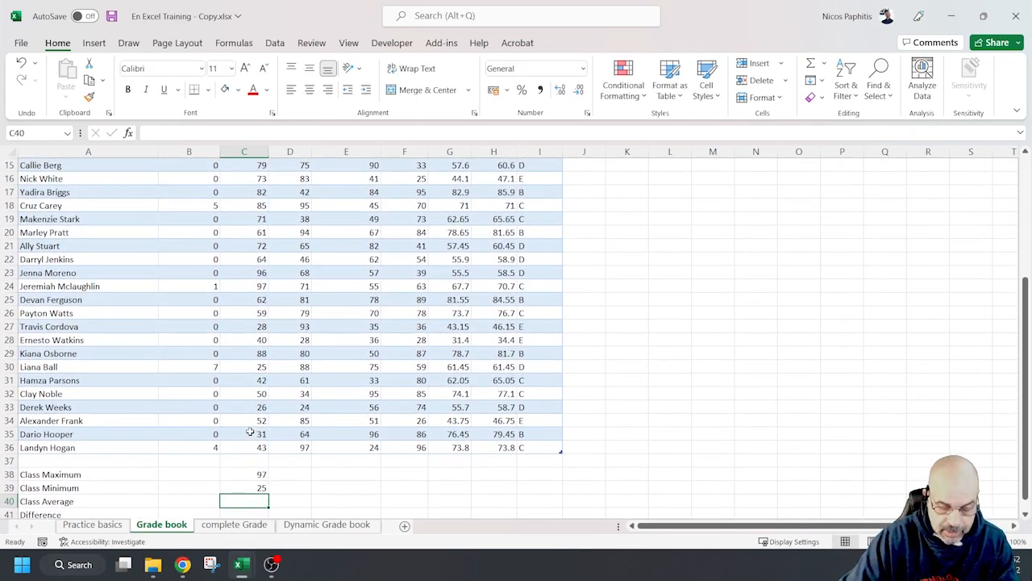
text(=avear)
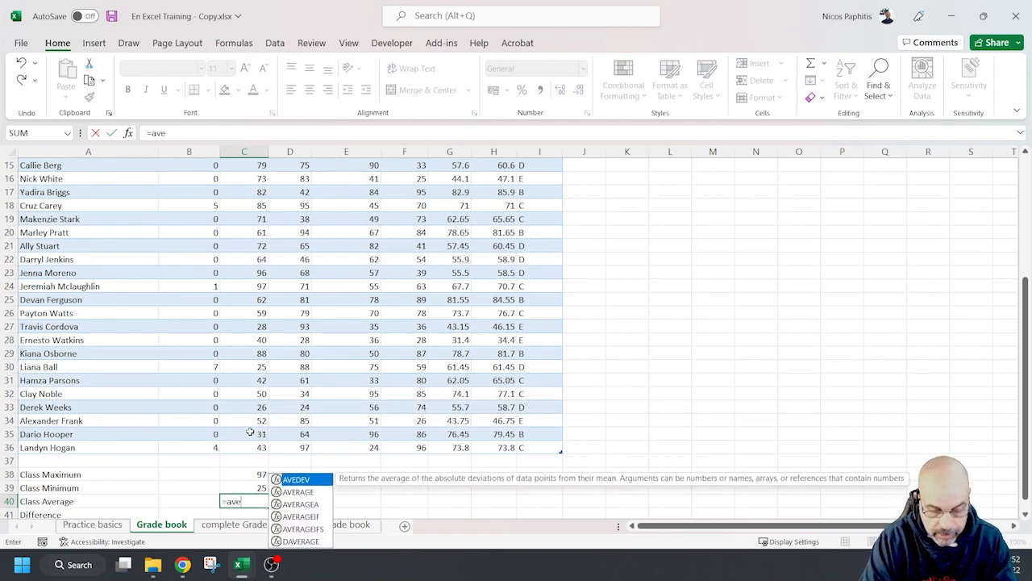
key(BackSpace)
key(BackSpace)
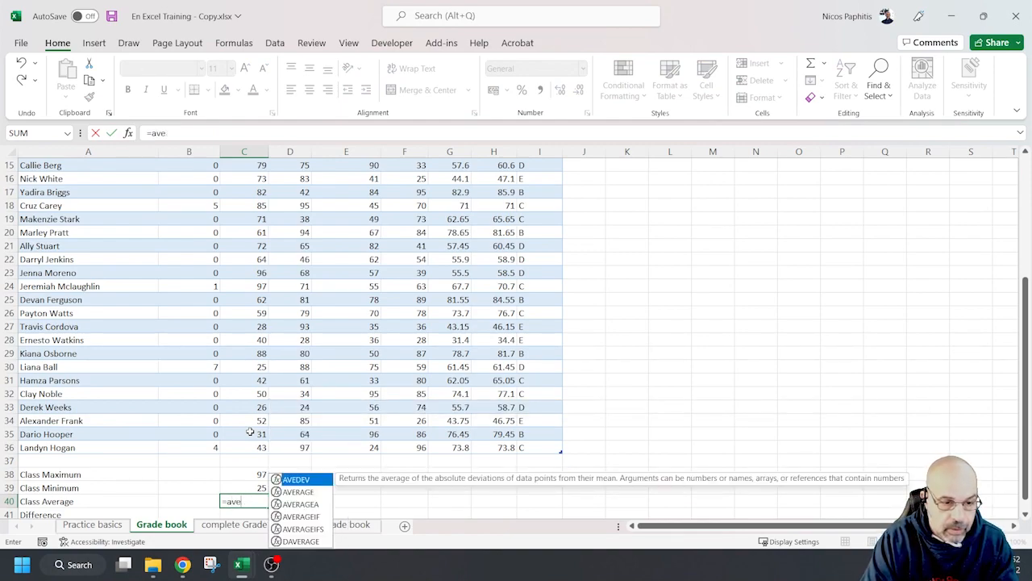
text(rage()
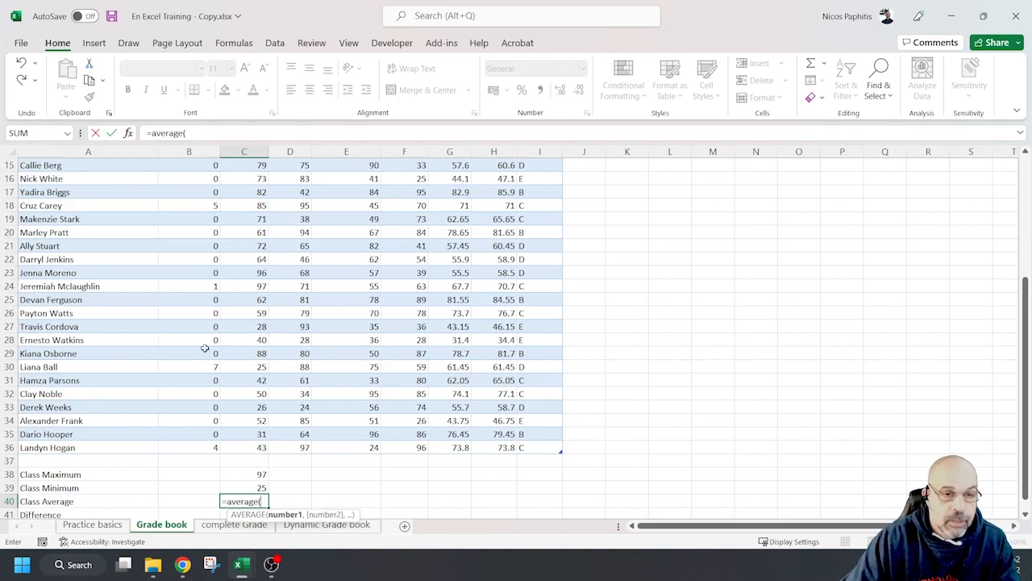
scroll(275, 266, up, 2)
scroll(284, 223, down, 1)
drag(265, 179, 270, 488)
scroll(450, 376, down, 1)
scroll(450, 376, down, 2)
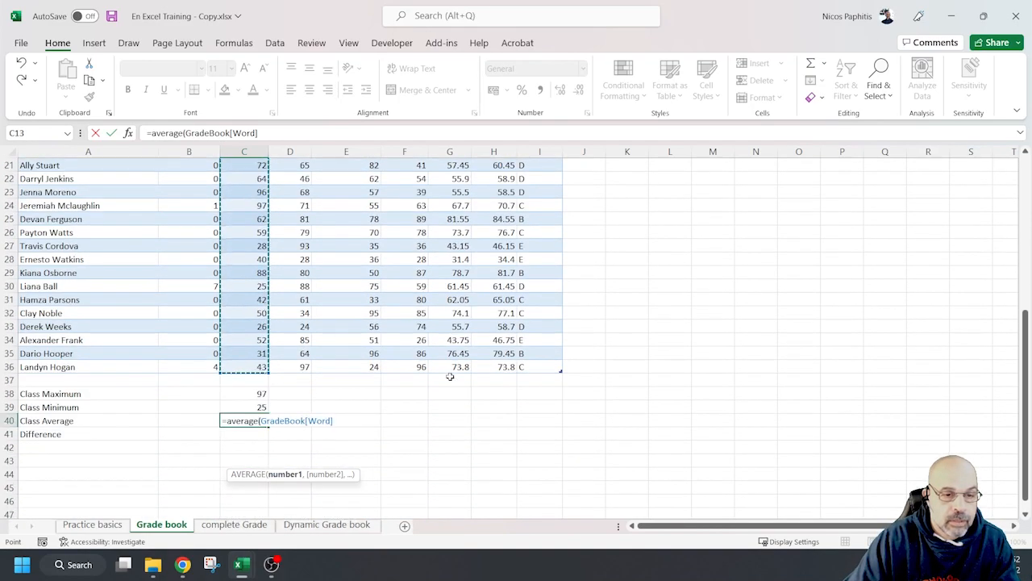
text())
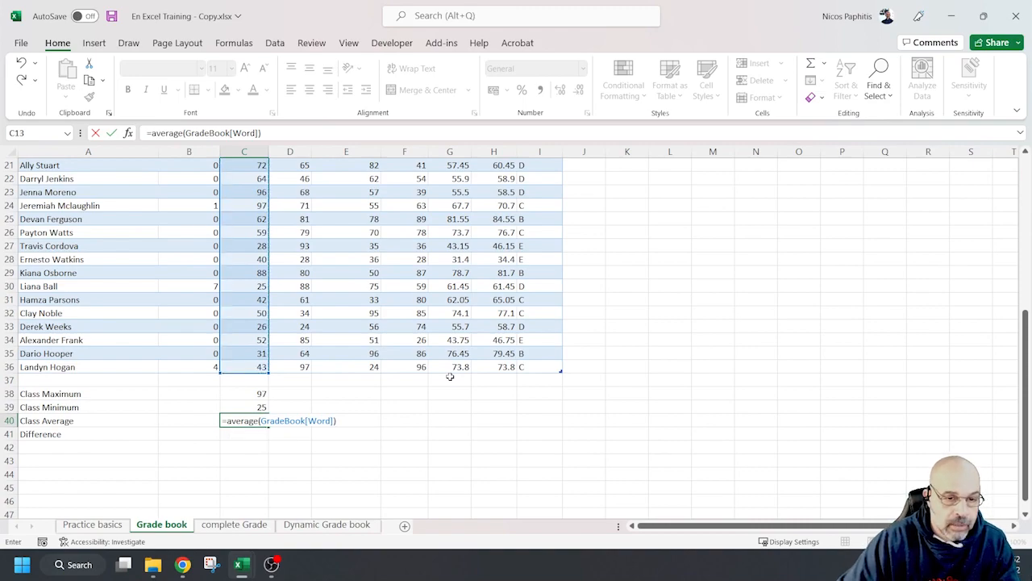
key(Return)
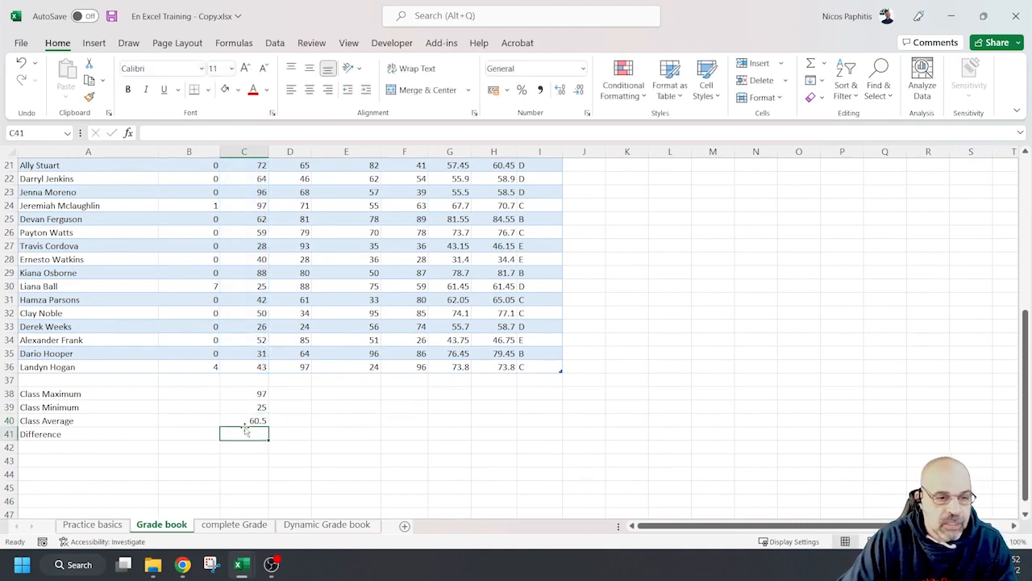
Calculate the Difference for the Word scores in C41 with the formula =C38-C39
click(241, 393)
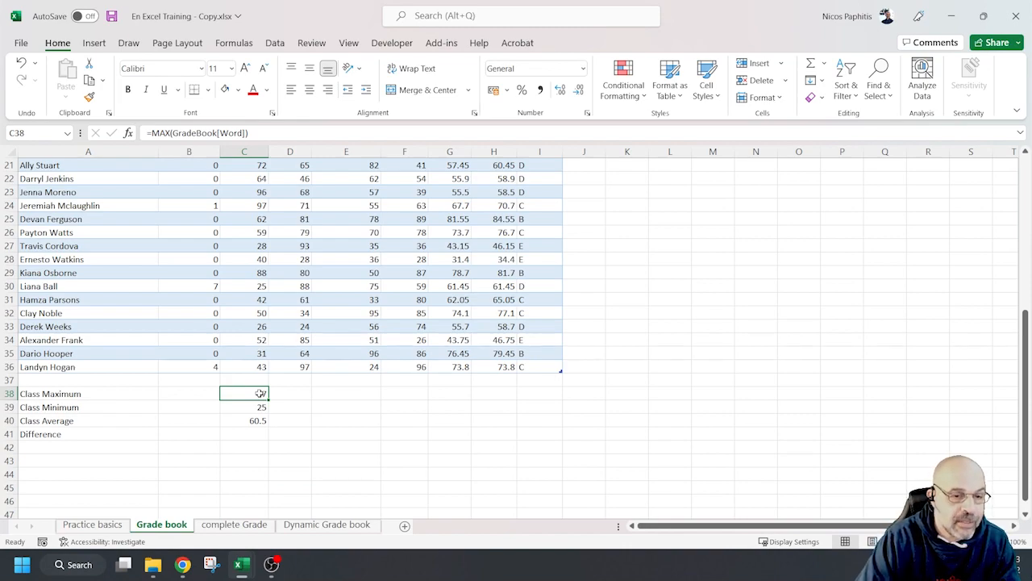
click(262, 435)
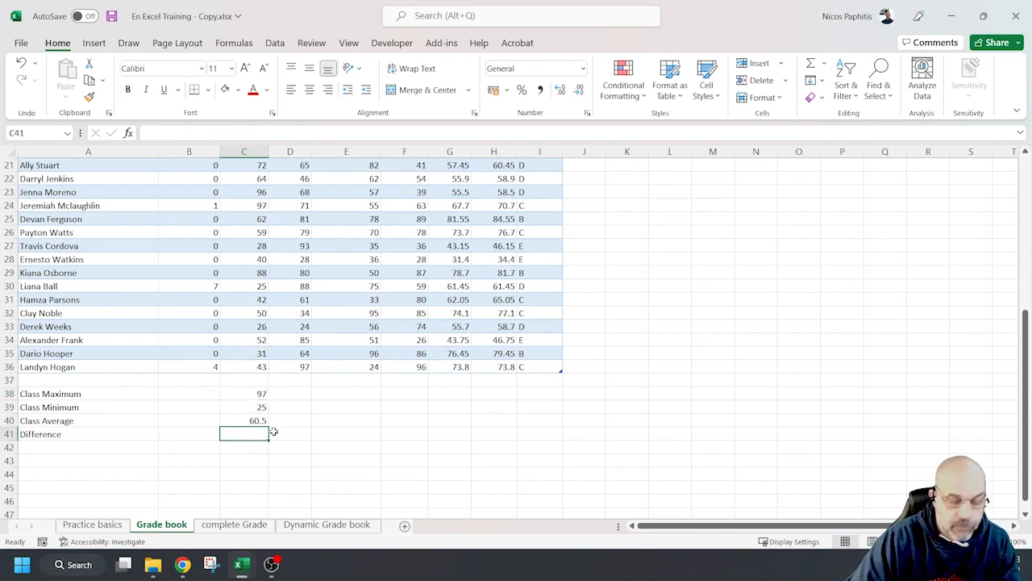
text(=)
click(257, 393)
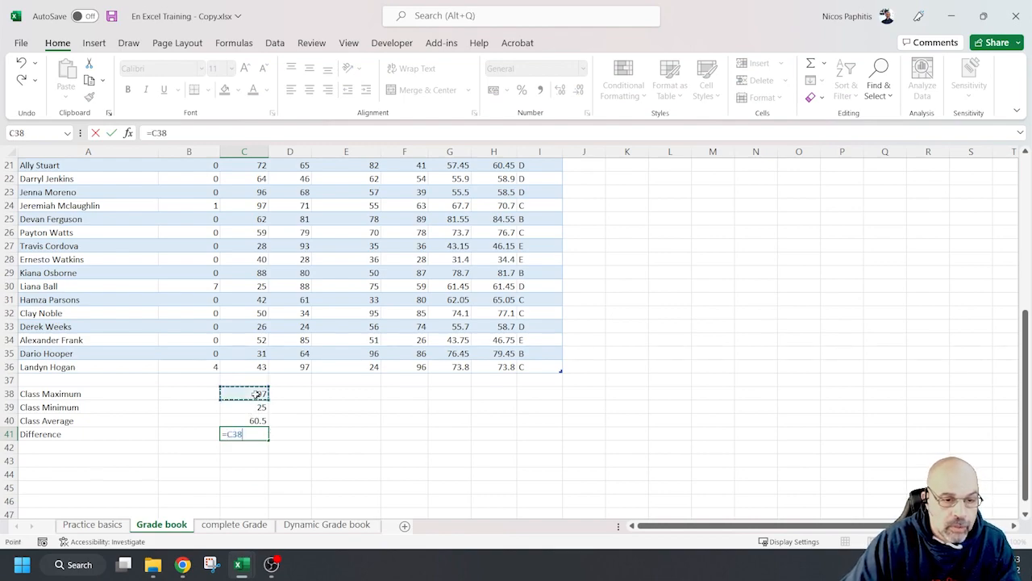
text(-)
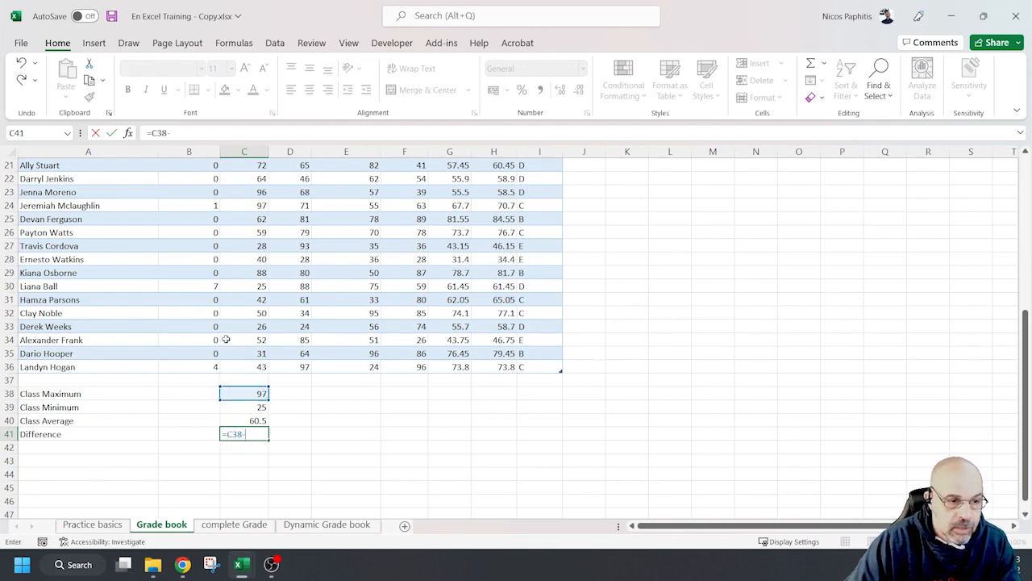
click(246, 409)
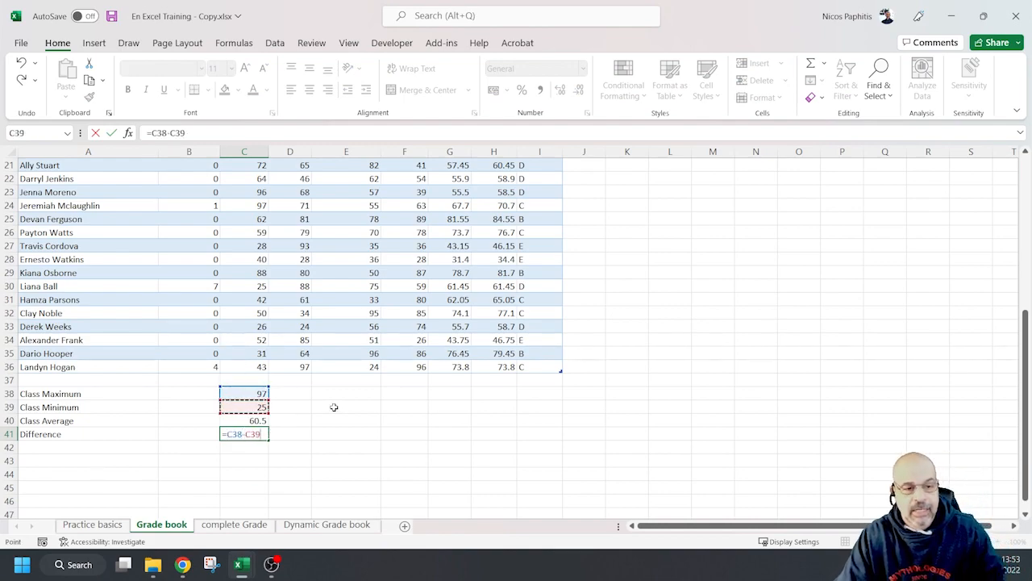
key(Return)
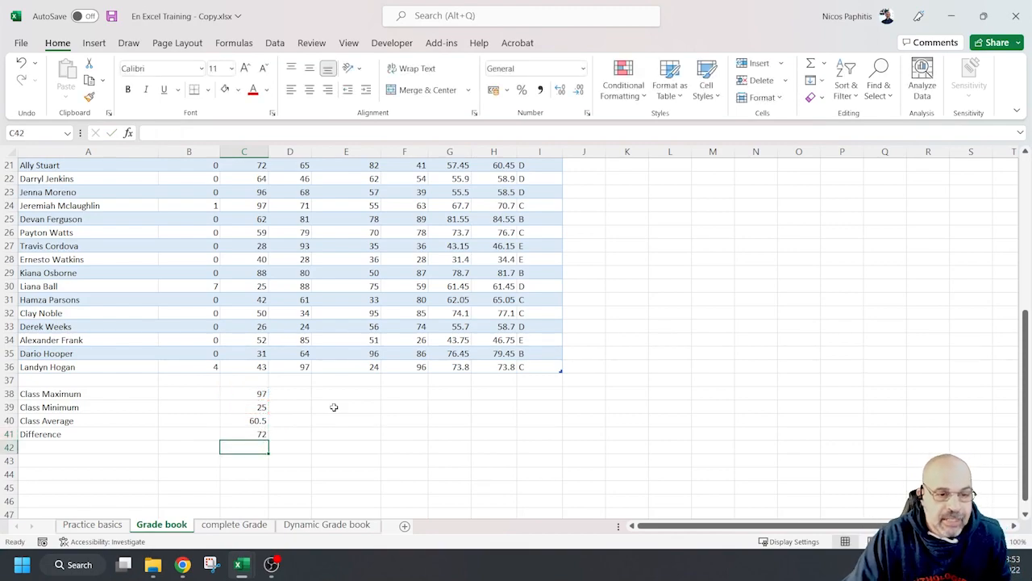
Fill the class maximum, minimum, average and difference formulas in C38:C41 across to column H
drag(245, 394, 253, 425)
scroll(243, 418, up, 4)
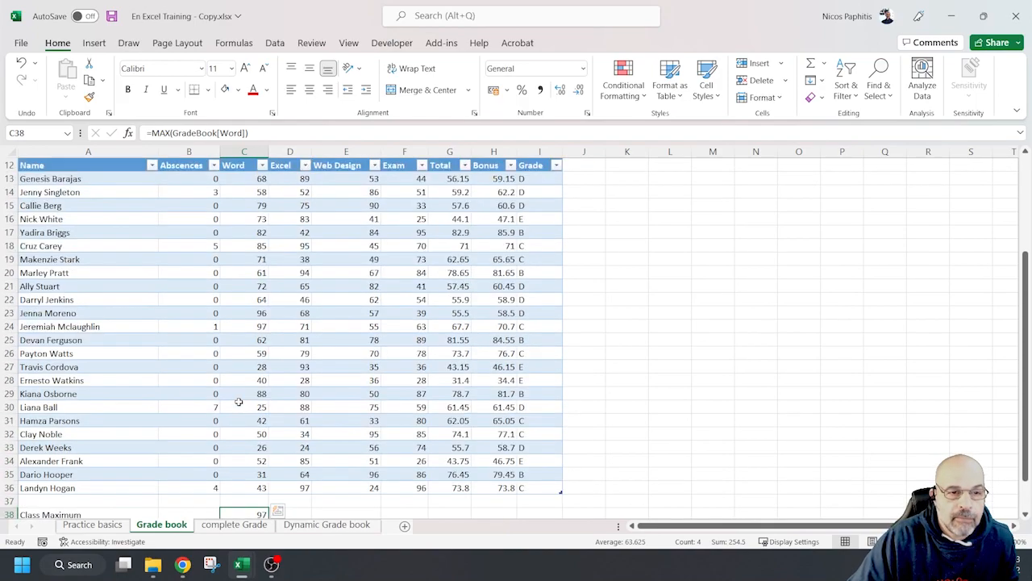
scroll(235, 346, down, 3)
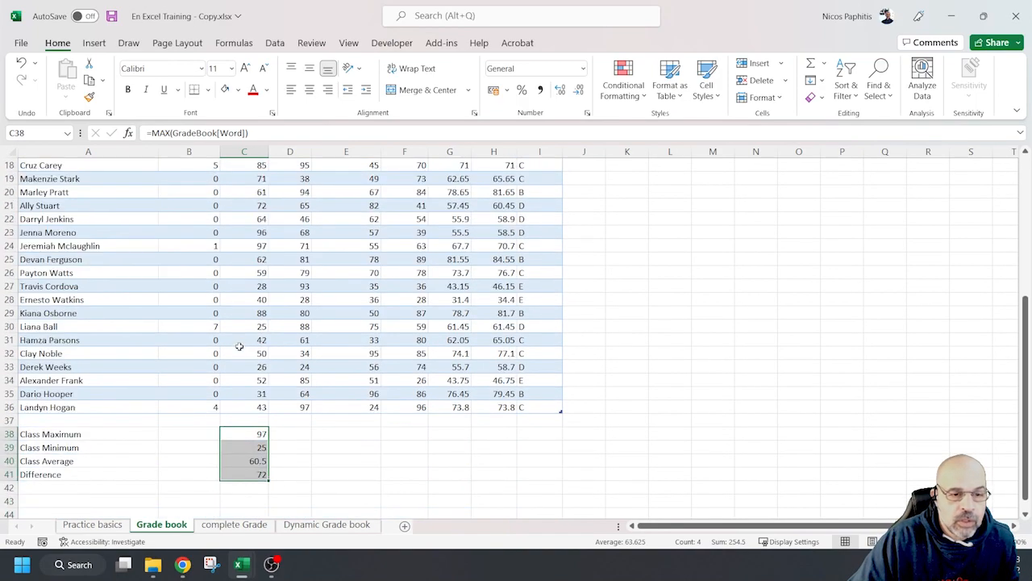
drag(257, 429, 535, 474)
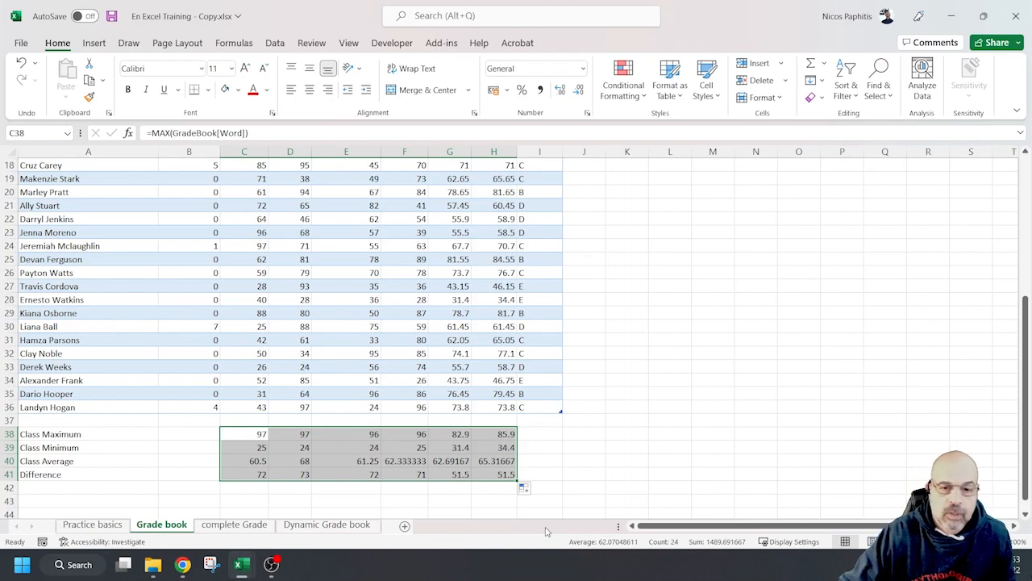
Format the weighted percentages in C11:F11 with the Percentage number style
scroll(554, 398, up, 5)
scroll(553, 398, down, 4)
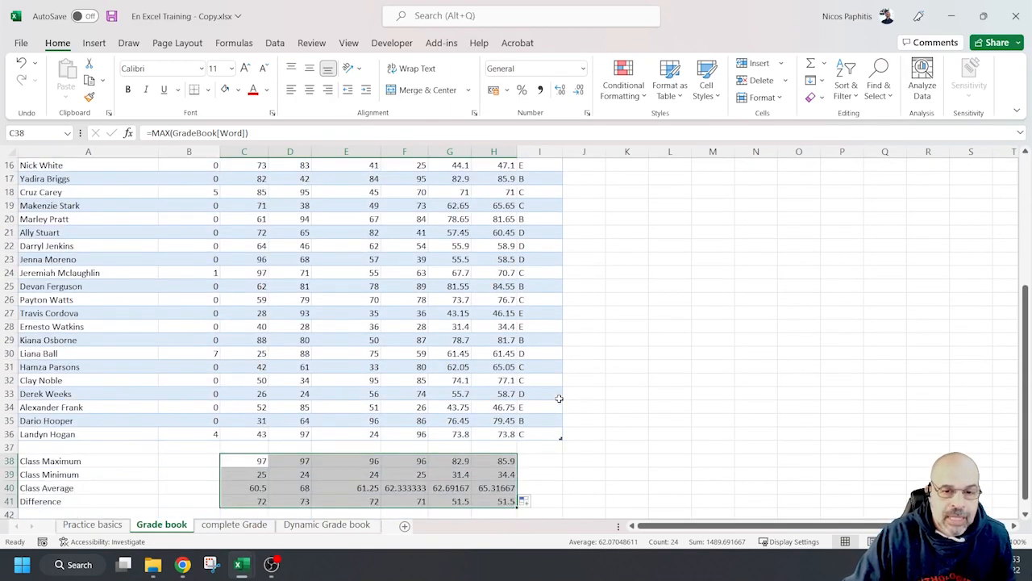
scroll(559, 398, up, 3)
scroll(559, 398, up, 2)
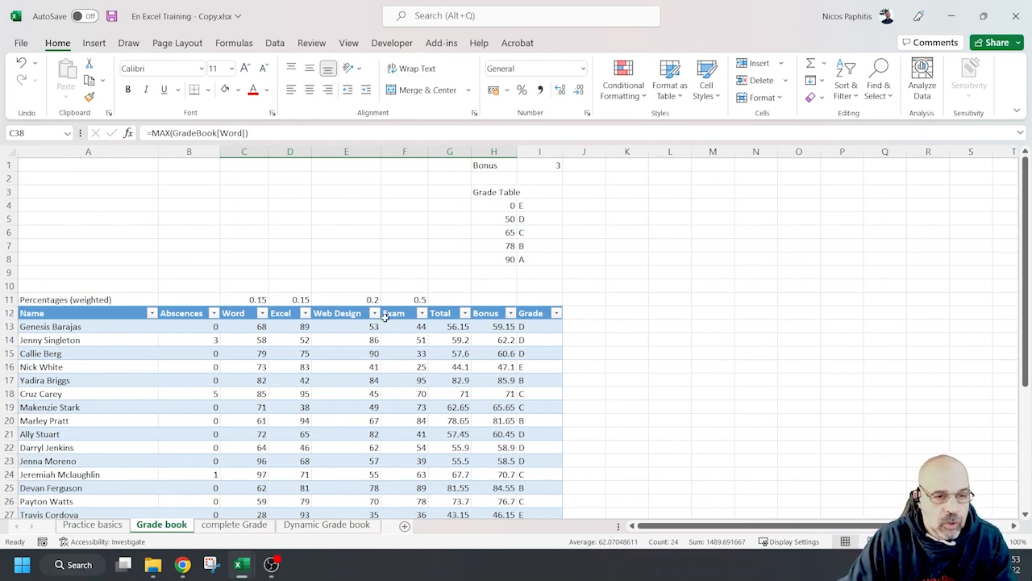
drag(250, 300, 419, 298)
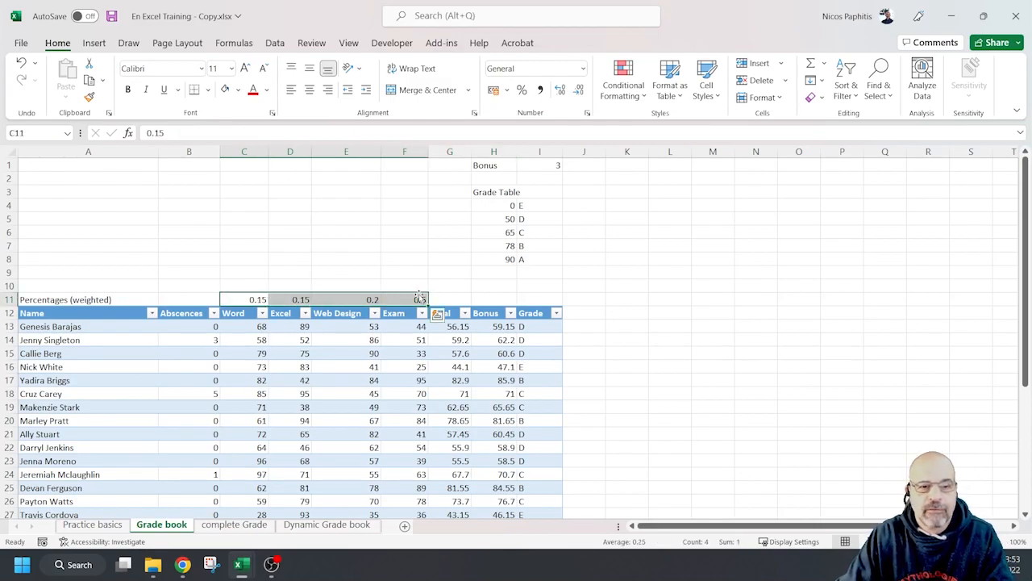
scroll(358, 304, down, 3)
scroll(355, 283, down, 1)
scroll(345, 253, up, 2)
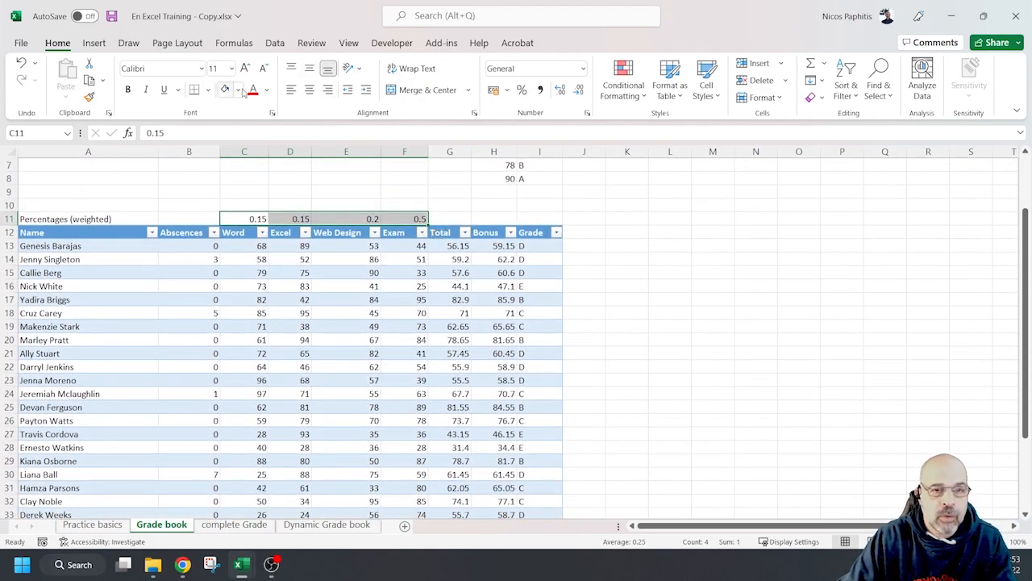
click(523, 91)
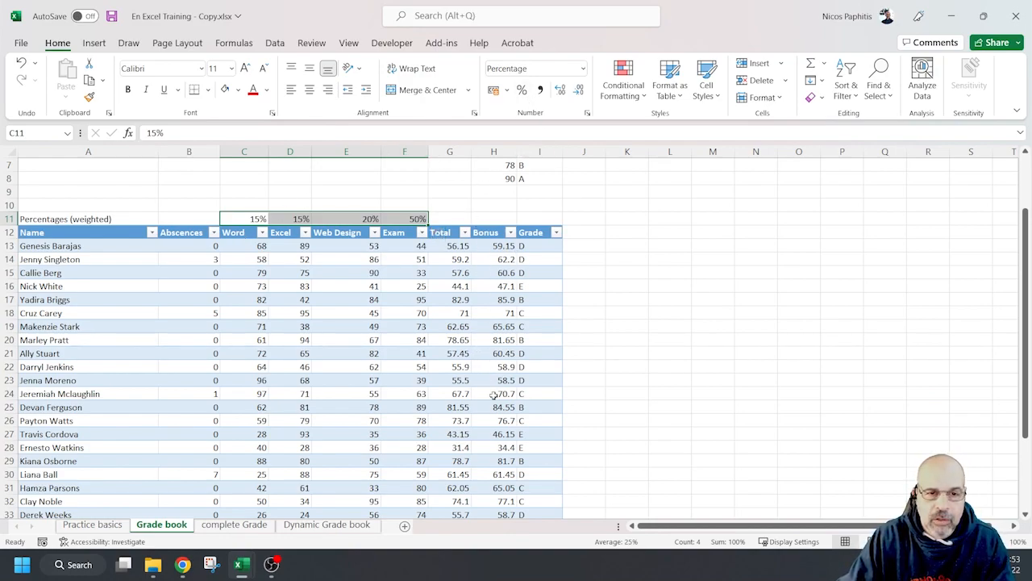
Examine the class statistics in C38:H41 alongside the student scores in the grade book table
scroll(490, 416, down, 4)
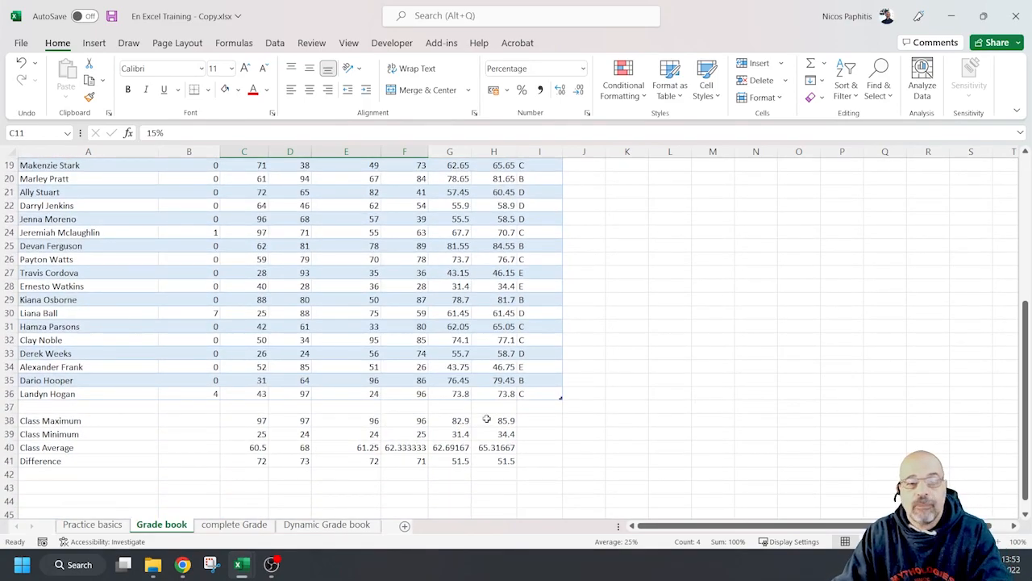
drag(245, 422, 507, 460)
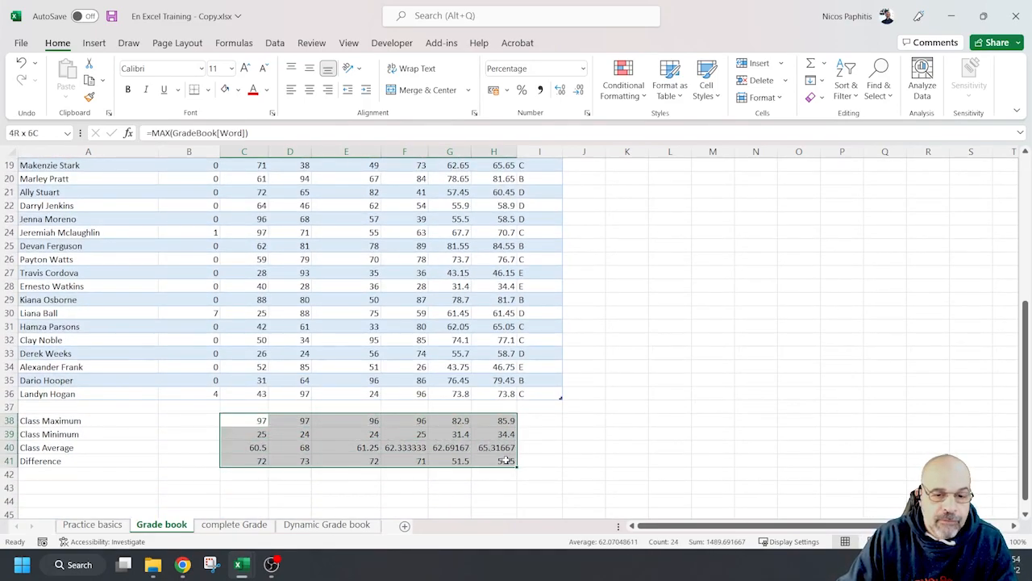
scroll(399, 230, up, 4)
scroll(396, 240, down, 4)
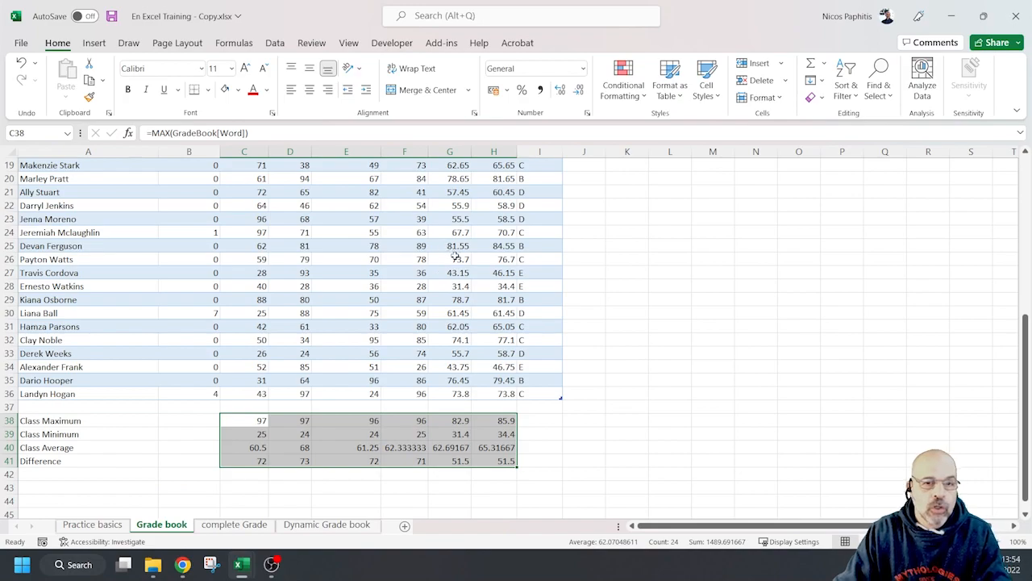
scroll(443, 266, up, 3)
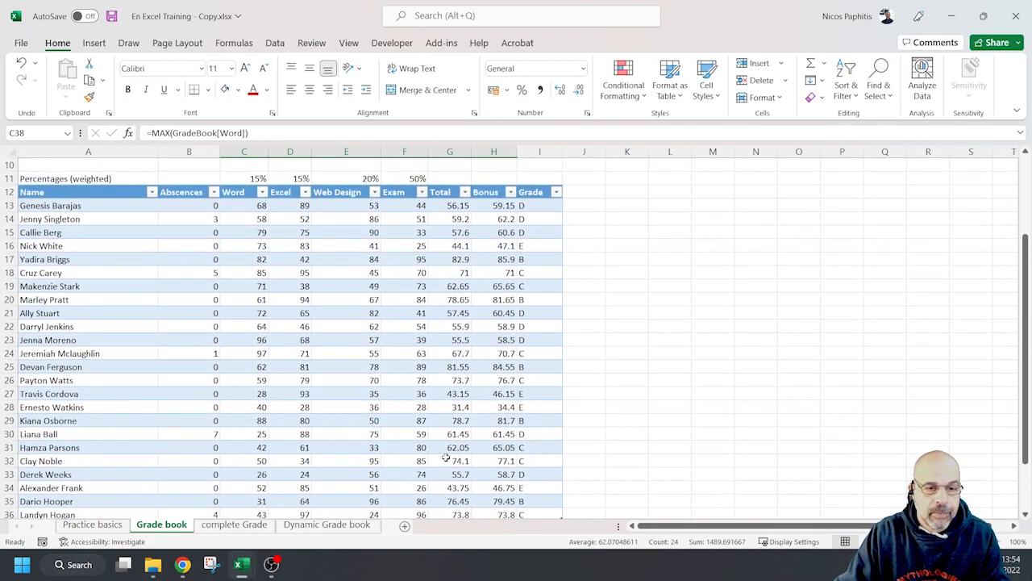
scroll(446, 457, down, 1)
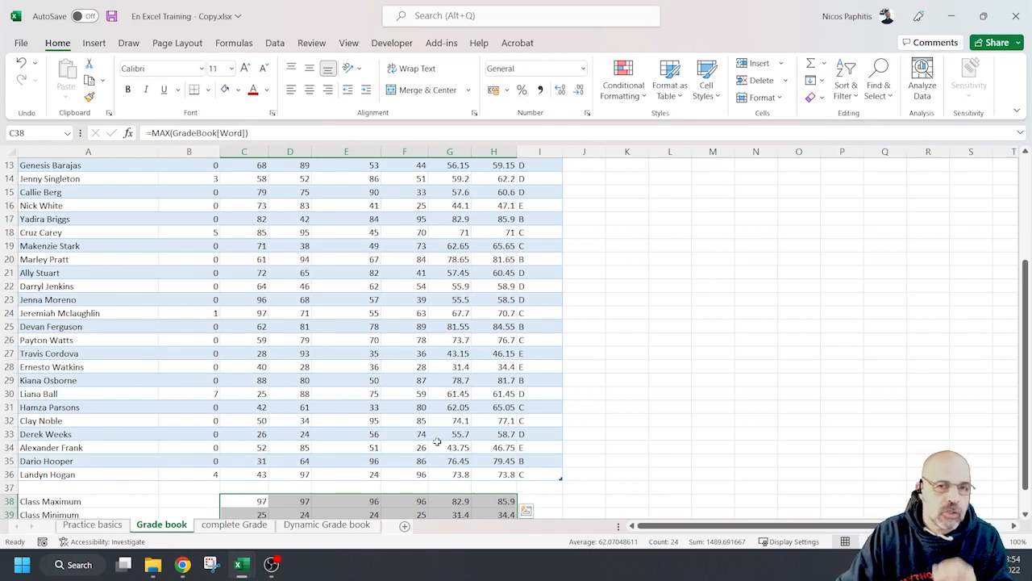
scroll(440, 437, up, 1)
scroll(440, 437, down, 1)
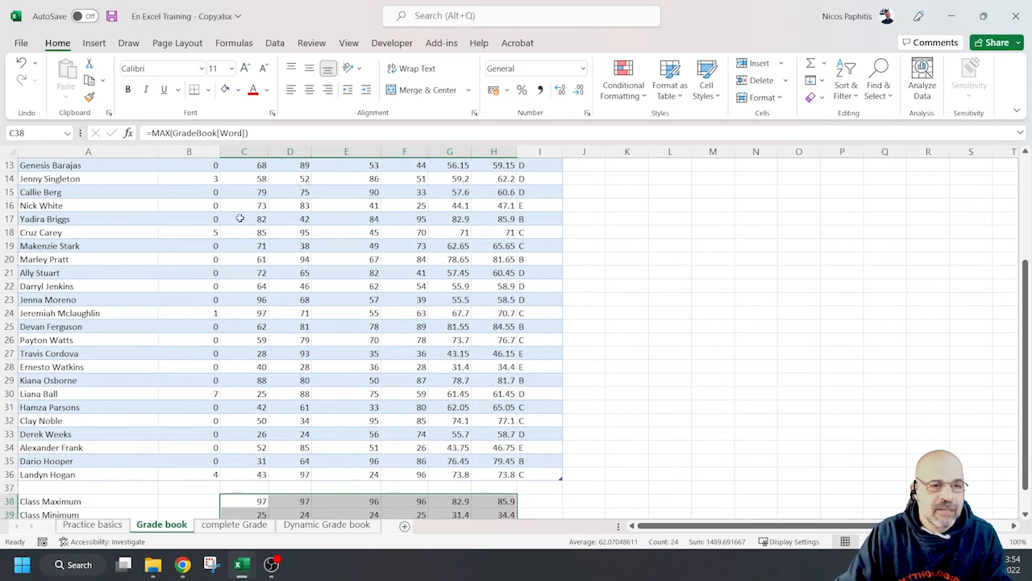
scroll(403, 368, up, 2)
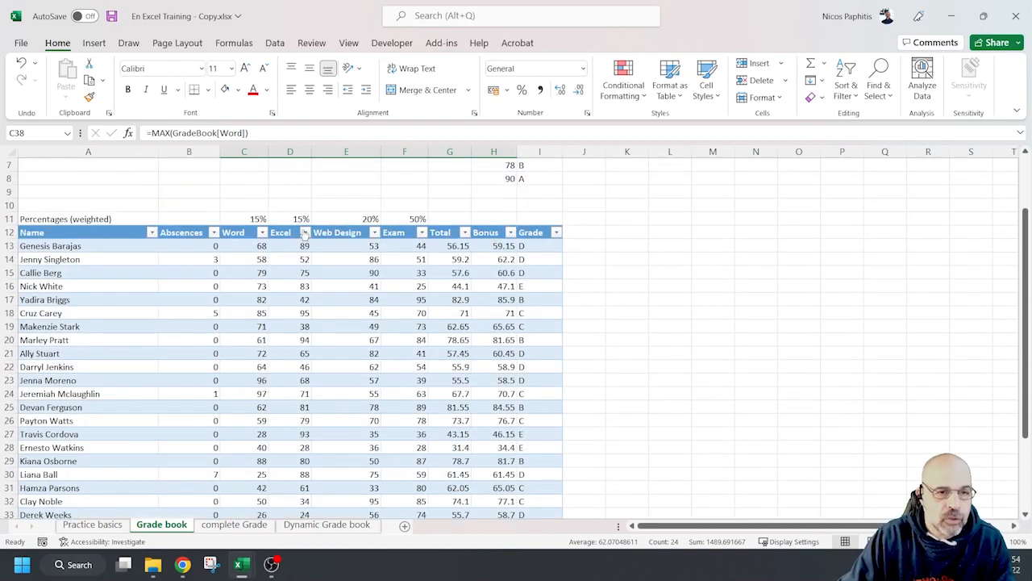
click(305, 232)
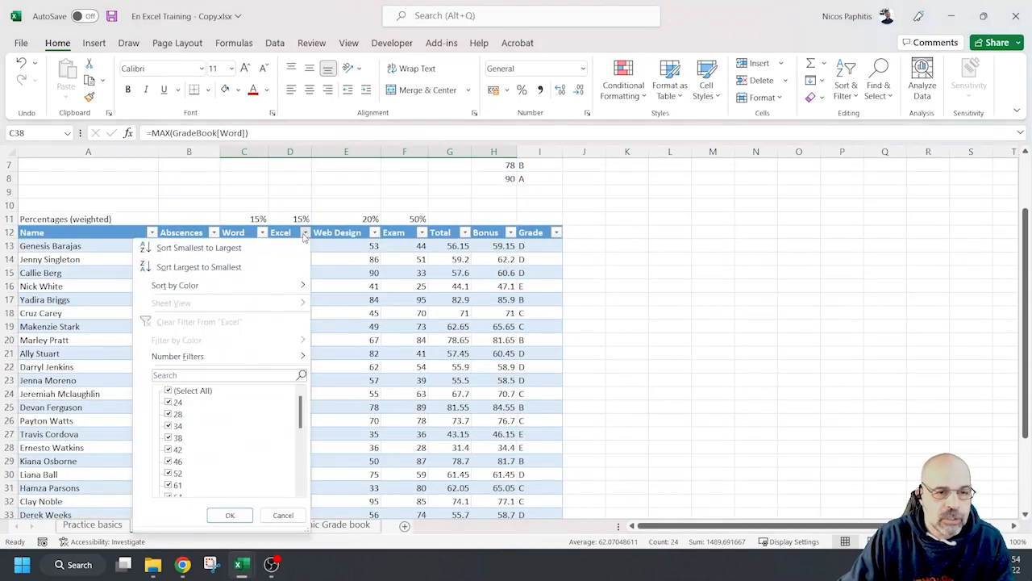
click(168, 391)
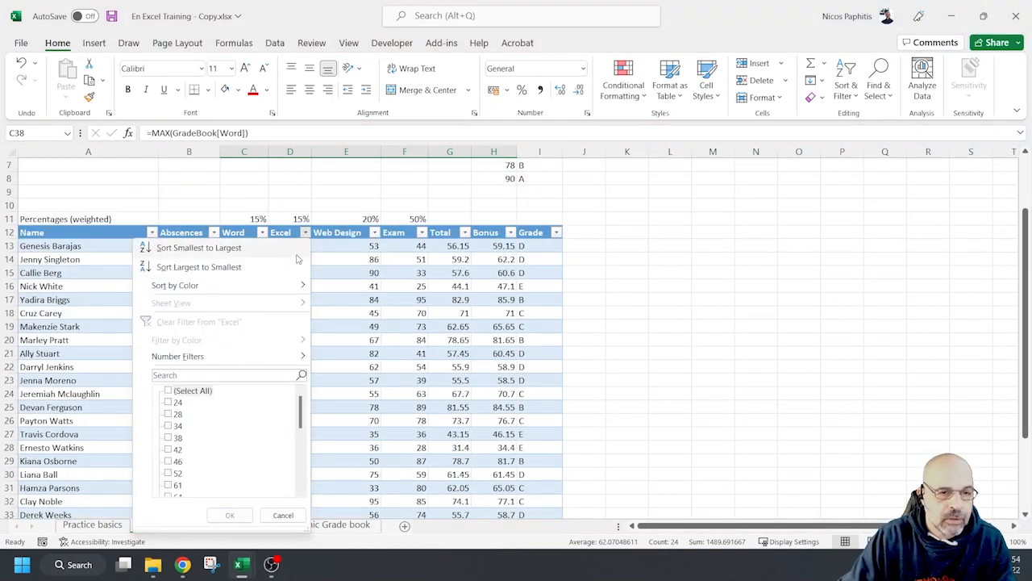
click(152, 232)
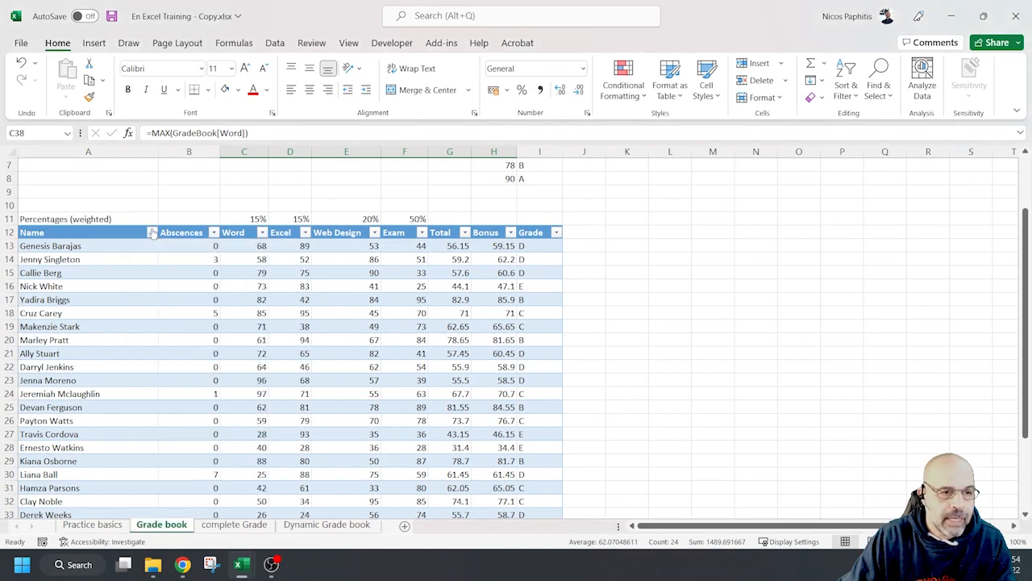
Filter the Name column to show only the first two students in its alphabetical list
click(151, 232)
click(35, 391)
click(36, 403)
click(36, 414)
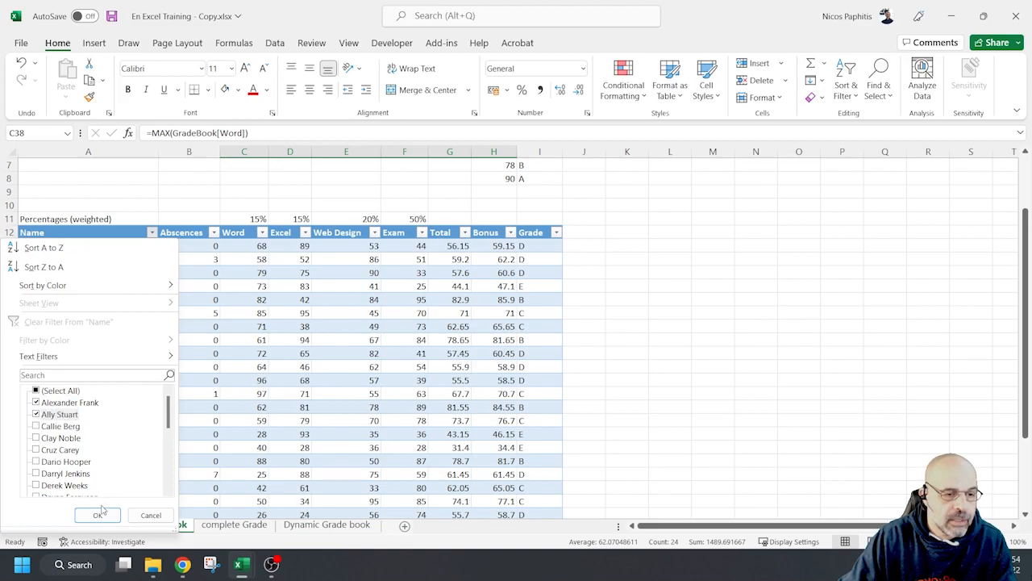
click(98, 515)
Select the class statistics range C38:H41 and compare its values with the filtered student rows
scroll(265, 354, down, 1)
click(265, 354)
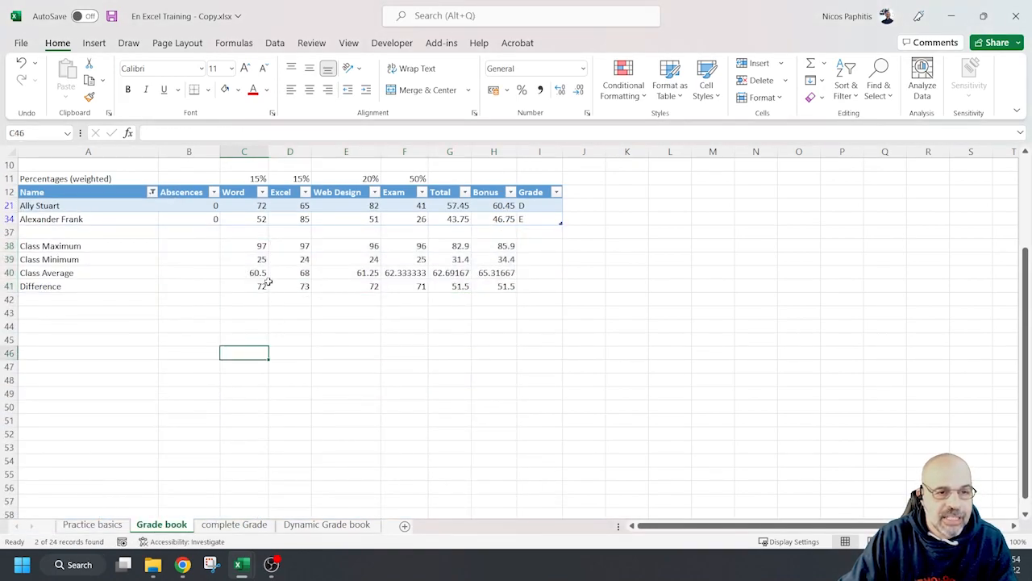
drag(250, 245, 508, 287)
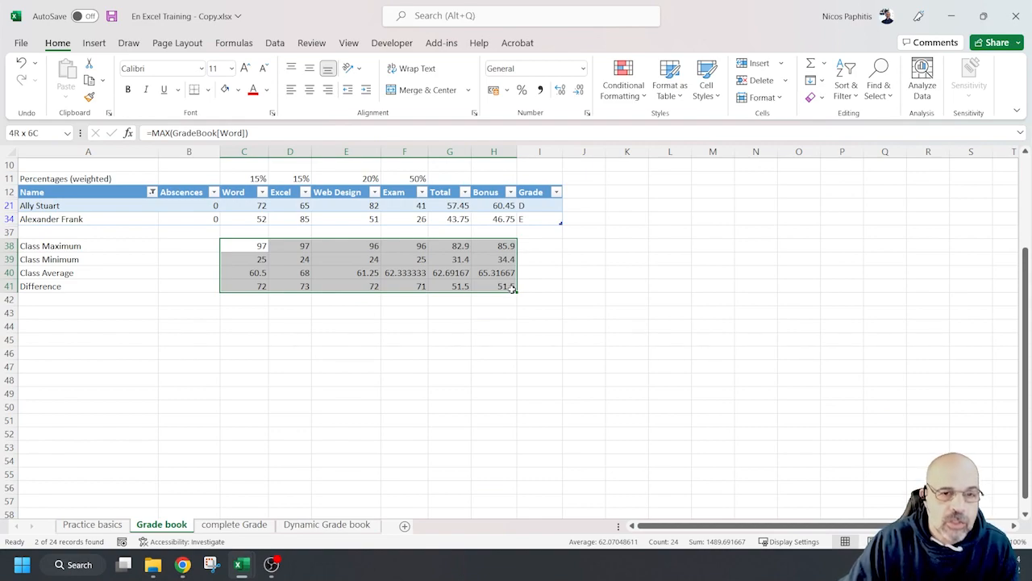
drag(510, 288, 512, 289)
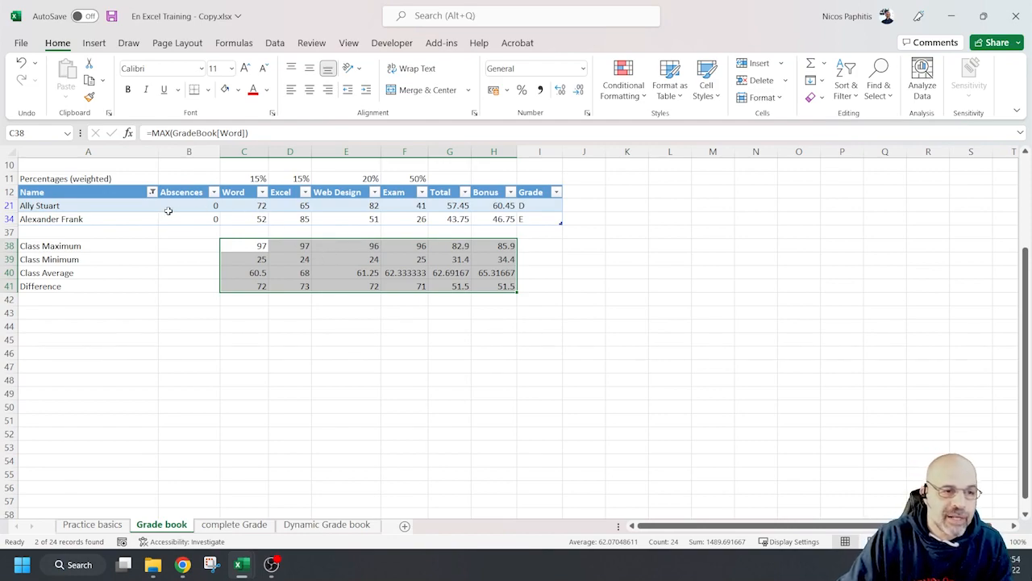
Compare the filtered students' values in columns B to H with the class statistics in C38:H41
drag(196, 206, 482, 221)
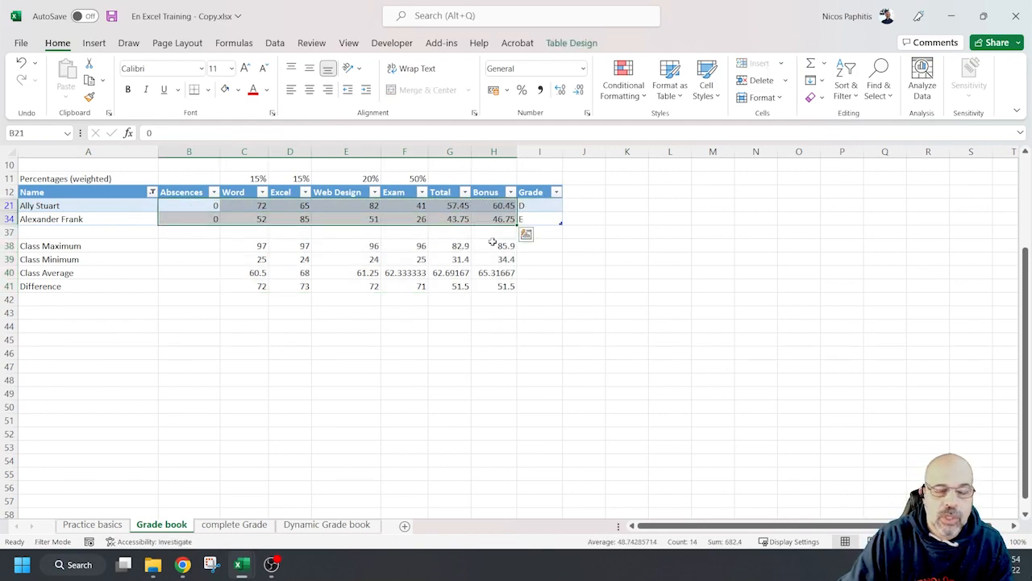
click(493, 340)
drag(235, 243, 507, 282)
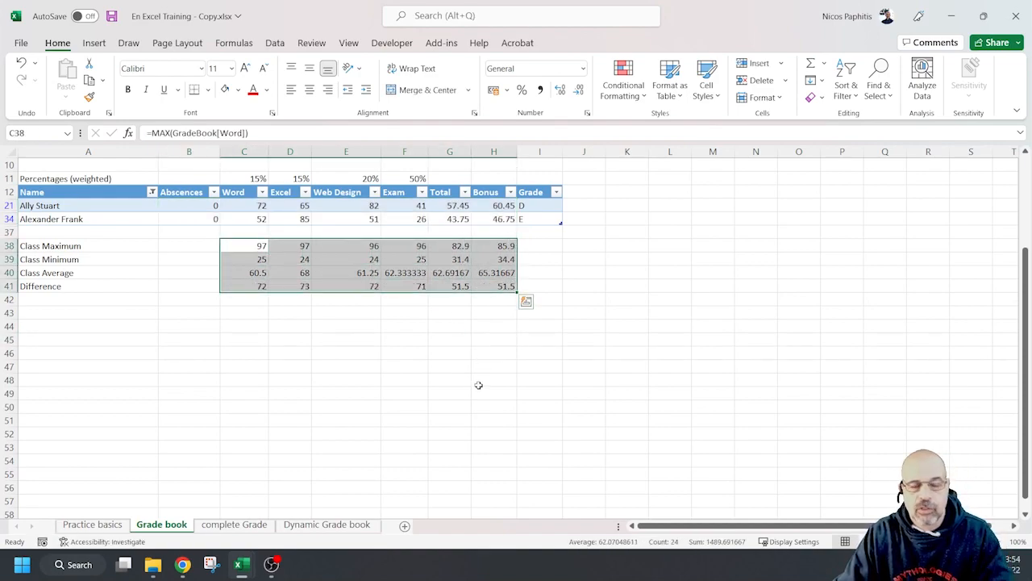
Reset the Name column filter so it includes all students in the grade book table
click(152, 193)
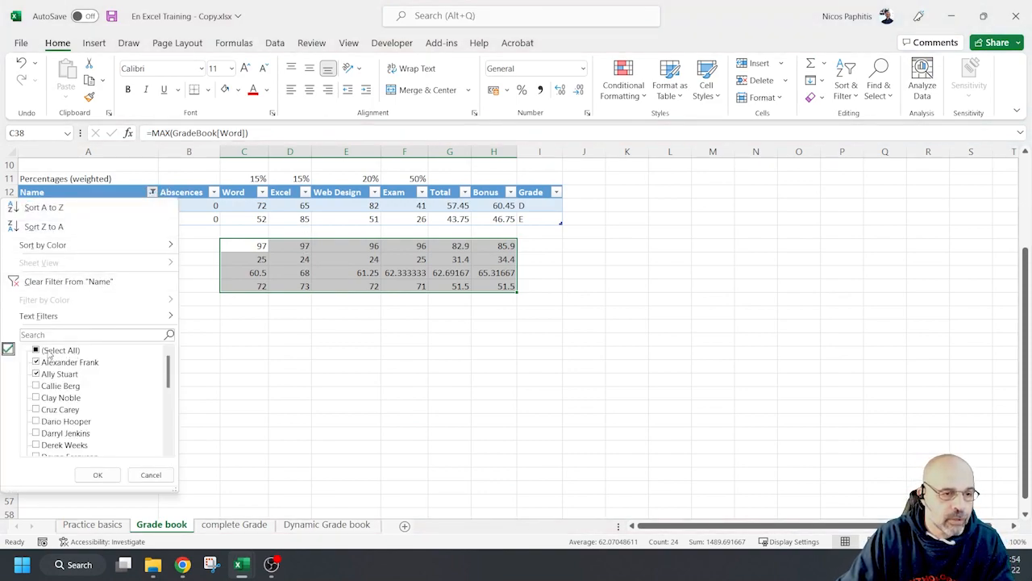
click(37, 350)
click(98, 474)
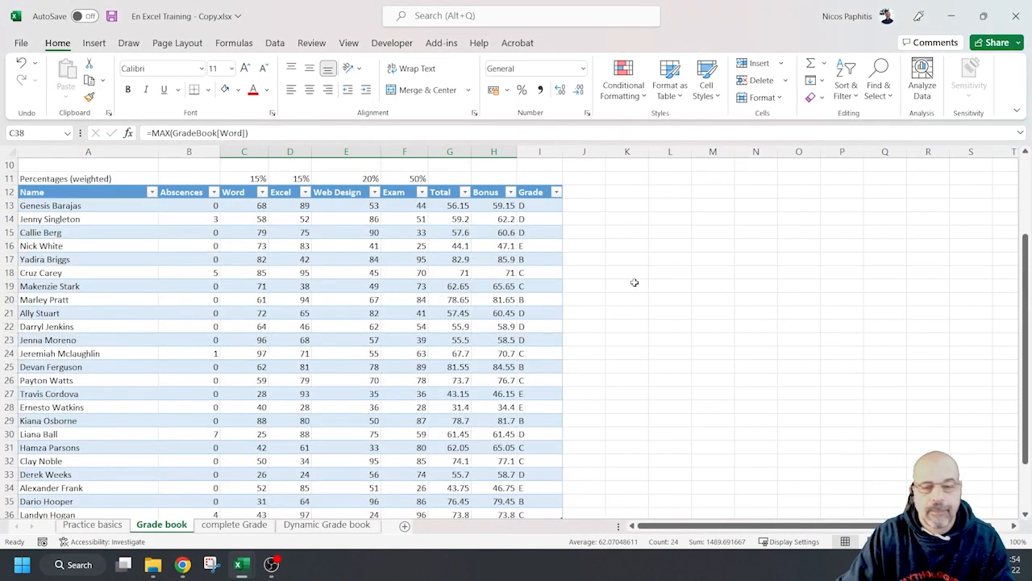
scroll(635, 283, down, 2)
click(654, 301)
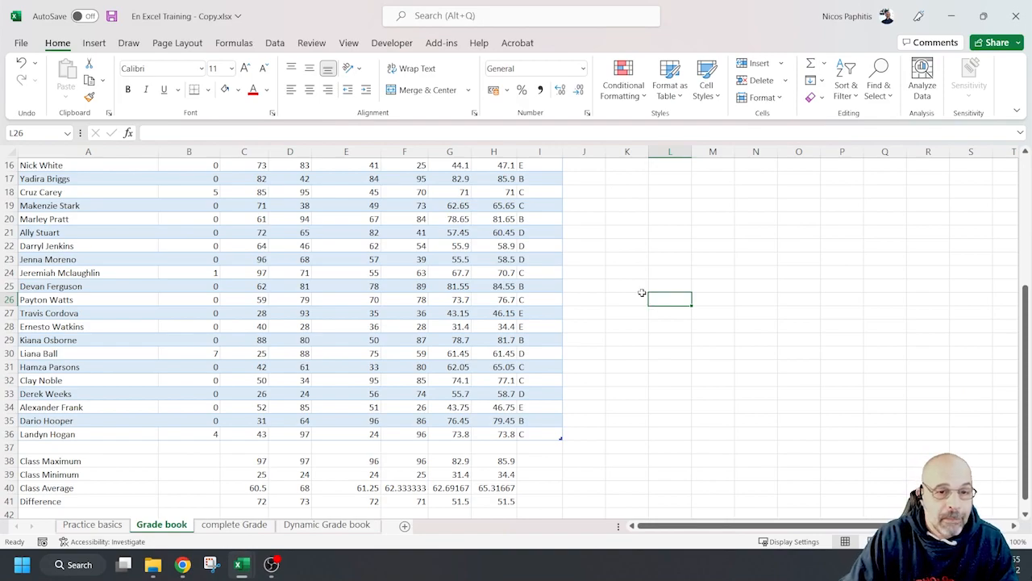
Select all the data in the GradeBook table and look over its student rows
scroll(630, 262, up, 3)
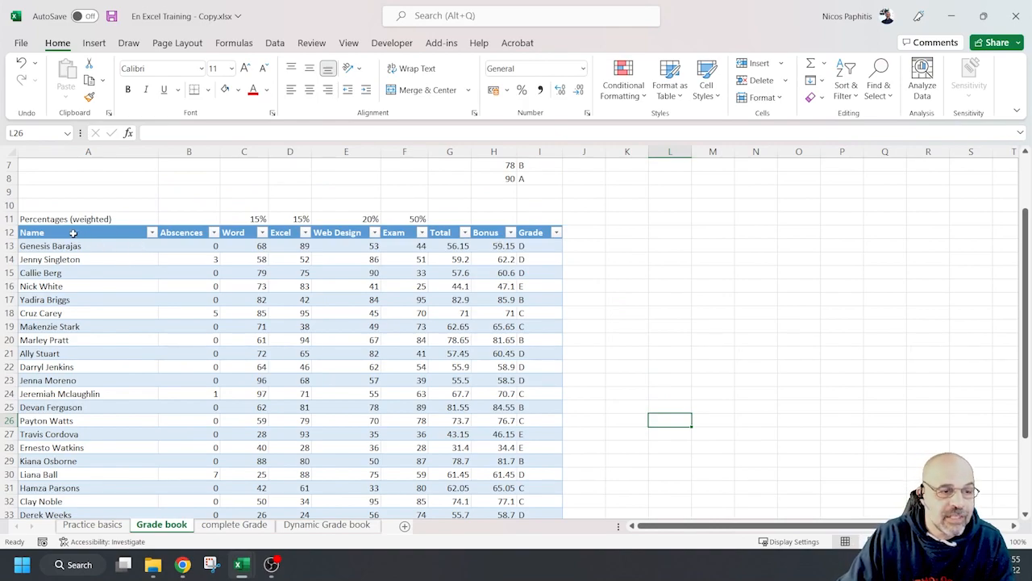
scroll(360, 277, down, 1)
scroll(349, 282, up, 2)
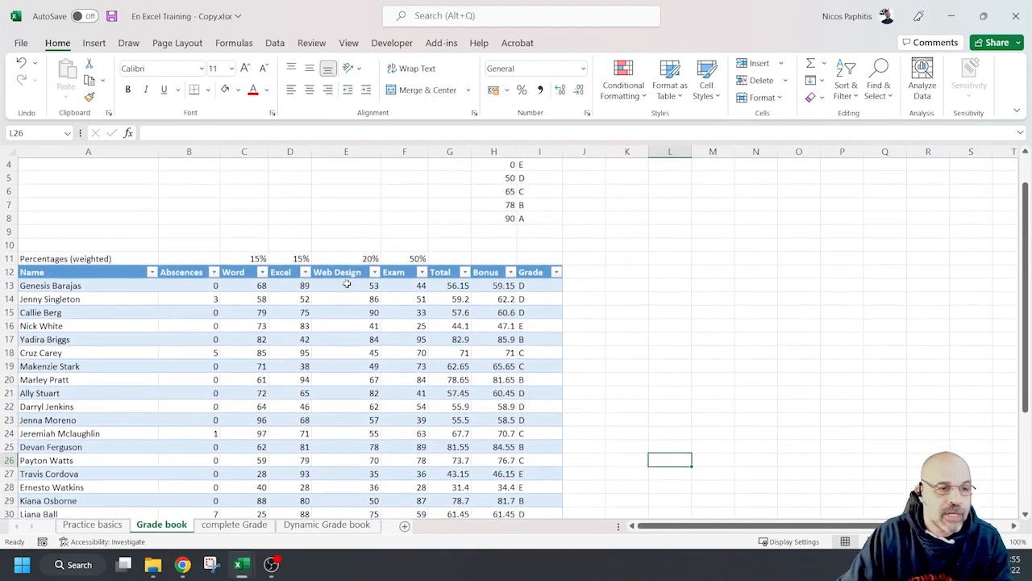
ctrl+scroll(234, 333, up, 3)
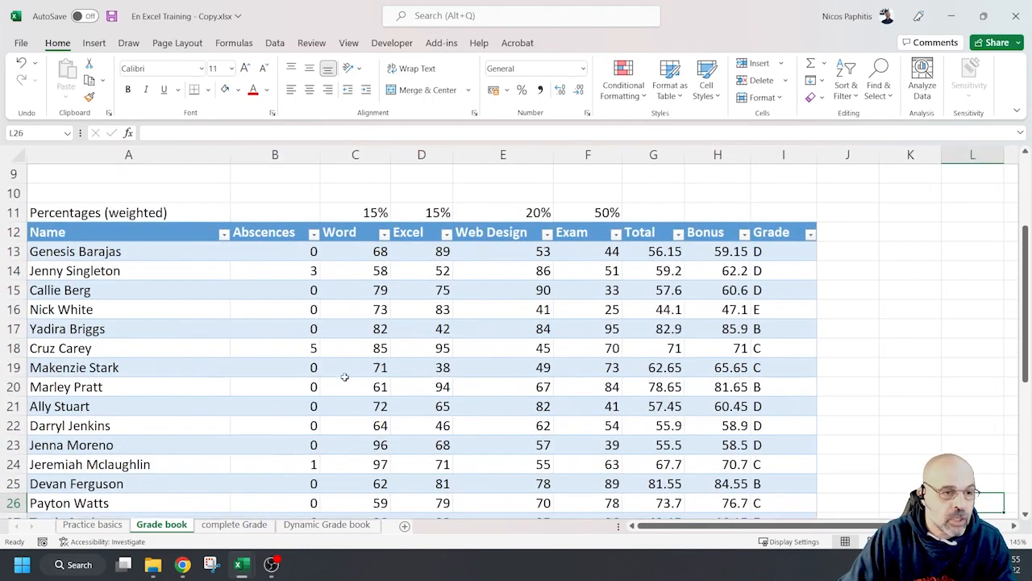
click(35, 224)
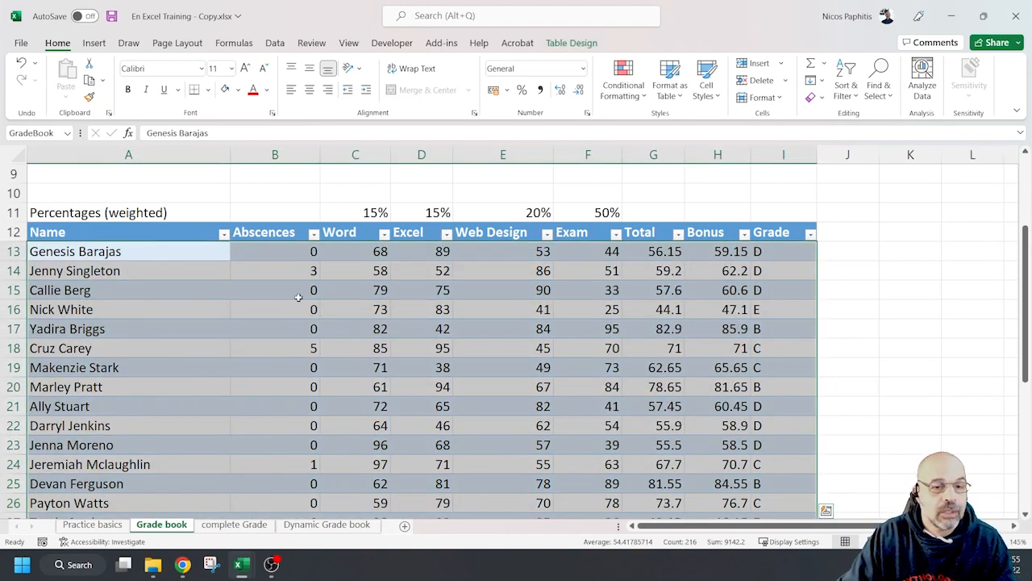
scroll(572, 285, down, 5)
scroll(568, 289, up, 5)
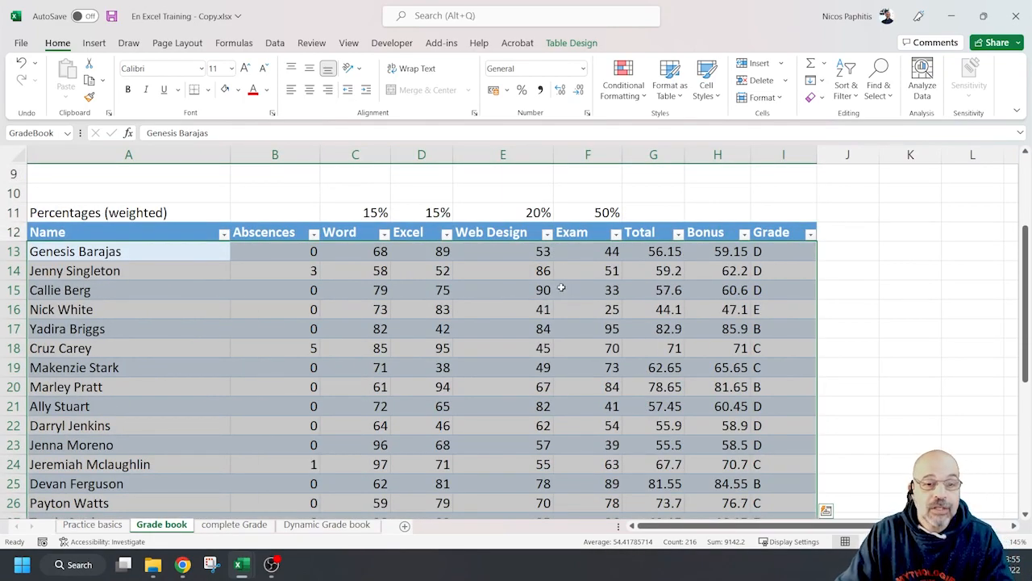
Insert a slicer for the Name field of the GradeBook table
click(255, 291)
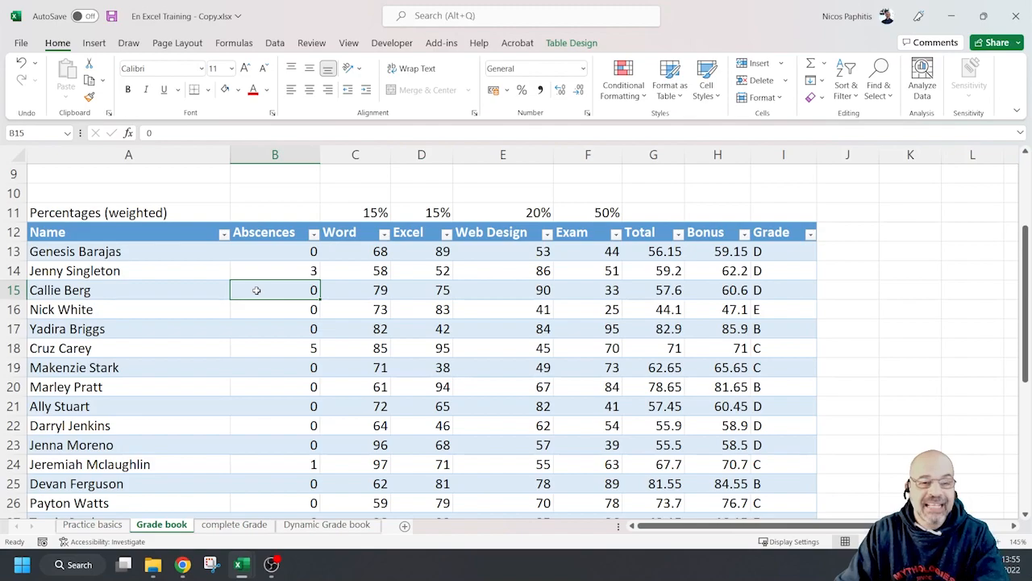
click(573, 45)
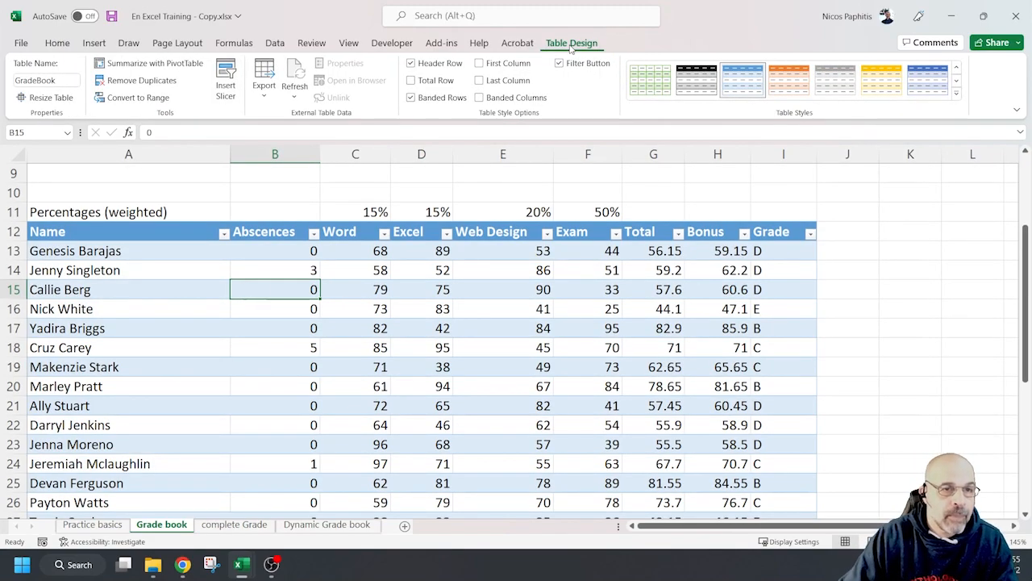
click(226, 79)
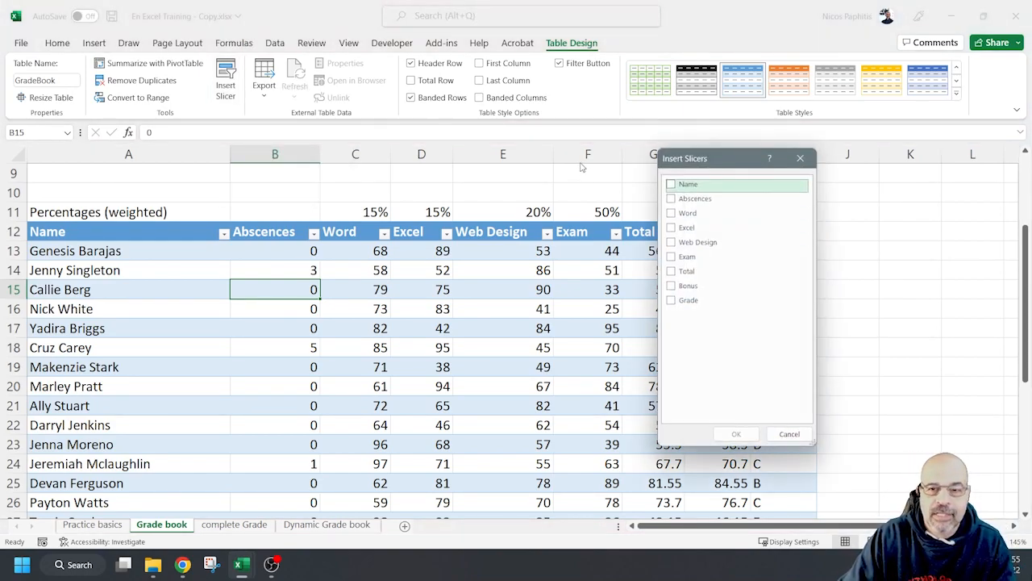
drag(713, 160, 847, 178)
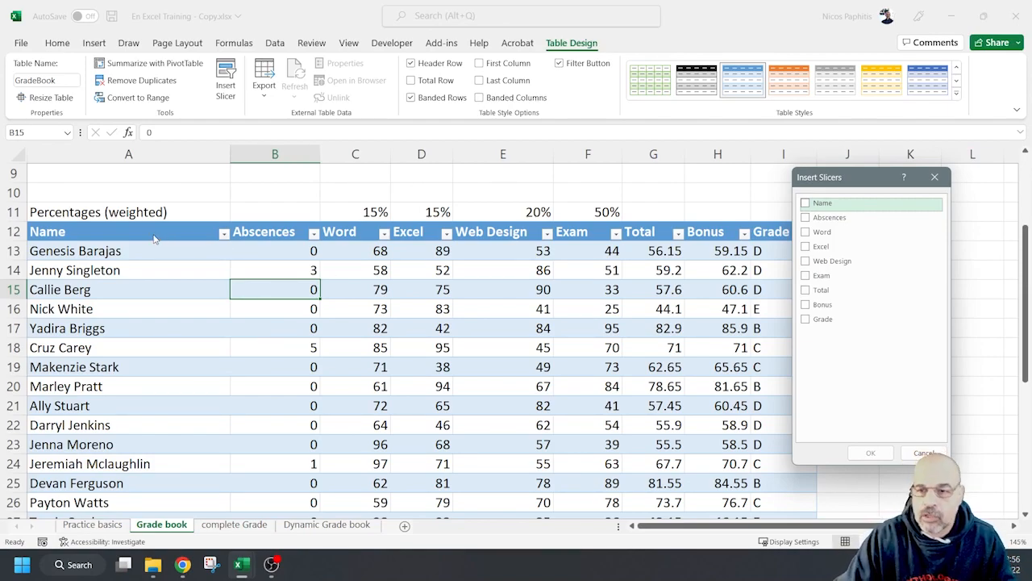
click(806, 203)
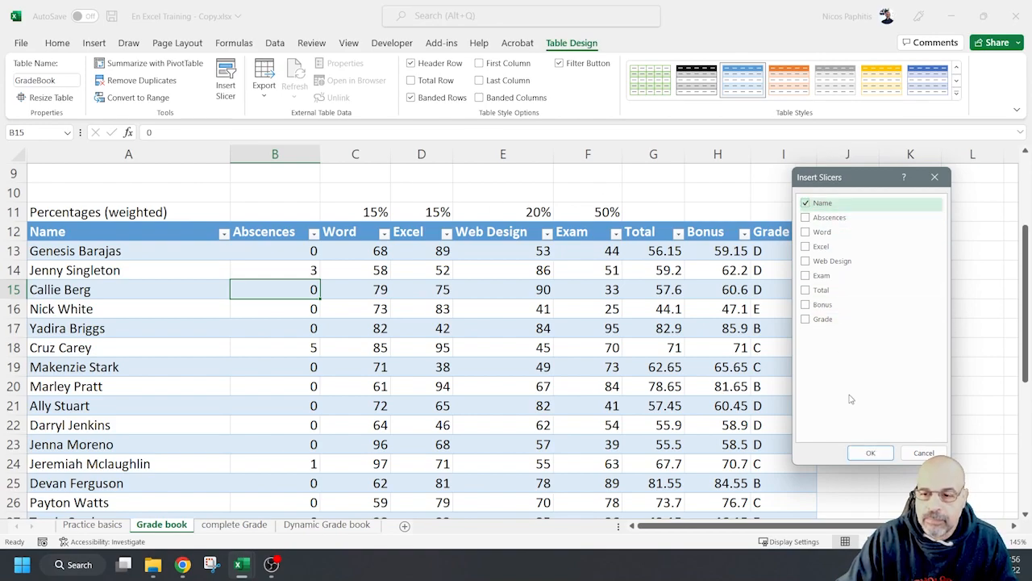
click(871, 453)
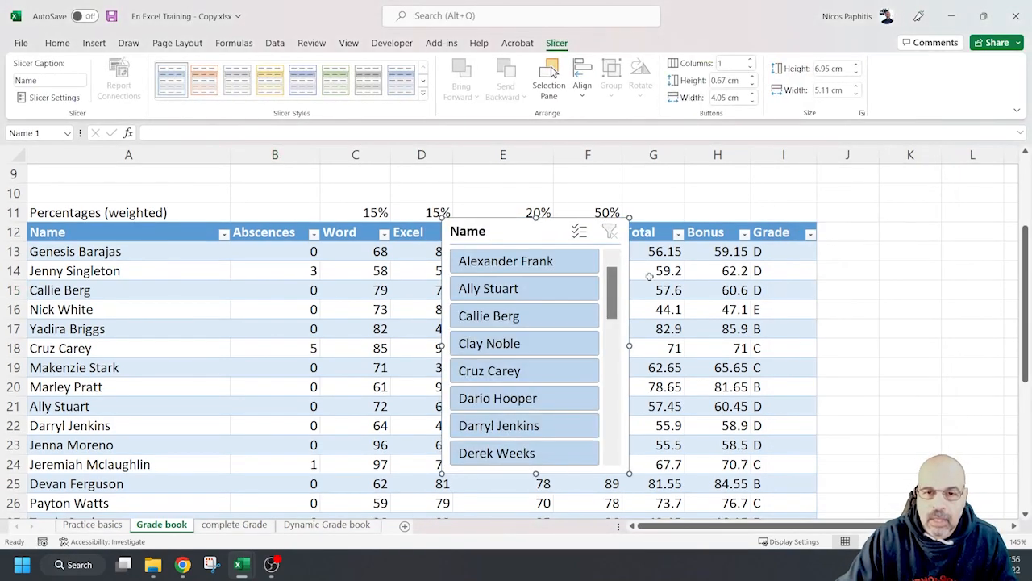
Move the Name slicer off the table into the empty area around columns K to N
drag(531, 237, 441, 214)
scroll(441, 215, down, 3)
scroll(440, 215, up, 1)
click(769, 195)
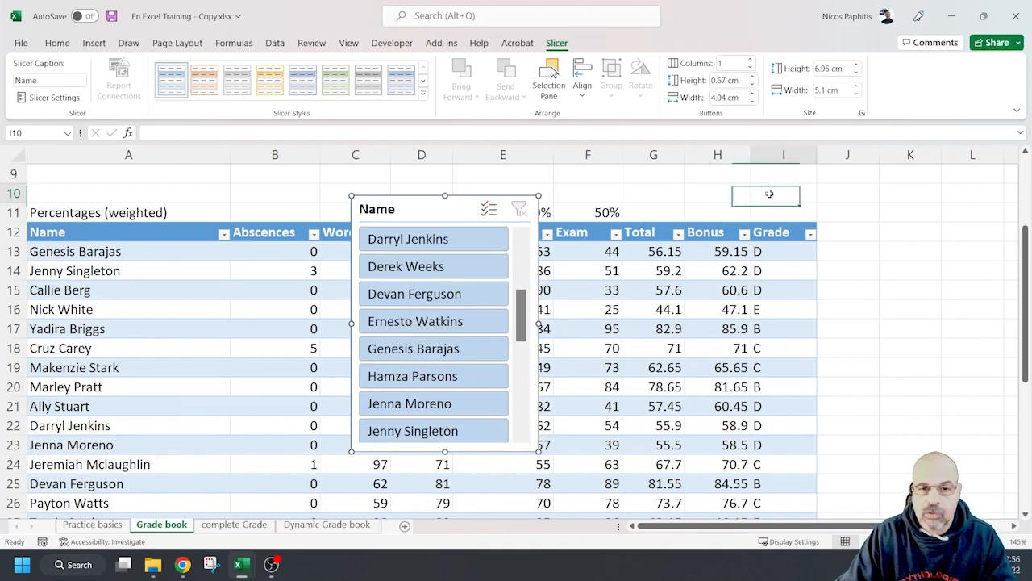
scroll(769, 194, down, 2)
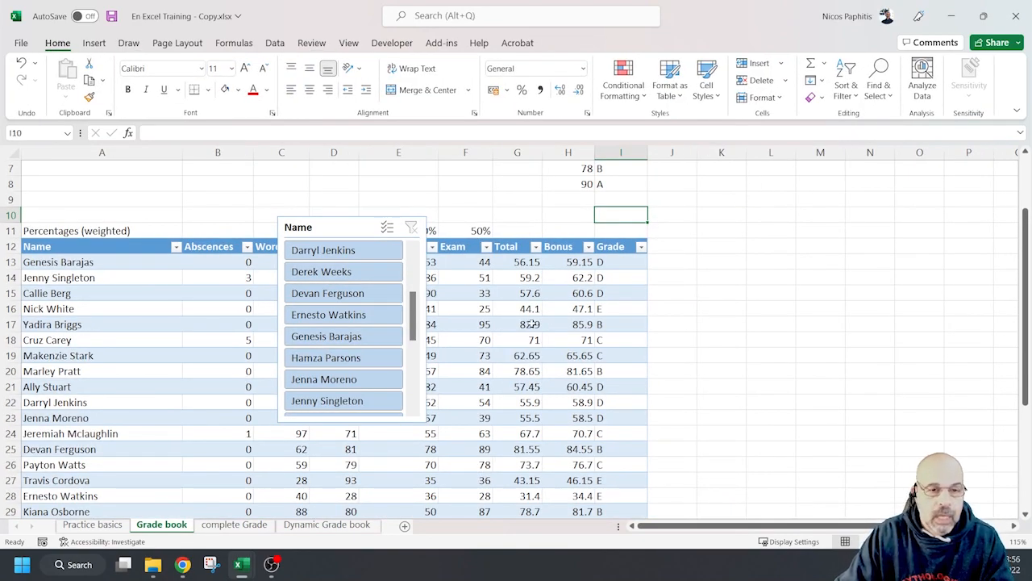
drag(336, 232, 794, 174)
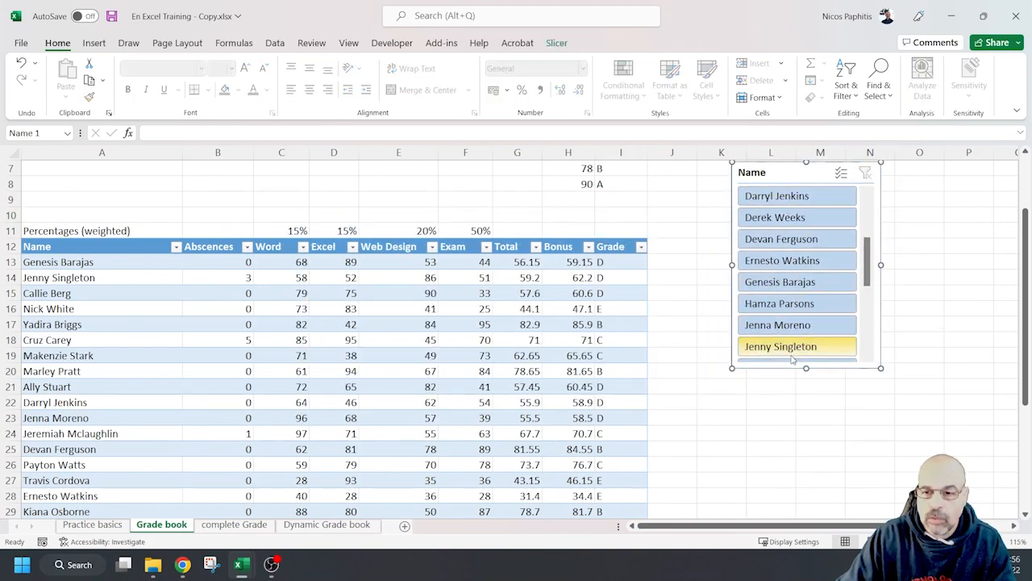
Lengthen the Name slicer to show about thirteen names and place it beside the table's Grade column
drag(806, 368, 811, 466)
scroll(796, 281, down, 2)
scroll(795, 281, up, 4)
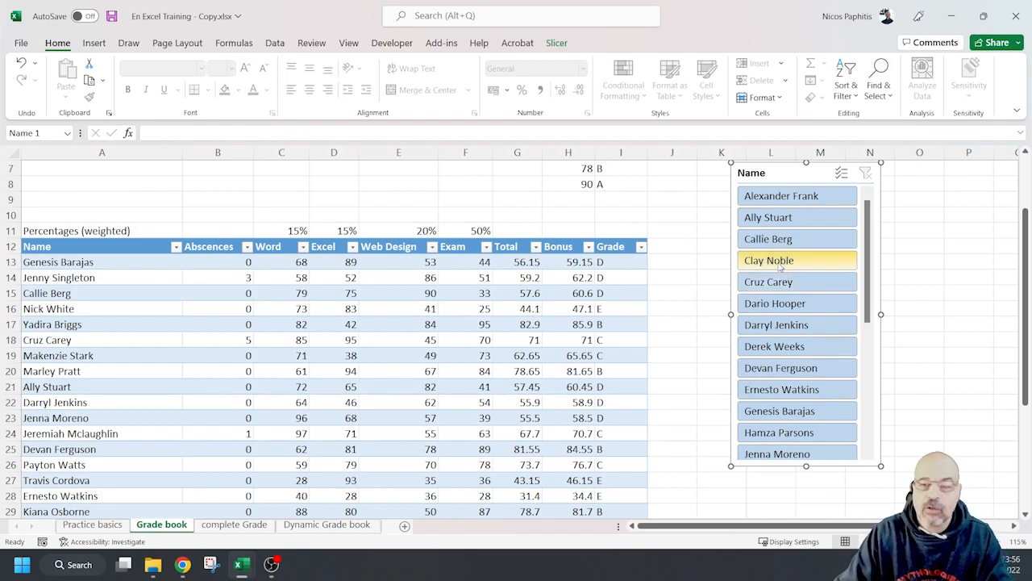
drag(787, 173, 722, 190)
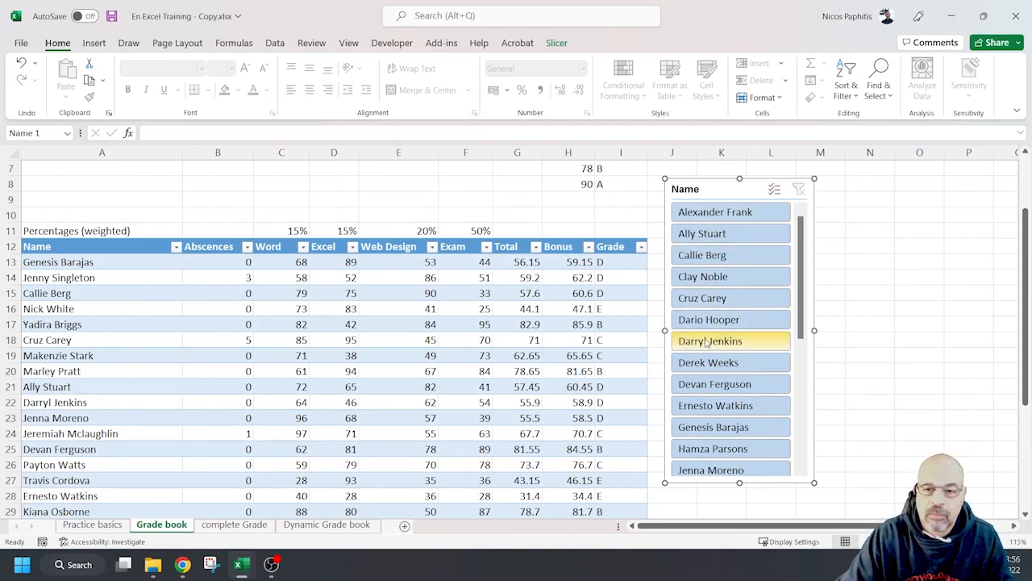
Filter the table to the student in row 28 with the Name slicer, and clear that filter
click(726, 408)
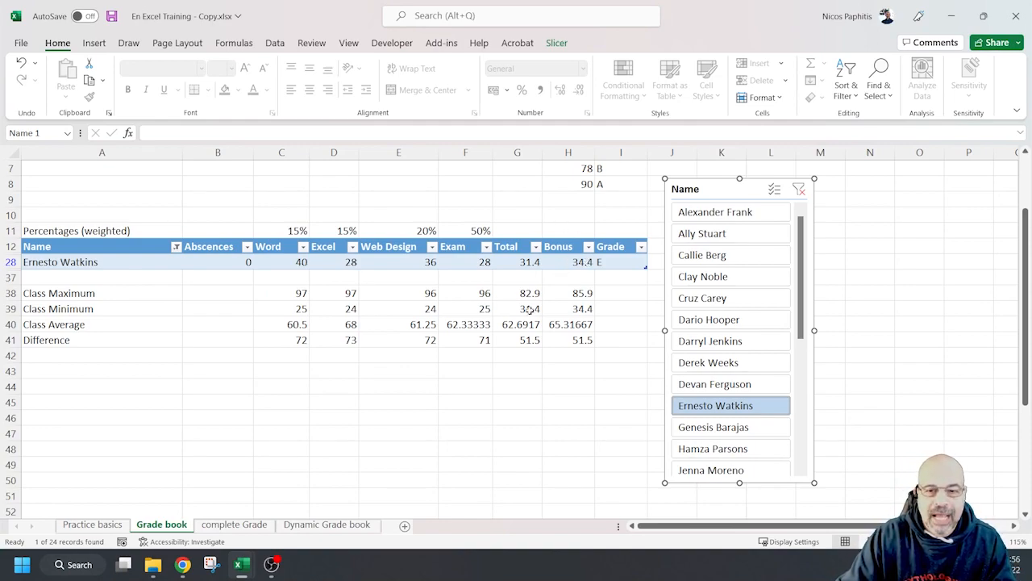
click(800, 191)
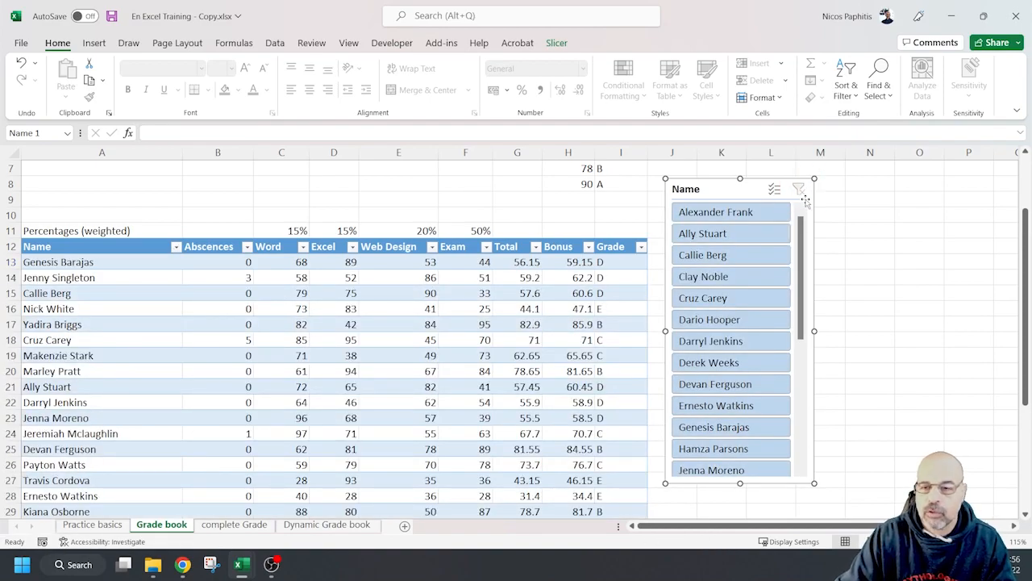
click(860, 216)
Move the Name slicer above the table at A1 and resize it to about 4.5 cm high and 16.76 cm wide
scroll(857, 242, up, 2)
drag(720, 283, 79, 170)
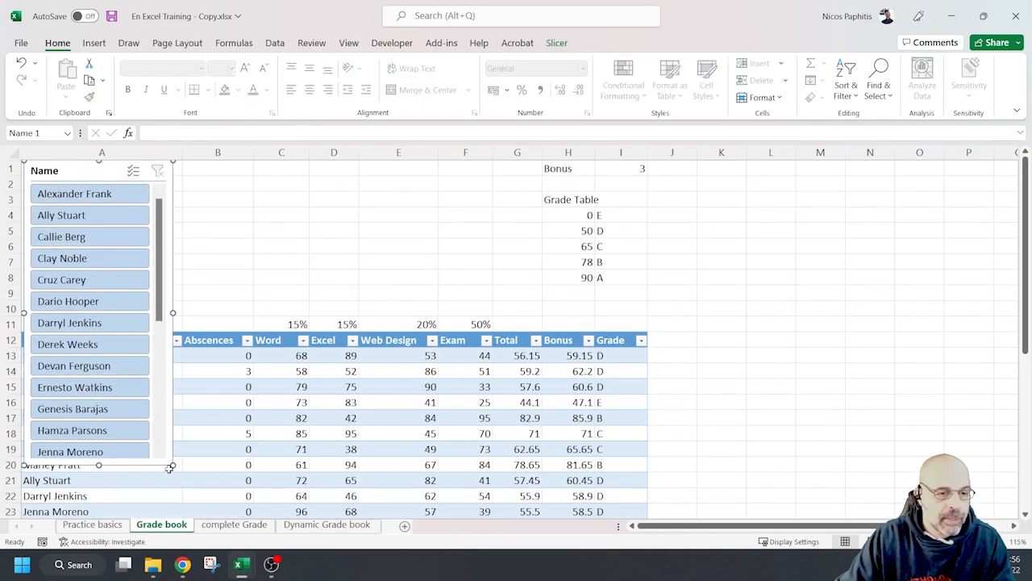
drag(173, 466, 513, 292)
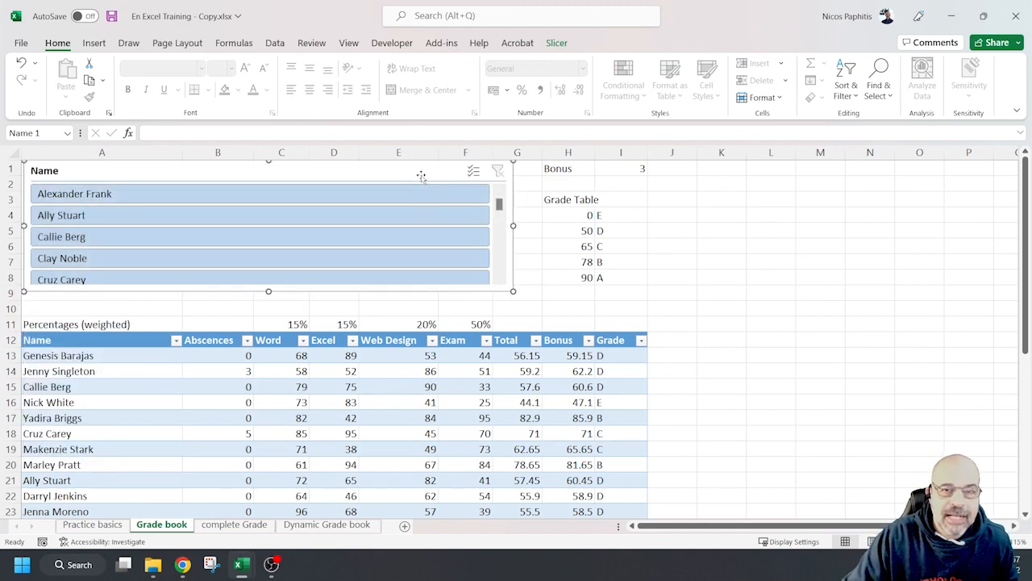
Arrange the Name slicer buttons in 5 columns and enlarge the slicer to about 4.96 by 16.93 cm to fit every name
click(556, 44)
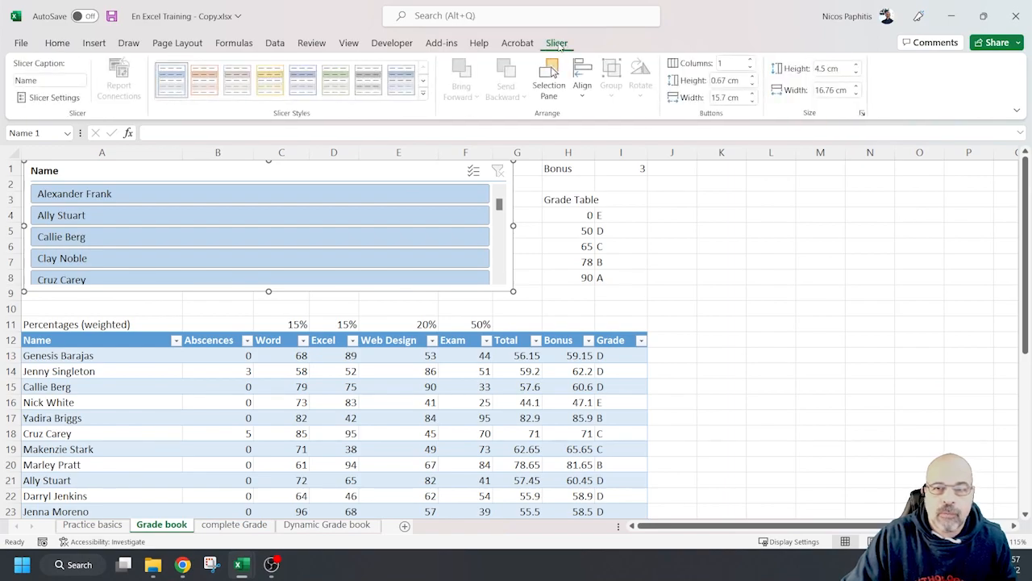
click(752, 60)
click(751, 60)
click(752, 60)
click(752, 60)
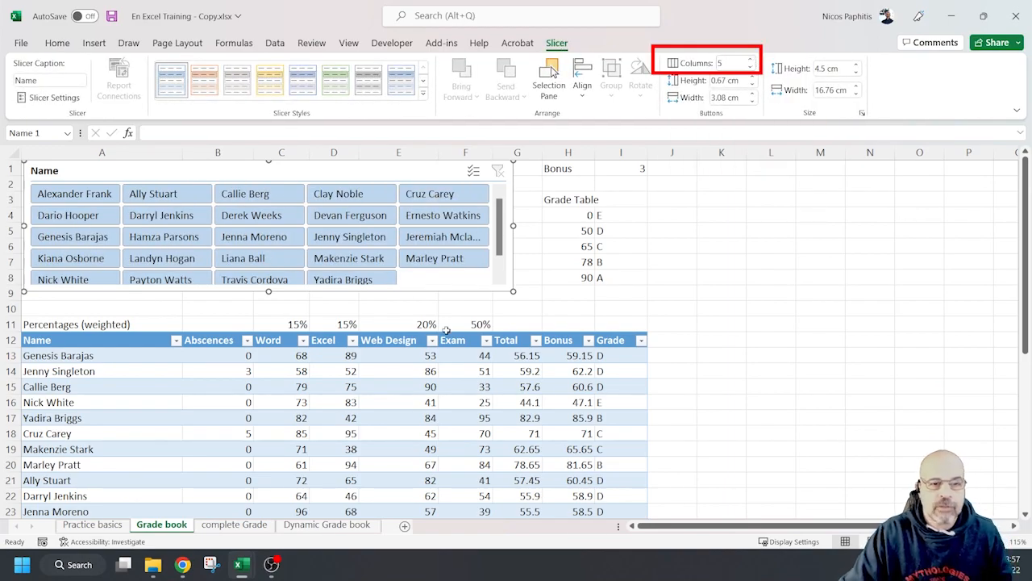
drag(514, 292, 518, 304)
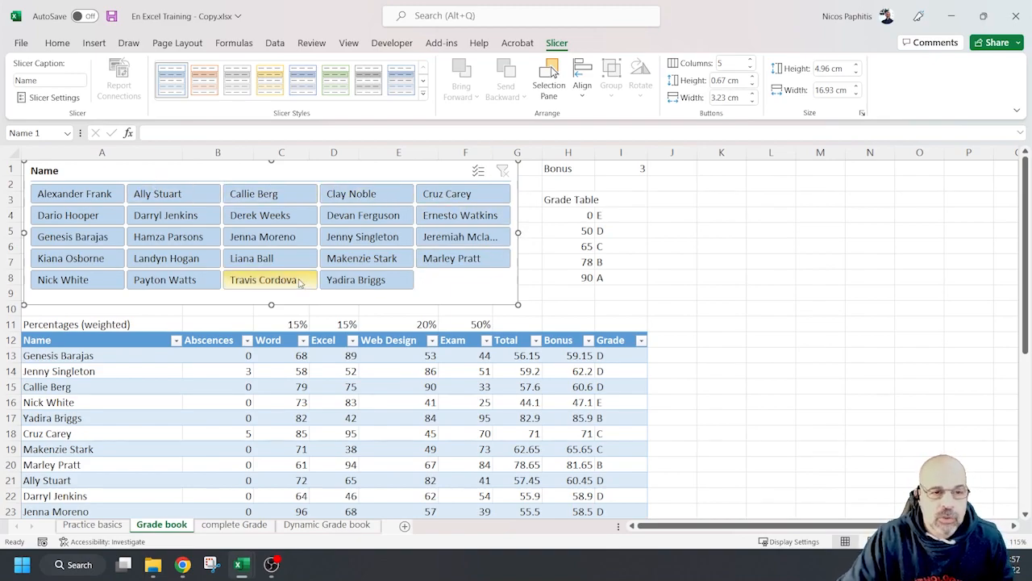
Filter the table to five different students one at a time with the Name slicer, and clear the filter
click(263, 259)
click(185, 215)
click(271, 215)
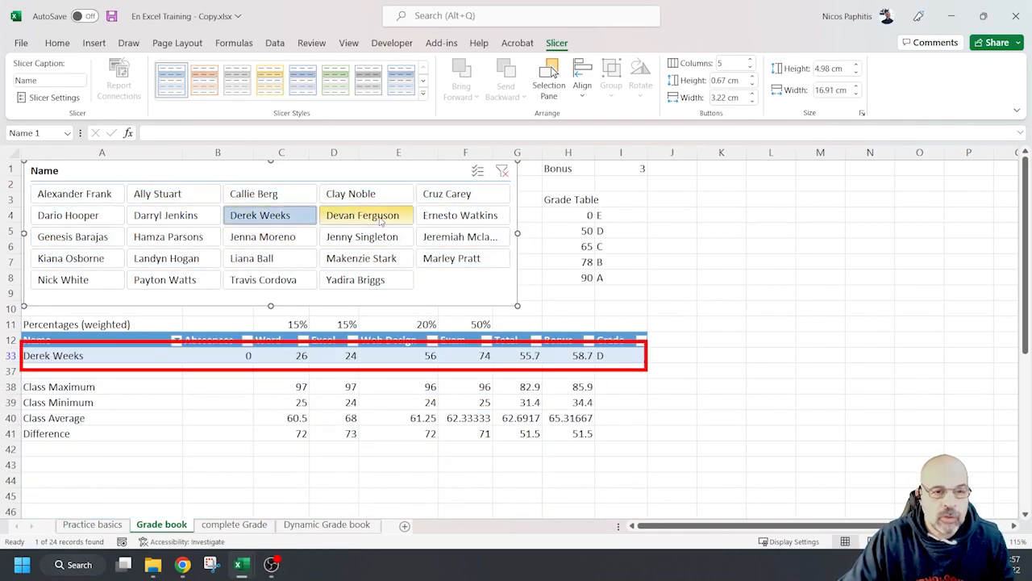
click(367, 216)
click(462, 237)
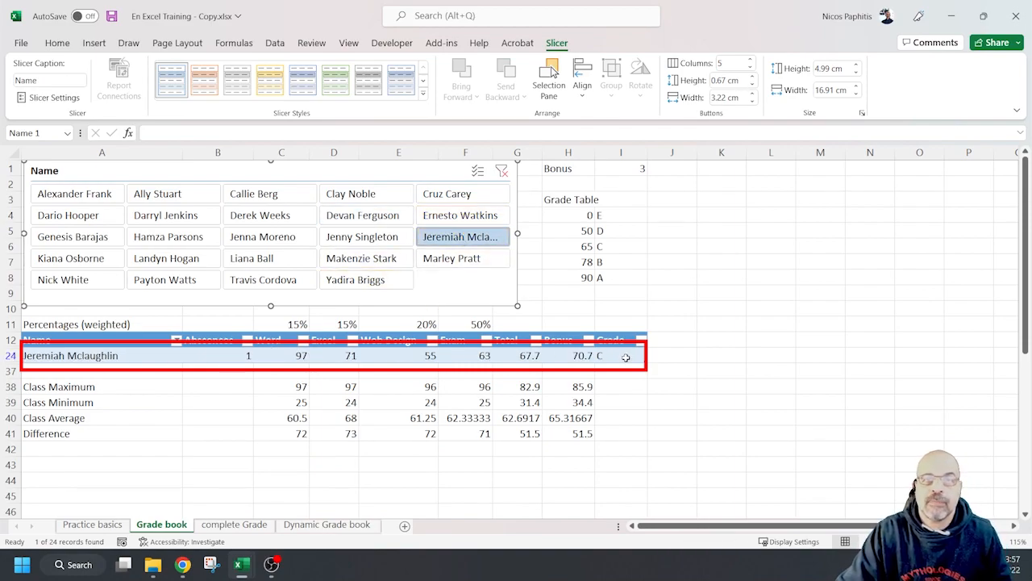
click(502, 171)
key(Escape)
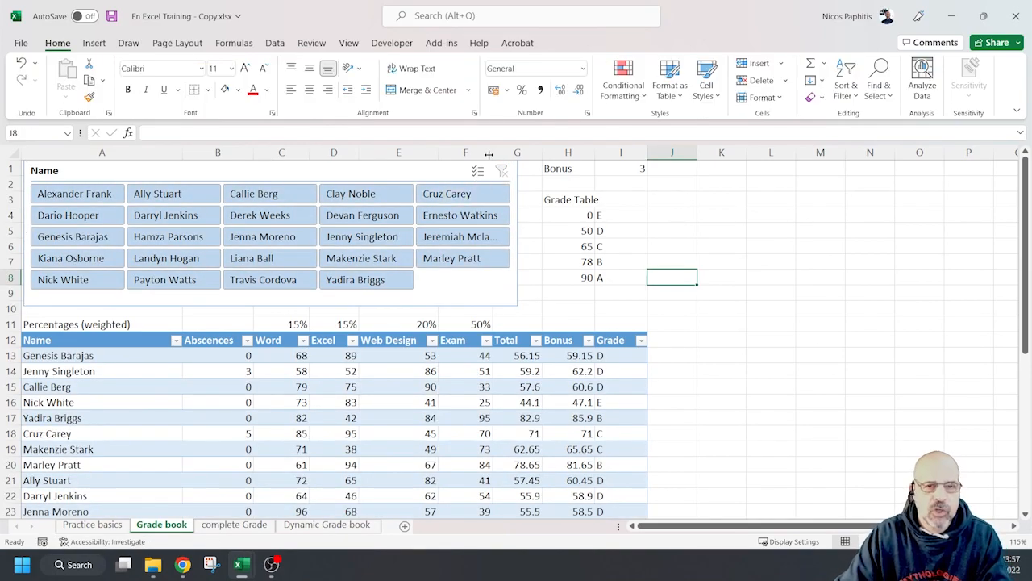
Turn on multi-select in the Name slicer and exclude the students in rows 17, 19, 21 to 23, 30, 31, 34 and 36
click(480, 170)
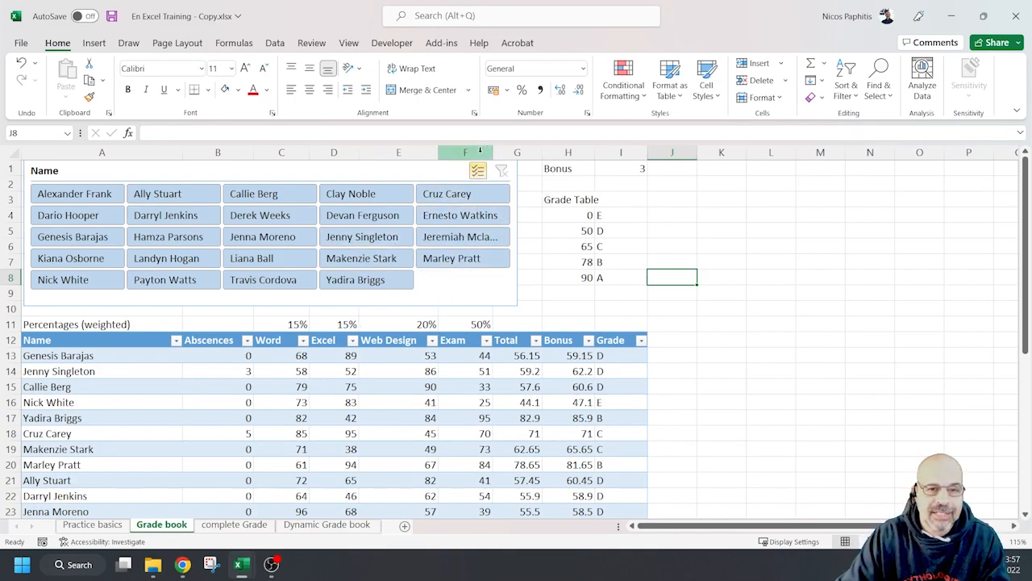
click(392, 281)
click(370, 260)
click(263, 237)
click(252, 258)
click(166, 258)
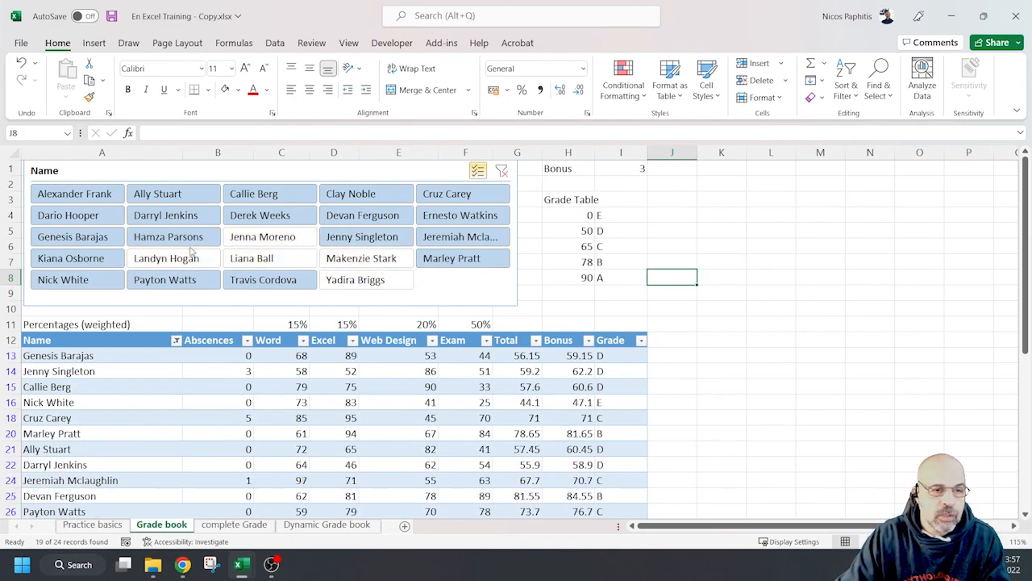
click(167, 236)
click(165, 215)
click(172, 199)
click(74, 194)
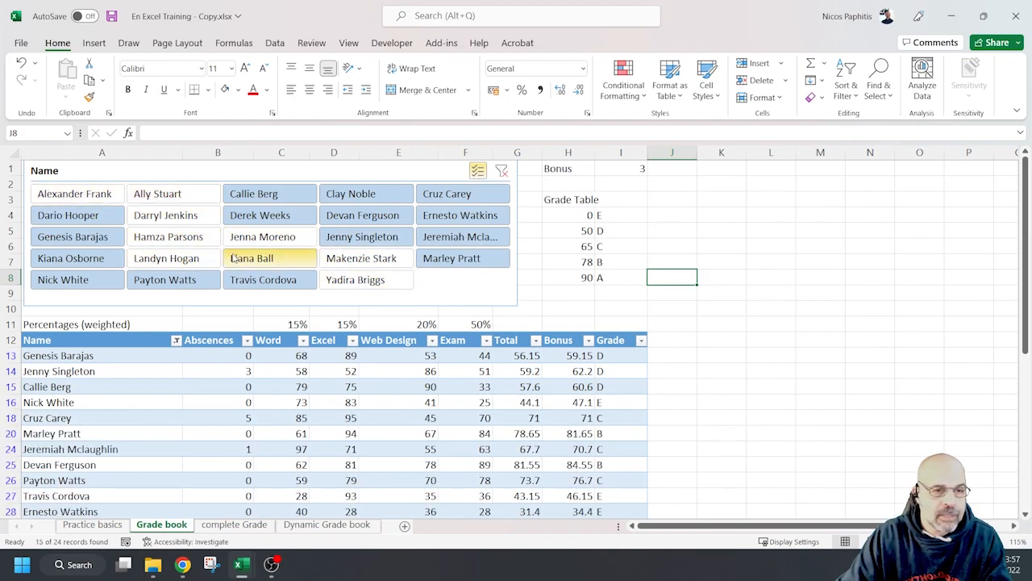
Exclude the students in rows 14 and 25 to 28 from the Name slicer selection as well
ctrl+scroll(246, 258, down, 2)
click(202, 247)
click(125, 247)
click(269, 215)
click(271, 198)
click(342, 198)
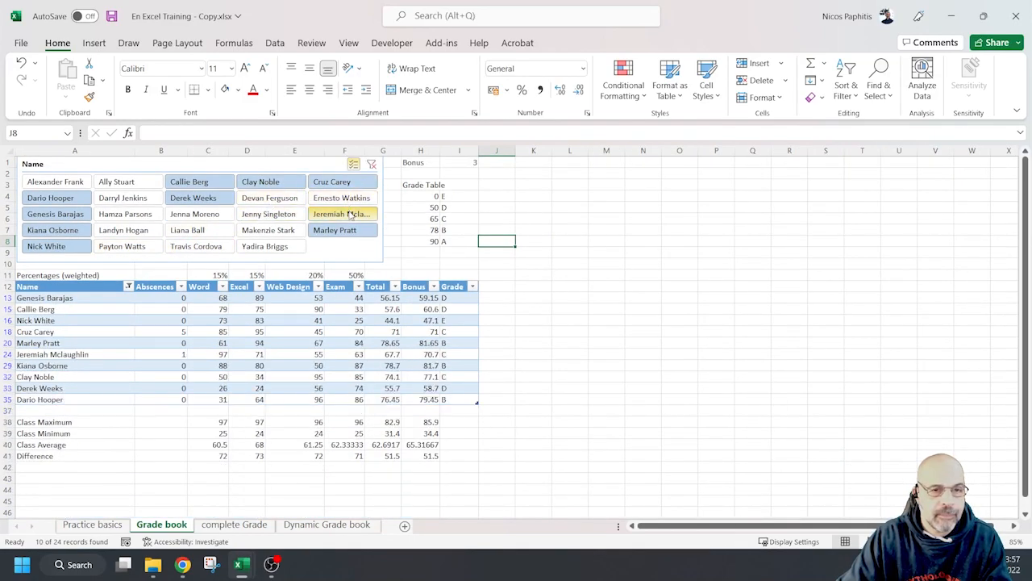
Exclude the student in row 24 from the Name slicer selection, and clear the slicer filter
click(343, 214)
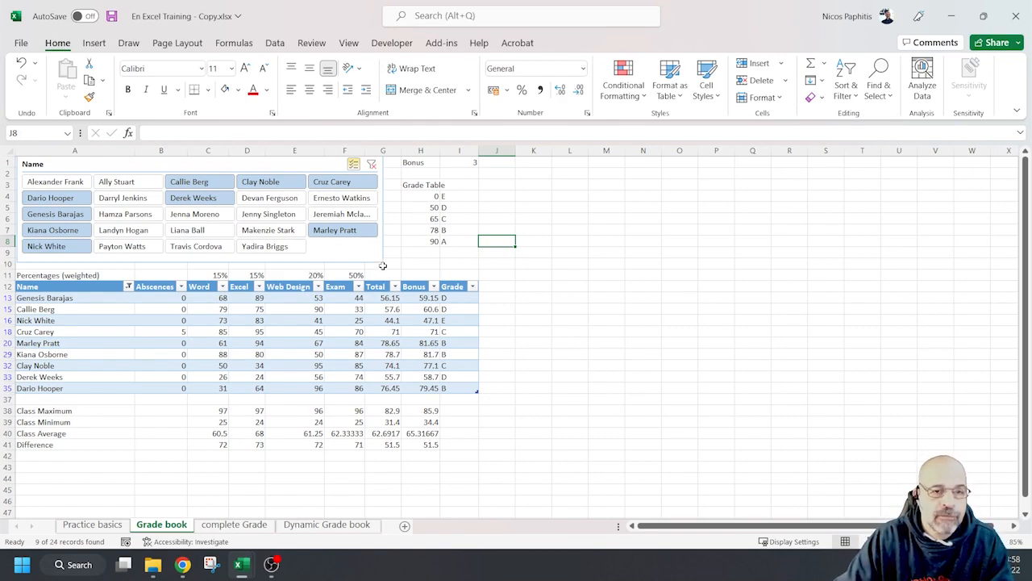
click(372, 165)
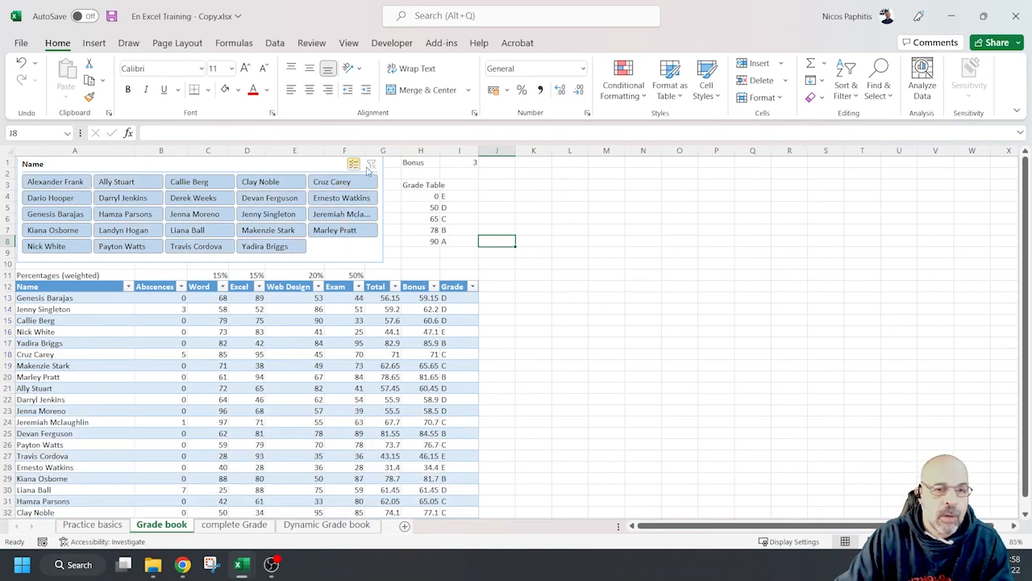
Turn off multi-select in the Name slicer, try out a few student buttons, and clear the filter
scroll(355, 202, up, 3)
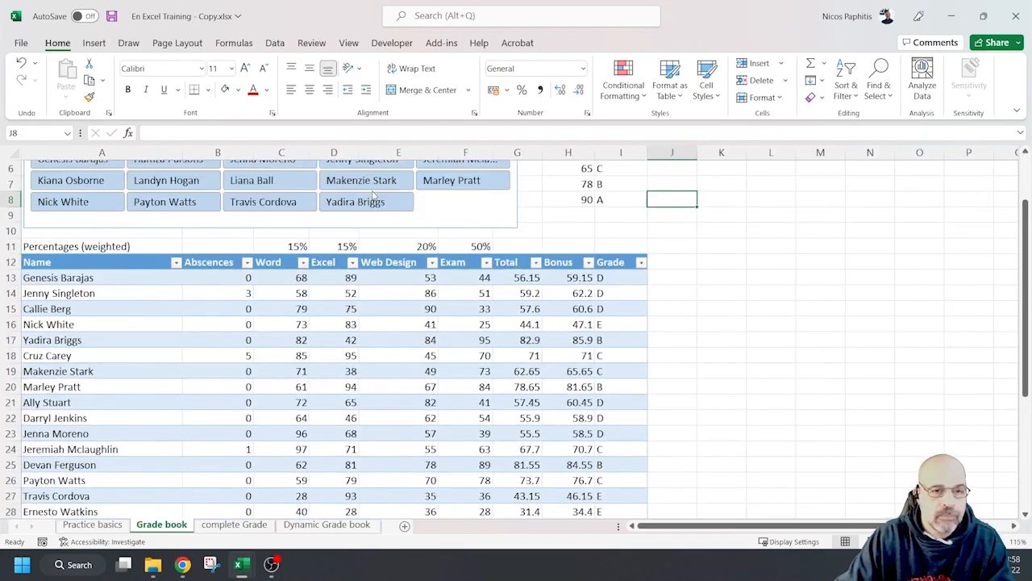
scroll(374, 195, up, 2)
click(538, 174)
click(411, 225)
click(298, 250)
click(331, 278)
click(436, 277)
click(539, 174)
click(567, 174)
Filter the table through several single students in the third and fourth slicer columns, and clear the filter again
click(371, 232)
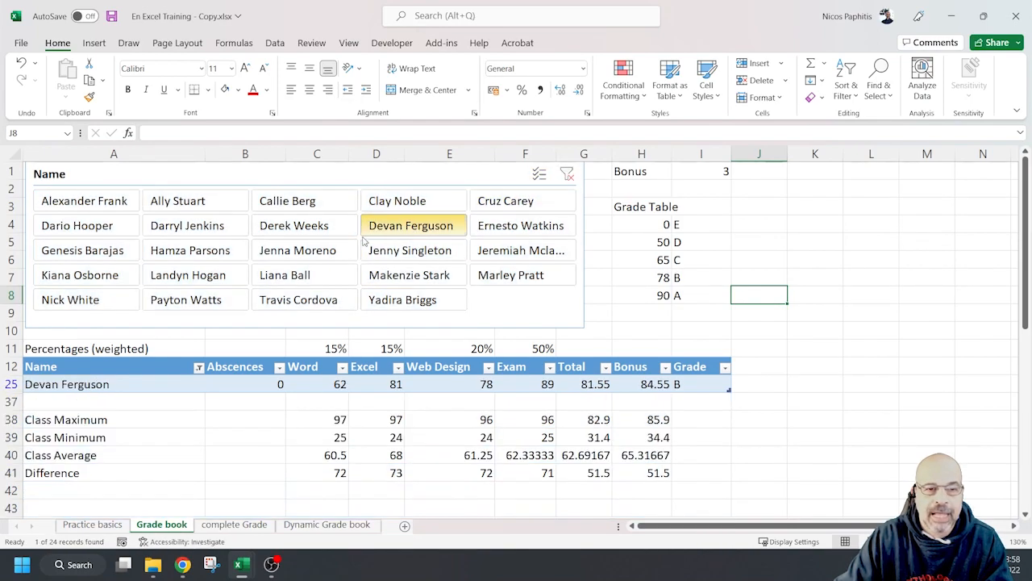
click(306, 250)
click(311, 227)
click(318, 201)
click(395, 232)
click(408, 251)
click(567, 174)
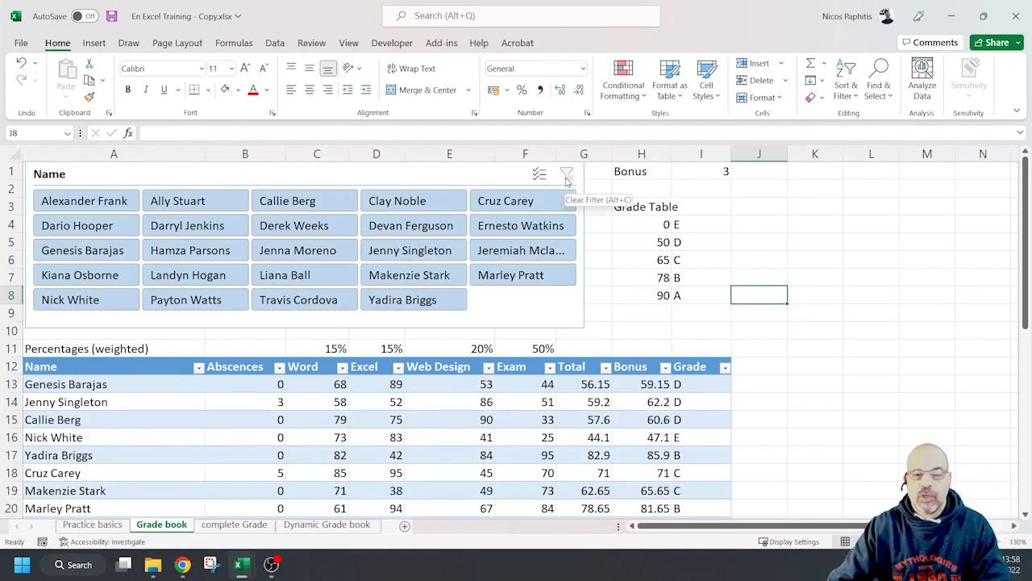
Select the Name column A12:A36 together with the Word, Excel, Web Design and Exam columns C12:F36, leaving out Abscences
scroll(613, 218, down, 2)
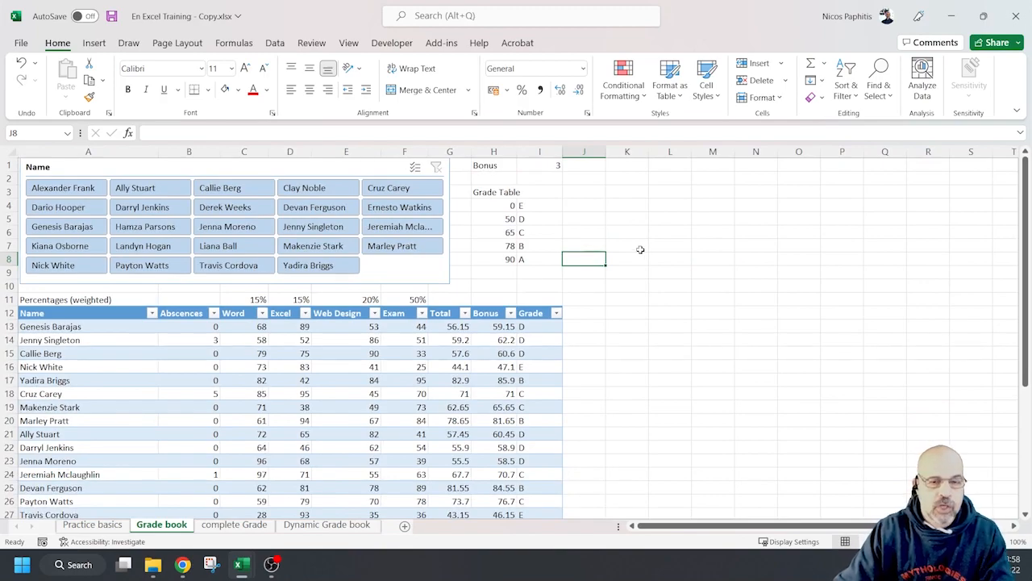
scroll(640, 249, down, 4)
scroll(634, 243, up, 1)
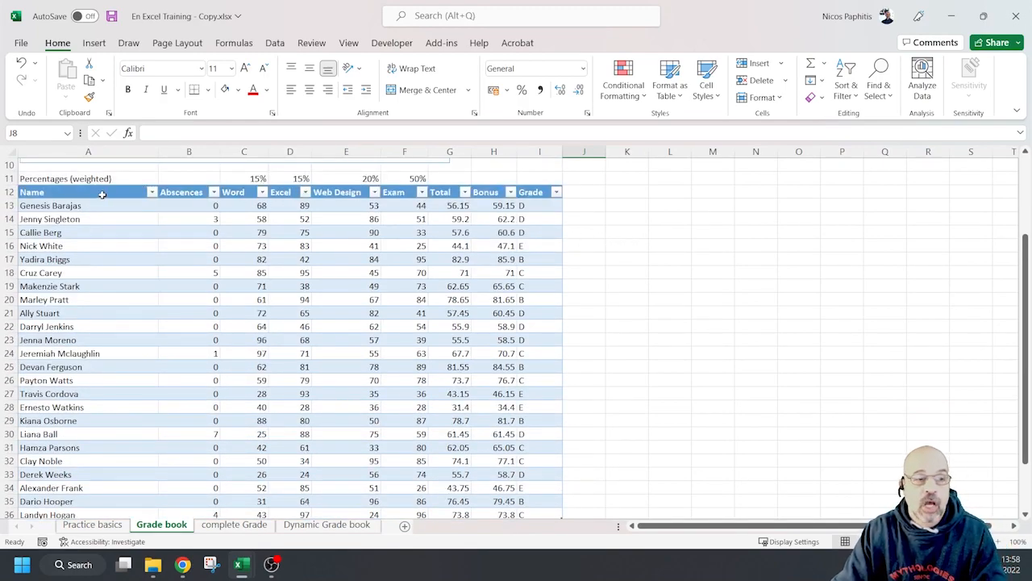
drag(103, 193, 114, 489)
scroll(646, 339, up, 1)
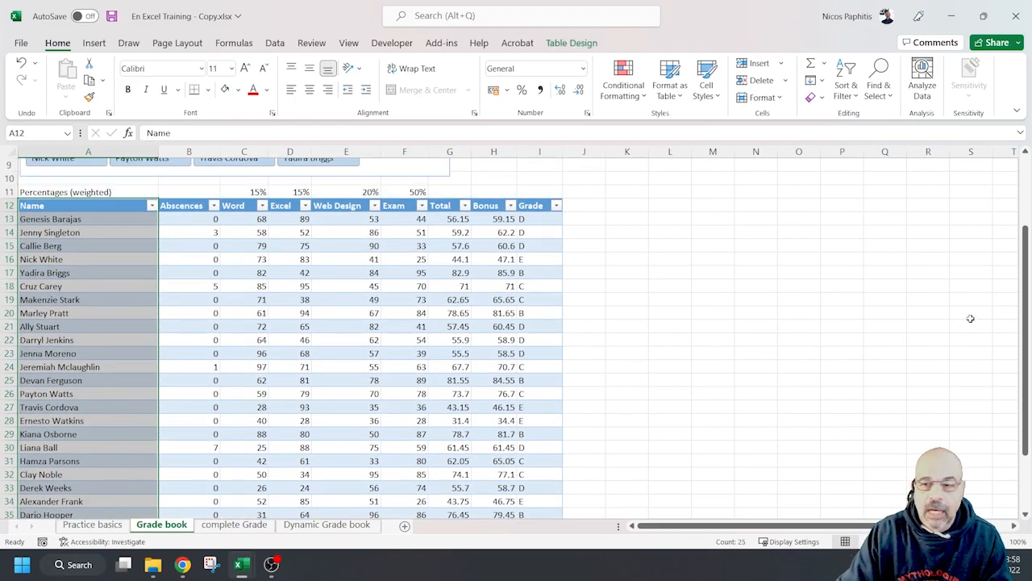
scroll(866, 325, down, 1)
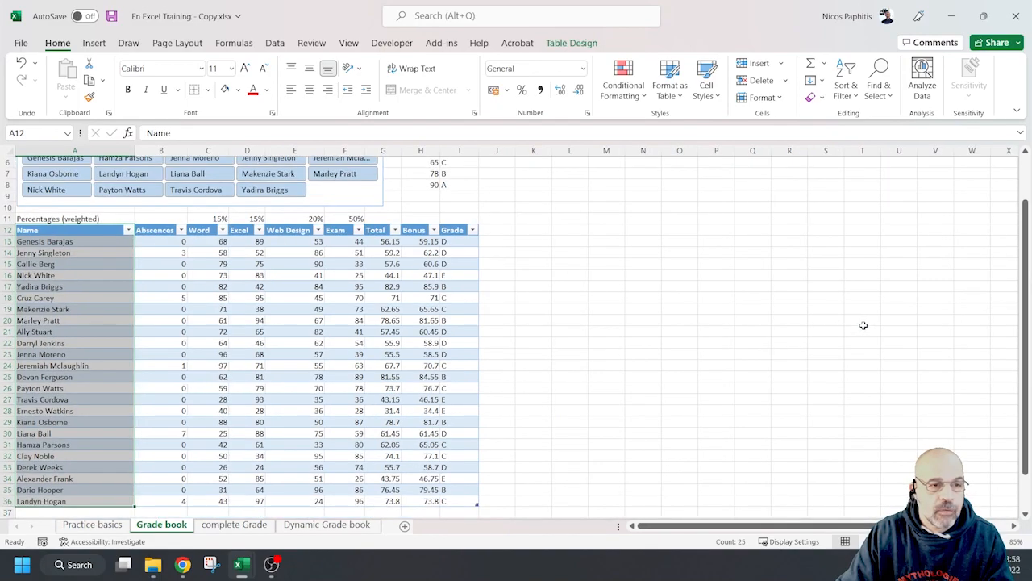
scroll(599, 293, down, 1)
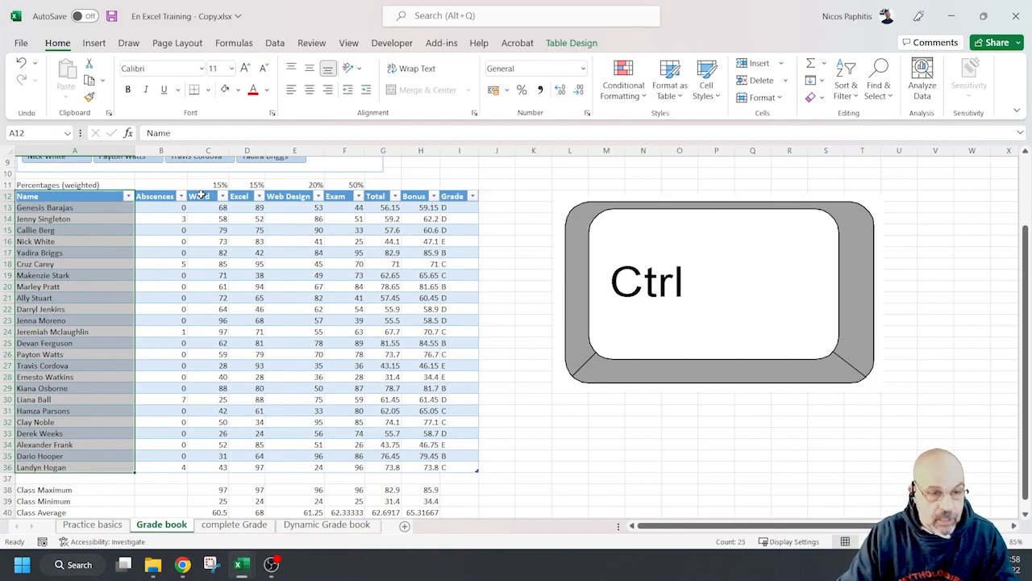
drag(197, 196, 357, 468)
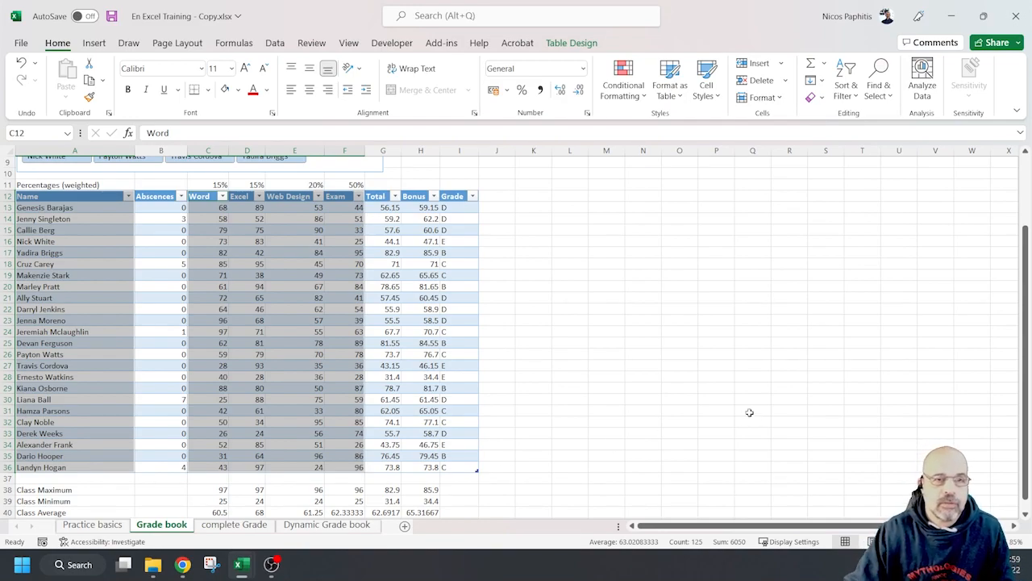
Insert a 2-D Line chart from the selected columns, place it beside the table and enlarge it to span about columns J to R
click(94, 42)
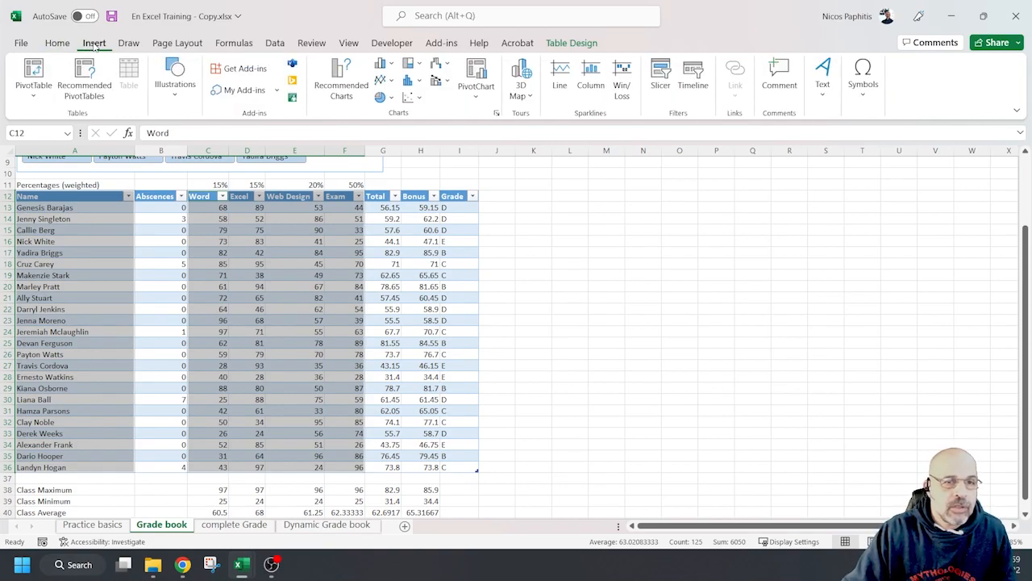
click(391, 64)
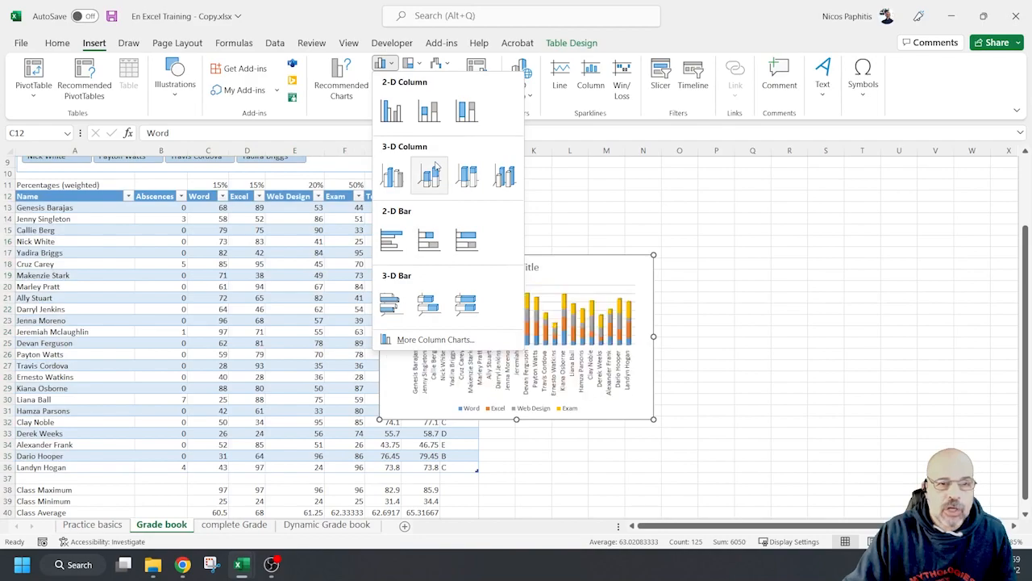
click(357, 17)
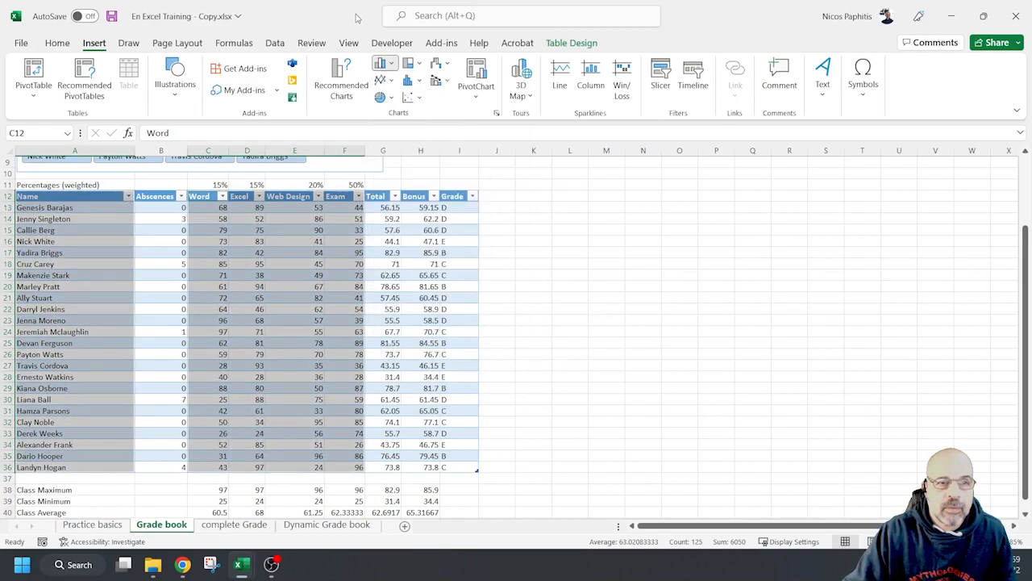
click(386, 81)
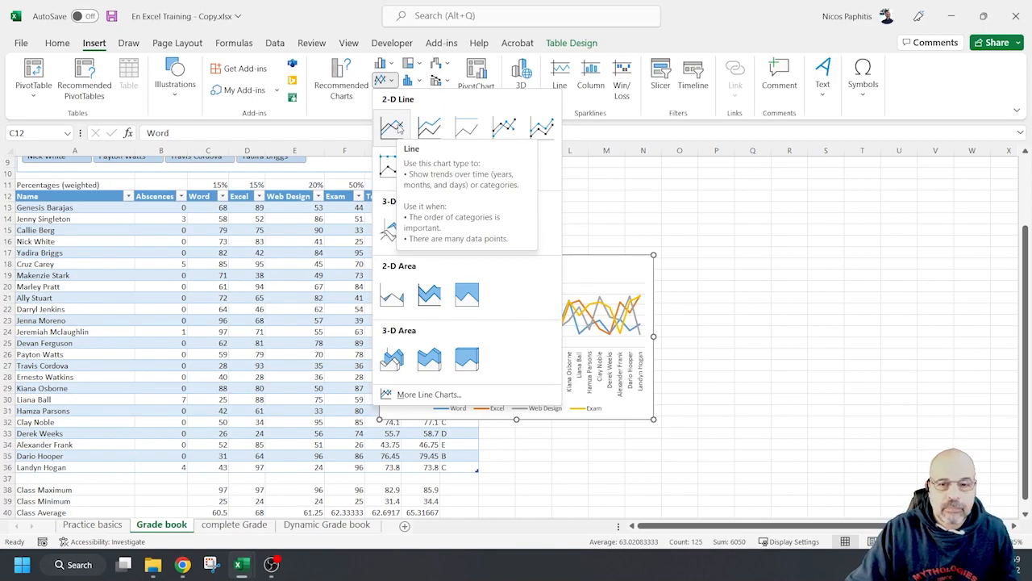
click(392, 127)
drag(753, 210, 699, 200)
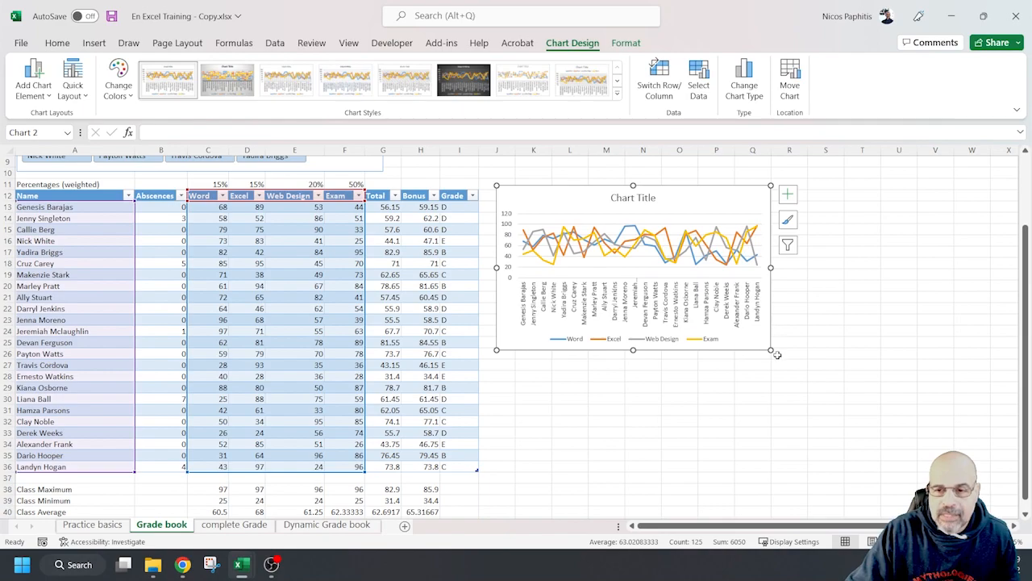
drag(773, 351, 803, 487)
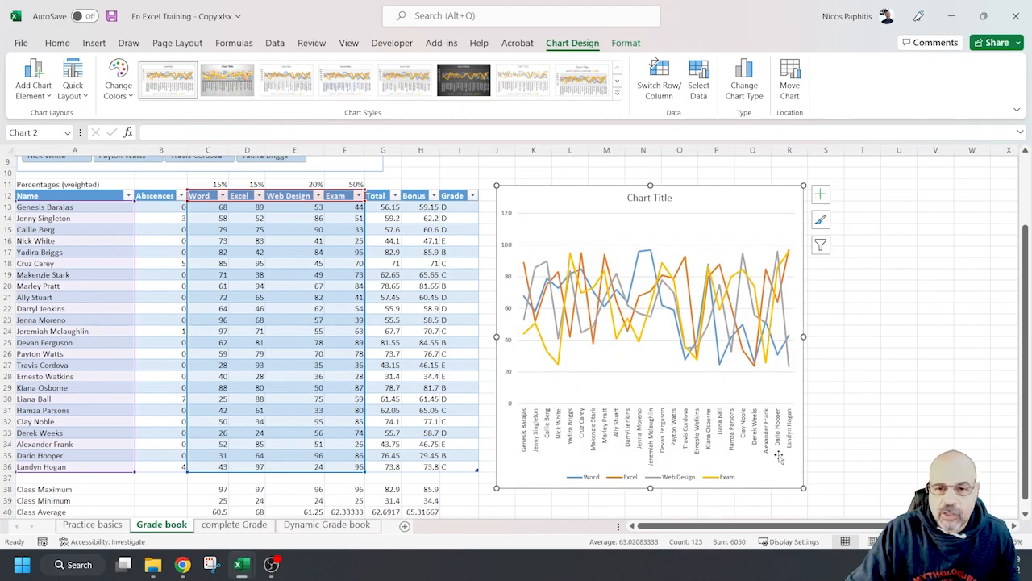
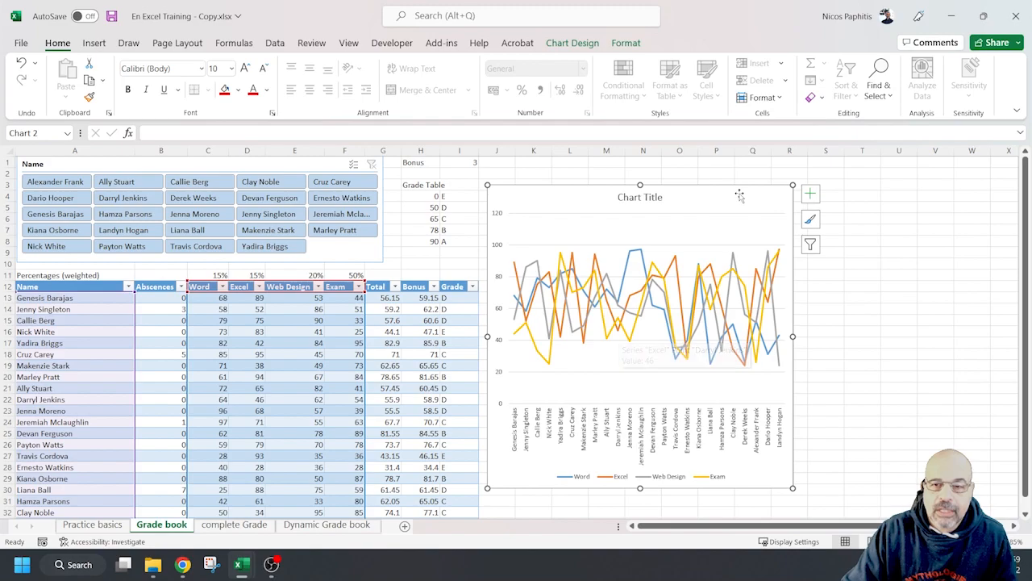
Switch the line chart's rows and columns so the four subjects form the horizontal axis, and deselect the chart
click(593, 45)
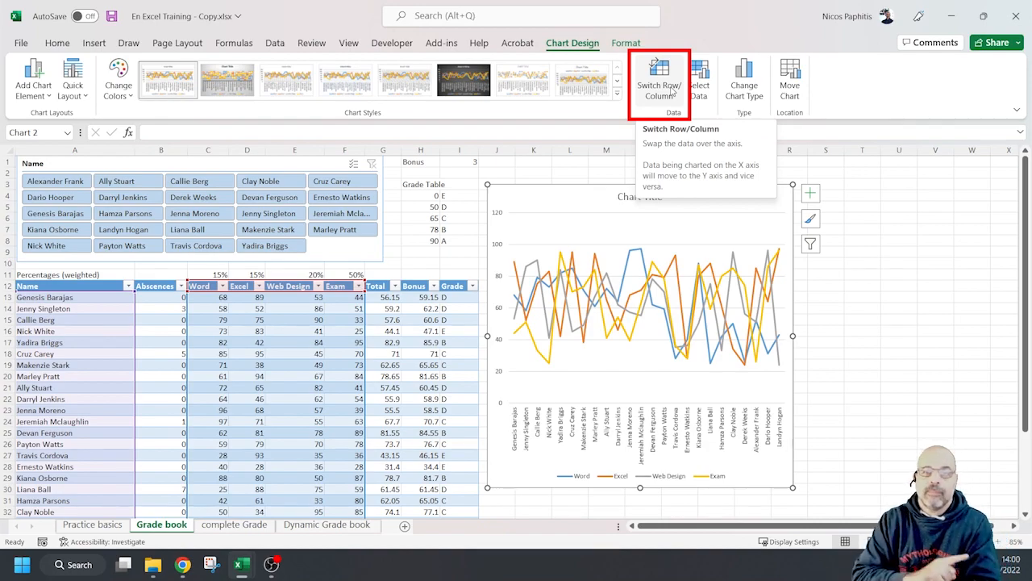
click(672, 91)
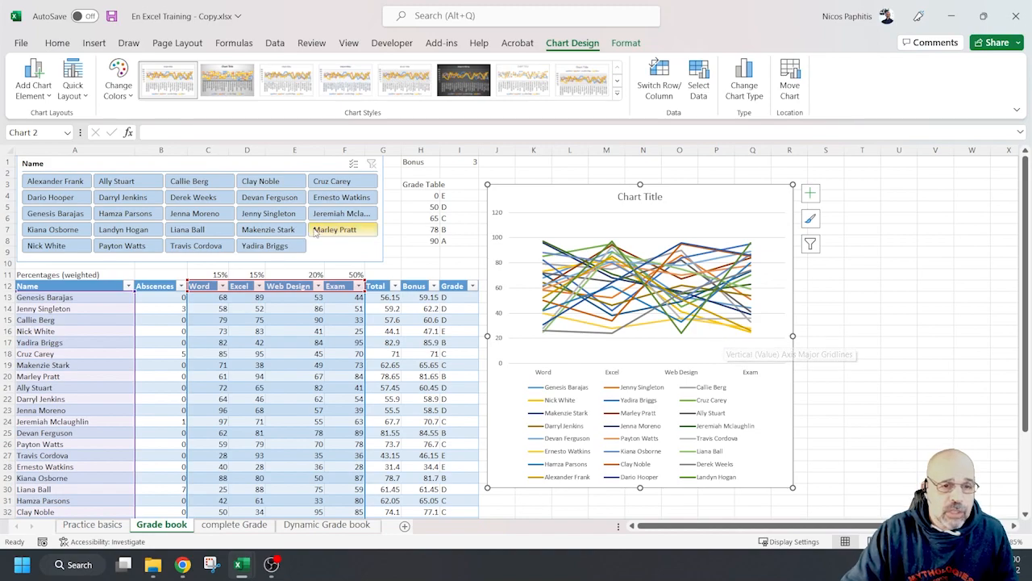
click(411, 253)
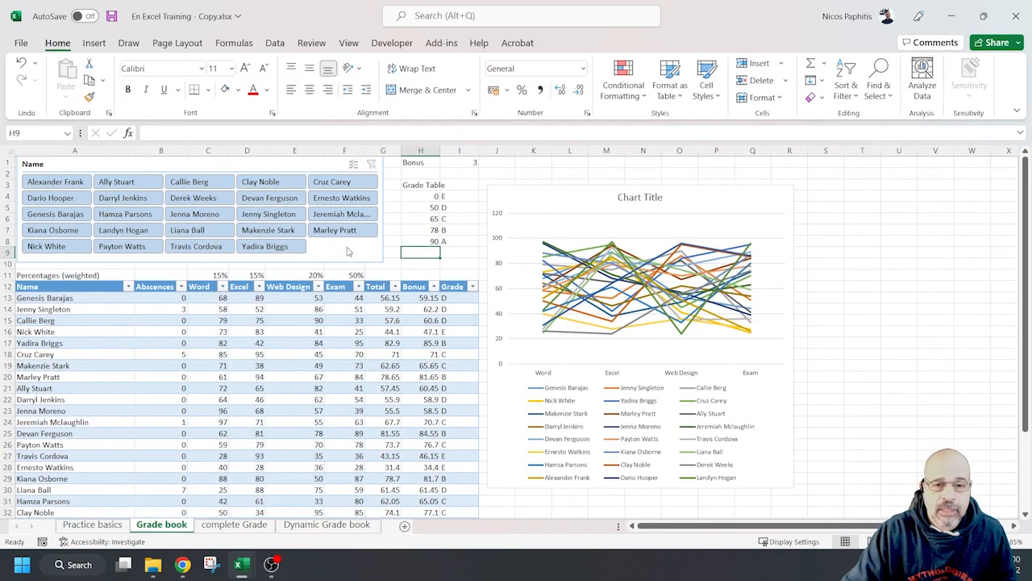
Filter to the student in row 14 and compare the Word and Web Design scores with the class averages
click(249, 219)
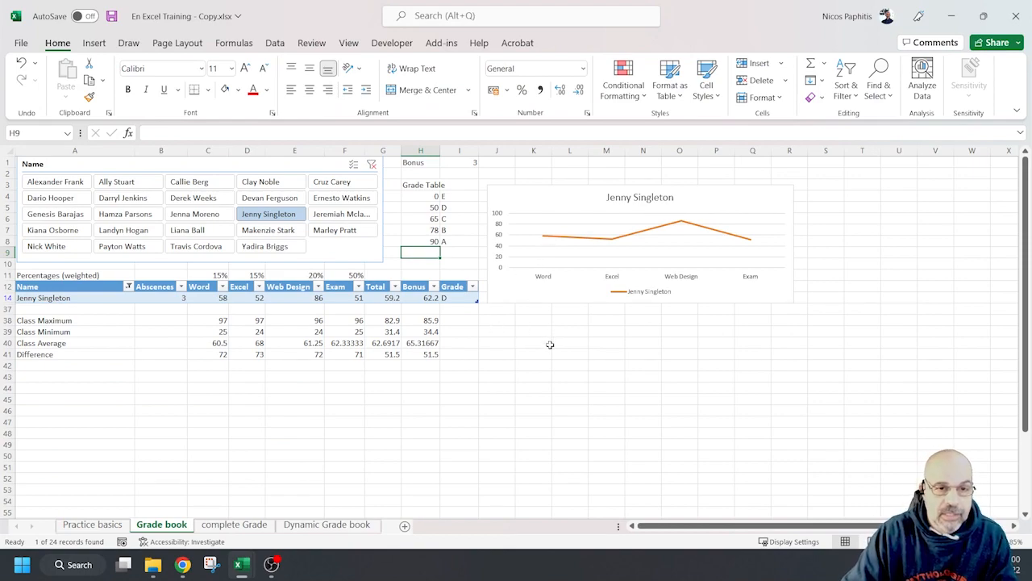
scroll(550, 344, up, 1)
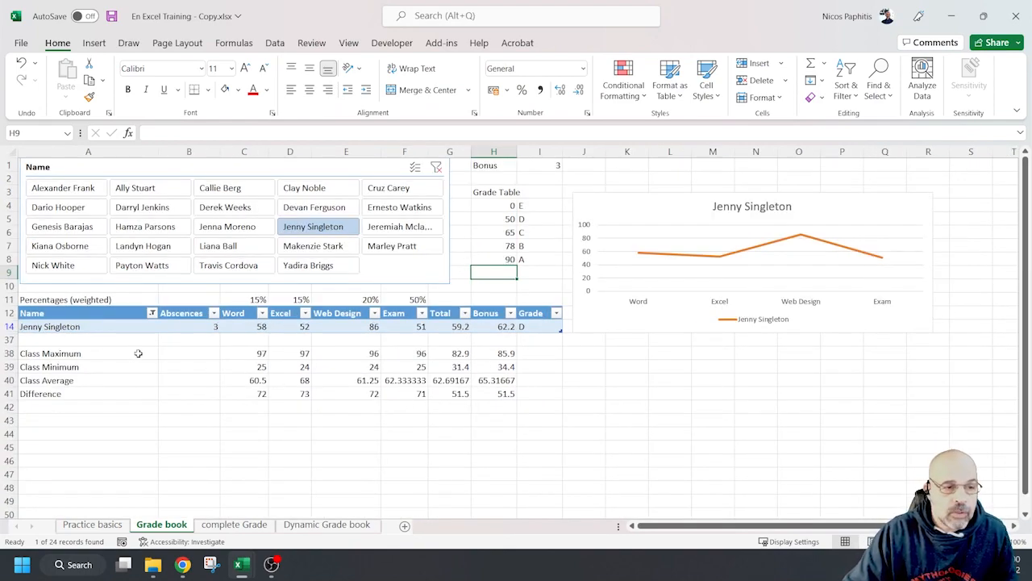
click(251, 327)
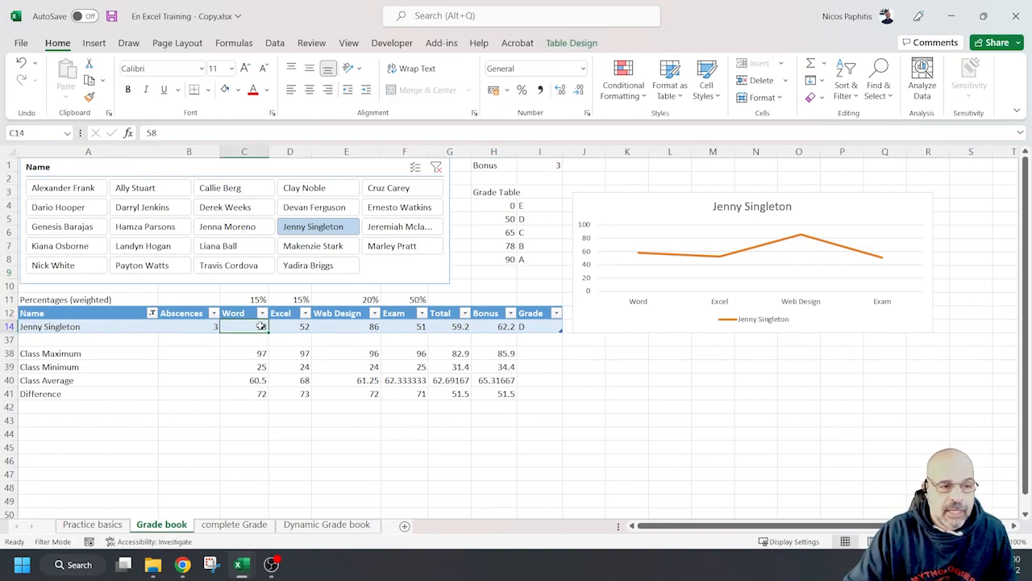
click(254, 380)
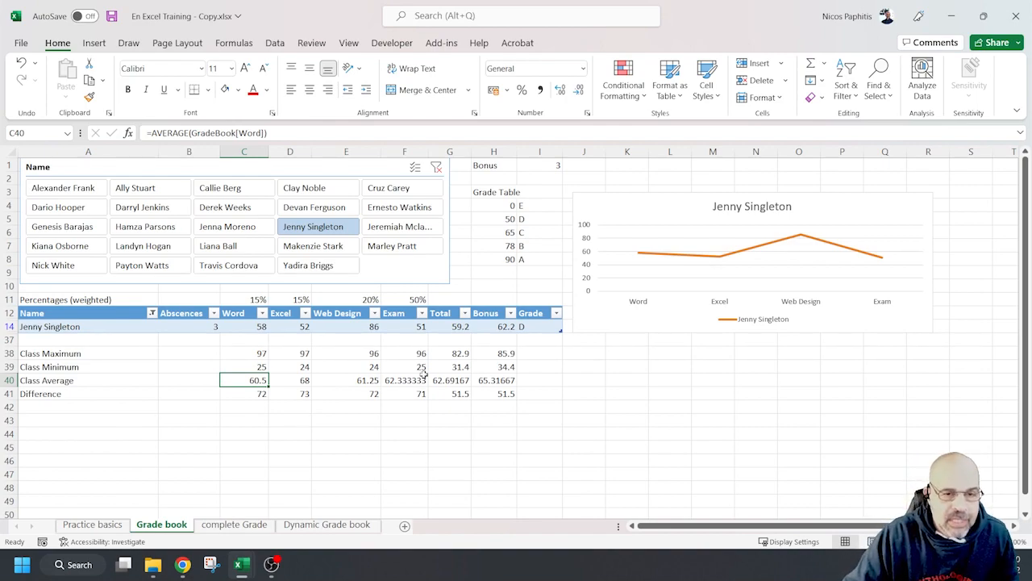
click(357, 326)
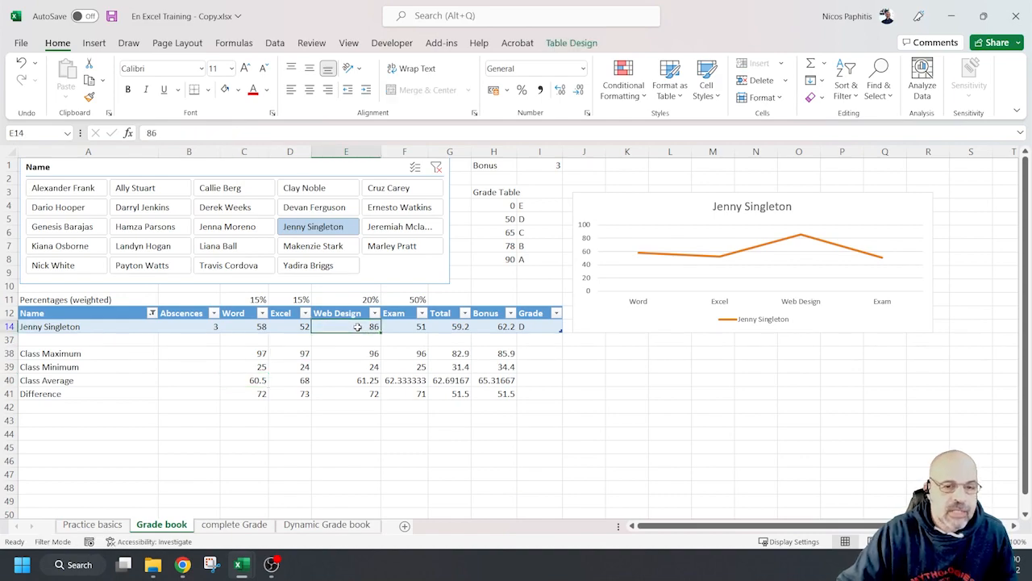
click(363, 380)
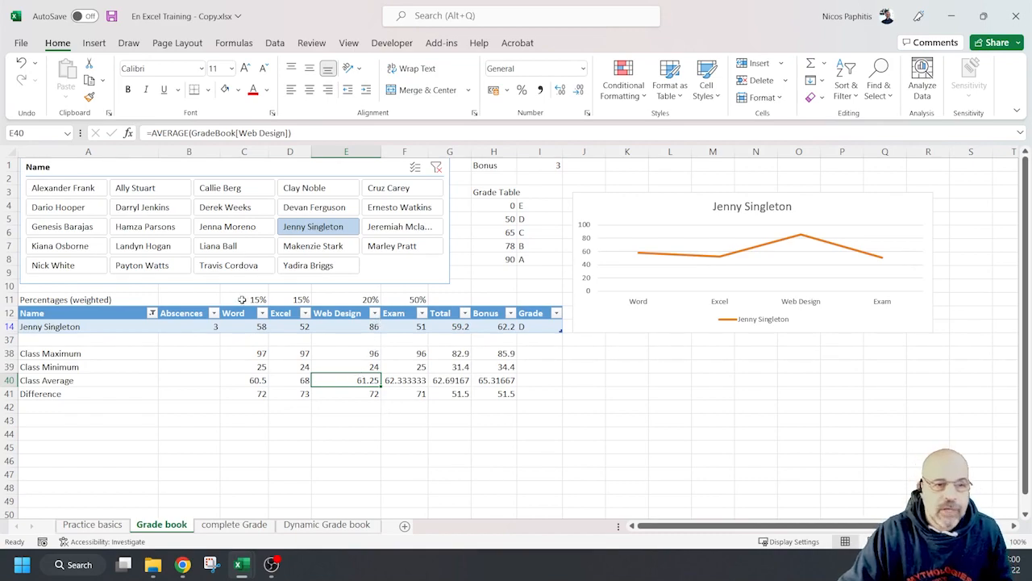
Filter to the student in row 31 and stretch the line chart's height down to about row 41
click(181, 229)
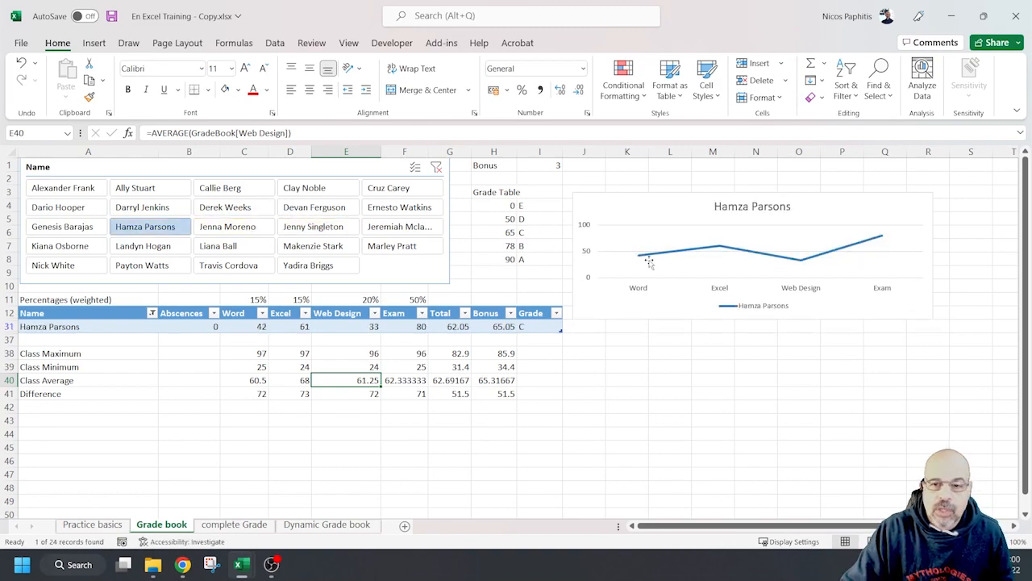
click(730, 316)
drag(753, 319, 752, 388)
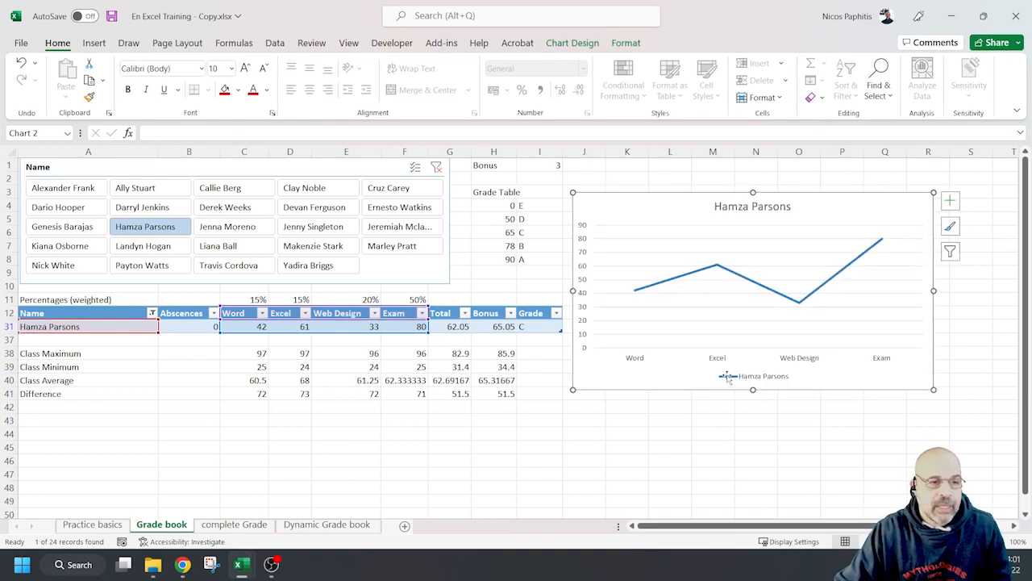
Filter to the students in rows 16, 23 and 28 one at a time and examine each student's line chart
click(66, 270)
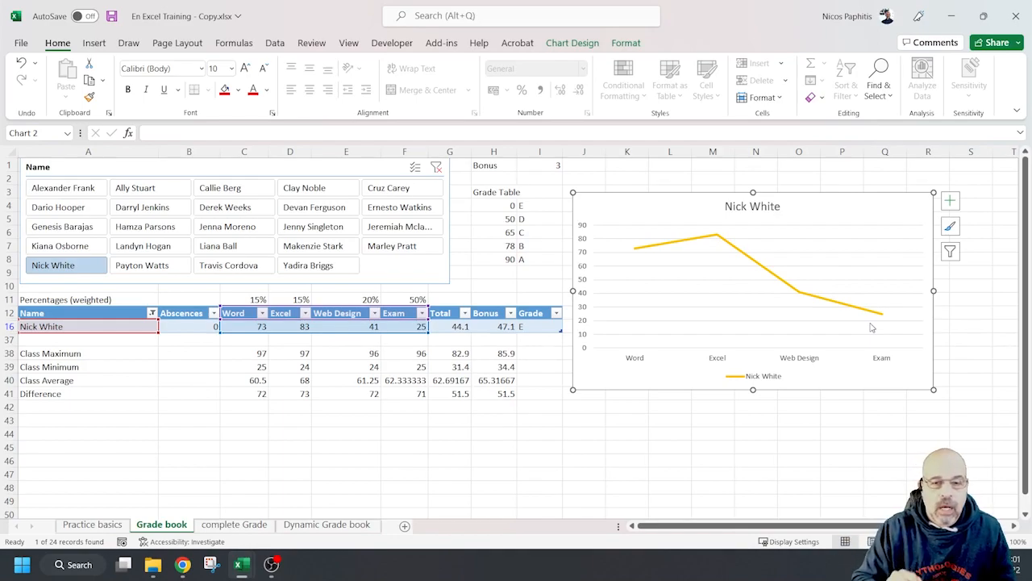
click(248, 231)
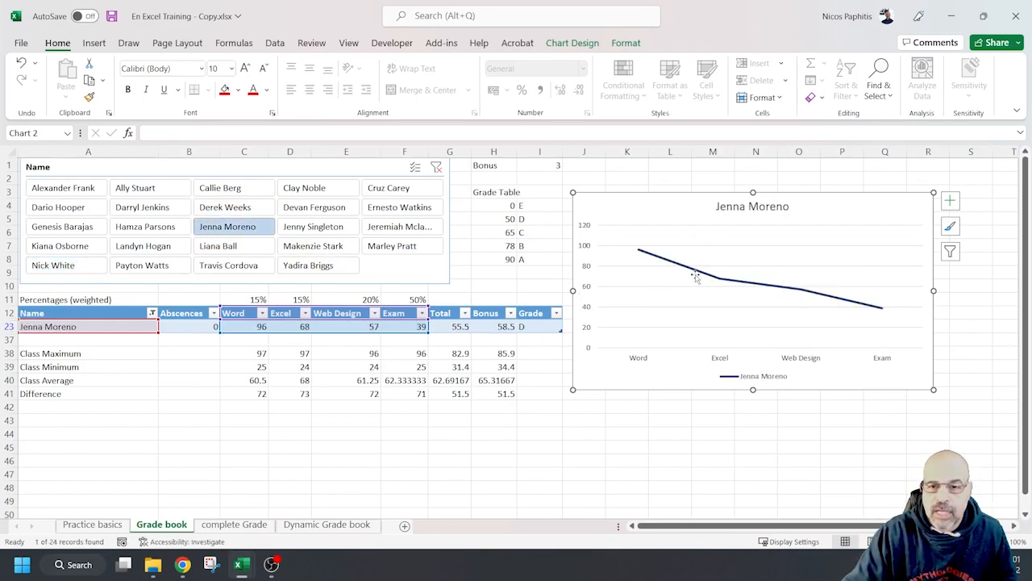
mouse_move(682, 268)
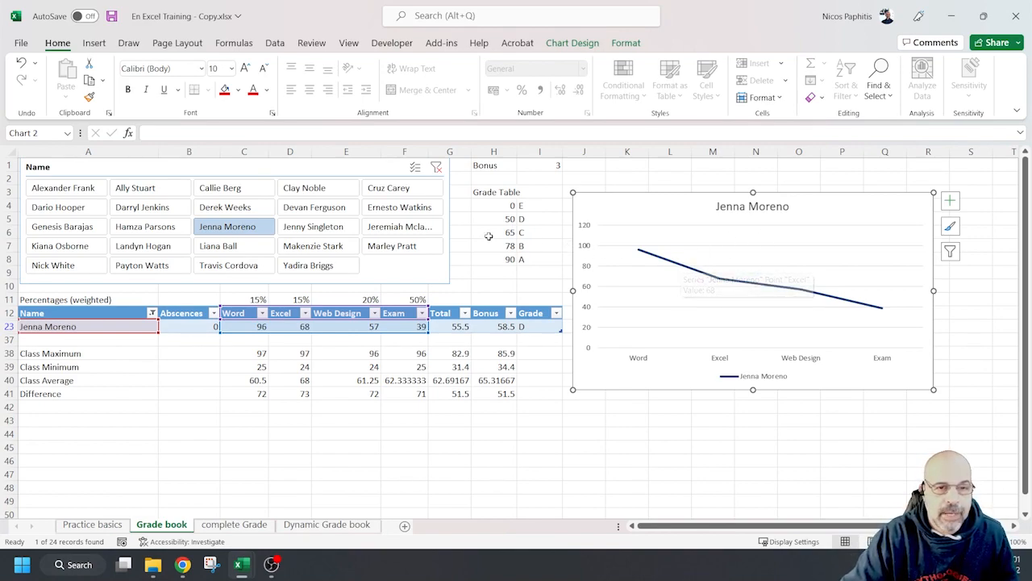
click(408, 210)
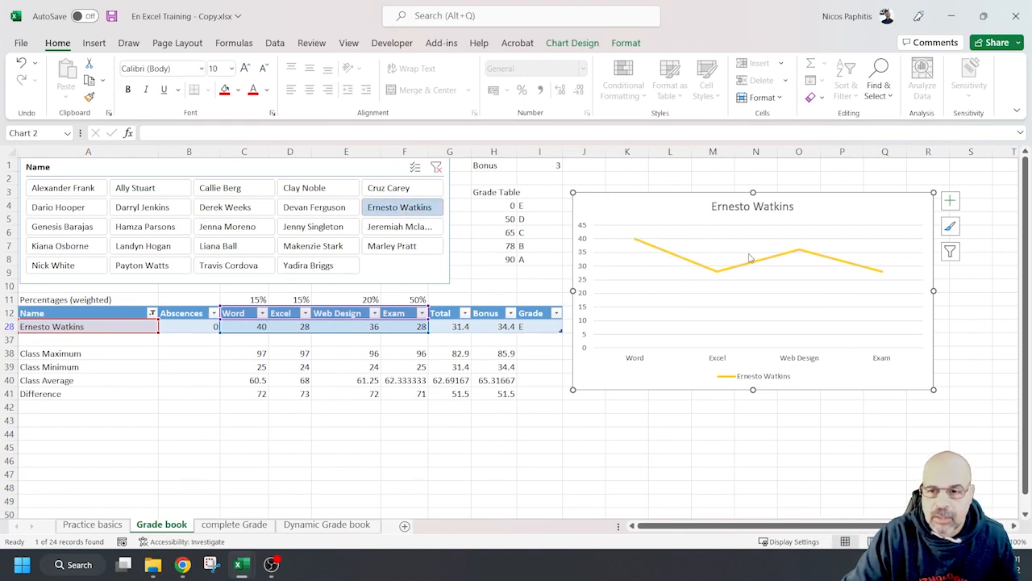
mouse_move(702, 273)
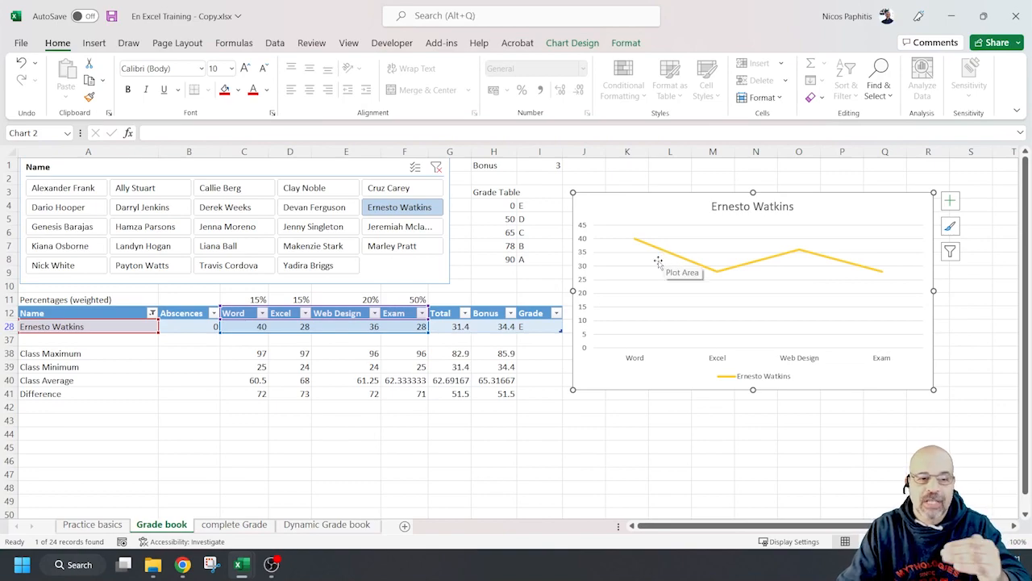
Select the Class Average values in C40:H40
click(251, 382)
drag(252, 380, 511, 379)
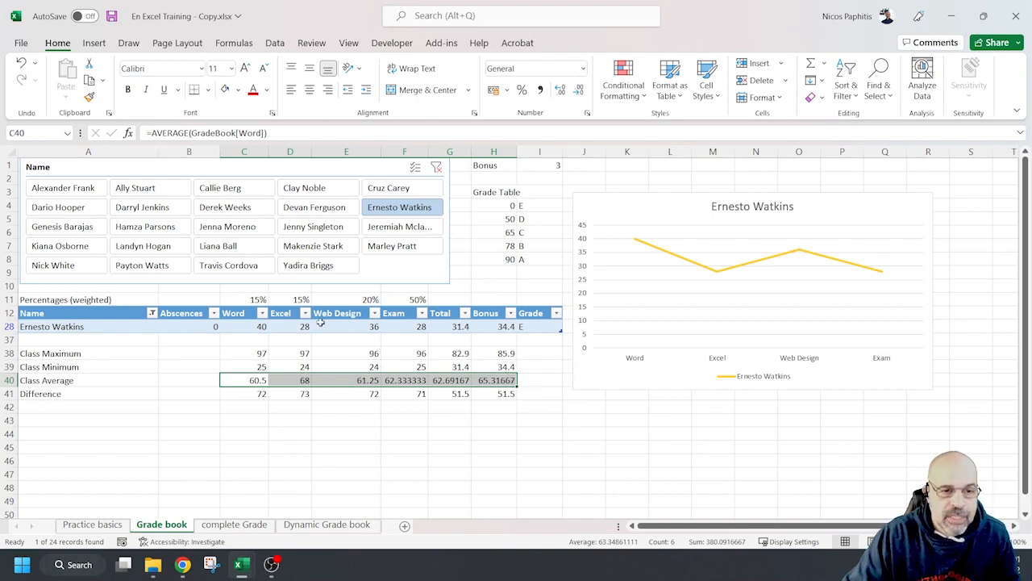
Add a new data series to the line chart and take its name from the Class Average label in A40
drag(239, 328, 460, 326)
click(441, 425)
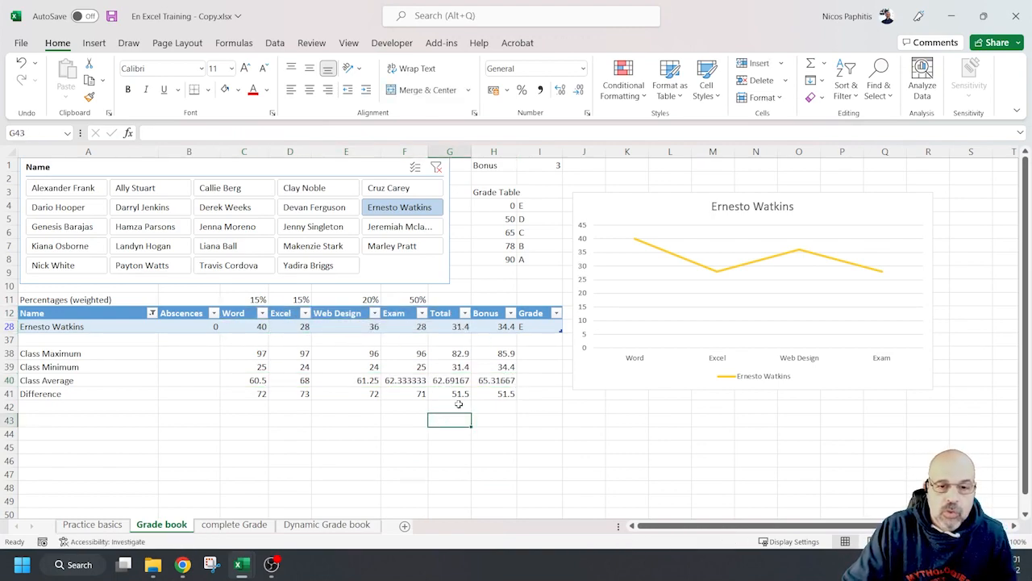
click(688, 353)
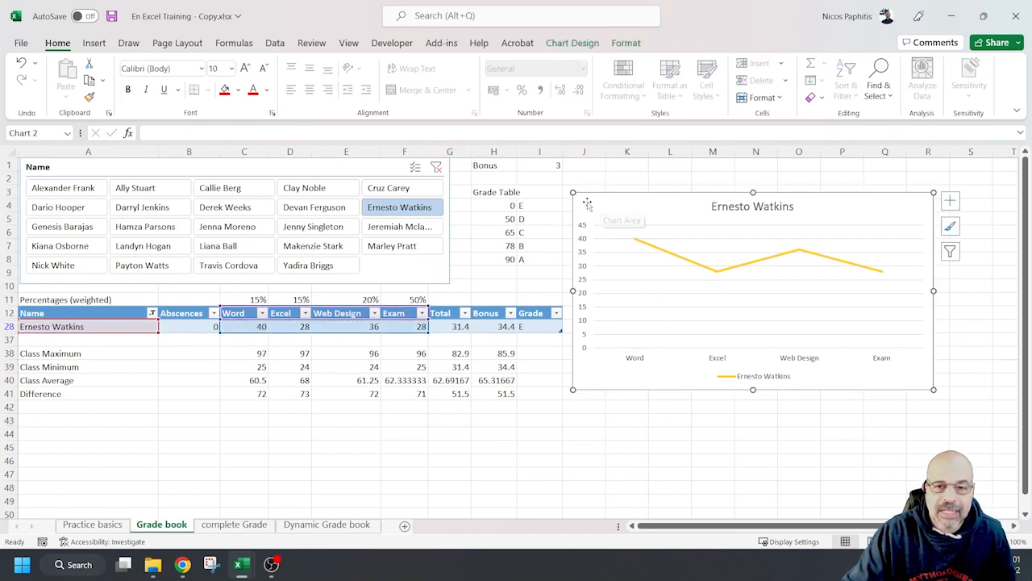
right_click(642, 206)
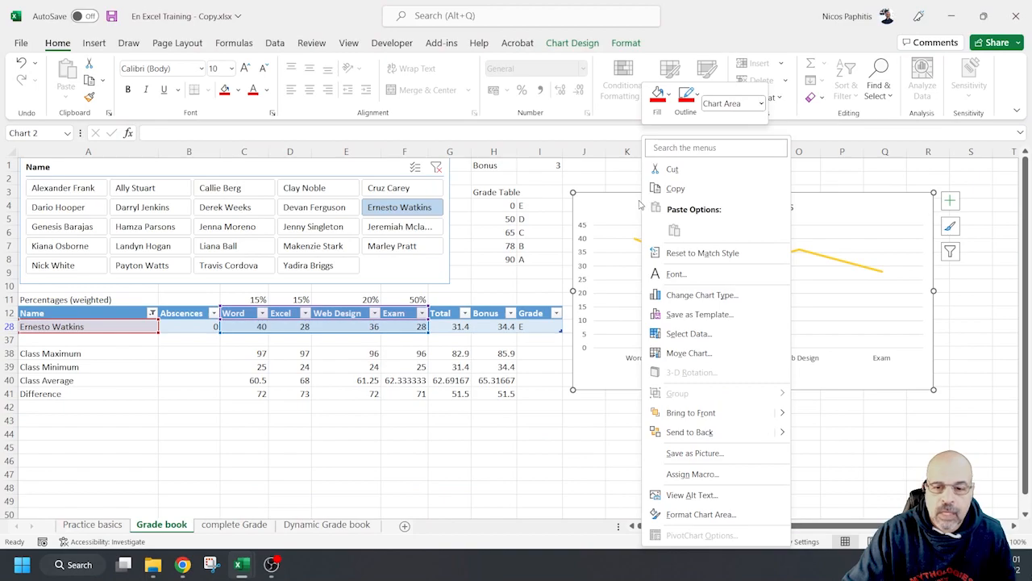
click(710, 335)
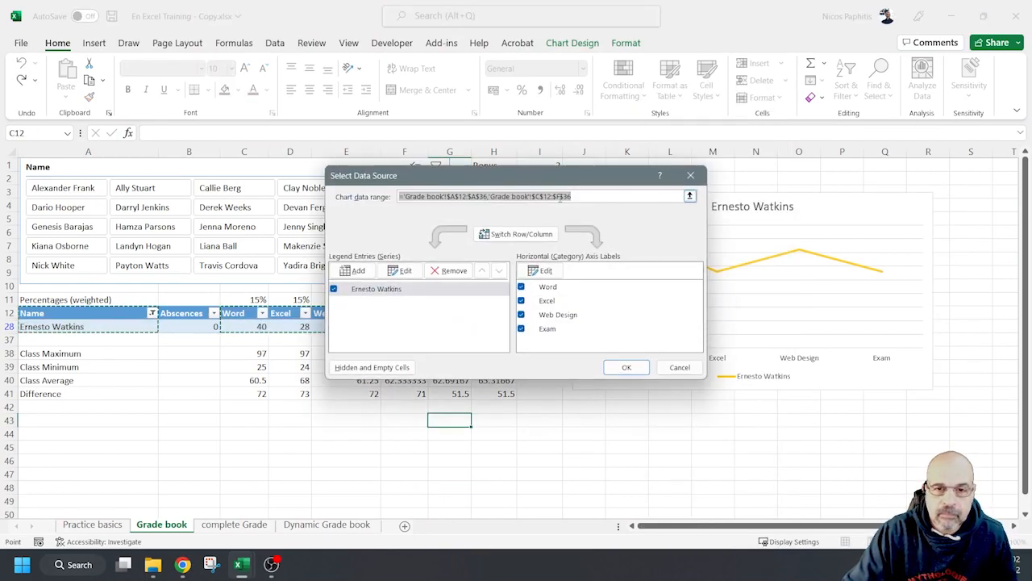
drag(547, 173, 710, 72)
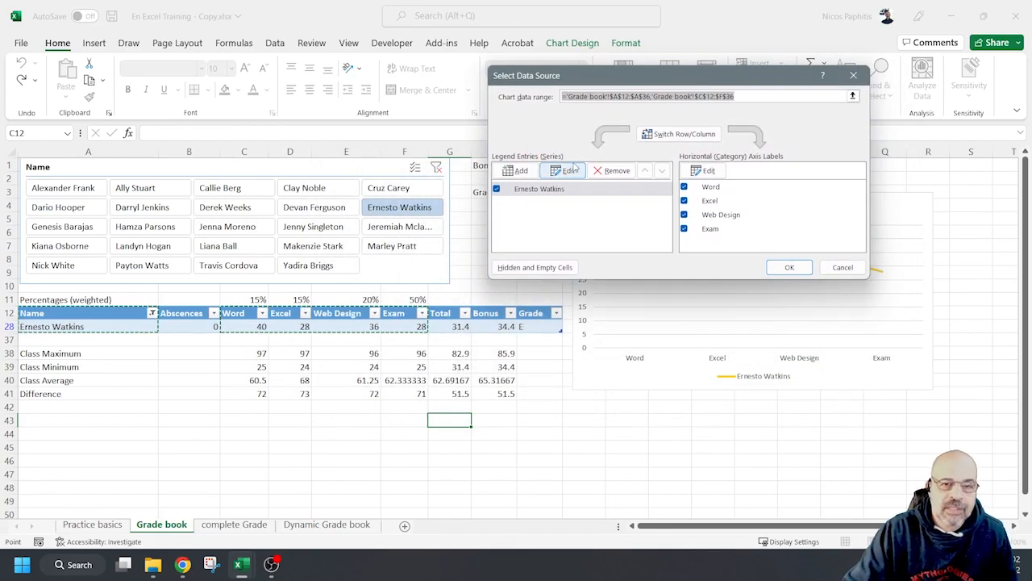
click(521, 171)
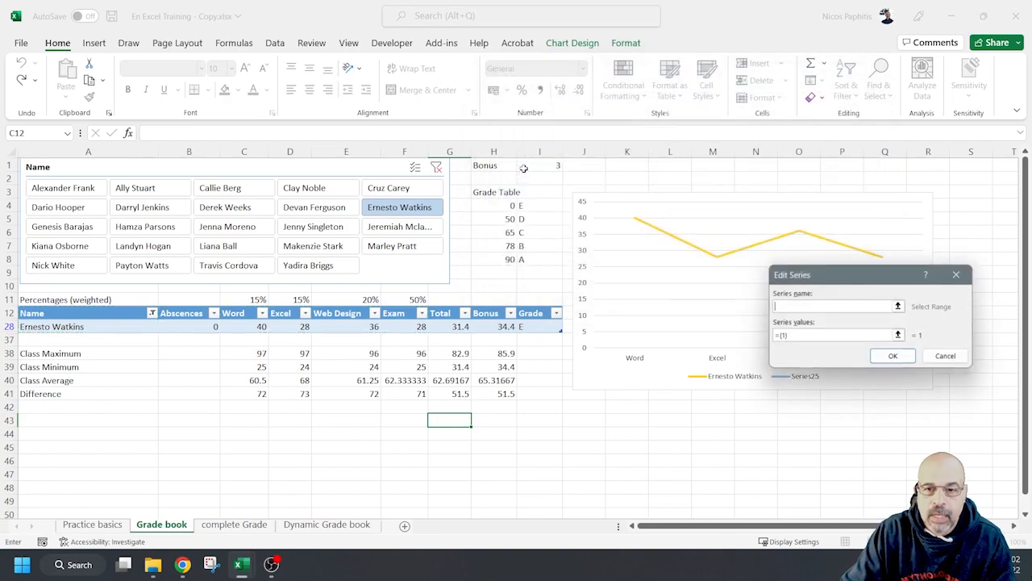
drag(821, 279, 601, 183)
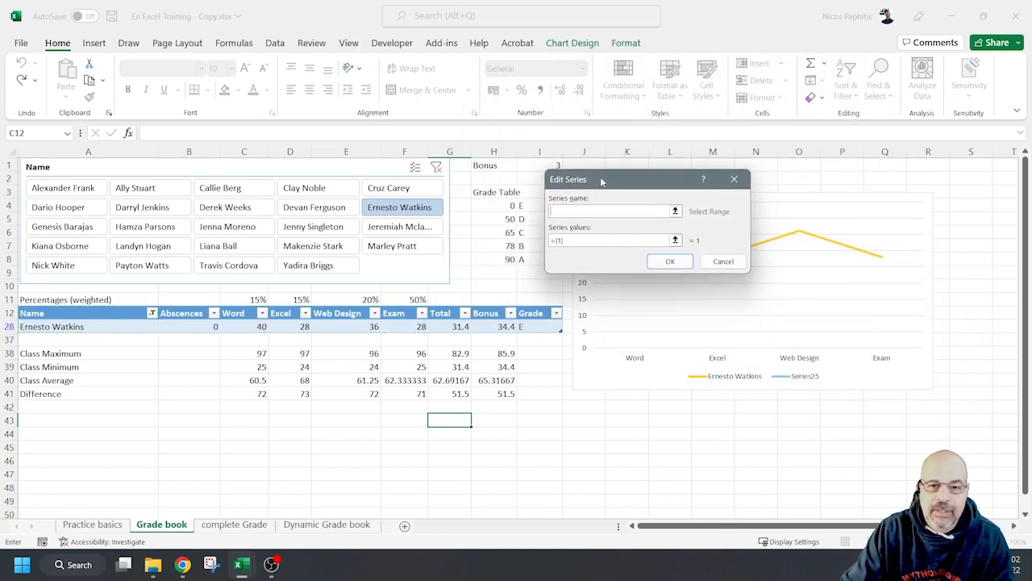
click(65, 380)
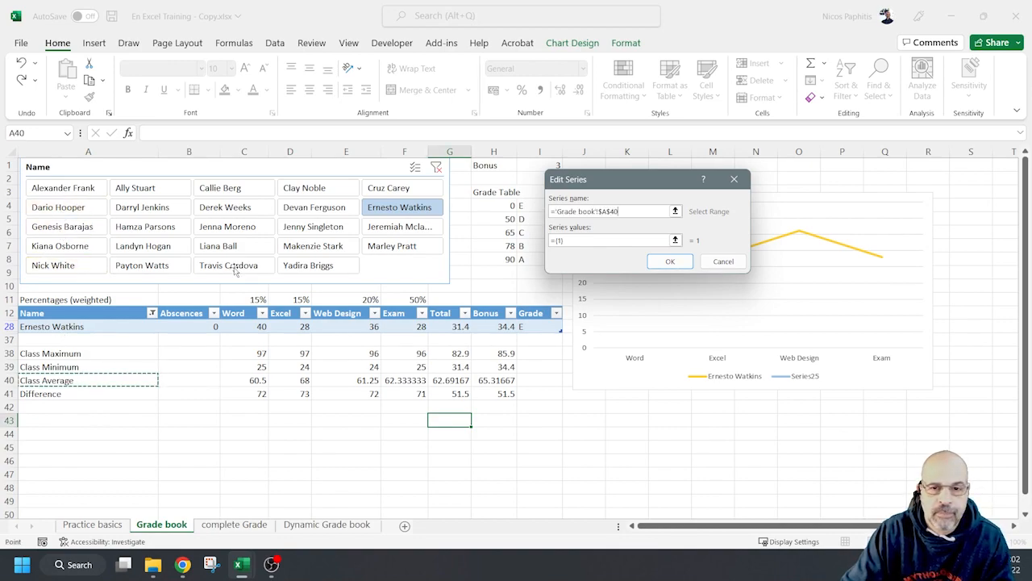
Set the new series' values to the class averages in C40:F40 and apply the chart's data source
click(555, 241)
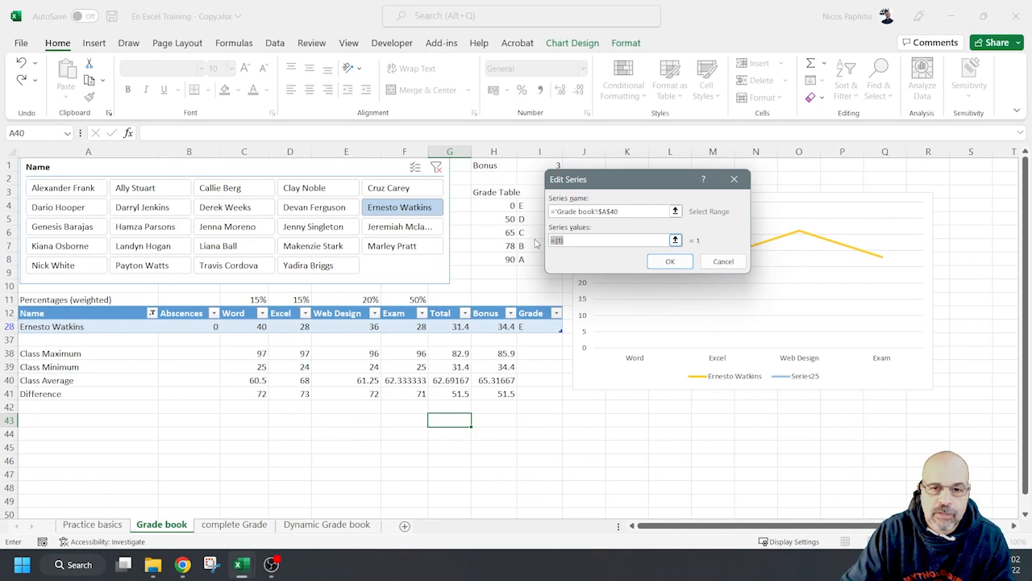
key(BackSpace)
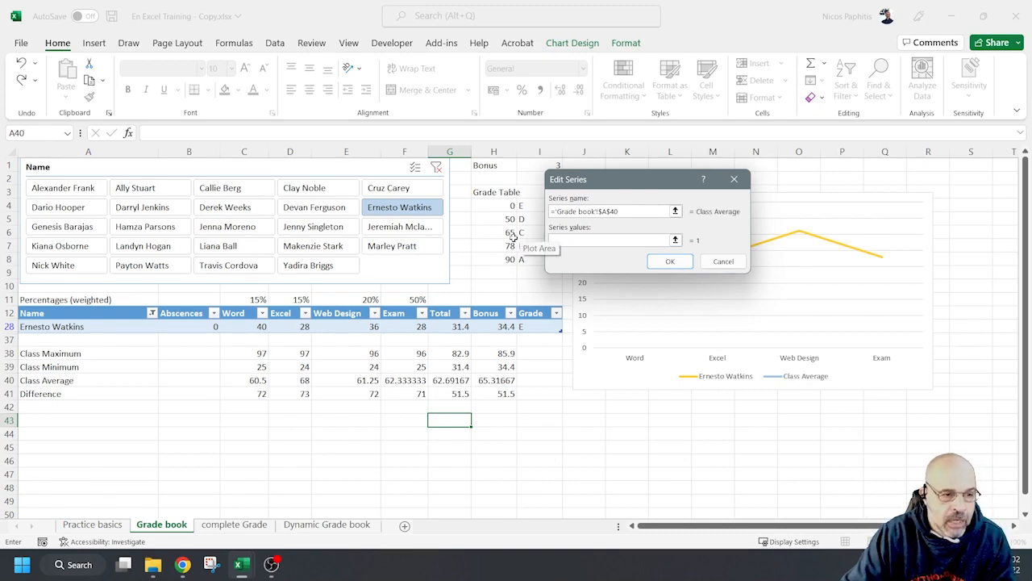
drag(254, 380, 413, 377)
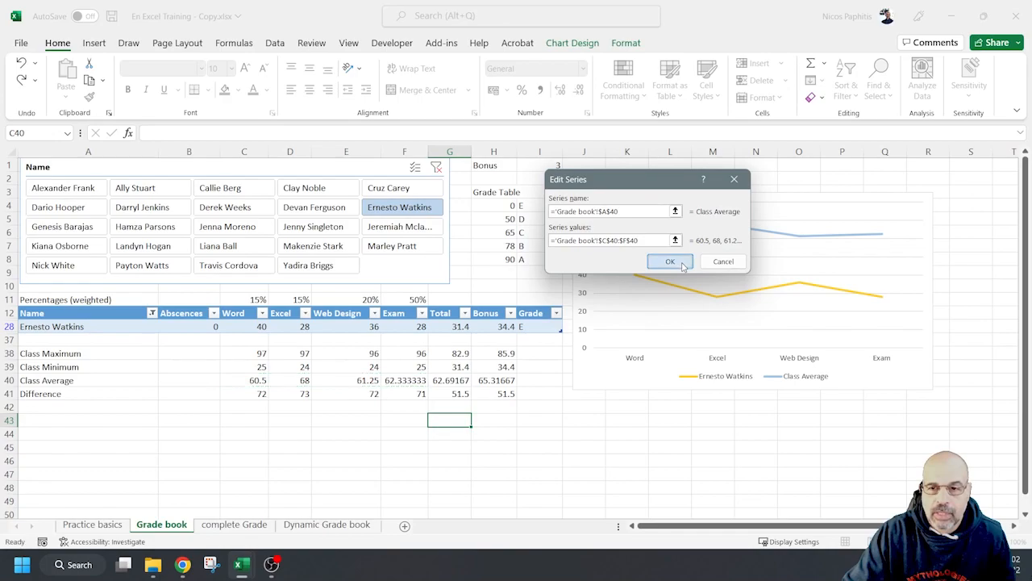
click(682, 261)
click(790, 267)
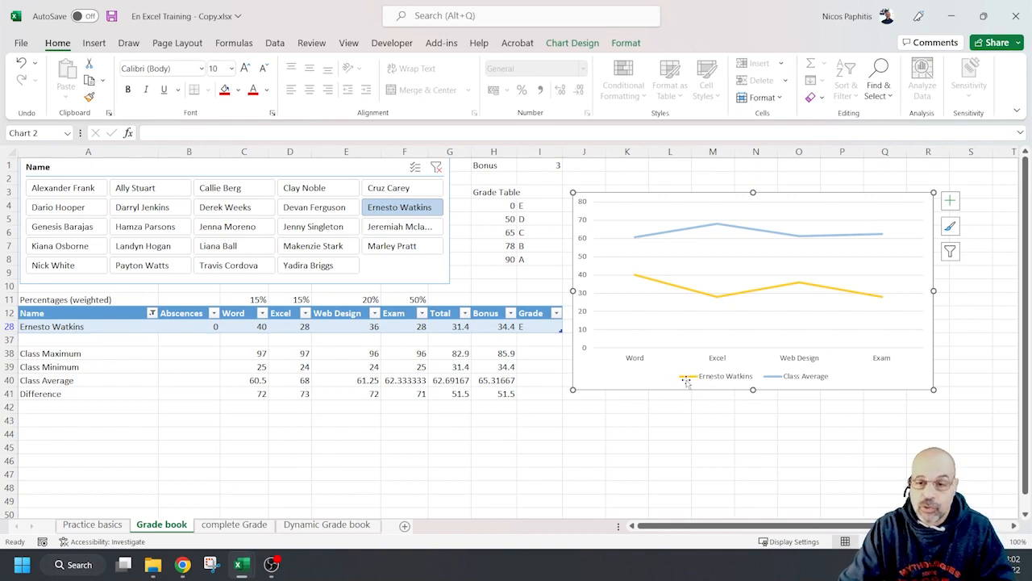
Recolor the Class Average line in the chart to standard red
click(717, 226)
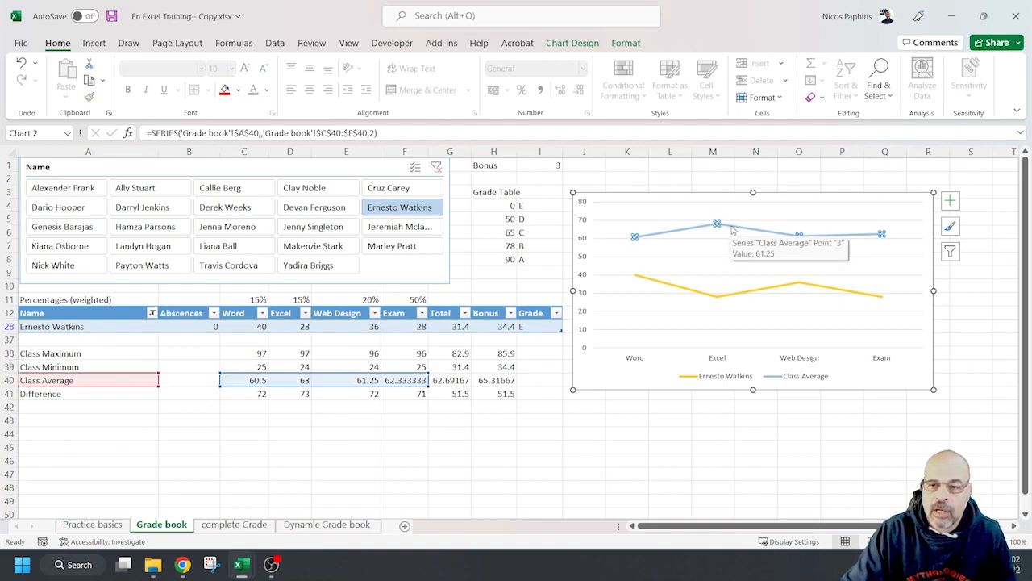
right_click(733, 232)
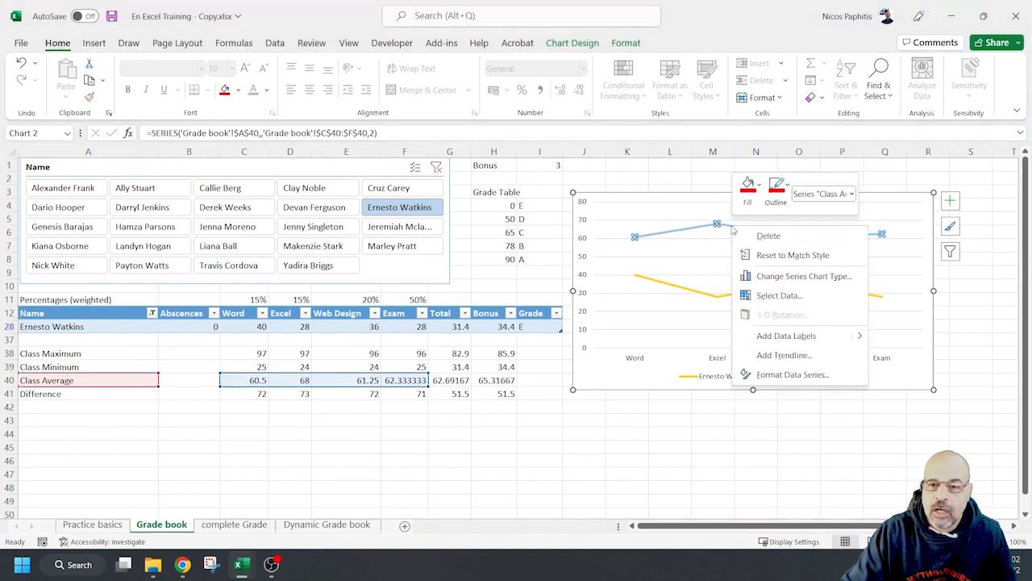
click(779, 187)
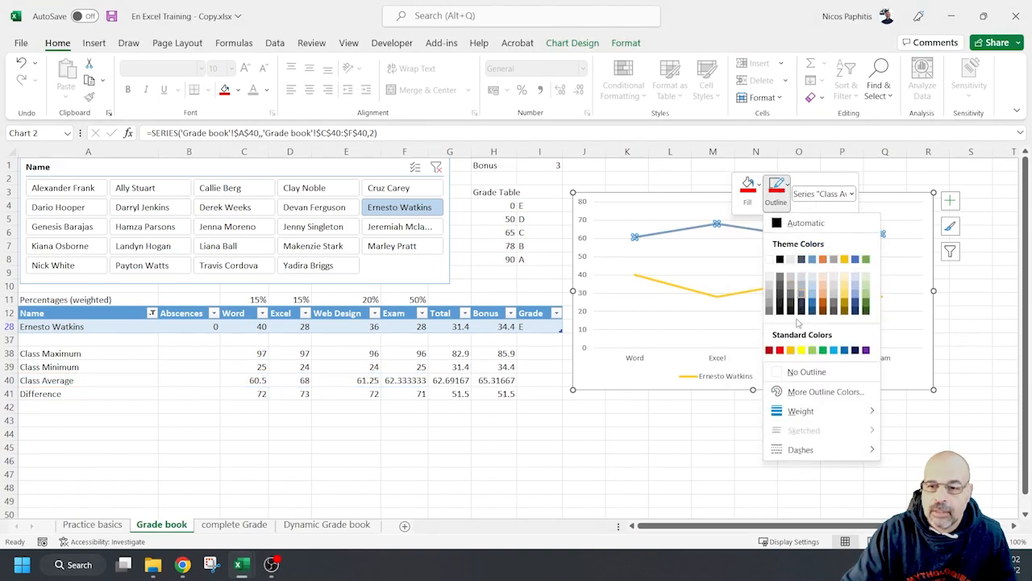
click(780, 350)
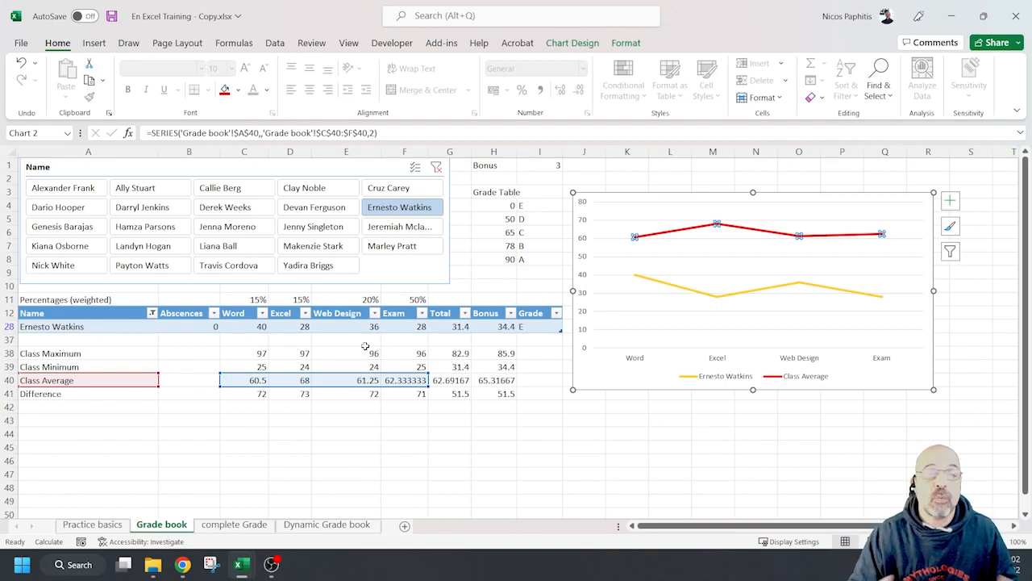
Clear the Name slicer filter and examine all students' lines against the Class Average line at 85% zoom
click(436, 167)
scroll(846, 300, down, 4)
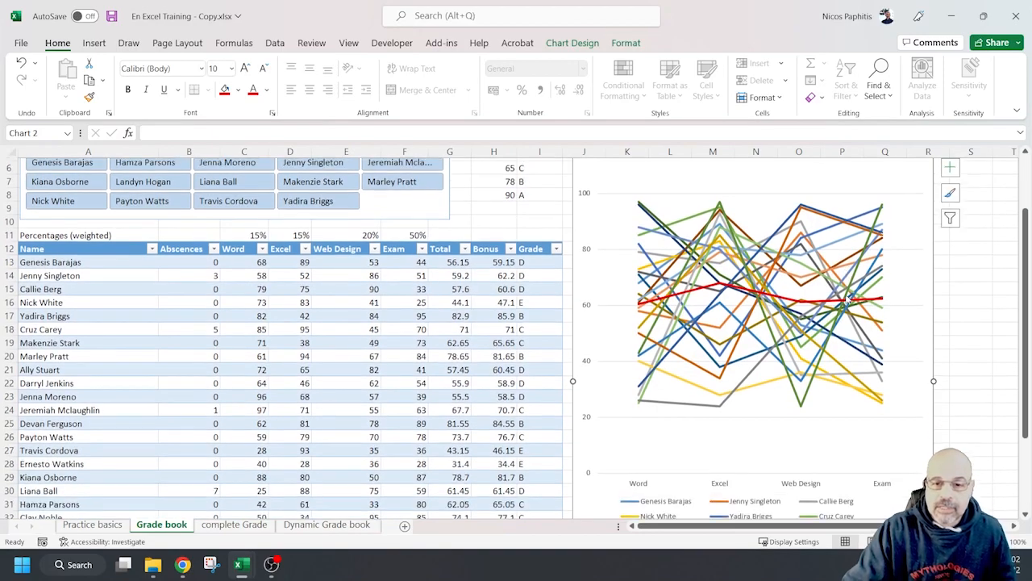
scroll(846, 300, down, 2)
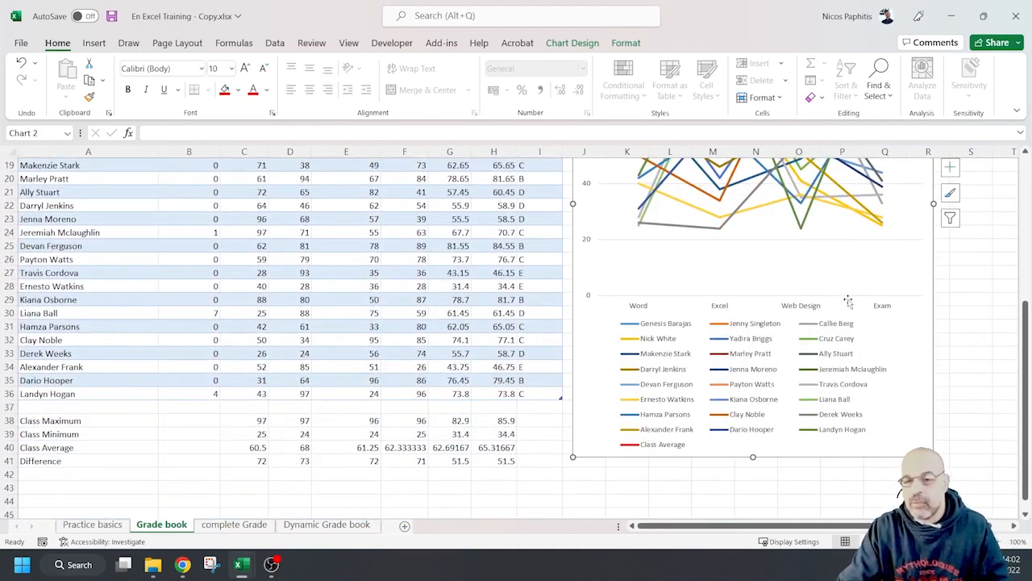
scroll(846, 300, up, 5)
scroll(846, 300, up, 1)
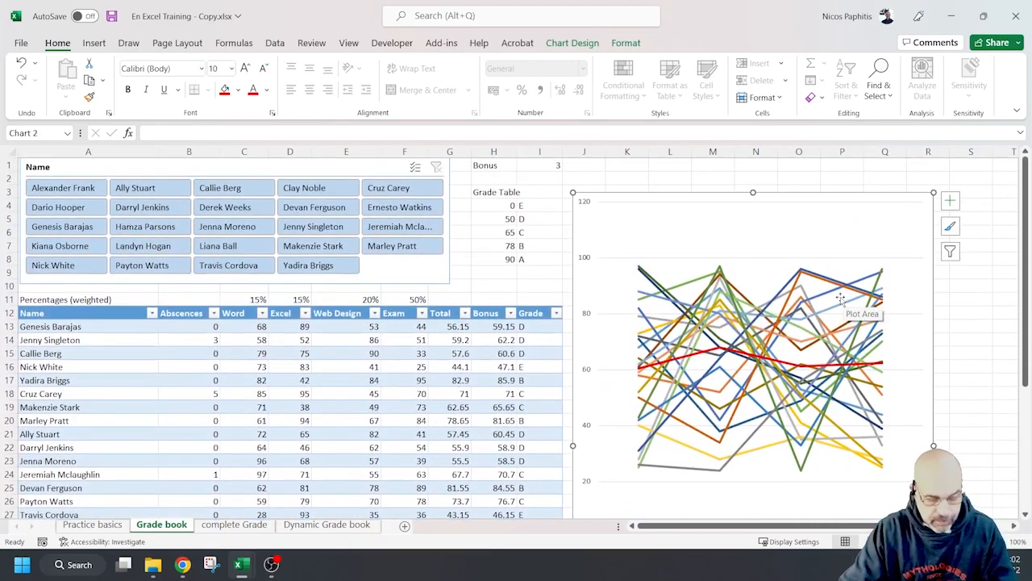
scroll(843, 297, down, 3)
scroll(806, 278, up, 1)
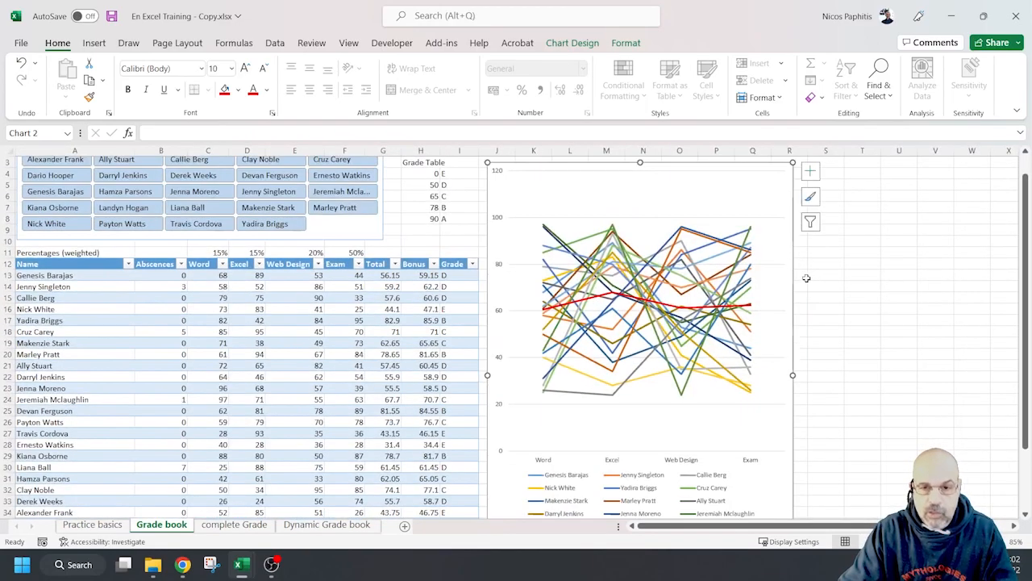
scroll(726, 274, down, 2)
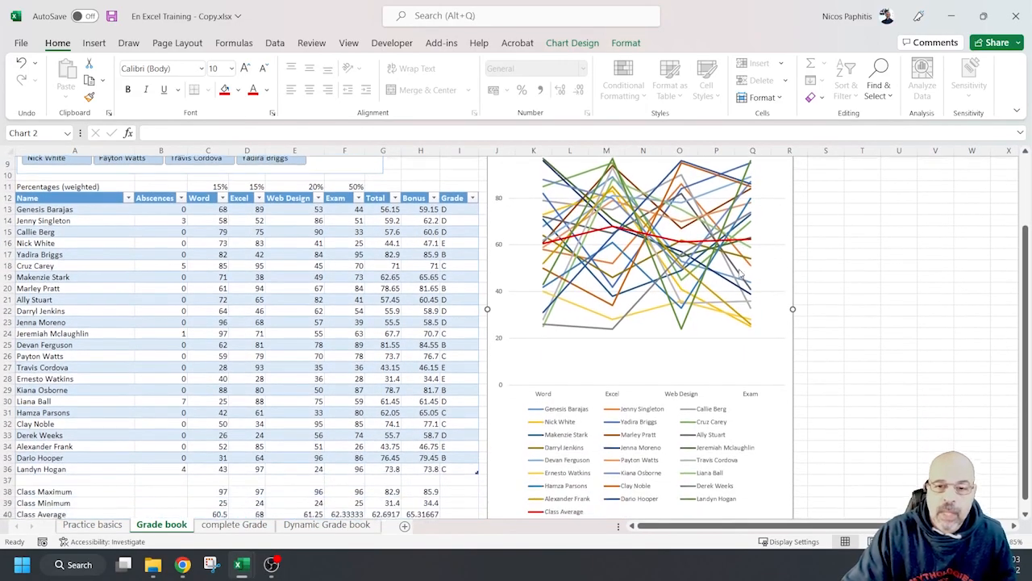
scroll(565, 266, up, 2)
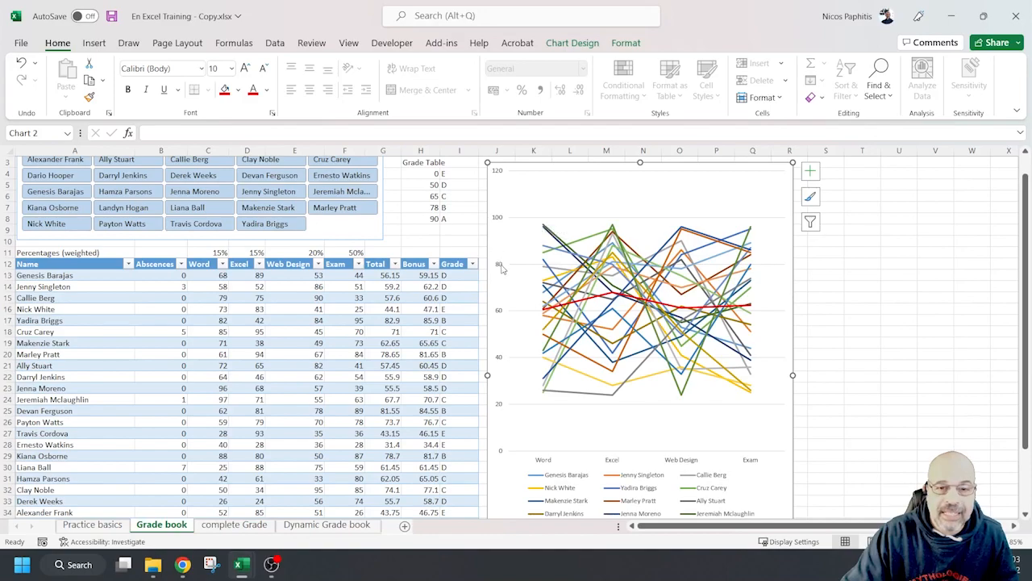
Set the chart's vertical axis bounds to a maximum of 100 and a minimum of 20
right_click(500, 312)
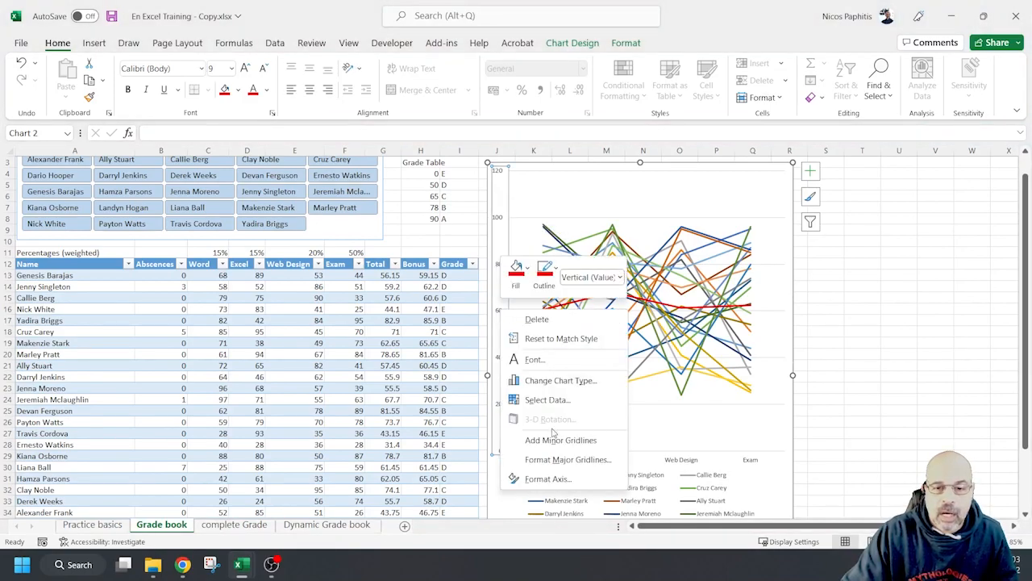
click(557, 479)
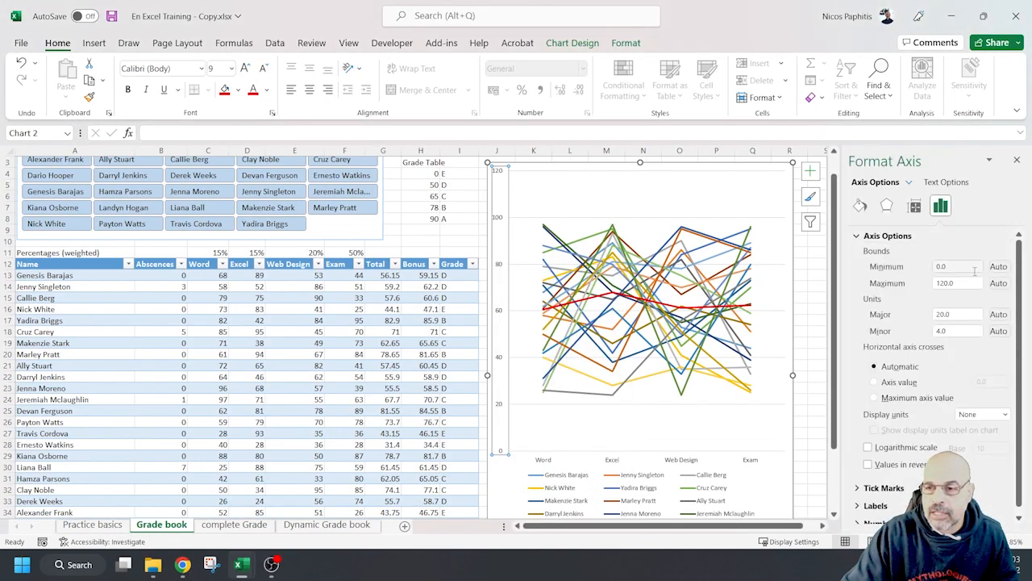
double_click(963, 283)
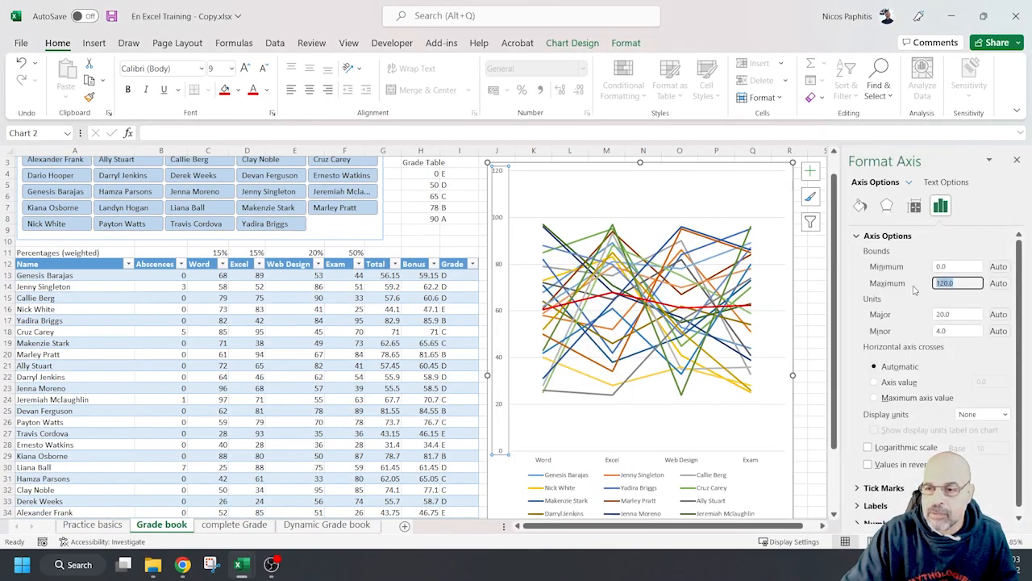
text(1)
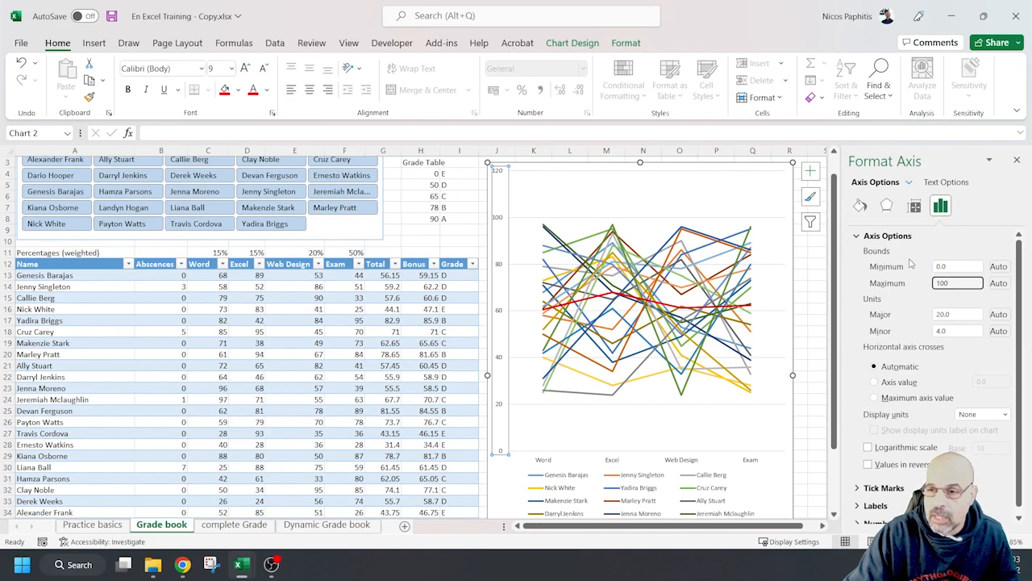
double_click(958, 266)
text(2)
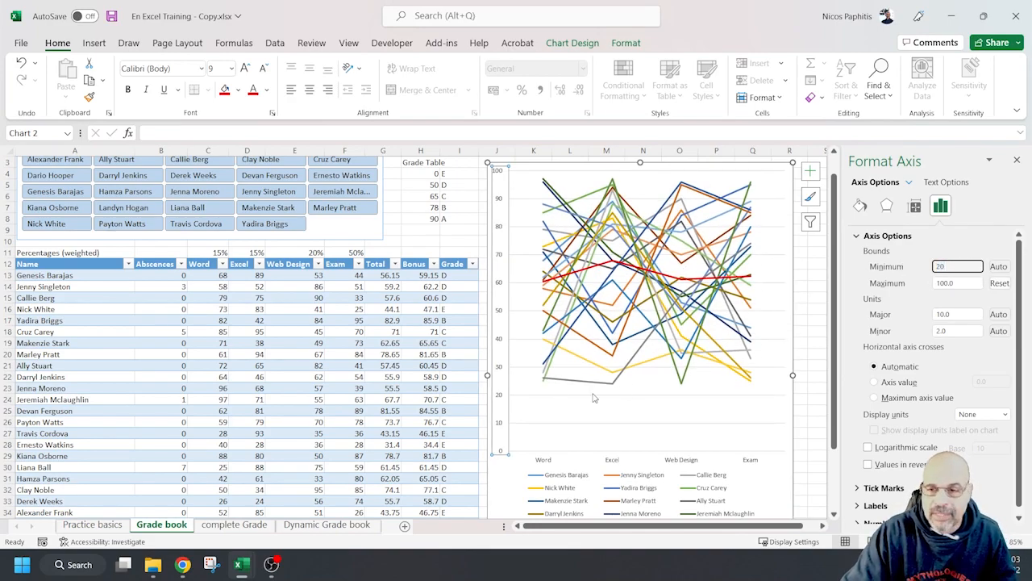
text(0)
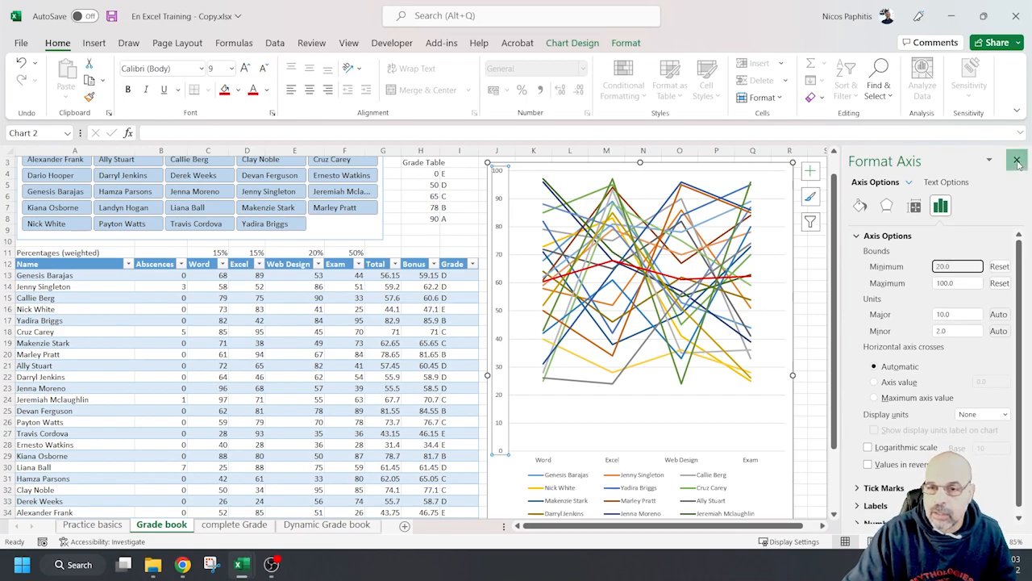
click(1017, 161)
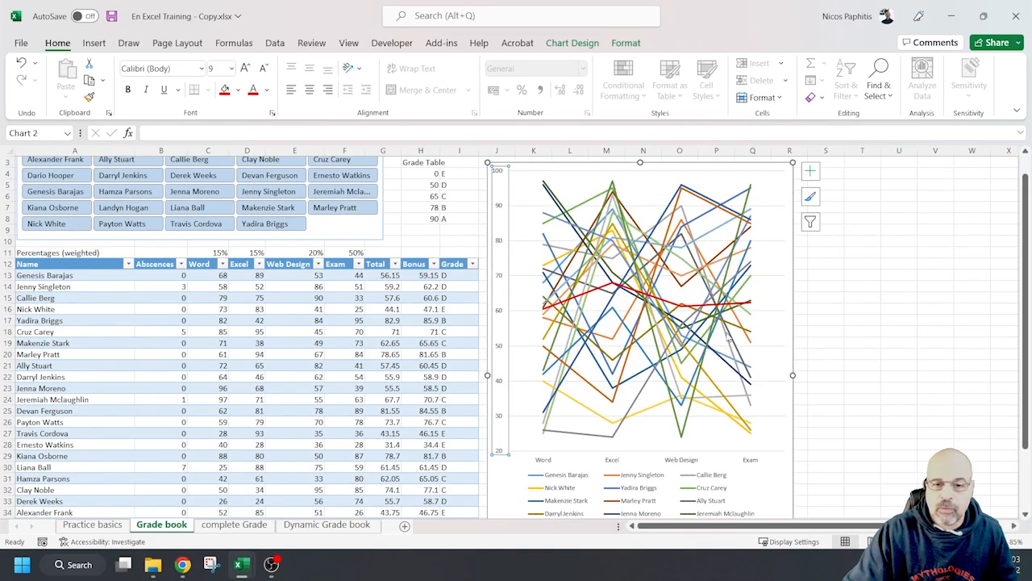
Filter to the students in rows 31, 23, 16 and 28 one at a time and compare each line with the Class Average
scroll(729, 339, down, 3)
scroll(725, 336, up, 3)
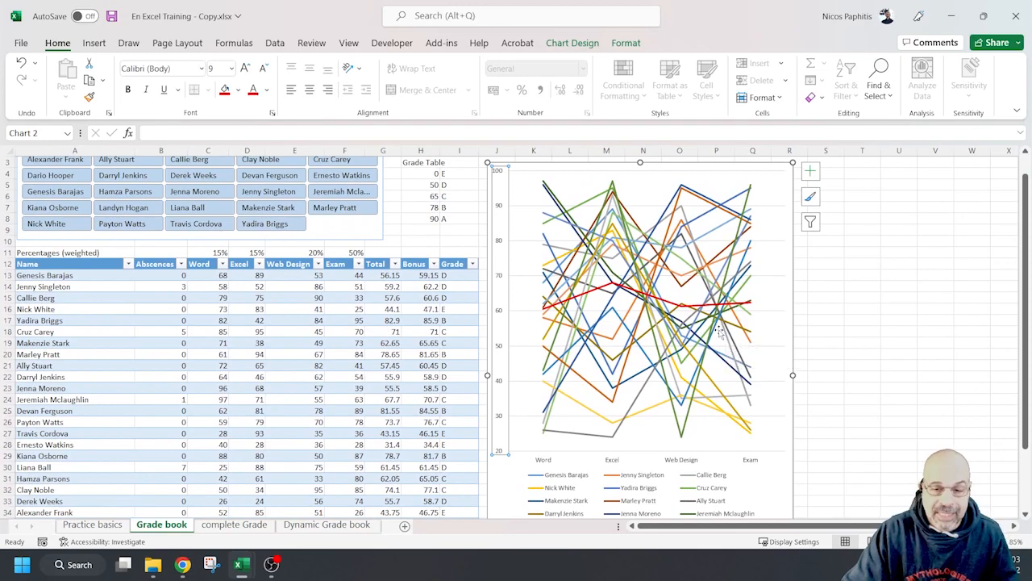
scroll(325, 287, up, 1)
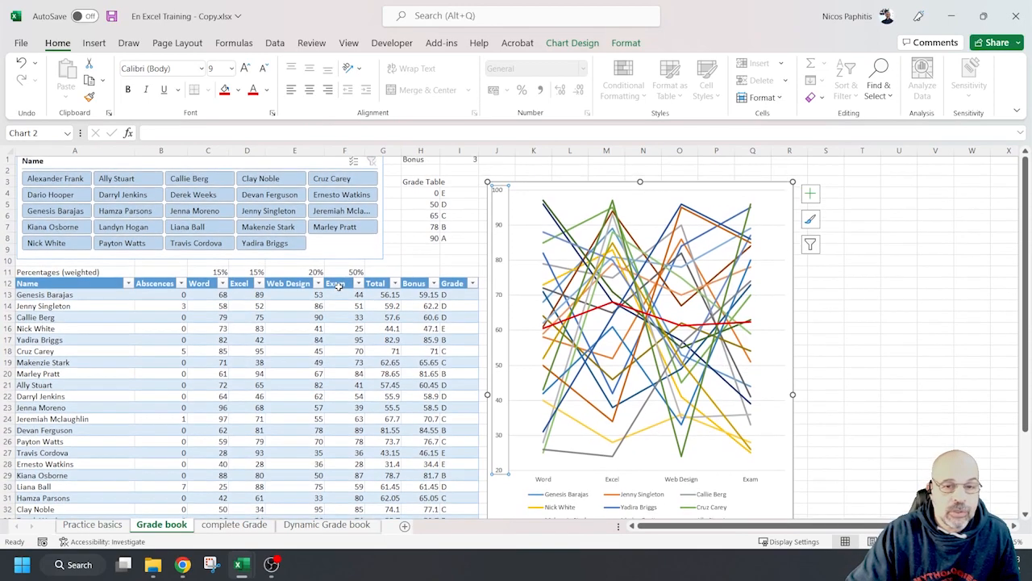
click(127, 216)
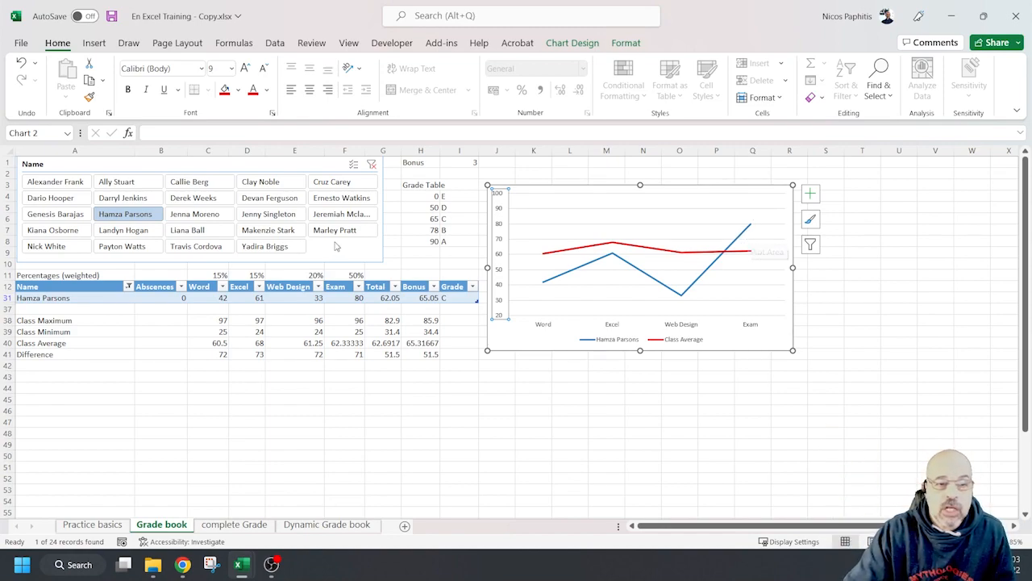
click(205, 216)
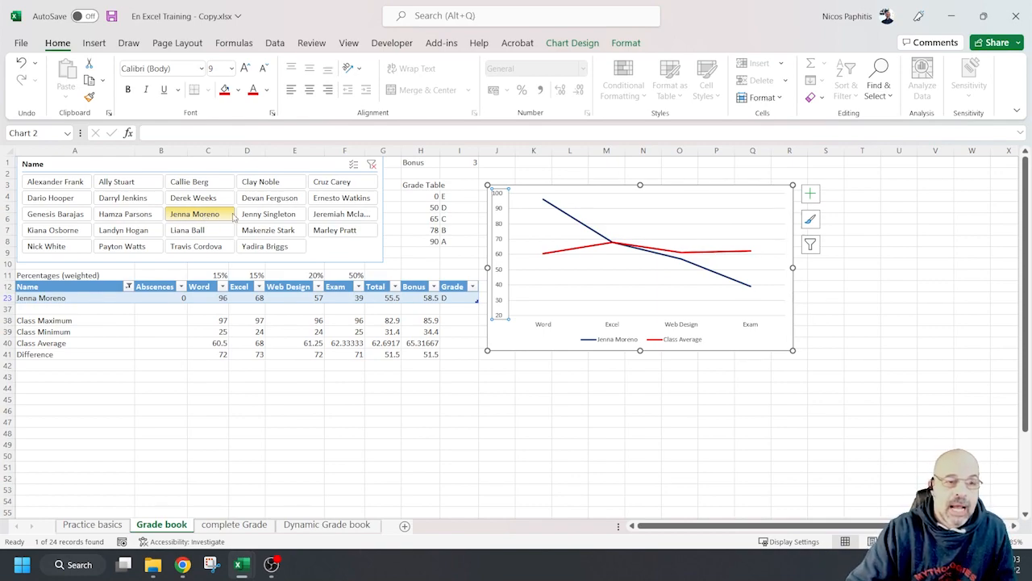
click(47, 246)
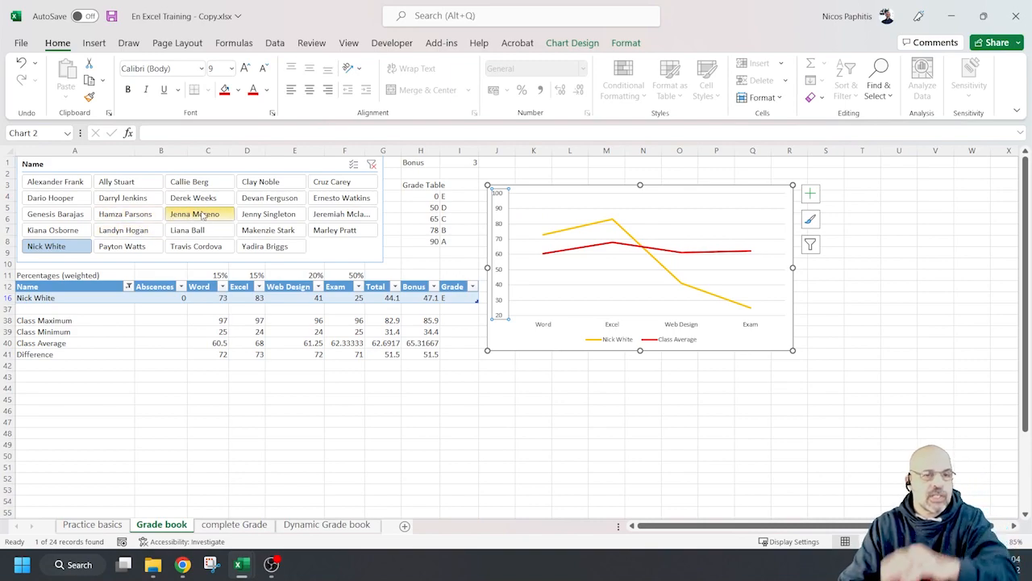
click(321, 202)
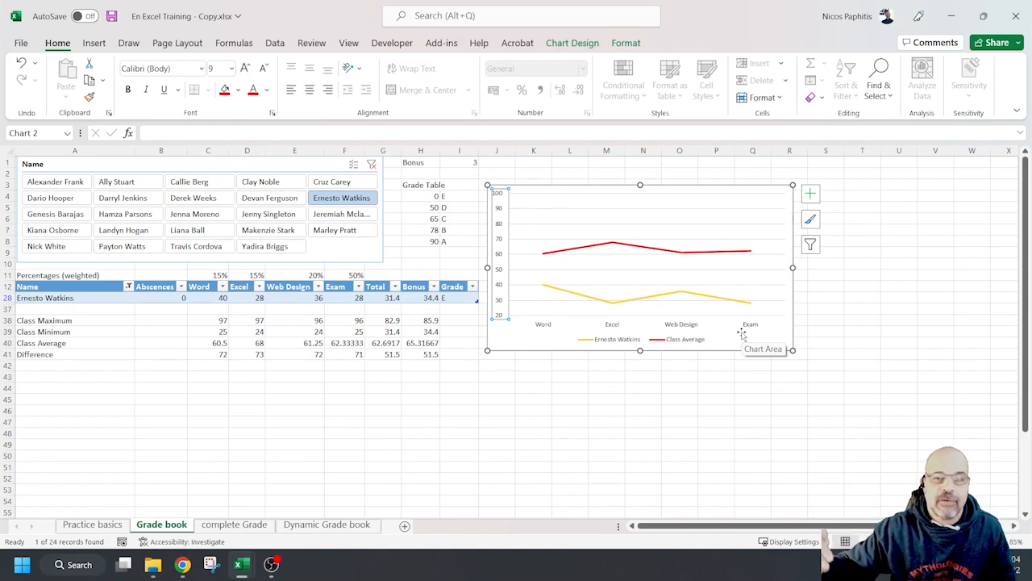
Filter the Name slicer to the students in rows 16 and 34 one at a time and compare each line with the Class Average
click(60, 246)
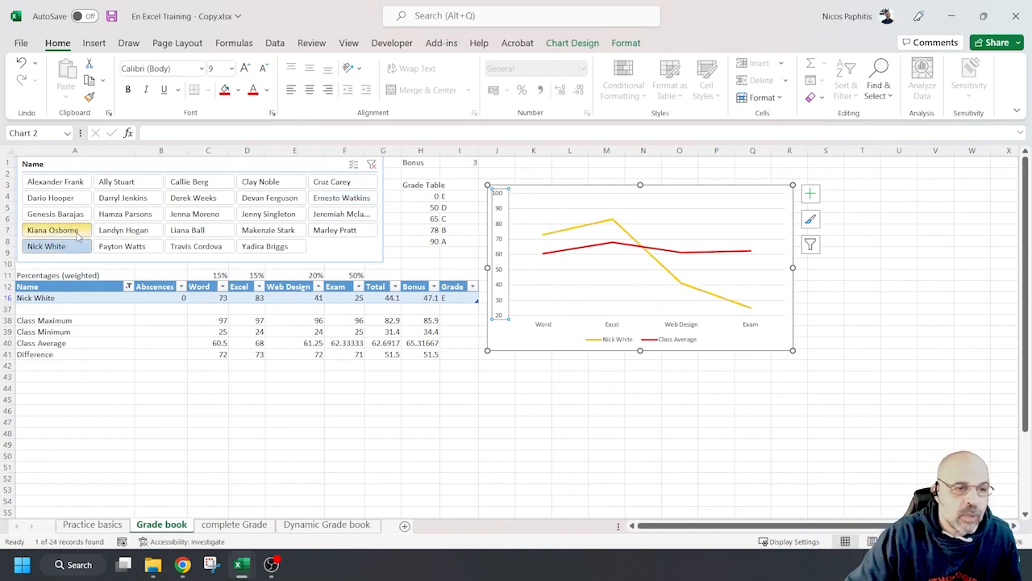
click(77, 183)
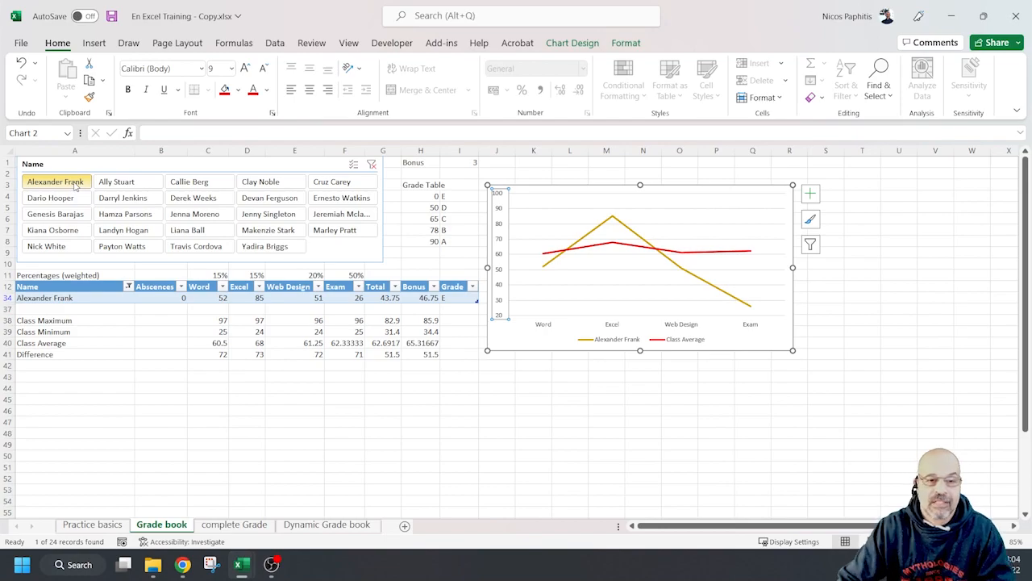
ctrl+scroll(542, 355, up, 1)
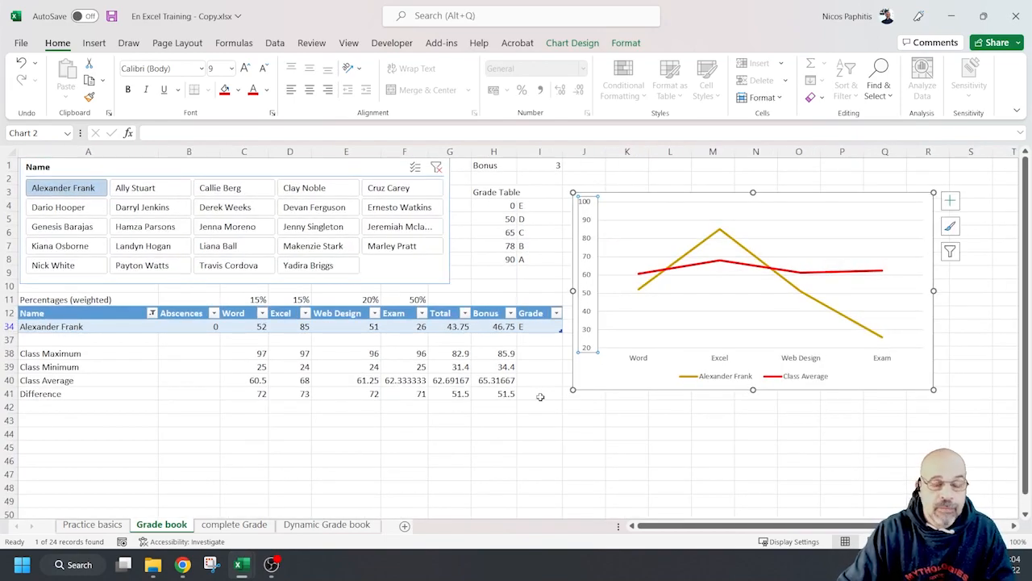
Clear the Name slicer filter and review the full grade table alongside the chart with all students' lines
click(435, 166)
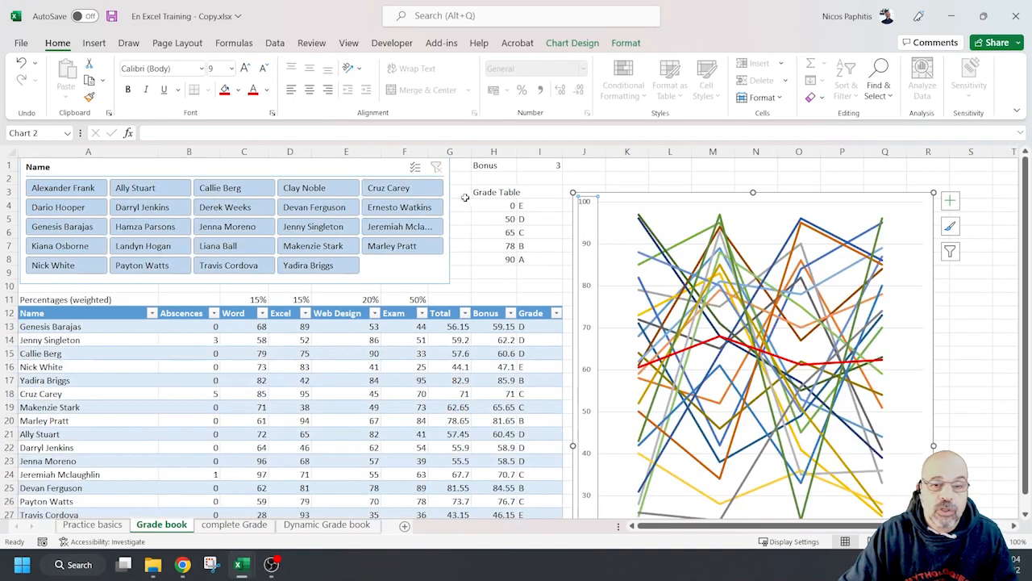
scroll(564, 263, down, 6)
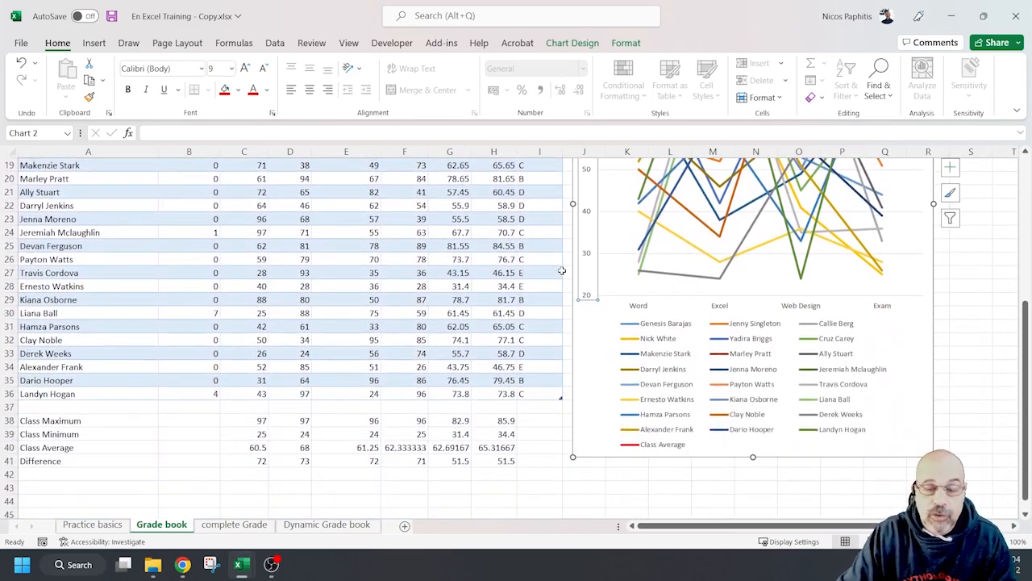
scroll(561, 267, down, 3)
scroll(559, 264, up, 9)
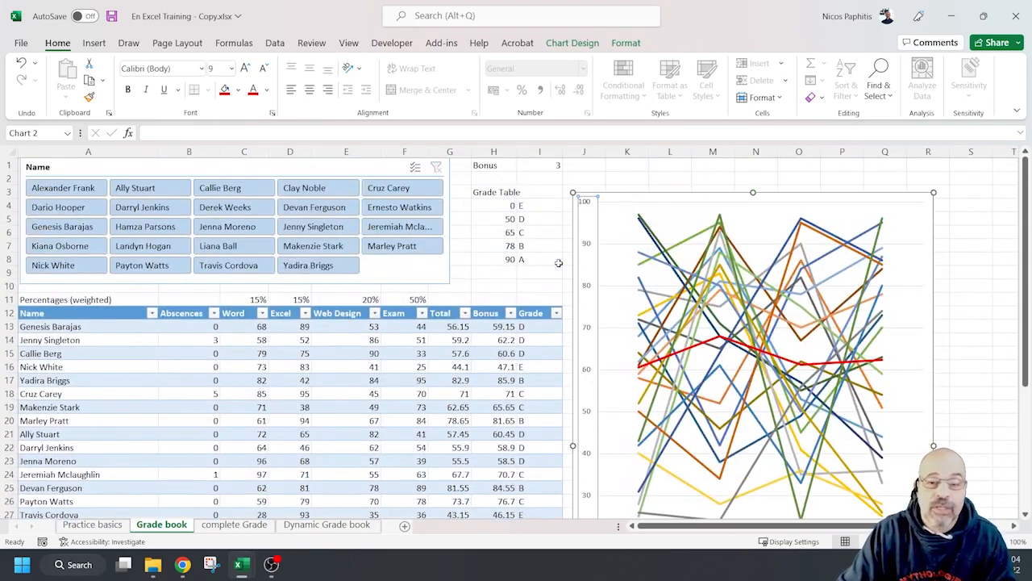
scroll(558, 262, down, 4)
scroll(558, 263, up, 3)
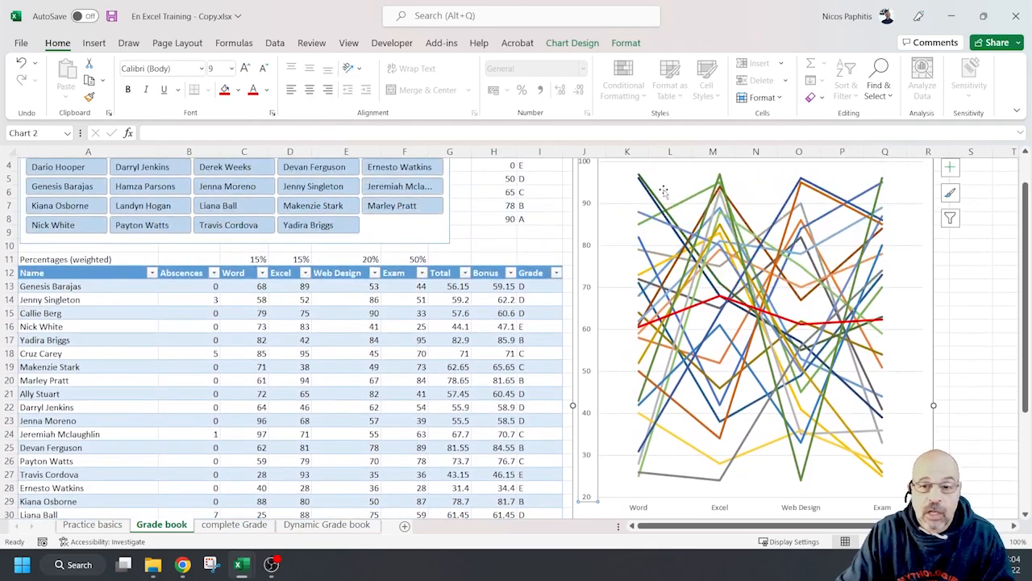
scroll(705, 284, down, 2)
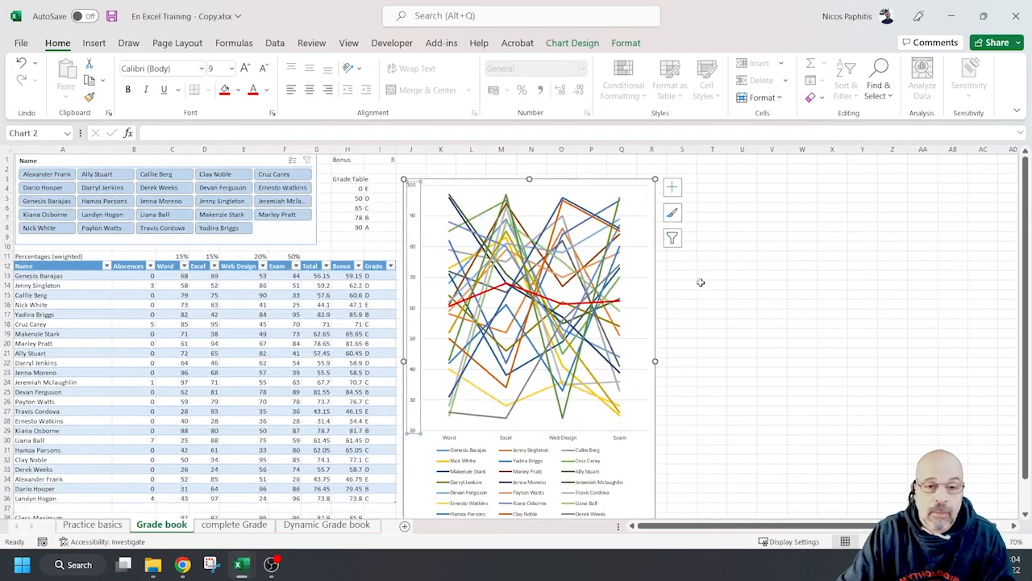
scroll(700, 282, up, 3)
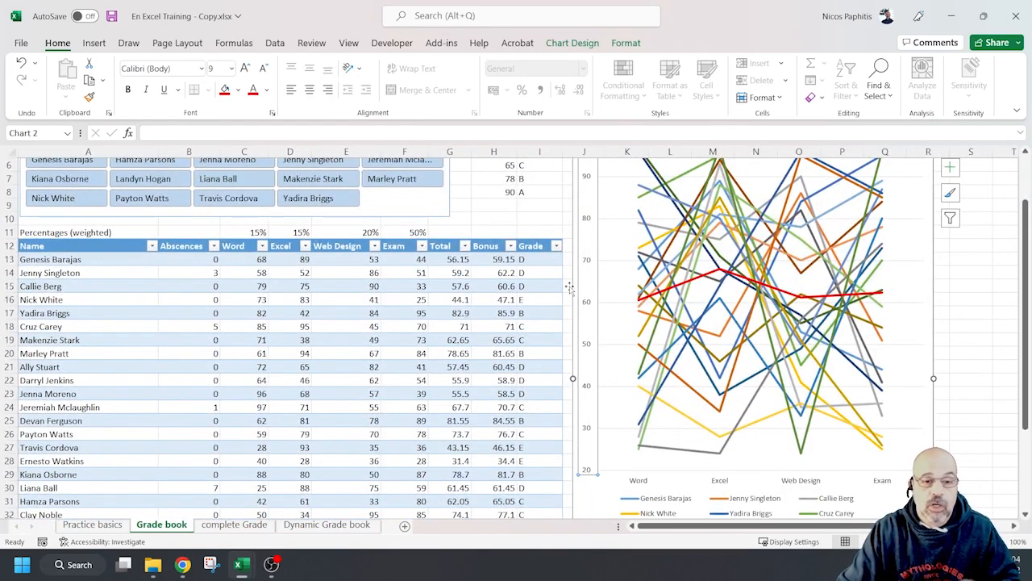
Fill the class statistics block A38:H41 with the lightest green theme color
scroll(569, 288, down, 6)
drag(119, 353, 496, 392)
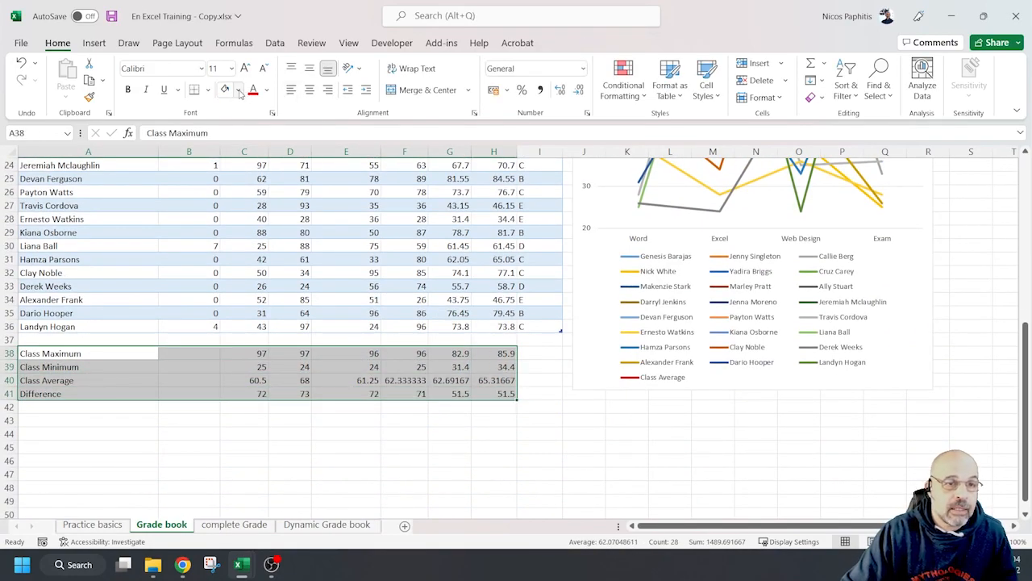
click(238, 90)
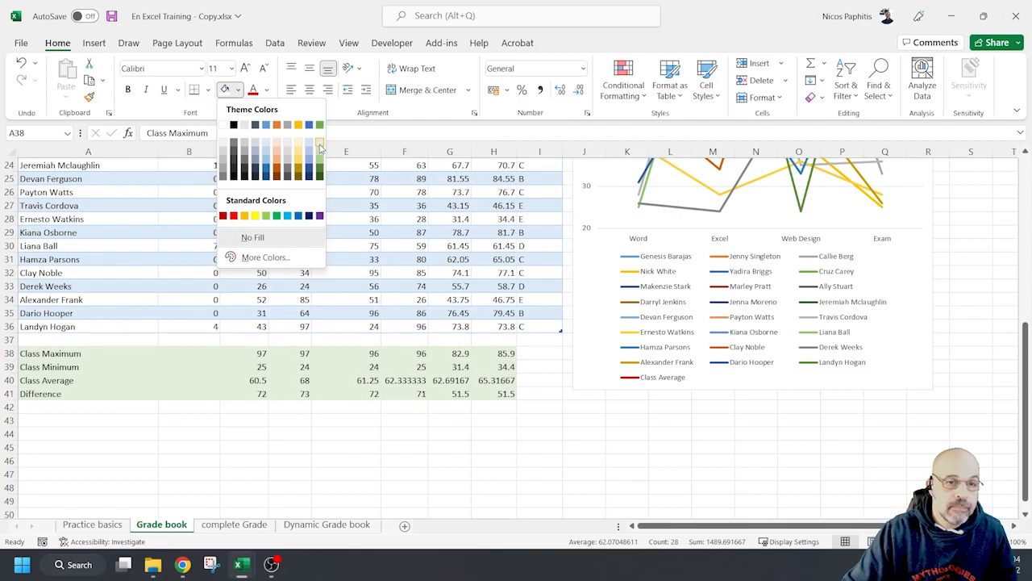
click(320, 134)
click(554, 435)
Filter to the students in rows 29, 18, 32 and 20 one at a time and compare their scores with the class statistics and average line
scroll(579, 421, up, 7)
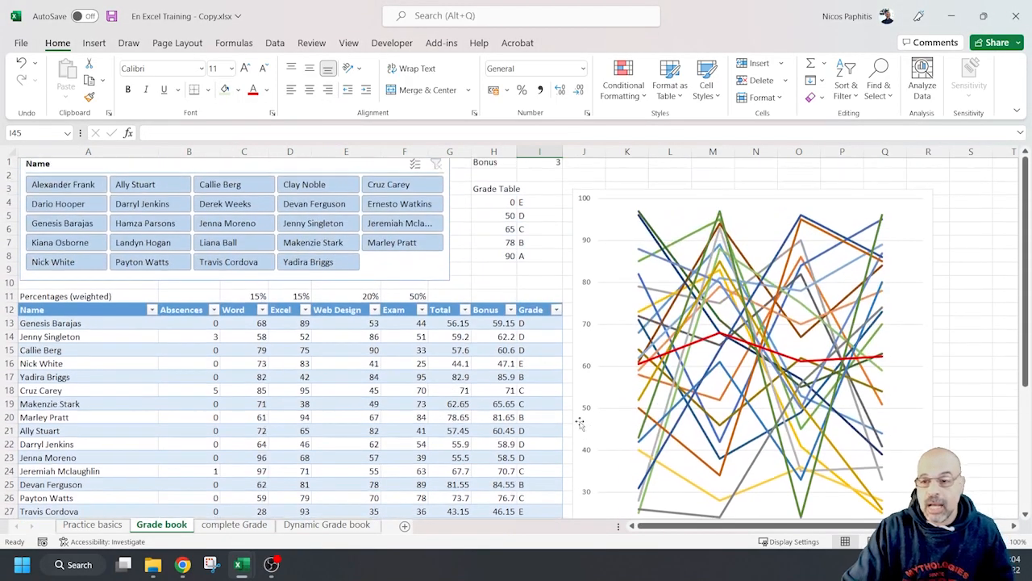
scroll(578, 421, down, 1)
scroll(578, 421, down, 2)
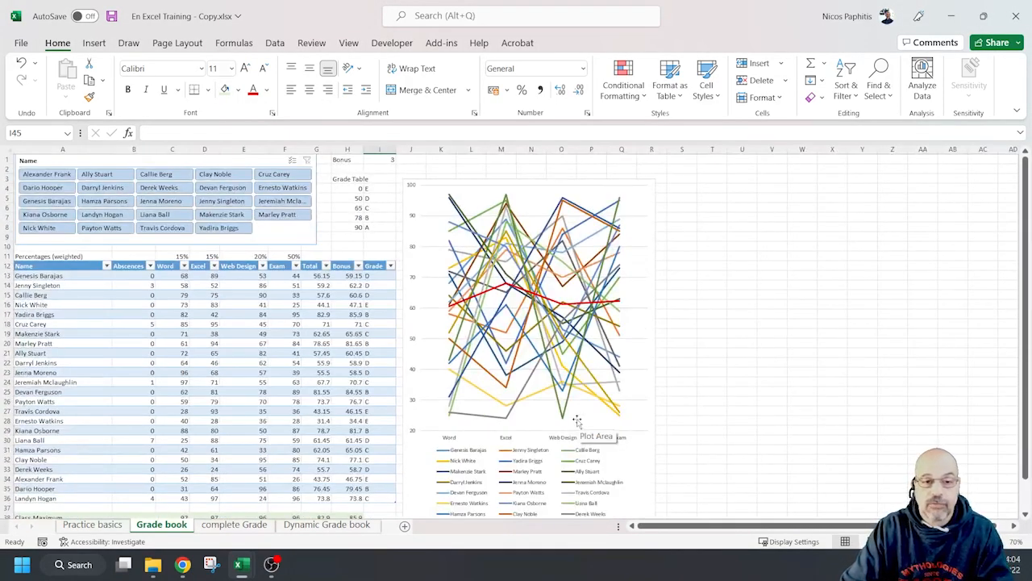
scroll(579, 421, up, 2)
scroll(578, 421, up, 2)
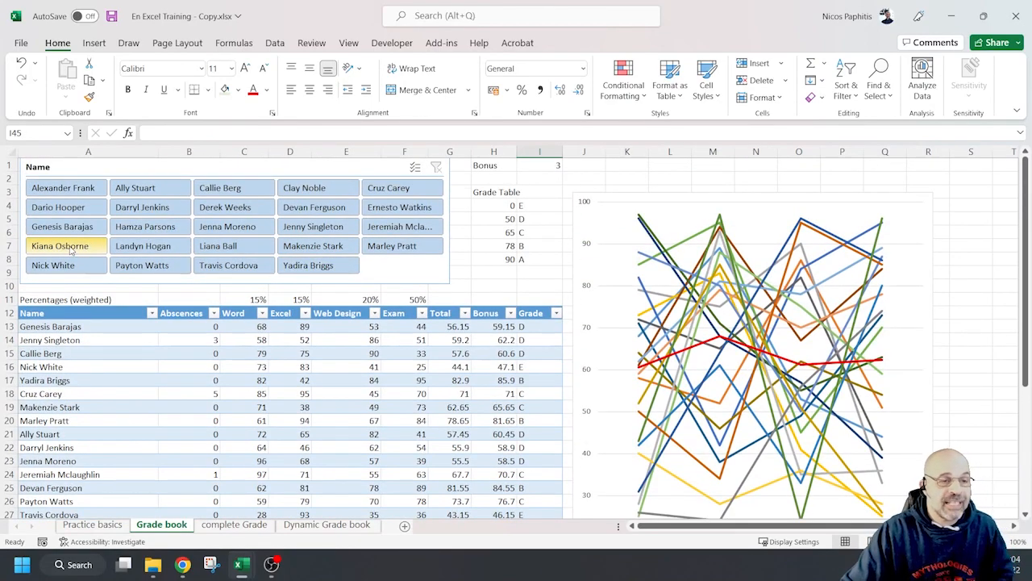
click(71, 251)
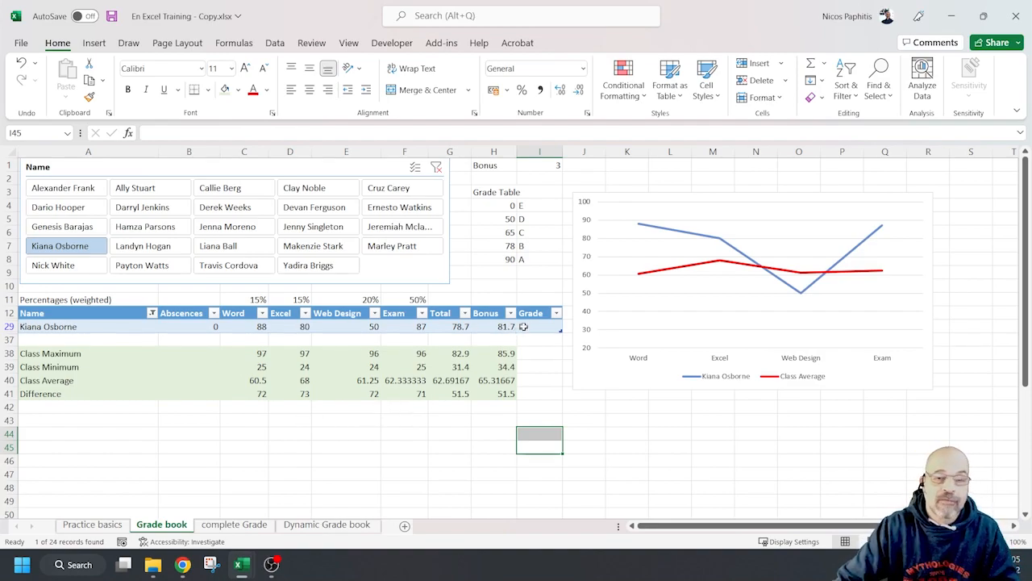
click(411, 189)
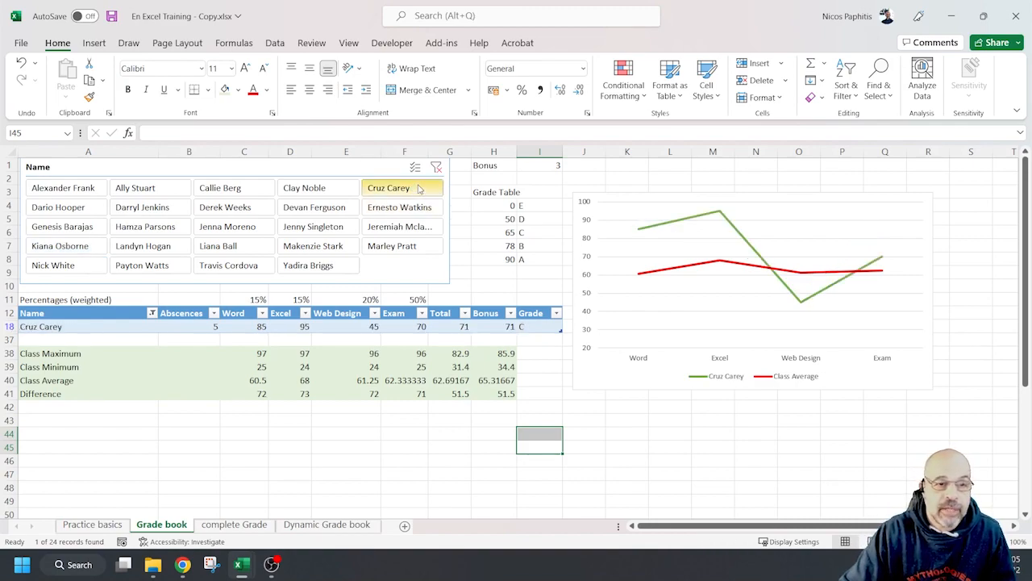
click(344, 190)
click(411, 247)
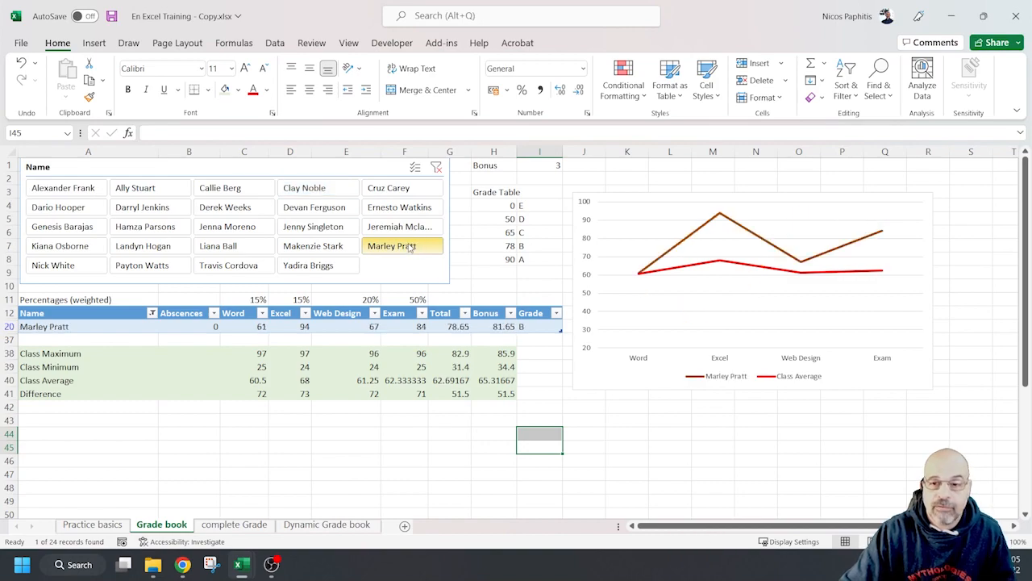